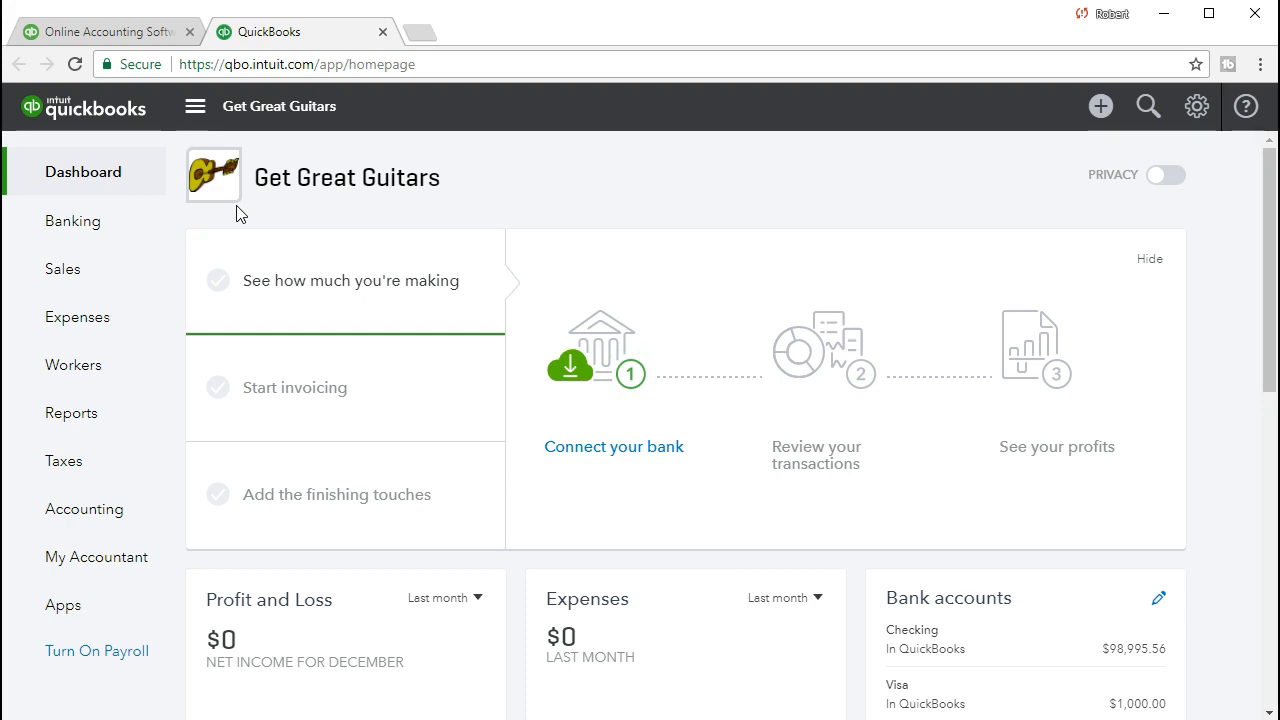
Run the Balance Sheet report for 01/01/2021 to 02/28/2021 and review its current assets
left_click(112, 418)
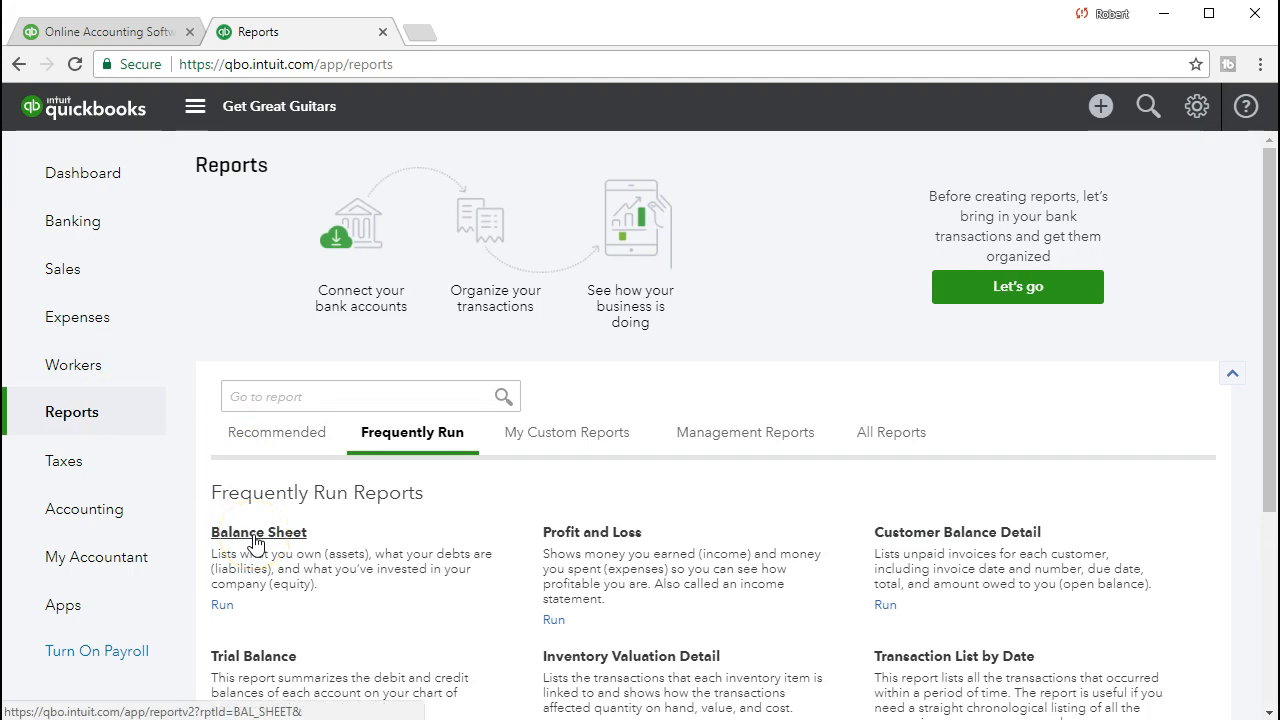
left_click(257, 536)
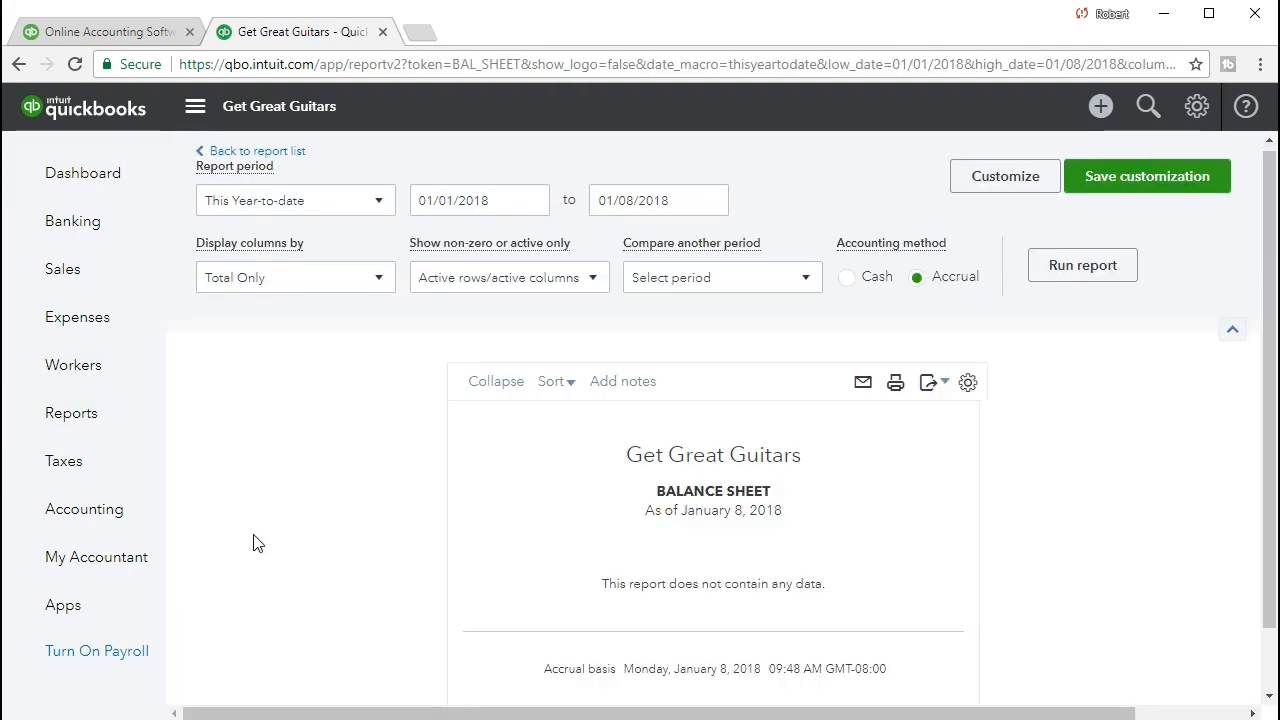
left_click_drag(503, 194, 294, 171)
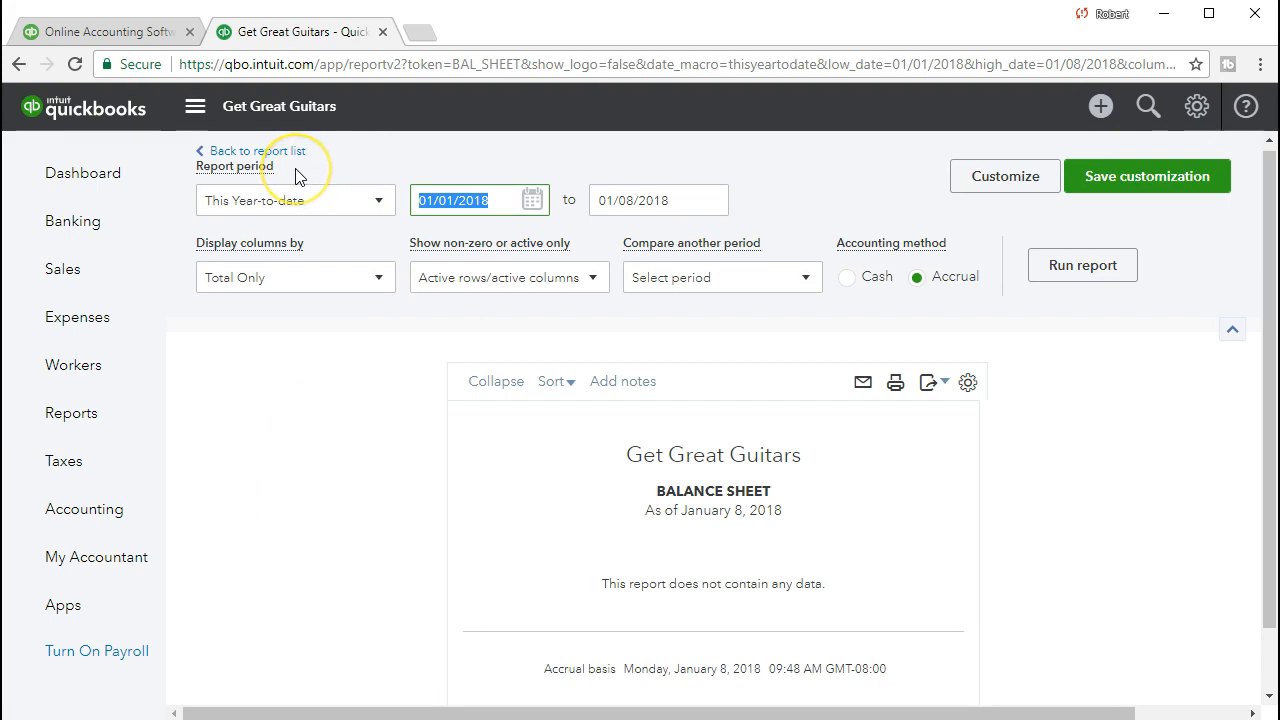
type("010121")
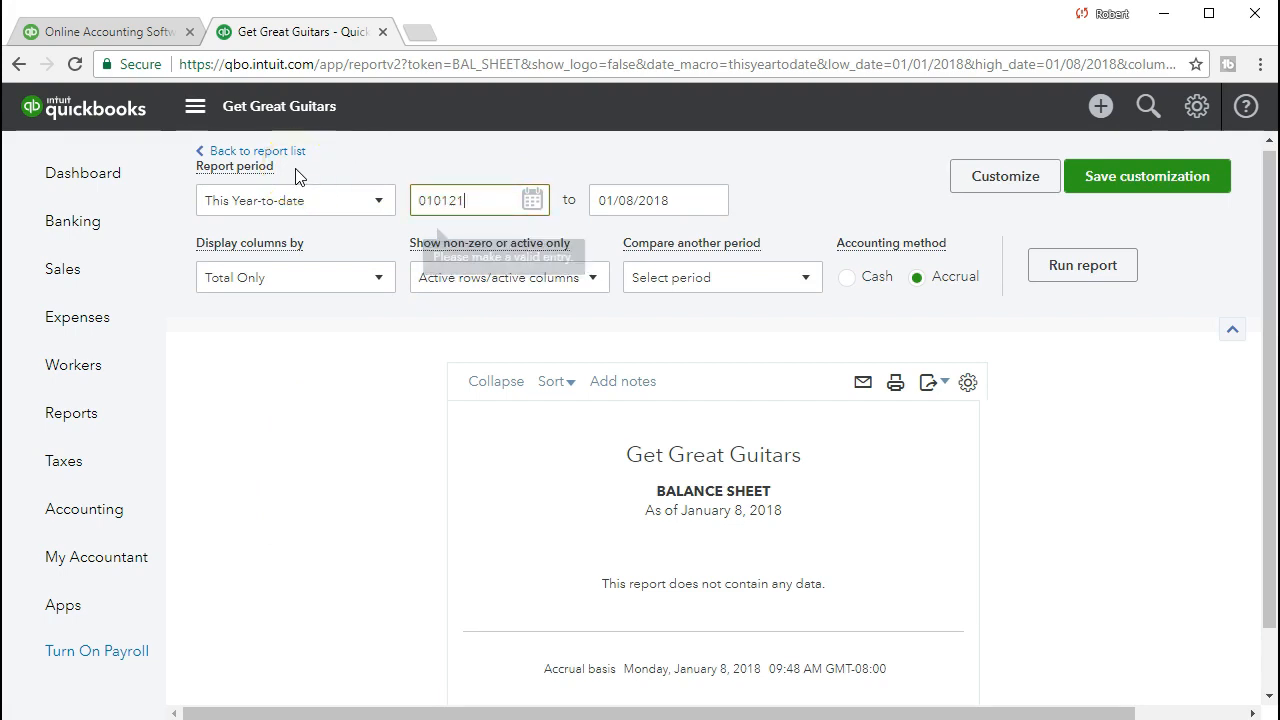
key("Tab")
type("022821")
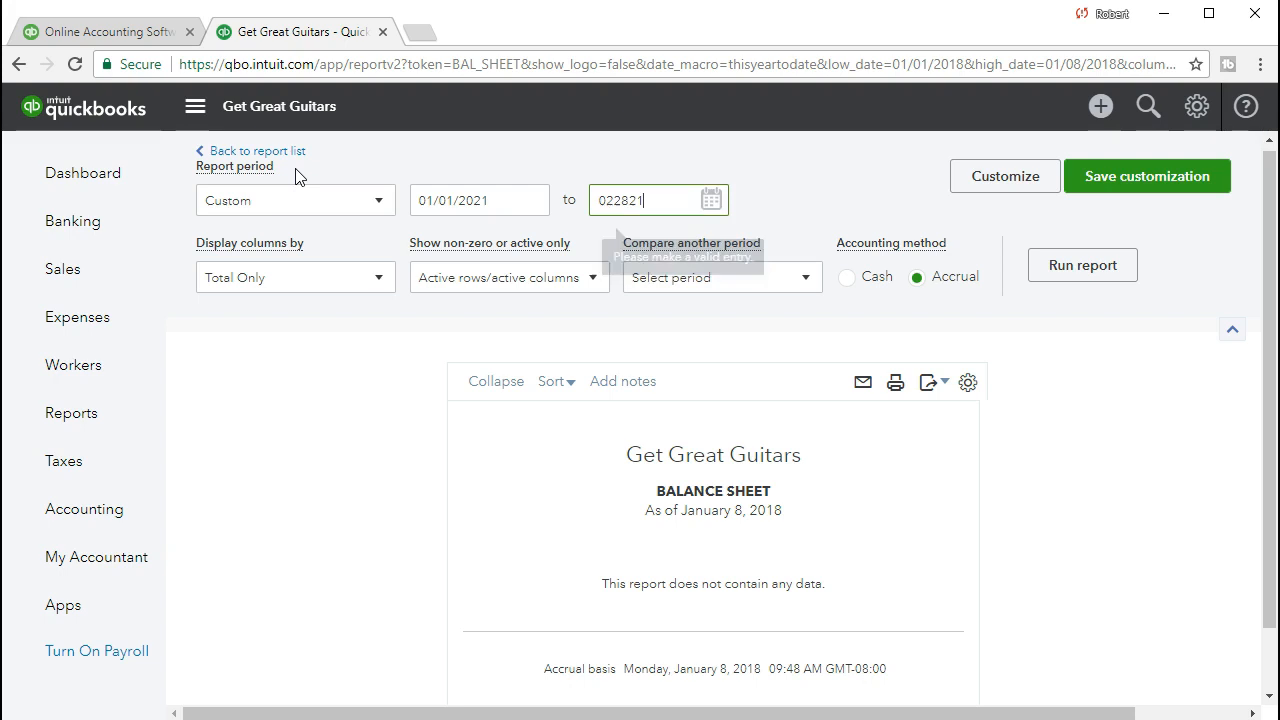
key("Tab")
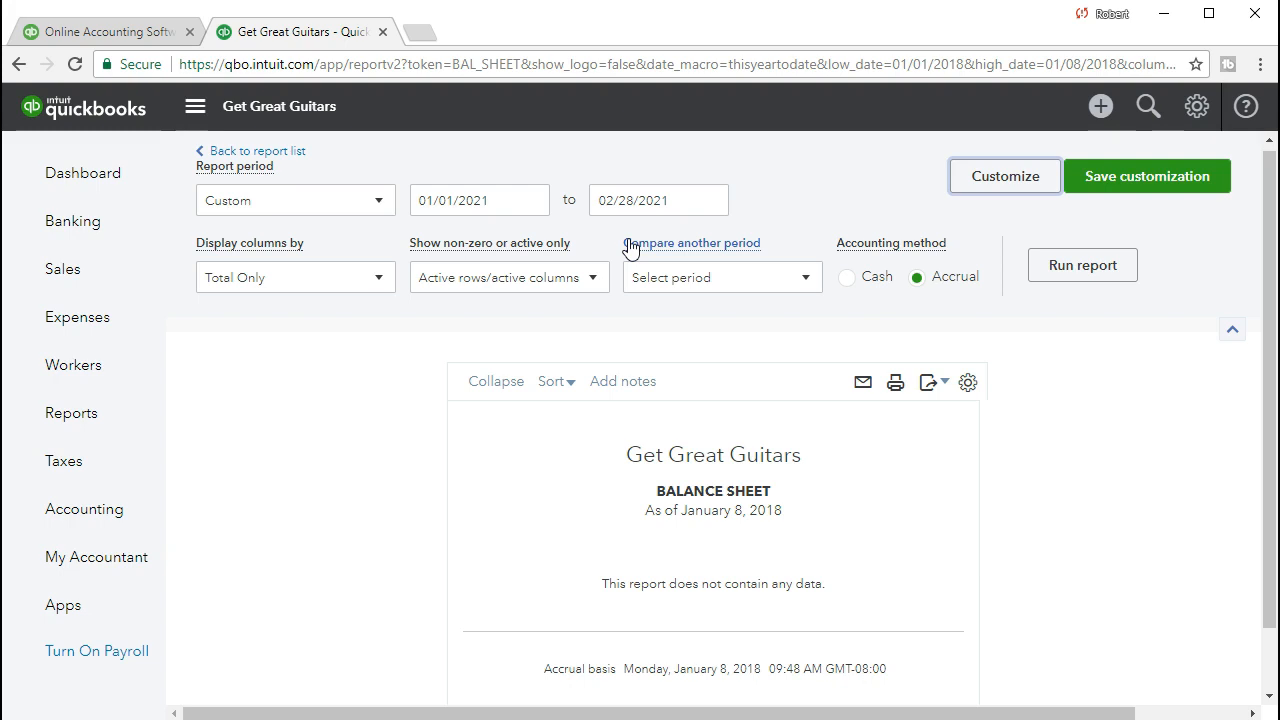
left_click(1043, 280)
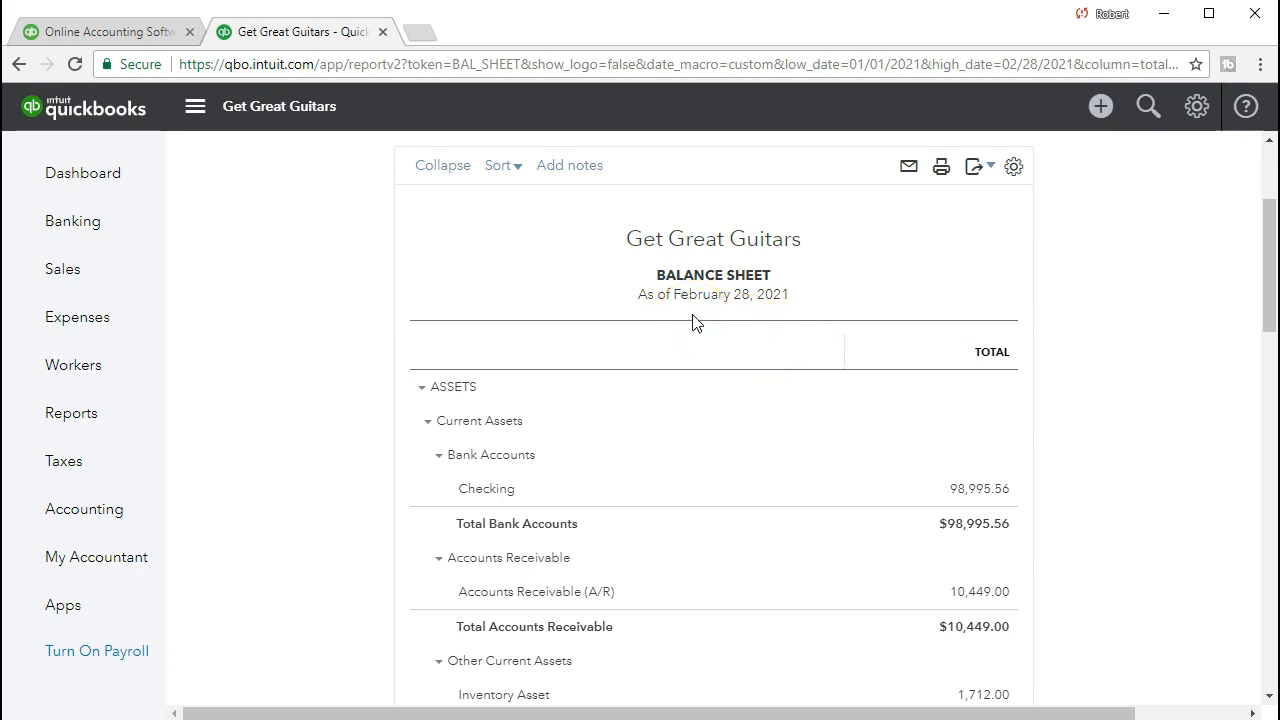
mouse_move(708, 320)
scroll(326, 577, "down", 1)
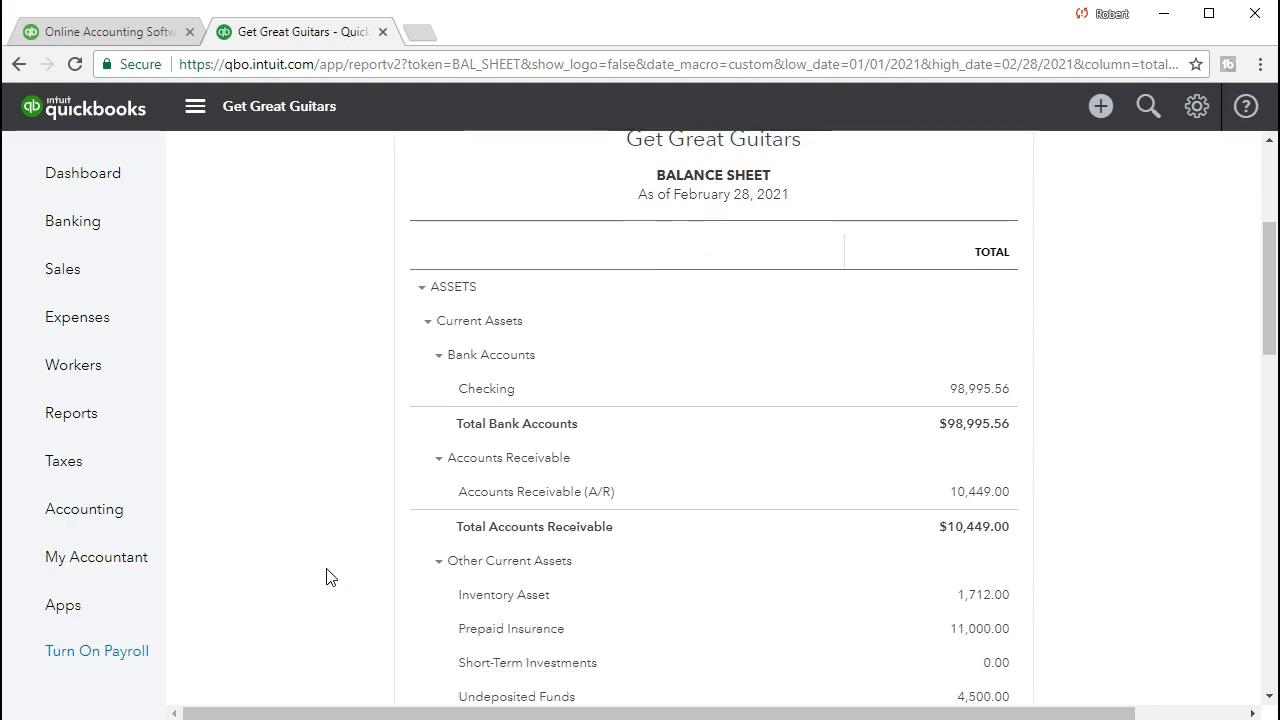
scroll(328, 577, "down", 2)
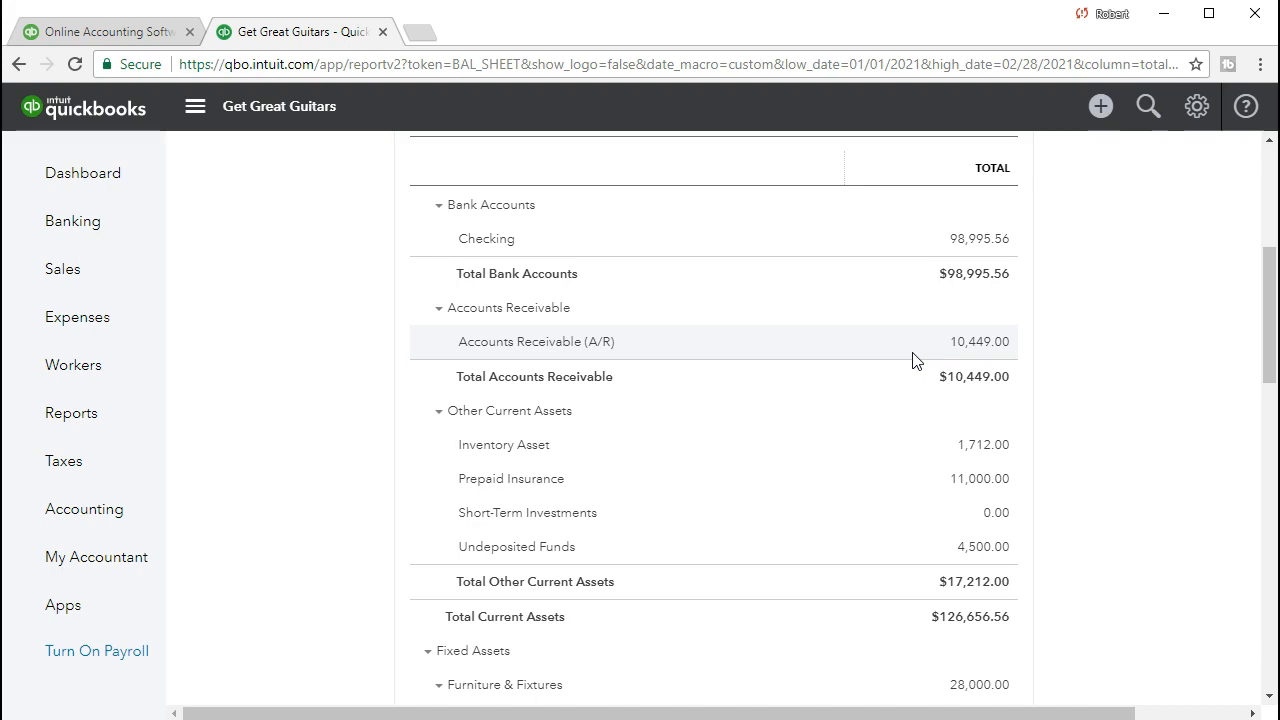
left_click(1100, 114)
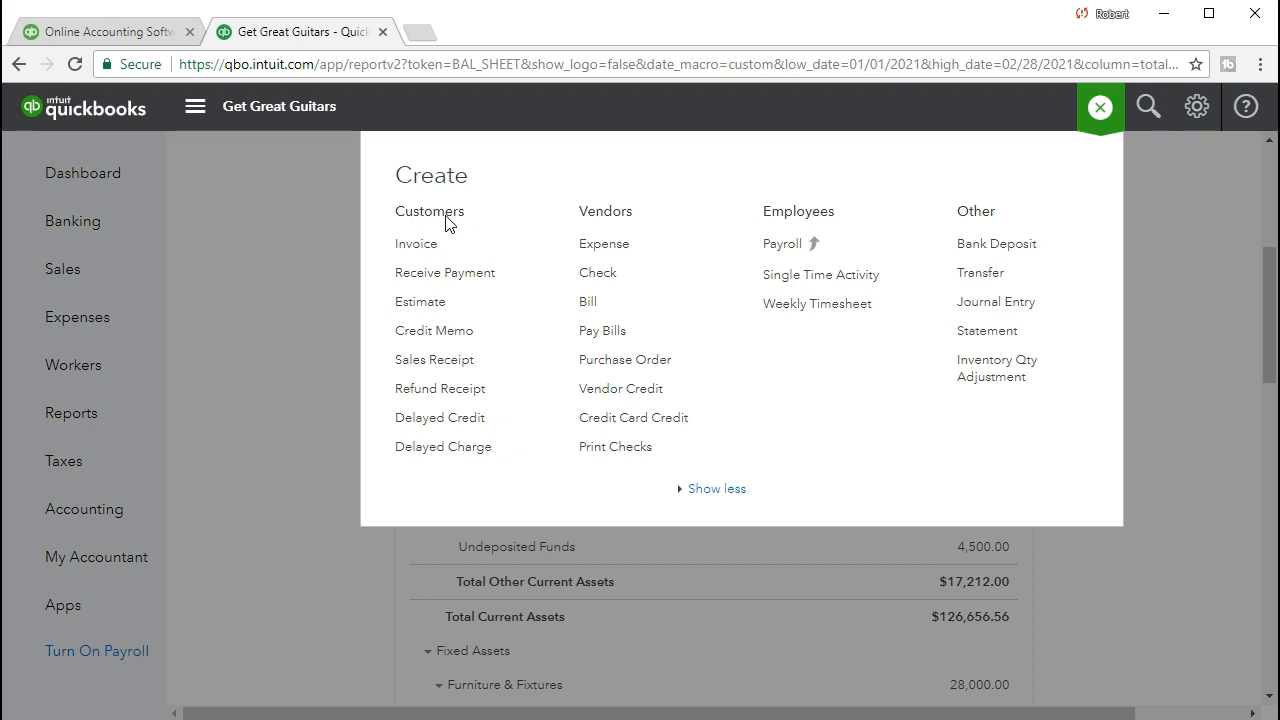
left_click(425, 247)
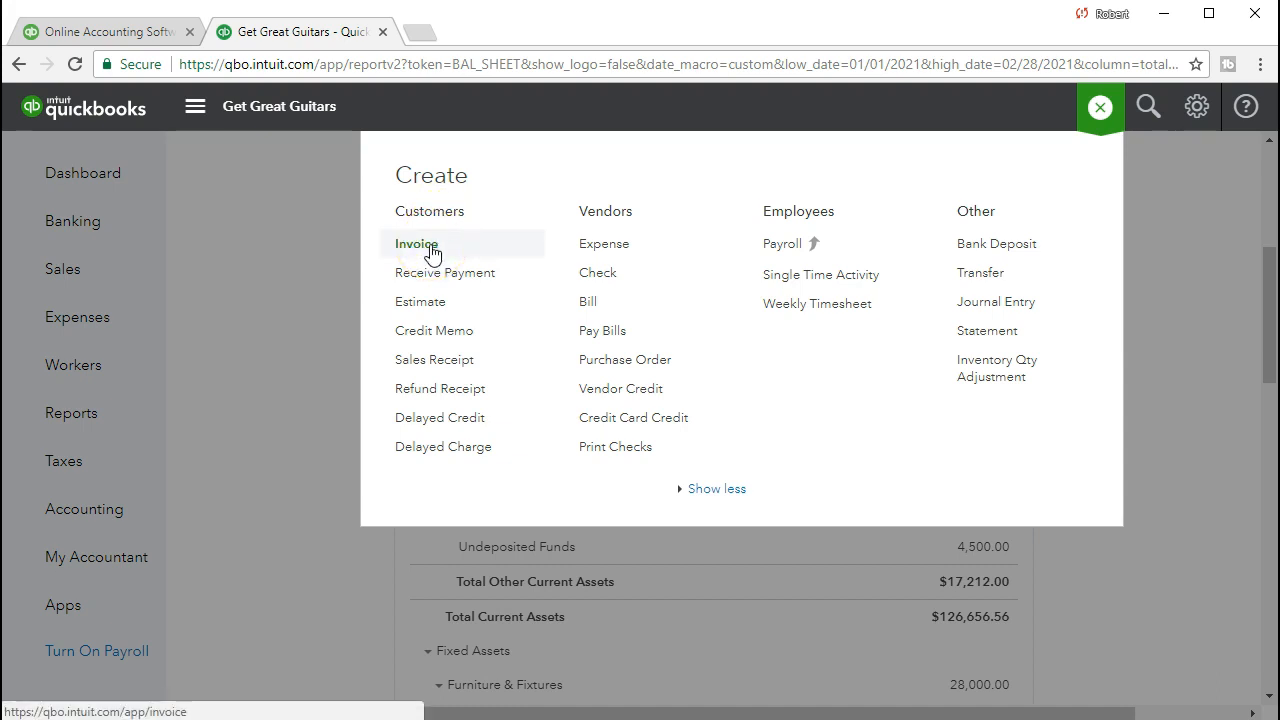
left_click(437, 277)
left_click(436, 253)
left_click(296, 310)
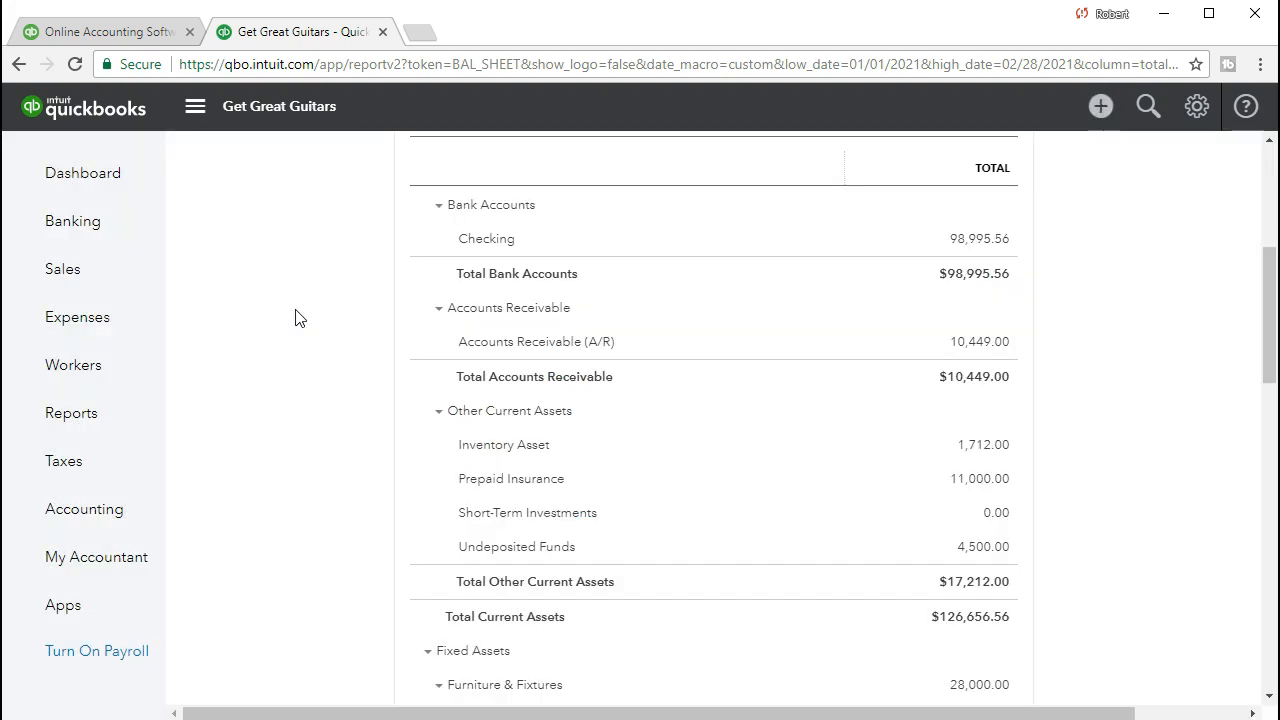
left_click(330, 452)
scroll(330, 452, "up", 5)
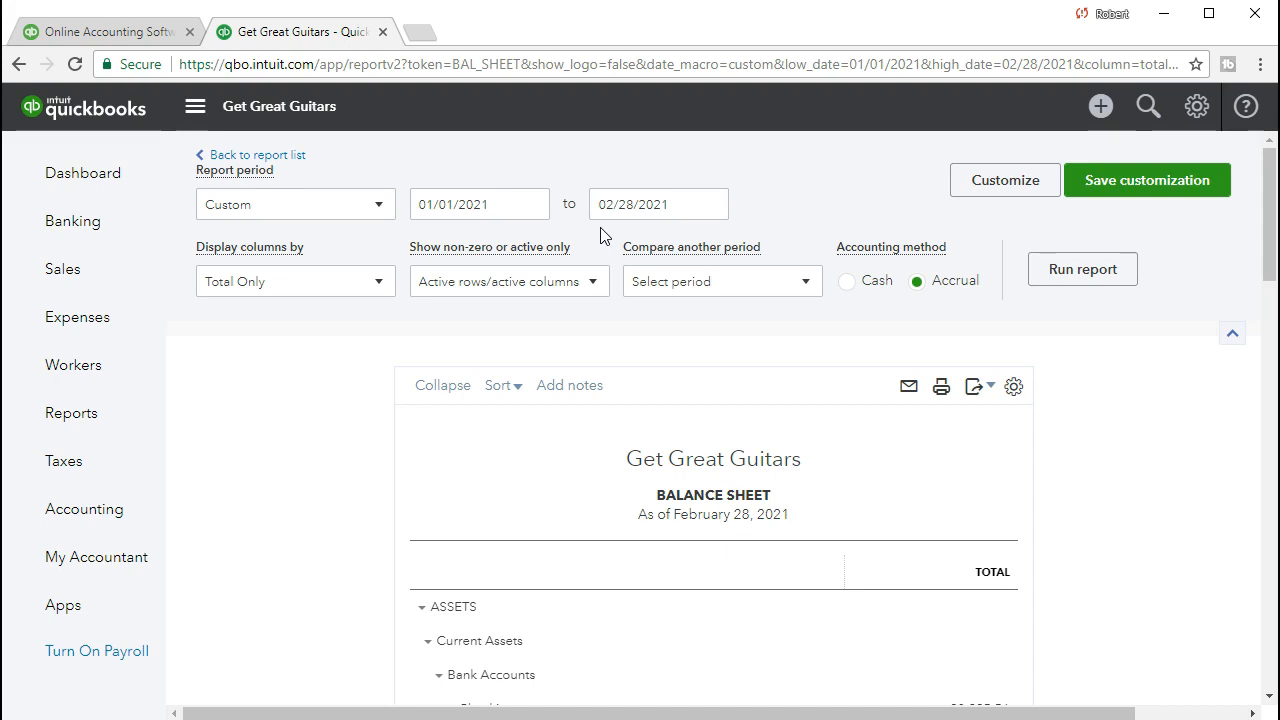
Start a new invoice for the existing customer Sam The Guitar Man
left_click(1099, 106)
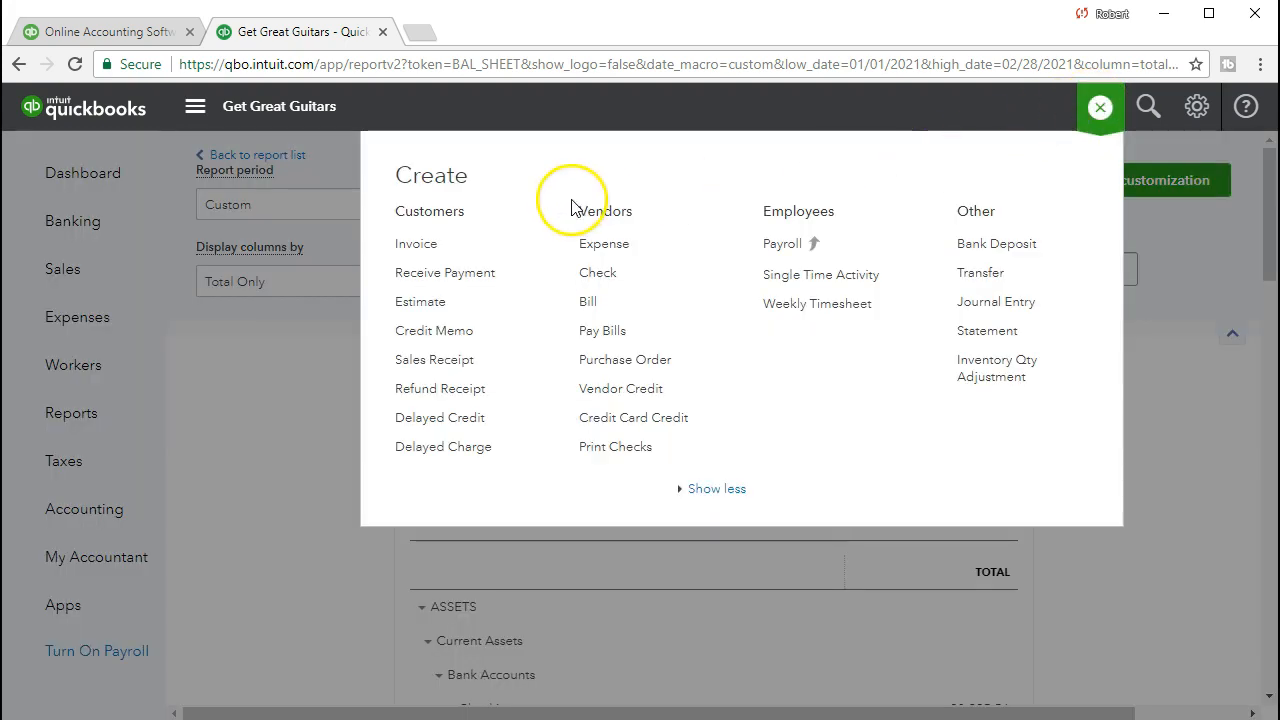
left_click(454, 255)
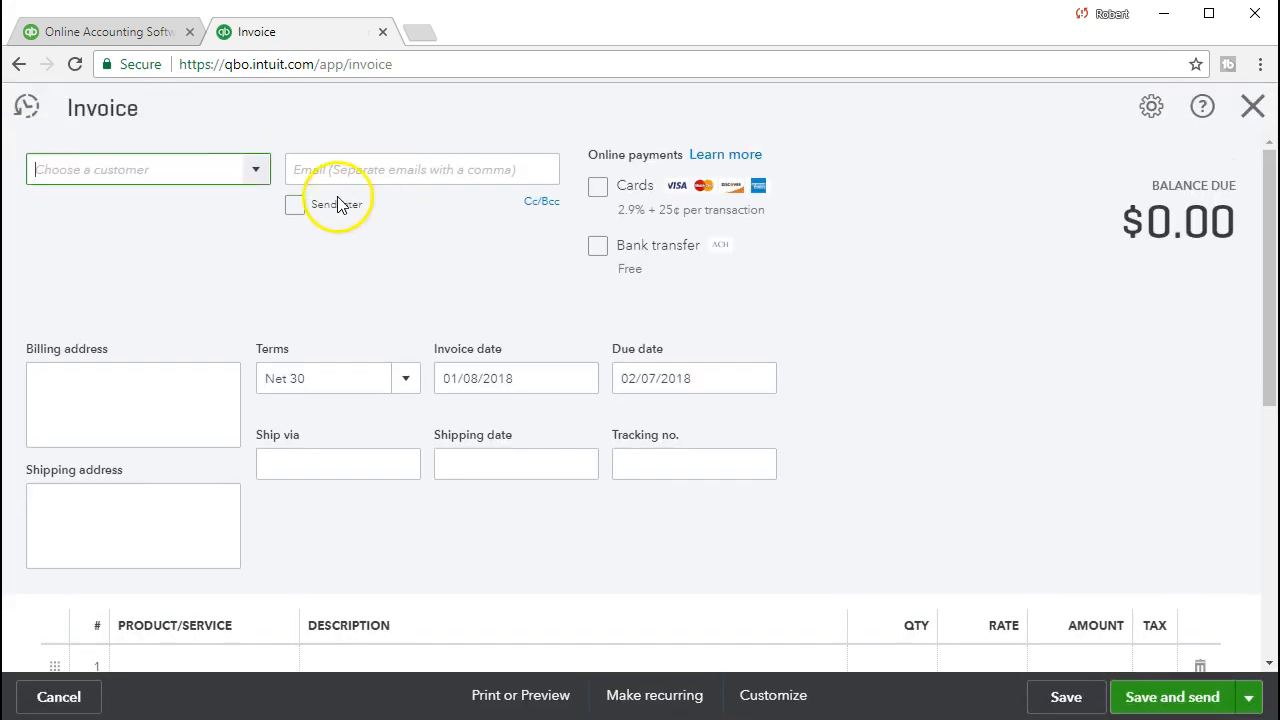
left_click(254, 172)
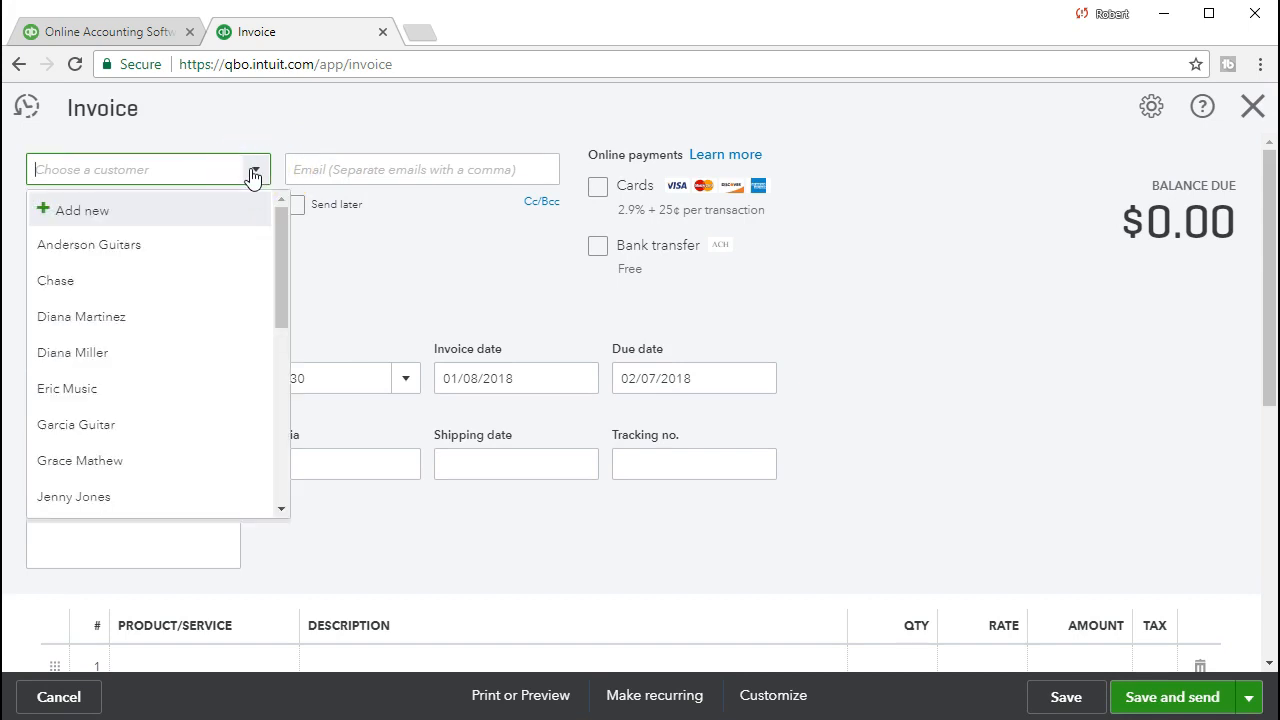
type("Sam The Guitar Man")
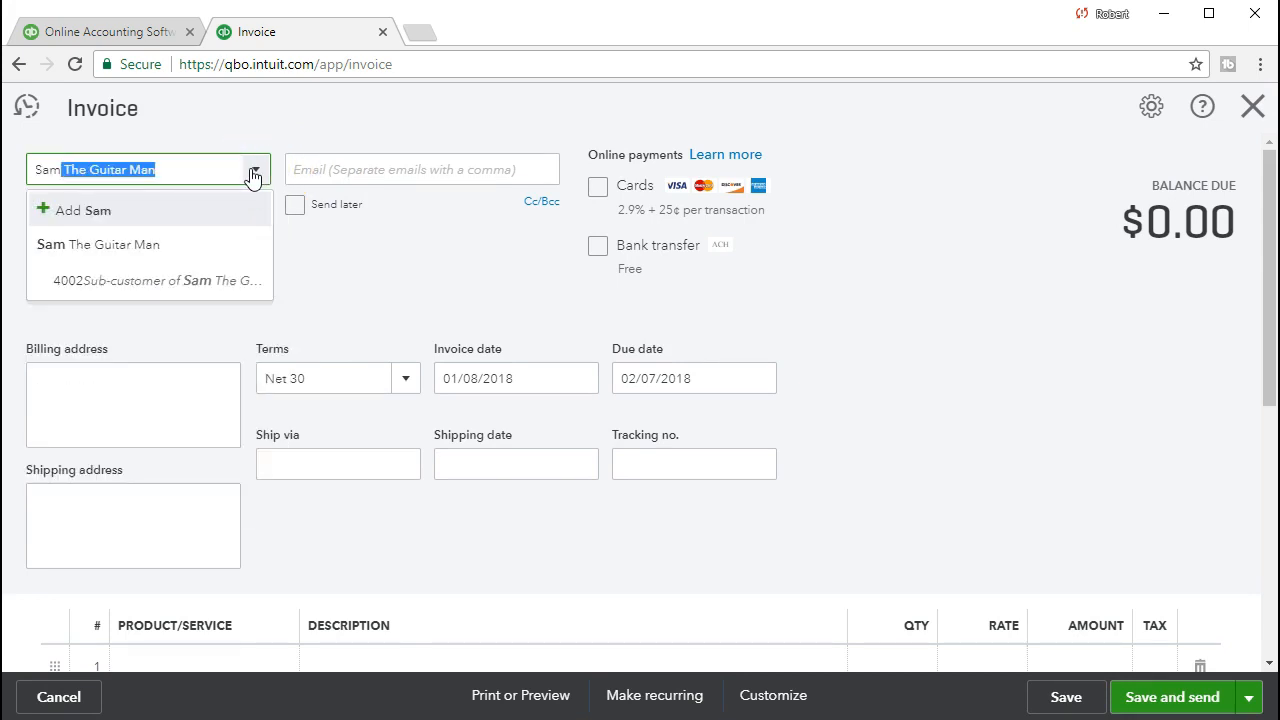
left_click(150, 246)
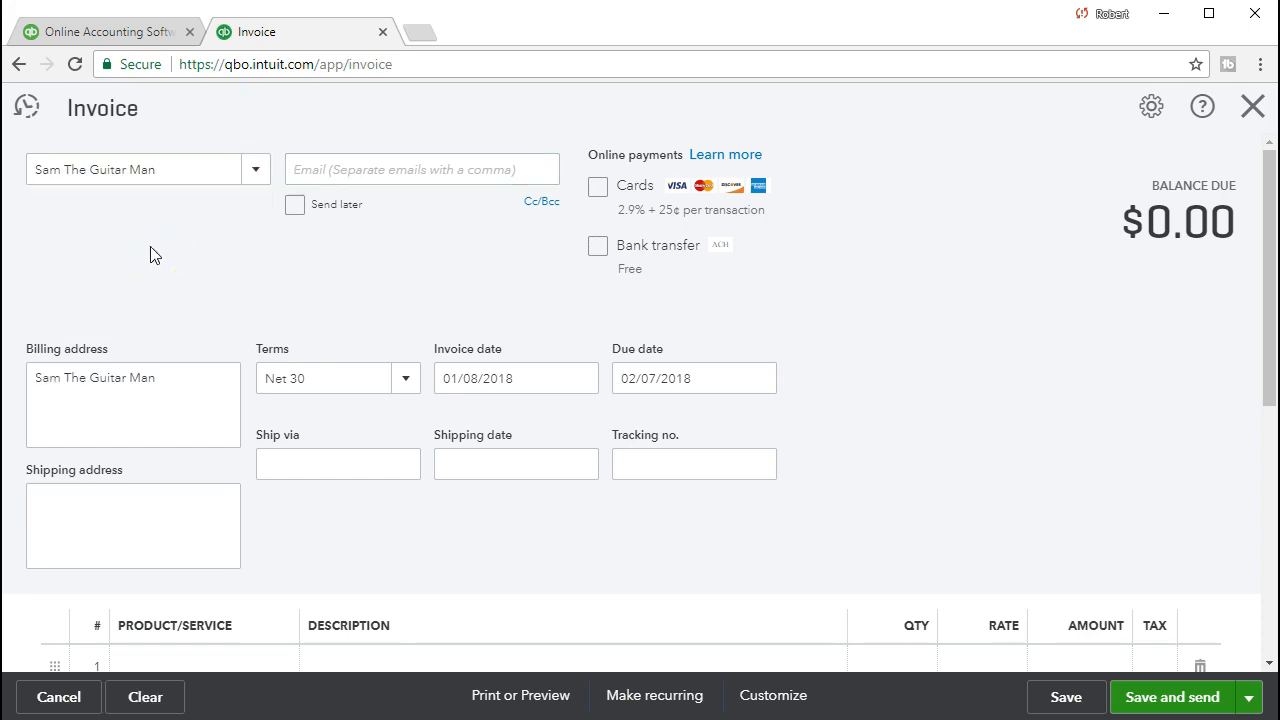
Add the customer's street address, city, state and ZIP code below the name in the invoice's billing address
key("Tab")
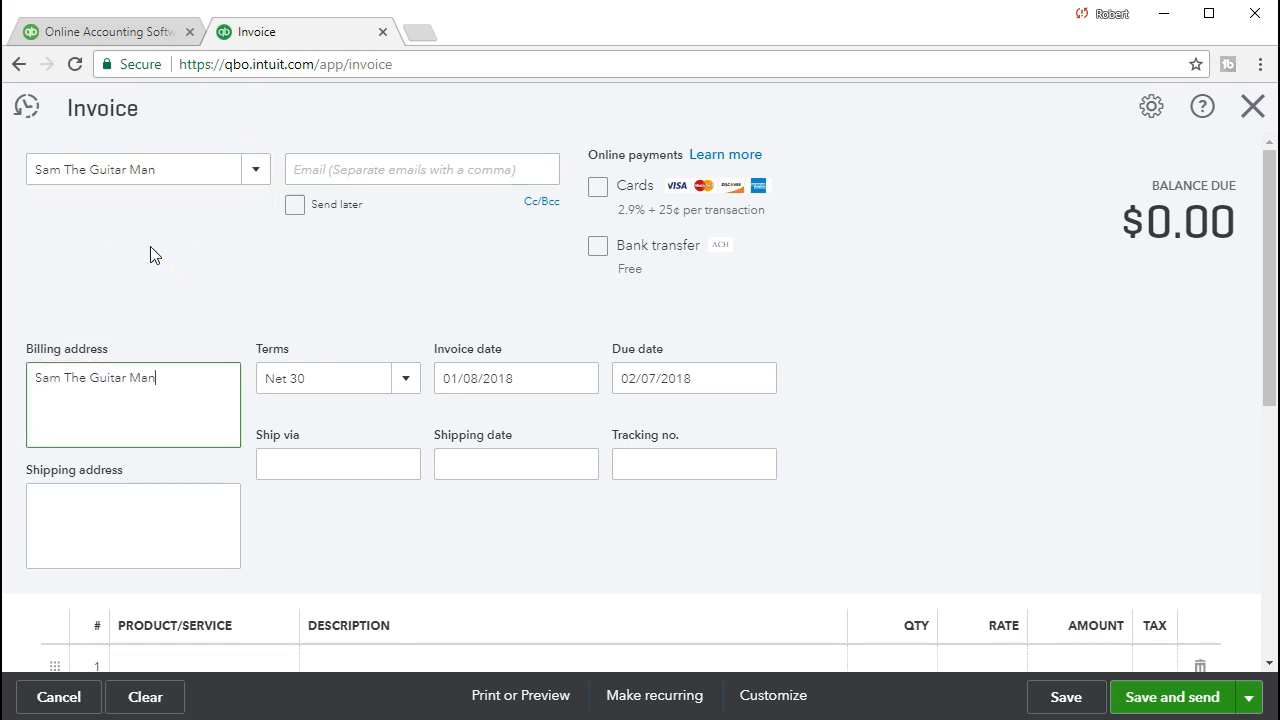
left_click(171, 396)
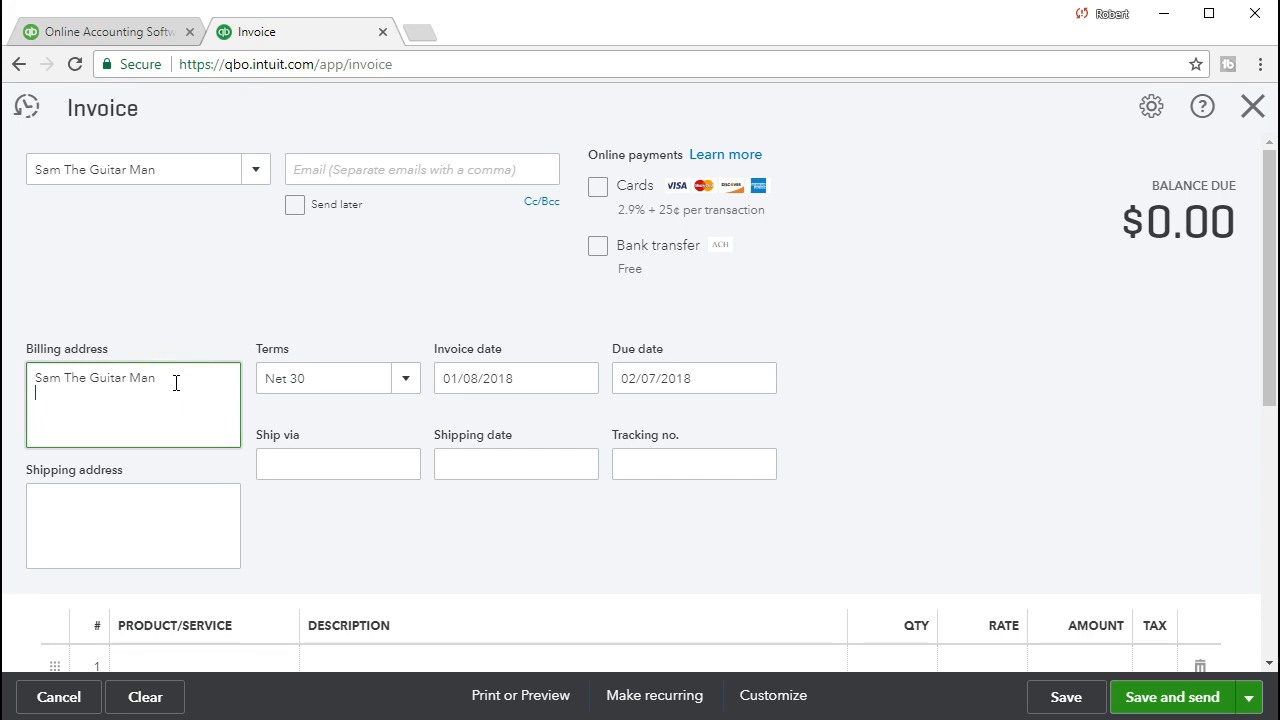
type("400 Disney Way #337, Anaheim, CA 92802")
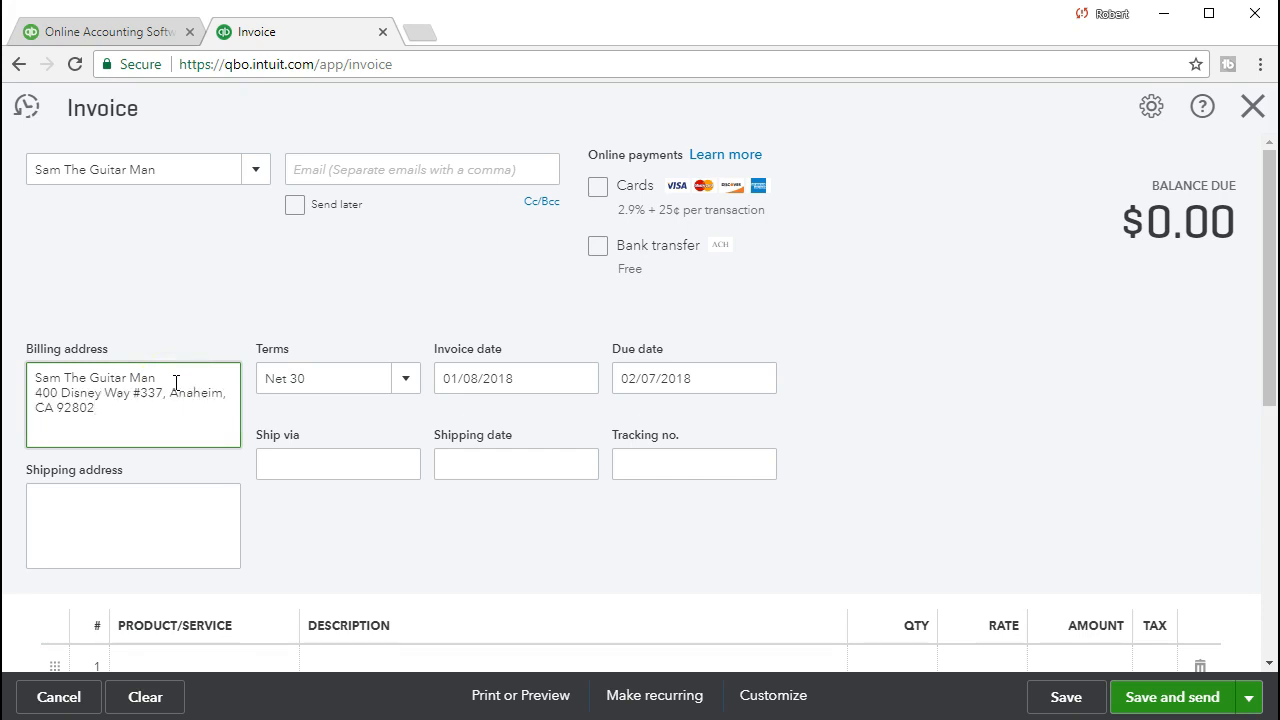
left_click(149, 436)
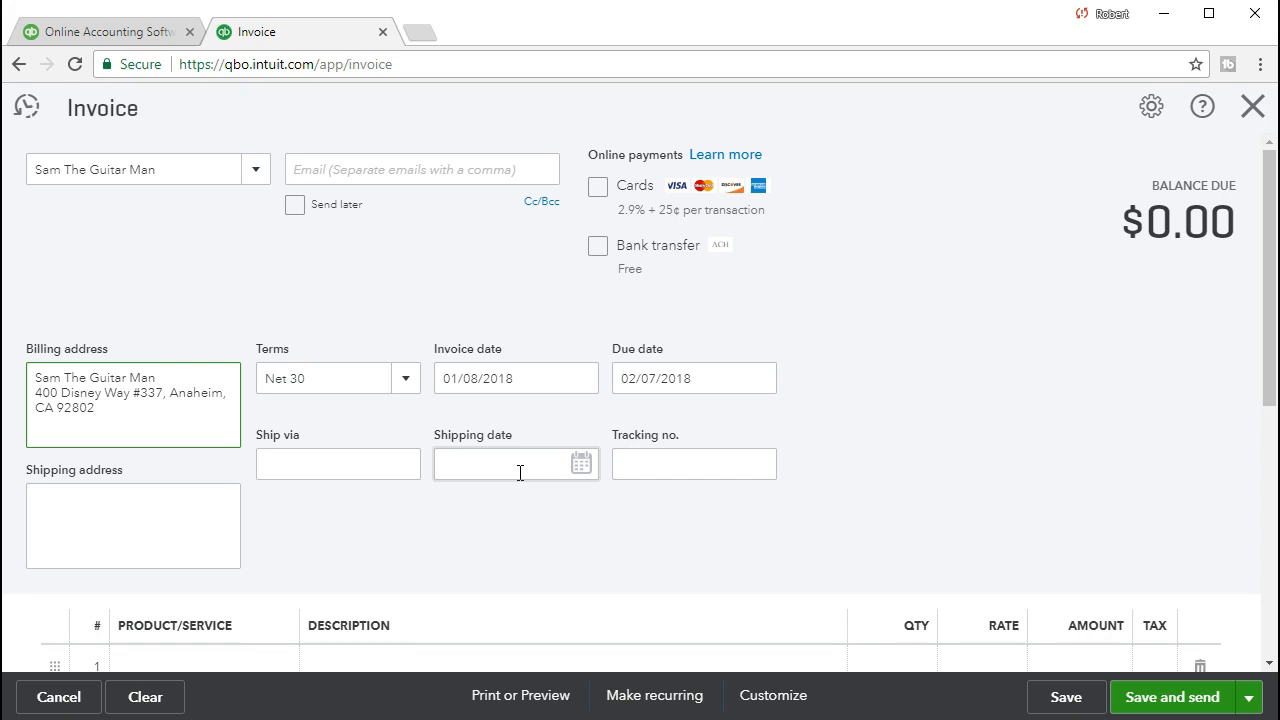
Set the invoice date to 03/03/2021
key("Tab")
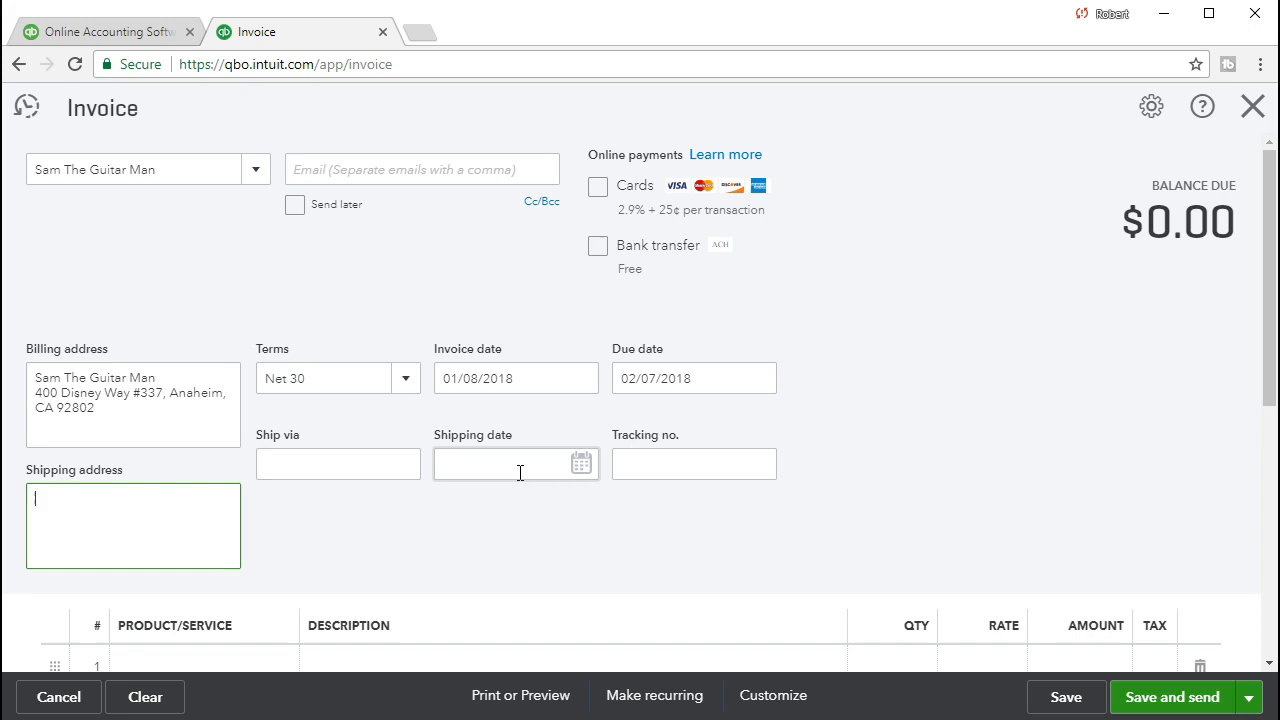
key("Tab")
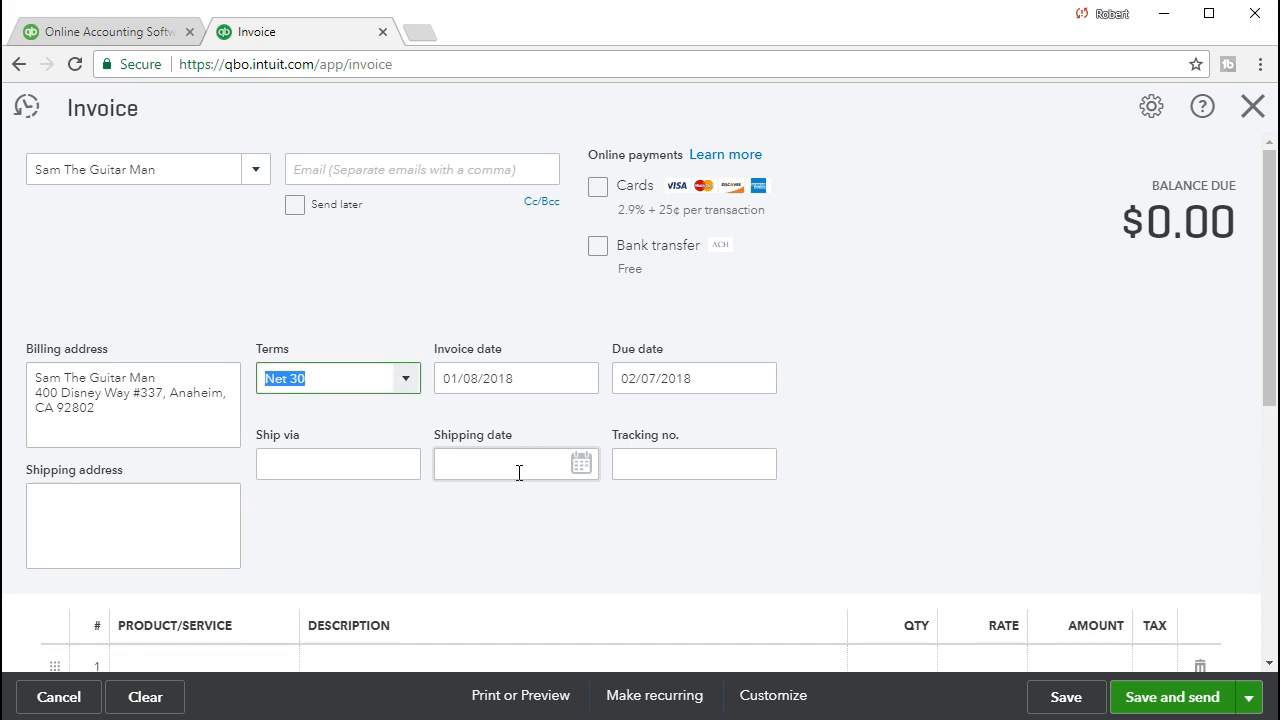
key("Tab")
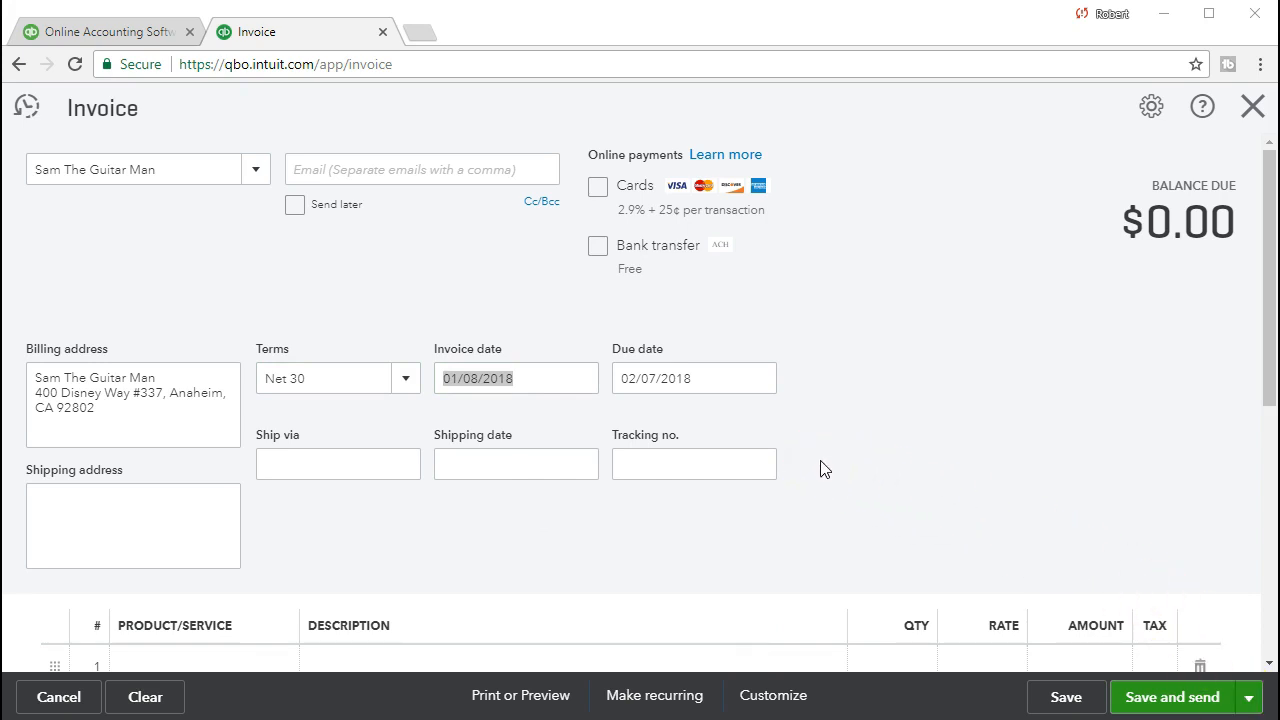
left_click_drag(545, 378, 350, 387)
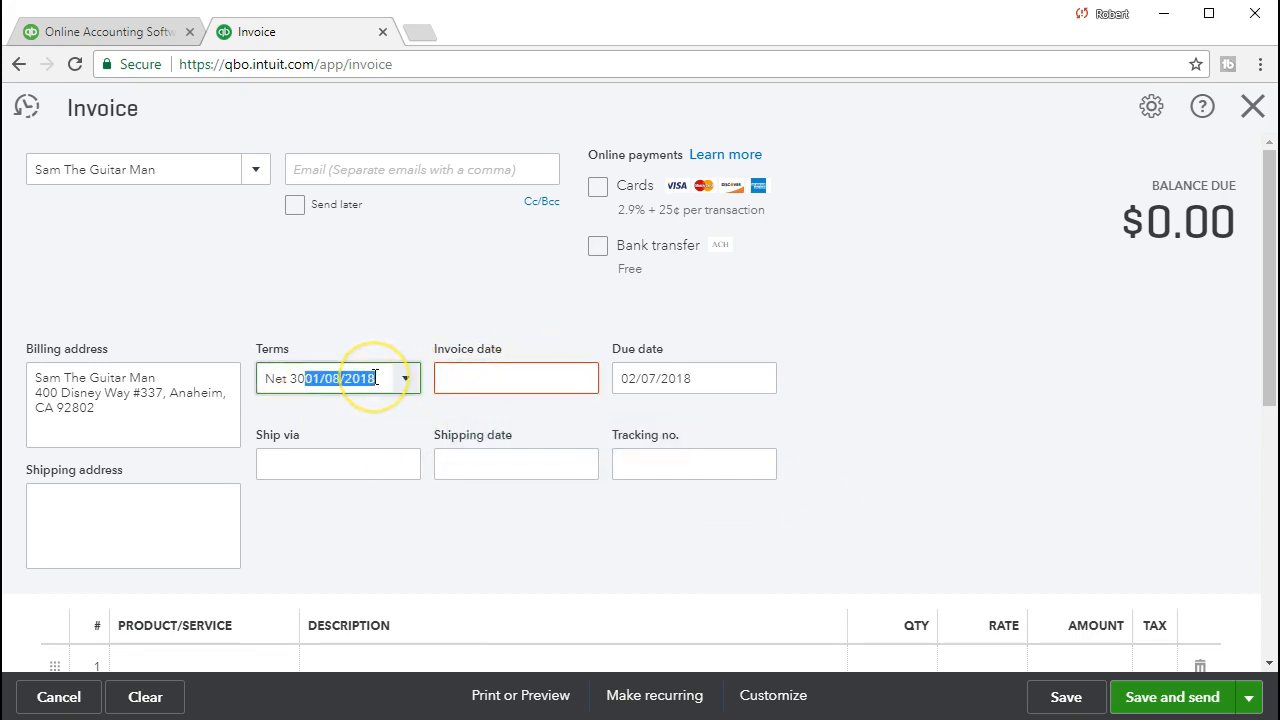
key("BackSpace")
key("Tab")
type("030221")
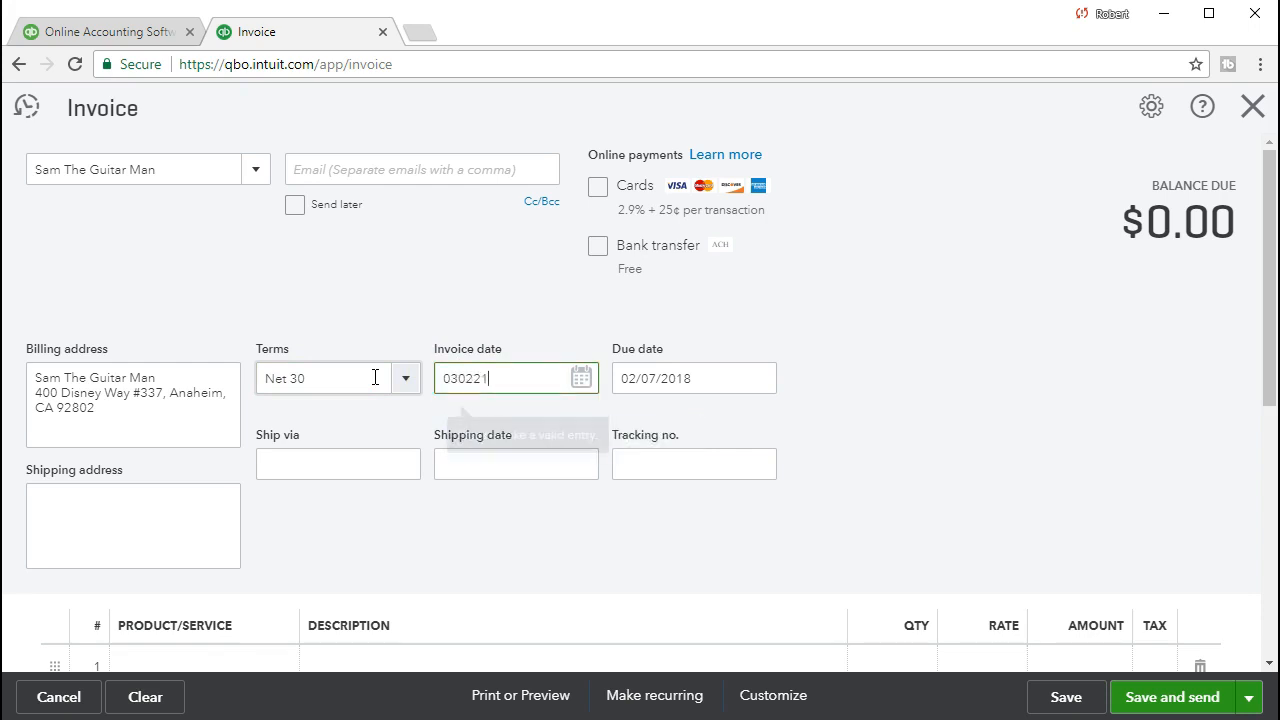
key("Tab")
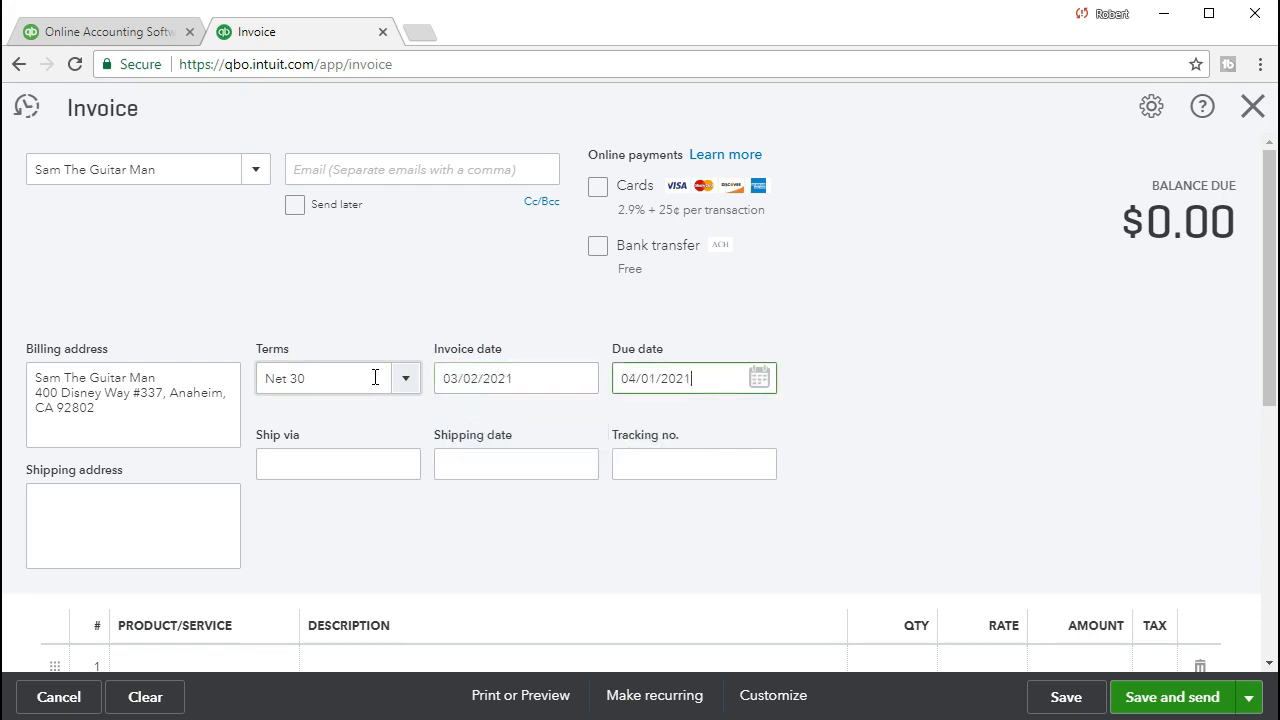
left_click(471, 386)
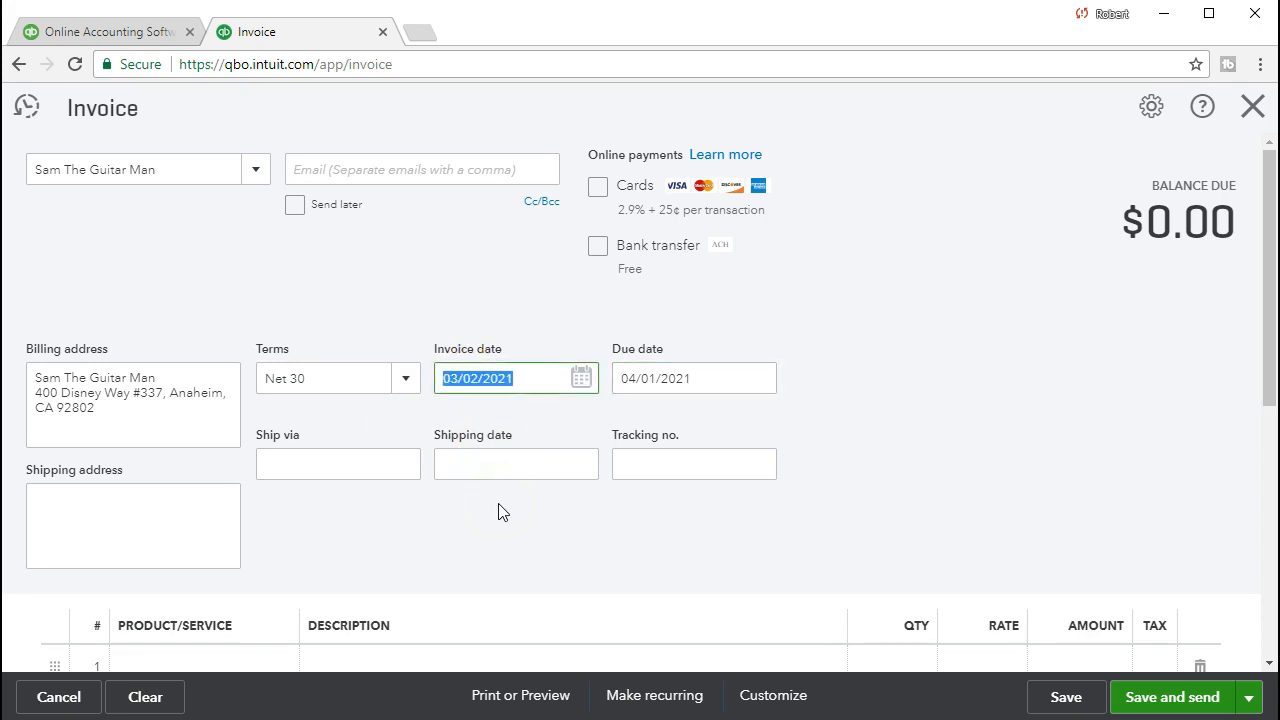
key("Tab")
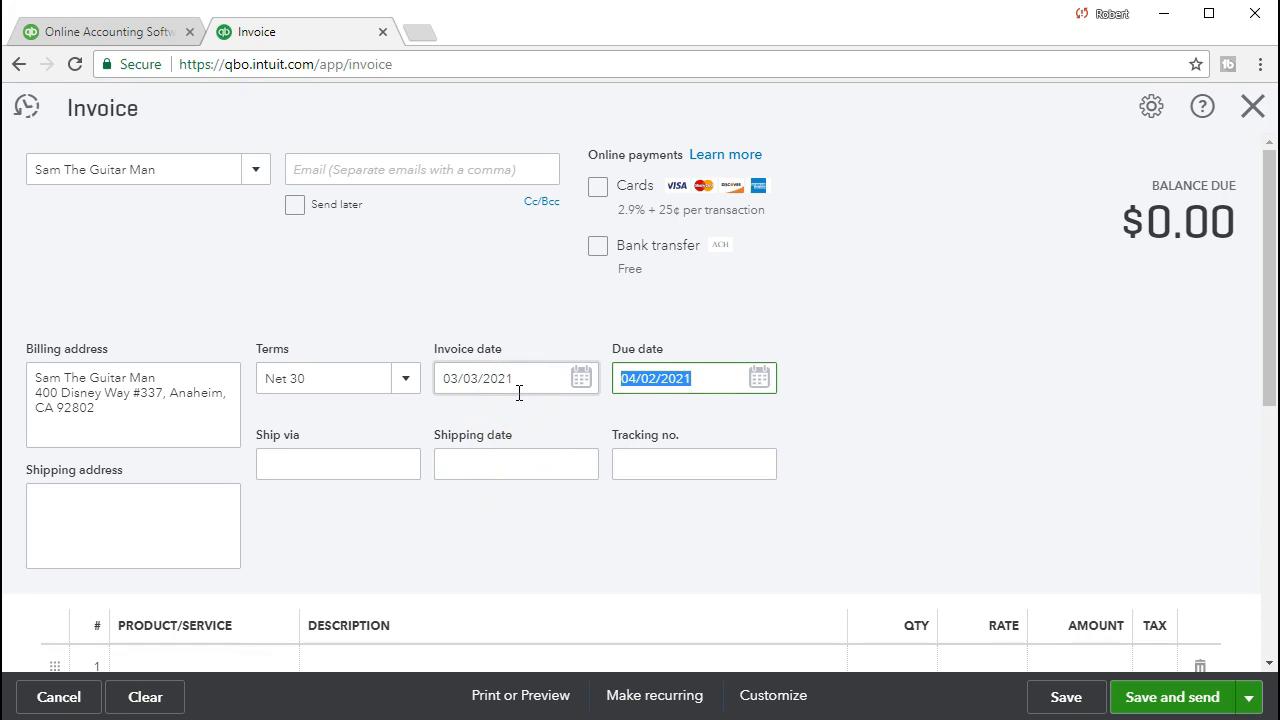
Add the product ELP (Epiphone Les Paul) to the first line of the invoice
key("Tab")
key("Tab")
key("Tab")
key("Tab")
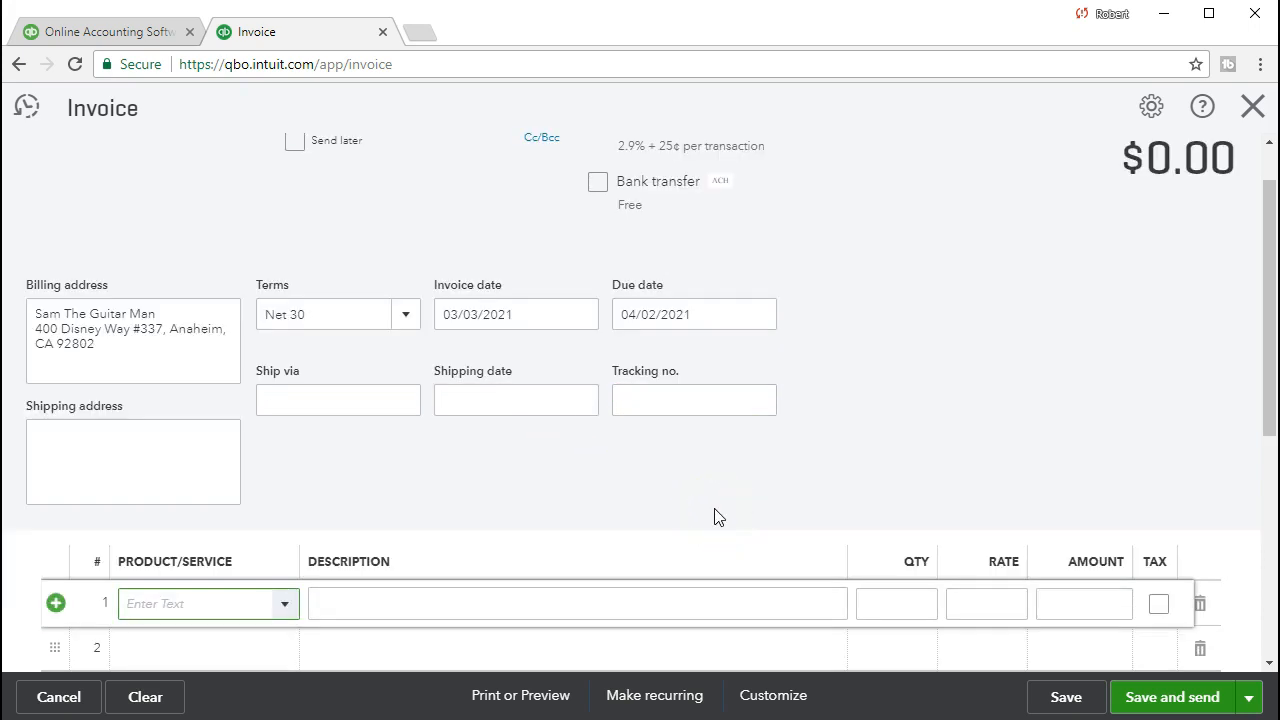
left_click(700, 480)
scroll(700, 481, "down", 1)
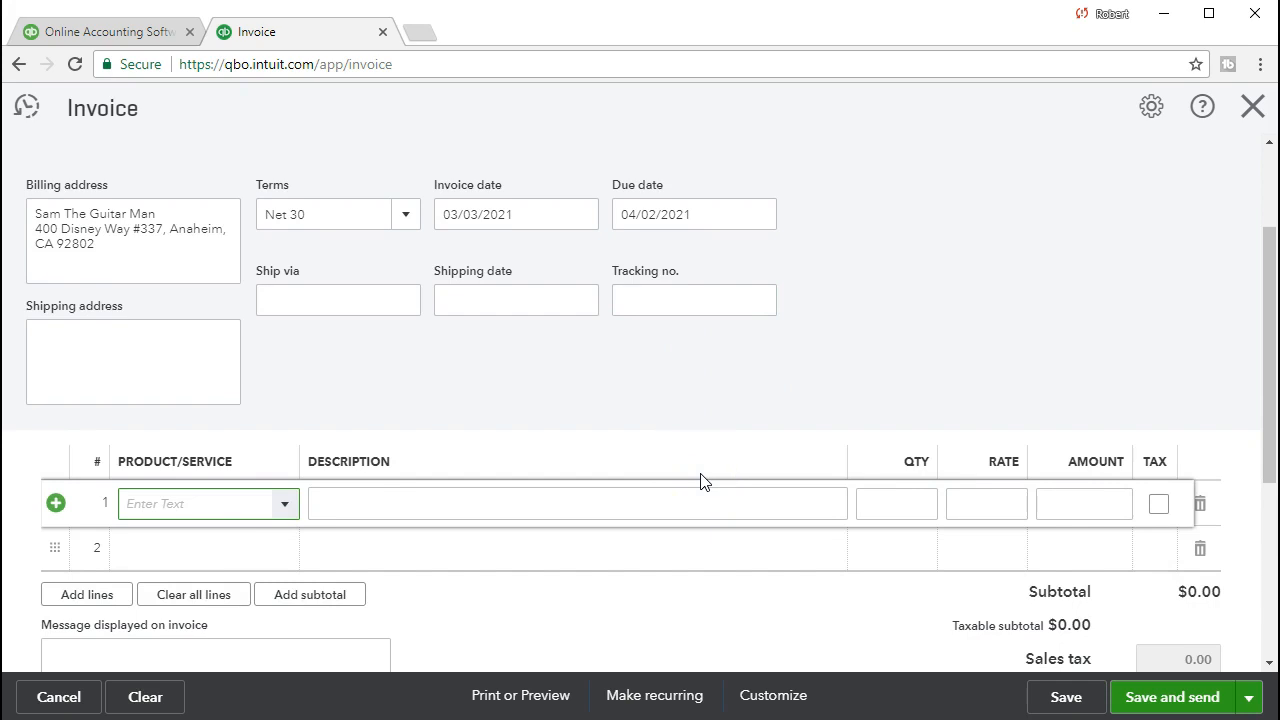
left_click(686, 481)
left_click(288, 505)
type("El")
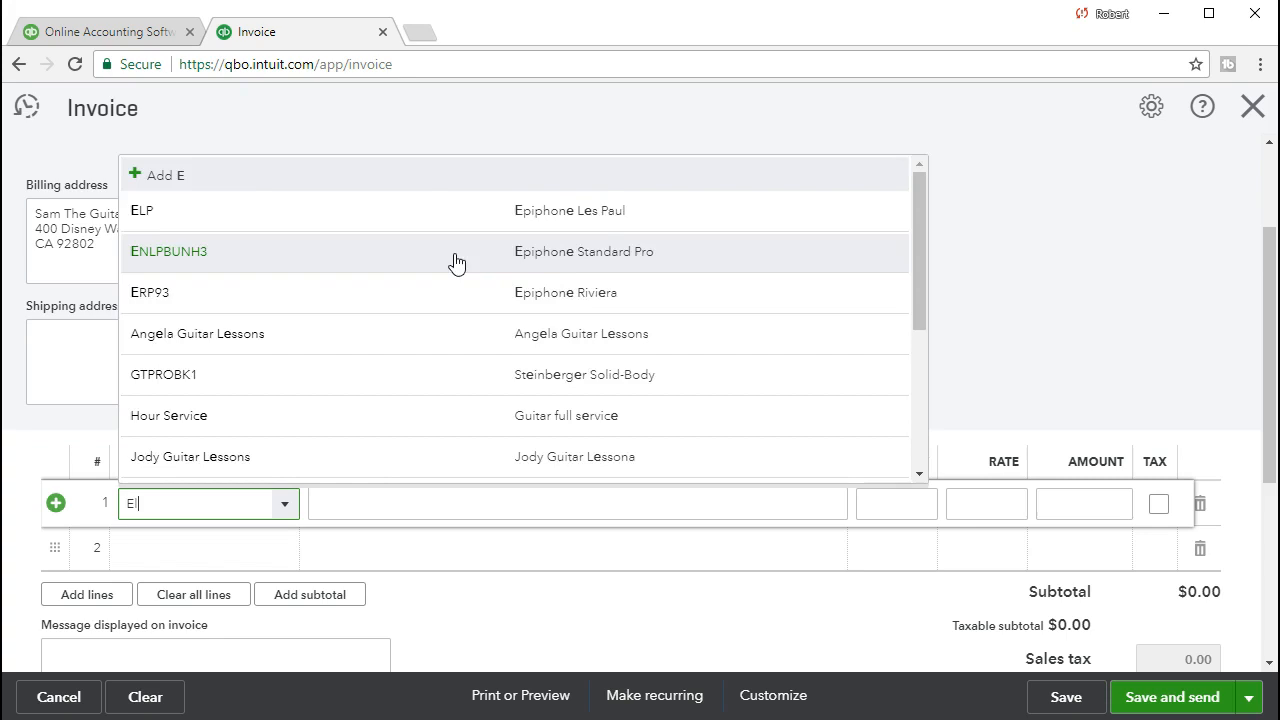
key("Tab")
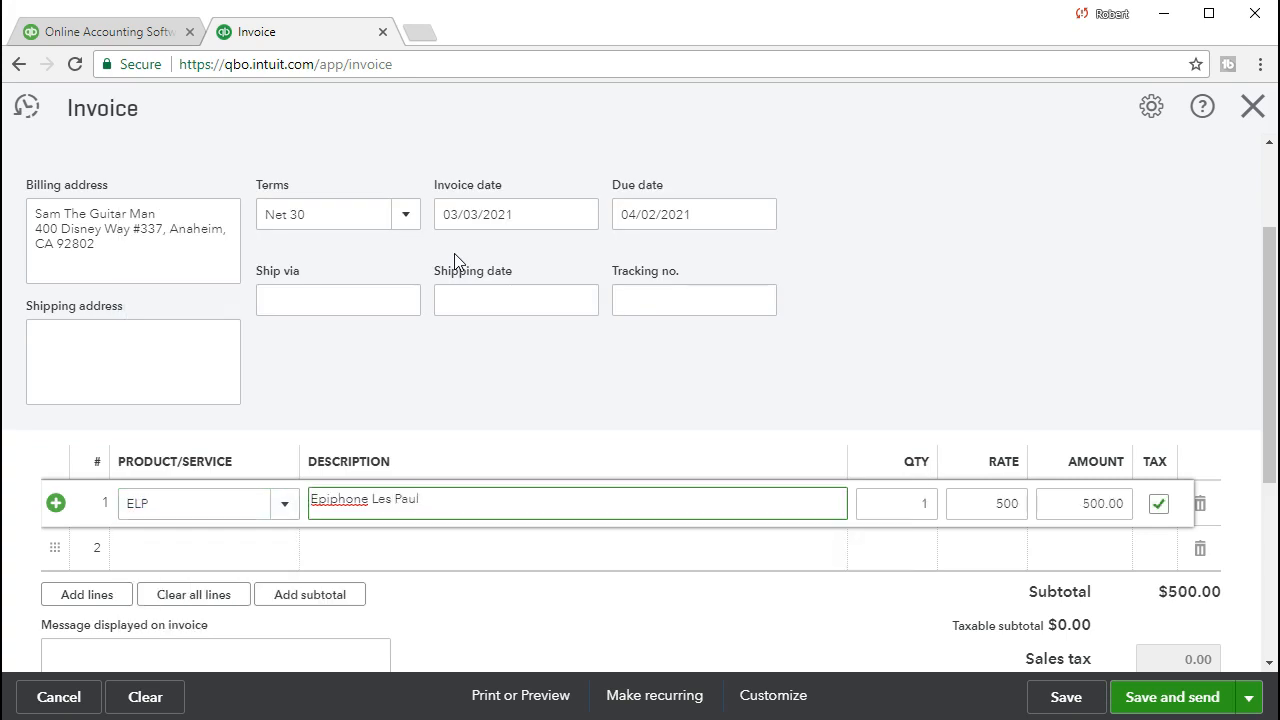
key("Tab")
key("Tab")
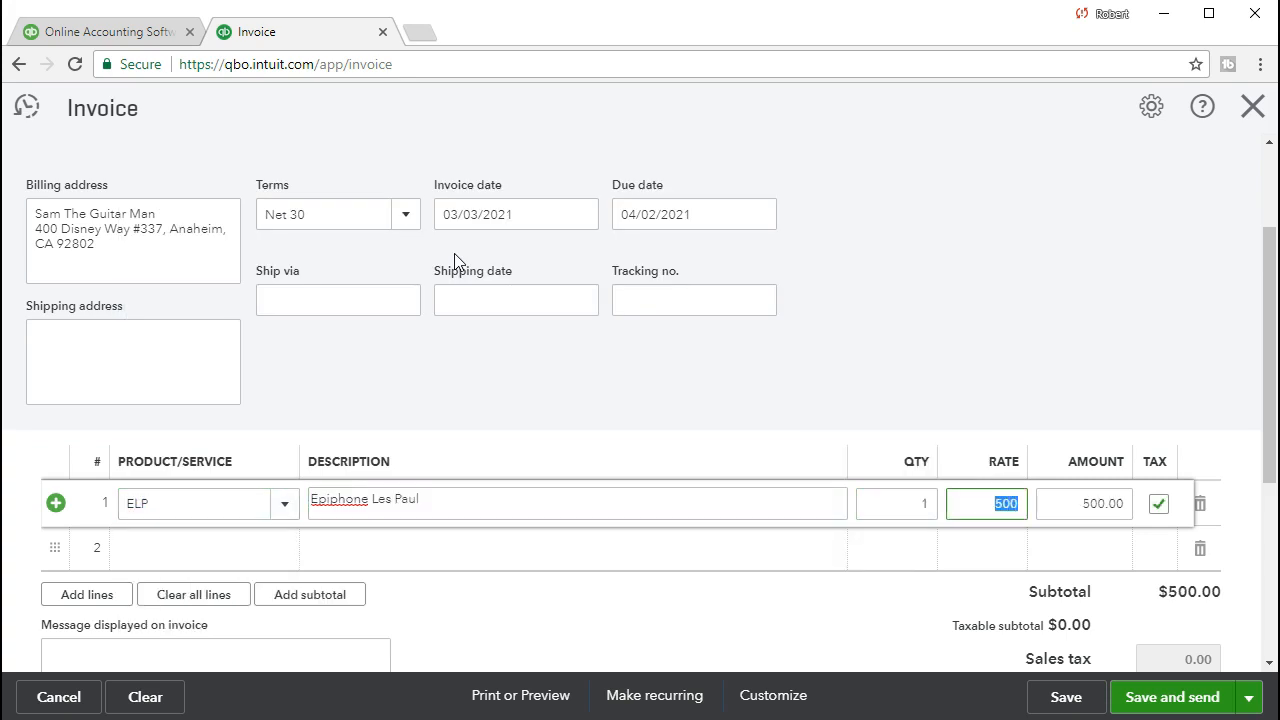
Accept the ELP line's rate and amount and move on to the invoice's second line to calculate the sales tax
key("Tab")
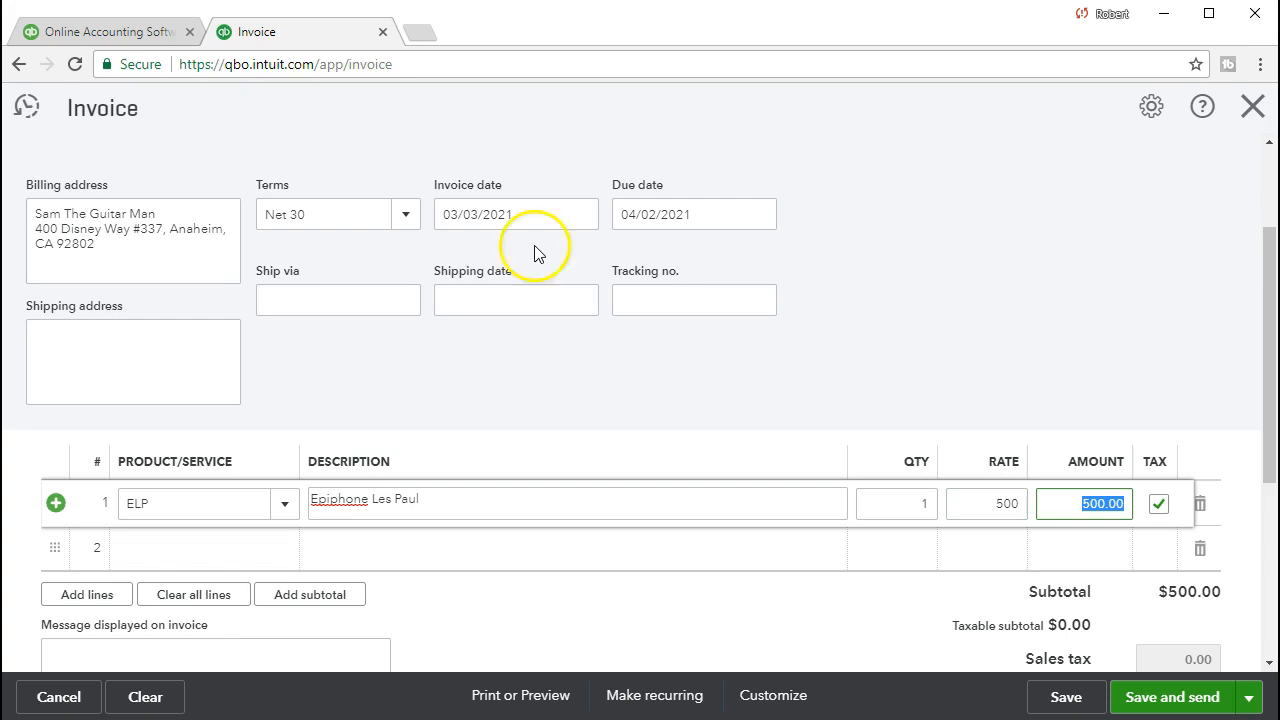
scroll(660, 390, "down", 1)
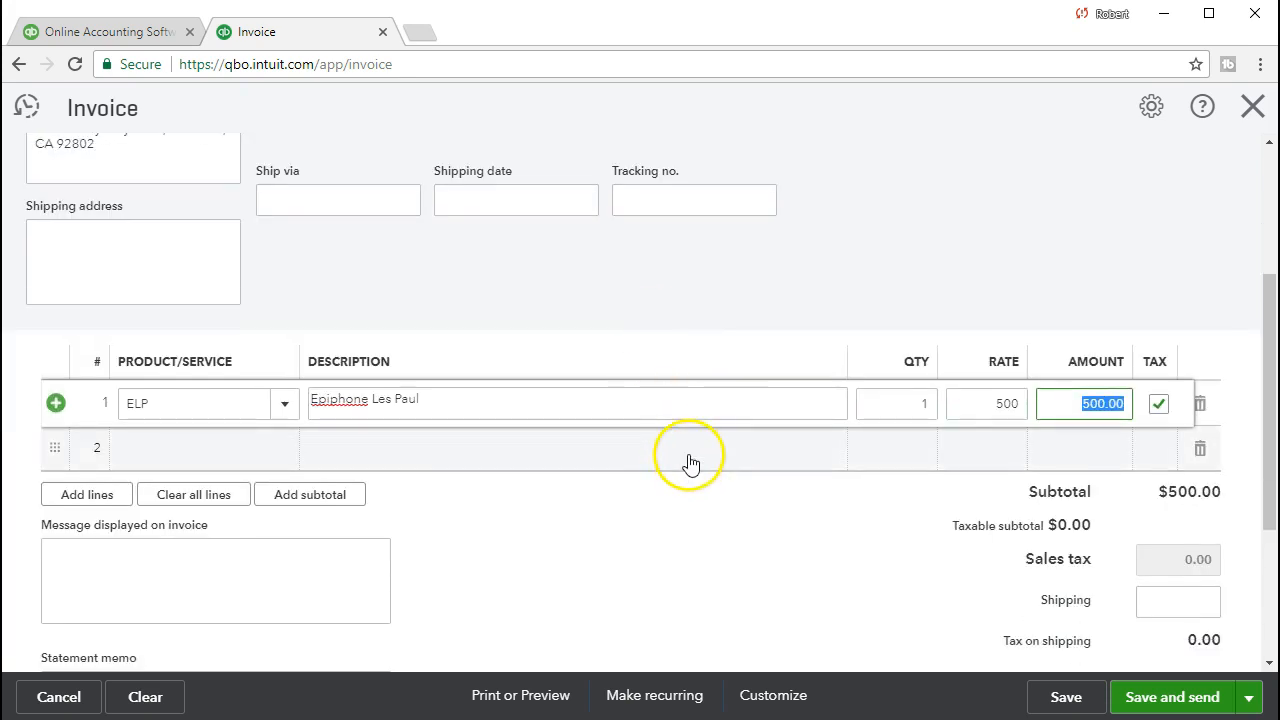
left_click(701, 452)
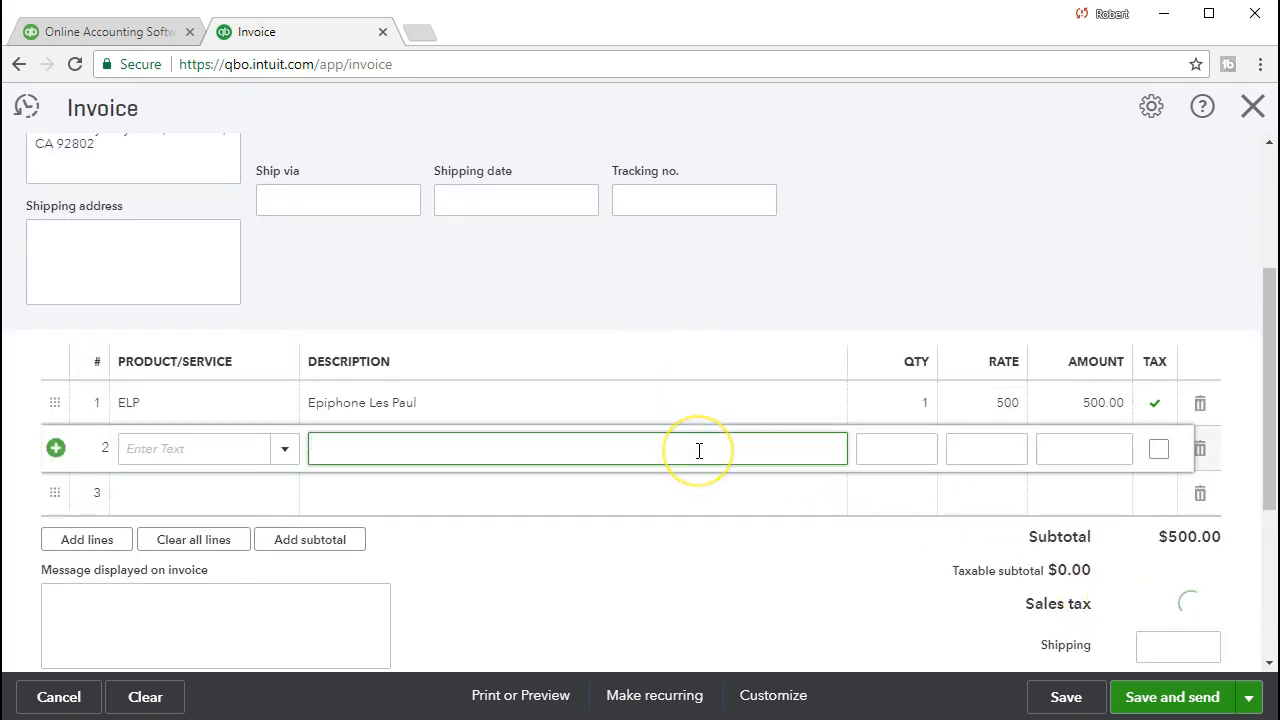
scroll(699, 450, "down", 1)
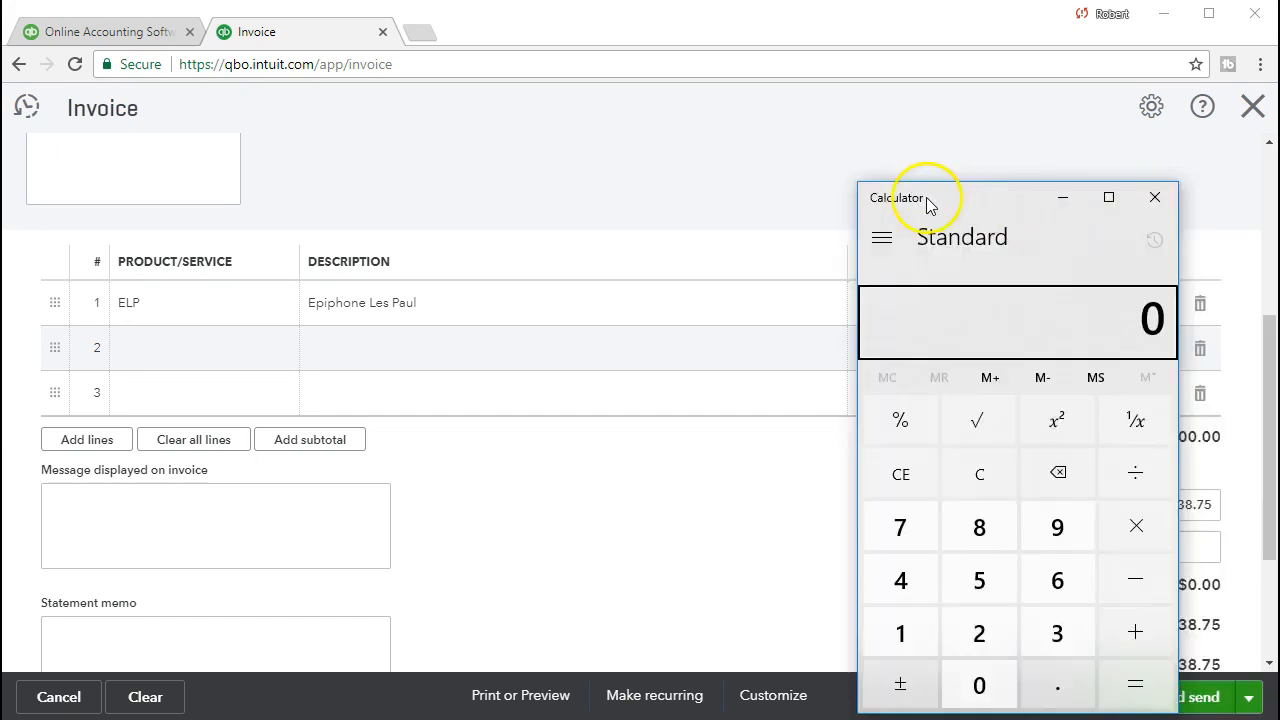
Switch to Calculator, multiply 500 by 0.05 to work out the 5% sales tax, and move it away from the invoice
left_click_drag(929, 206, 663, 151)
left_click(648, 431)
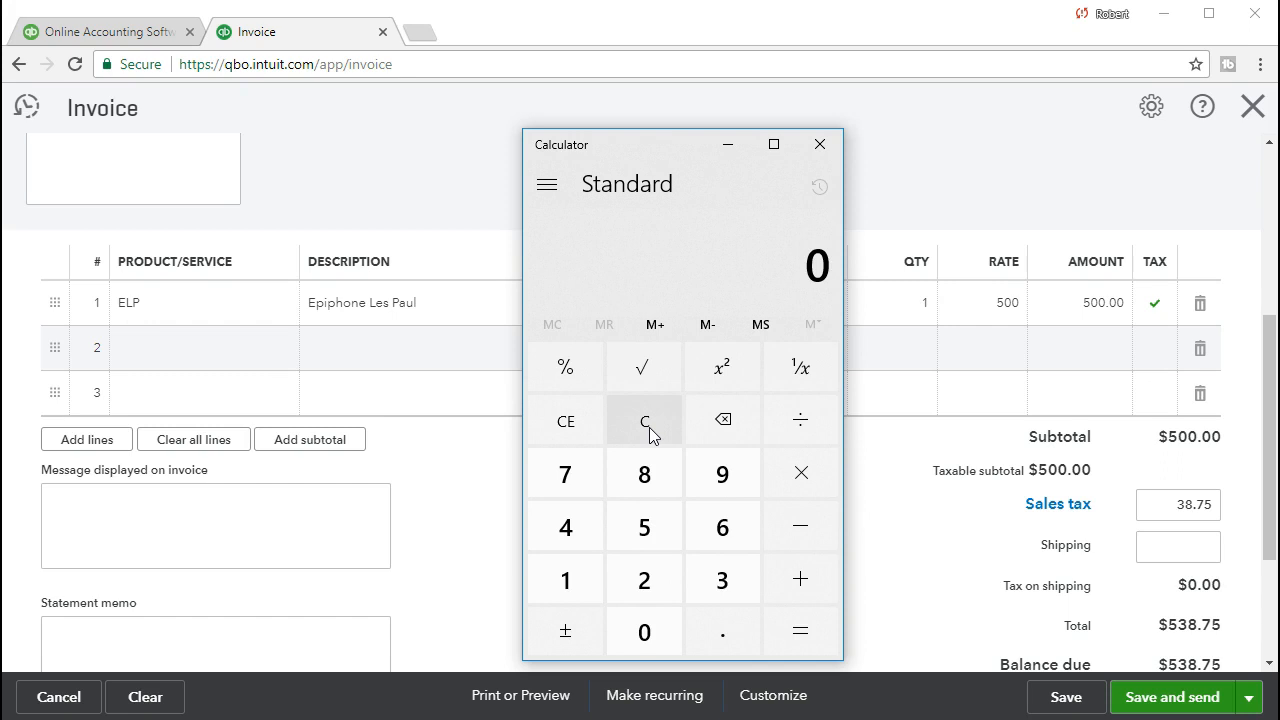
key("5")
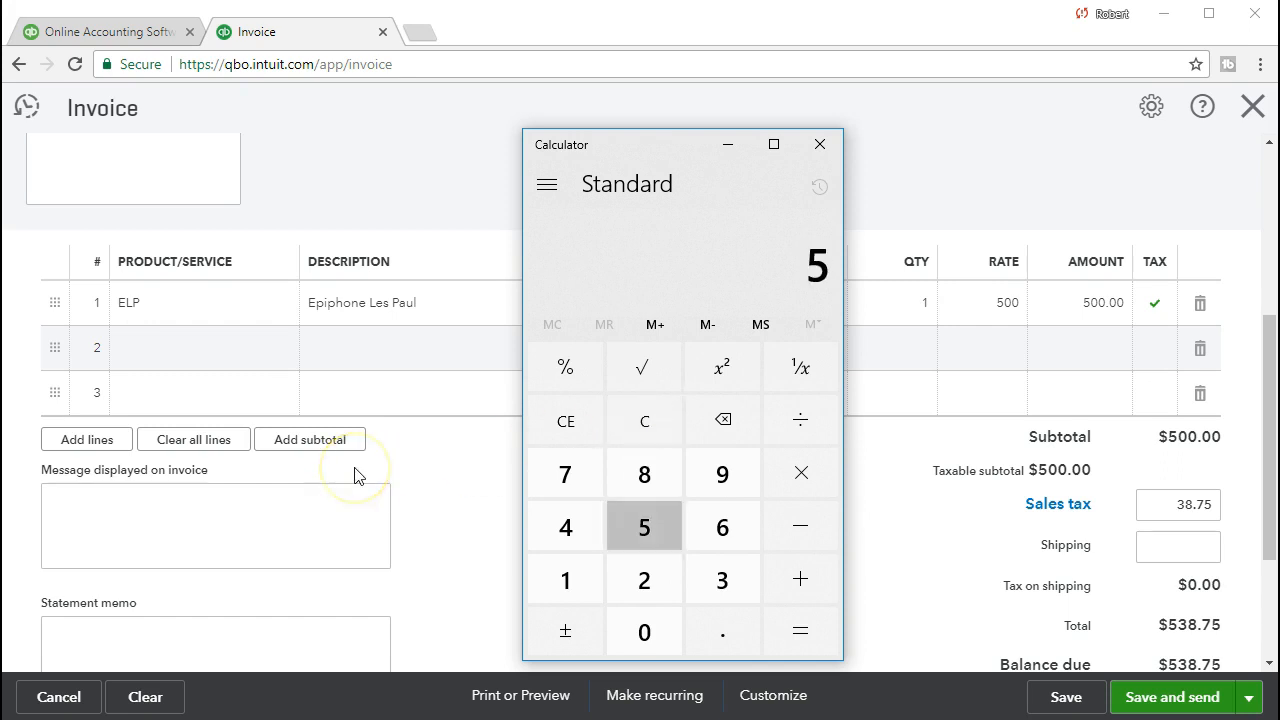
key("0")
key("0")
key("asterisk")
key("period")
key("0")
key("5")
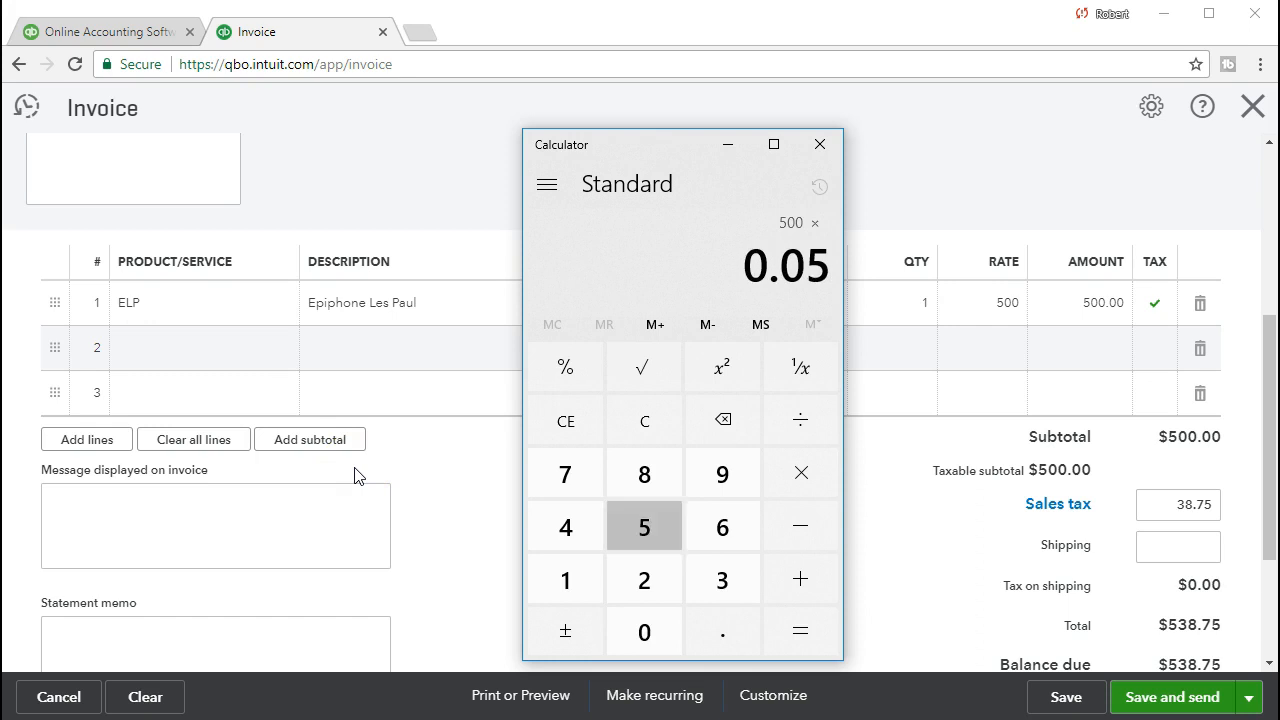
key("Return")
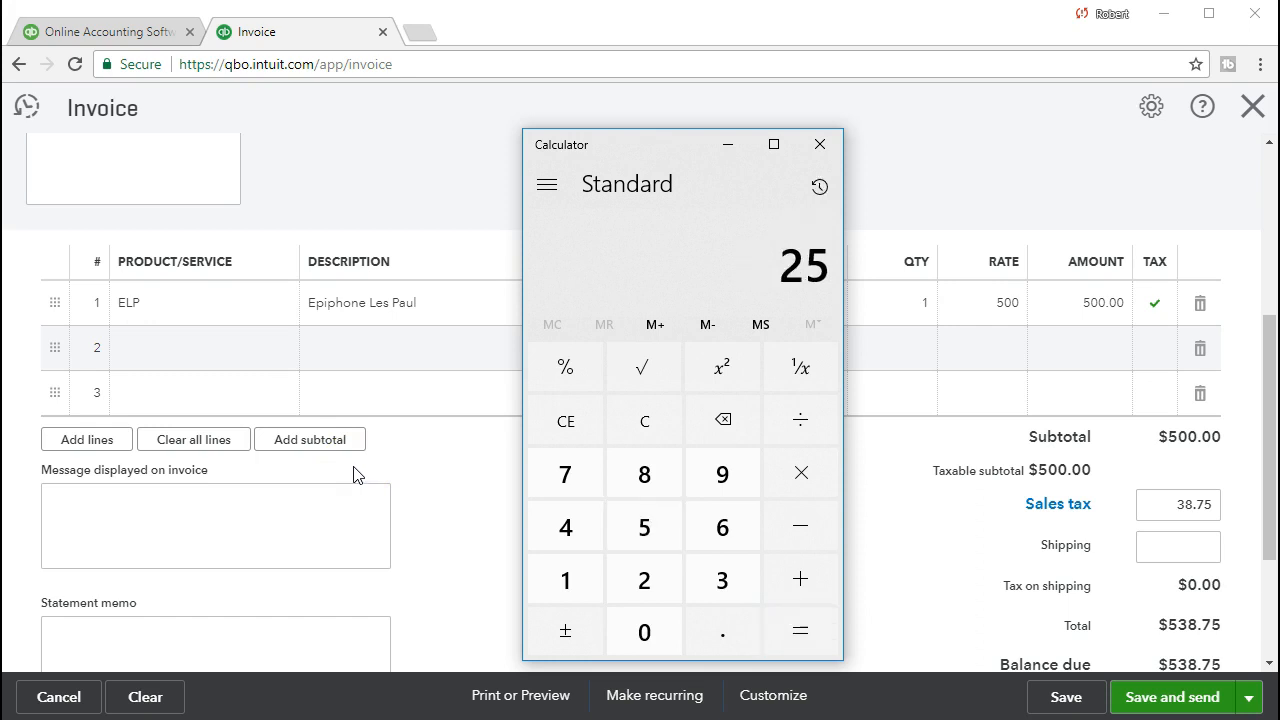
left_click_drag(648, 150, 1279, 152)
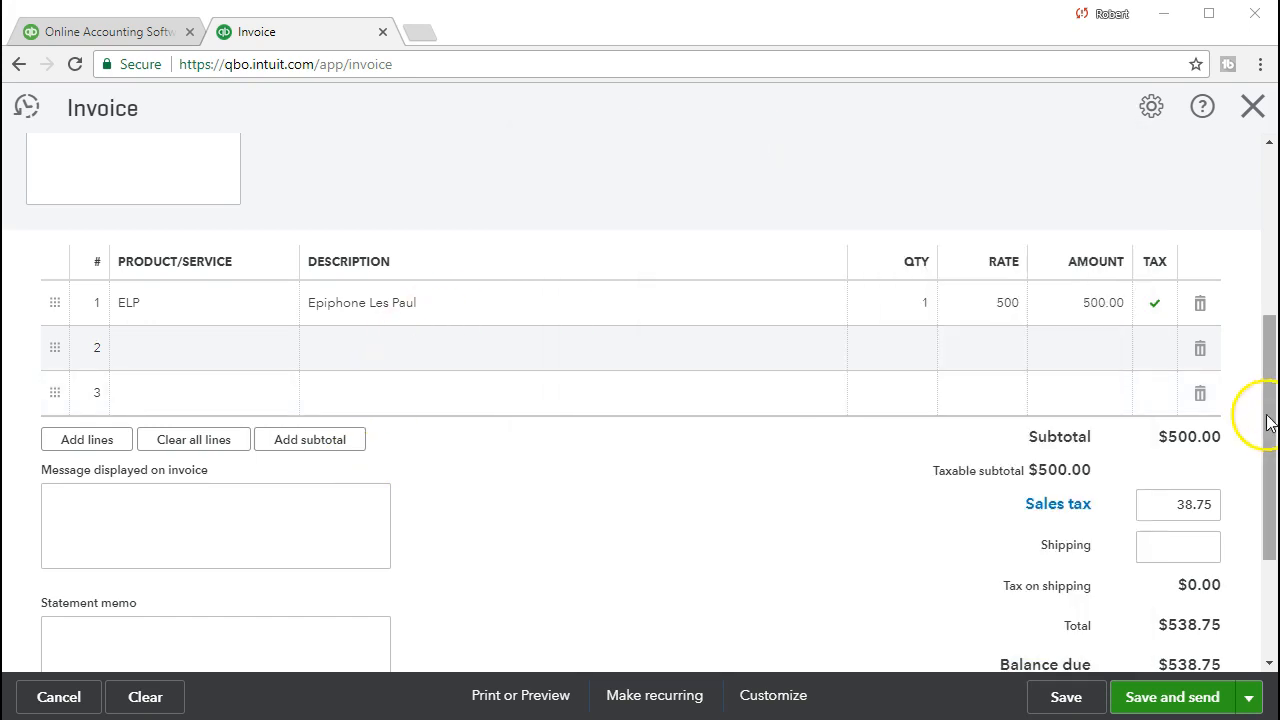
Override the invoice's sales tax amount with 25 and keep the change
left_click(1168, 504)
double_click(1170, 503)
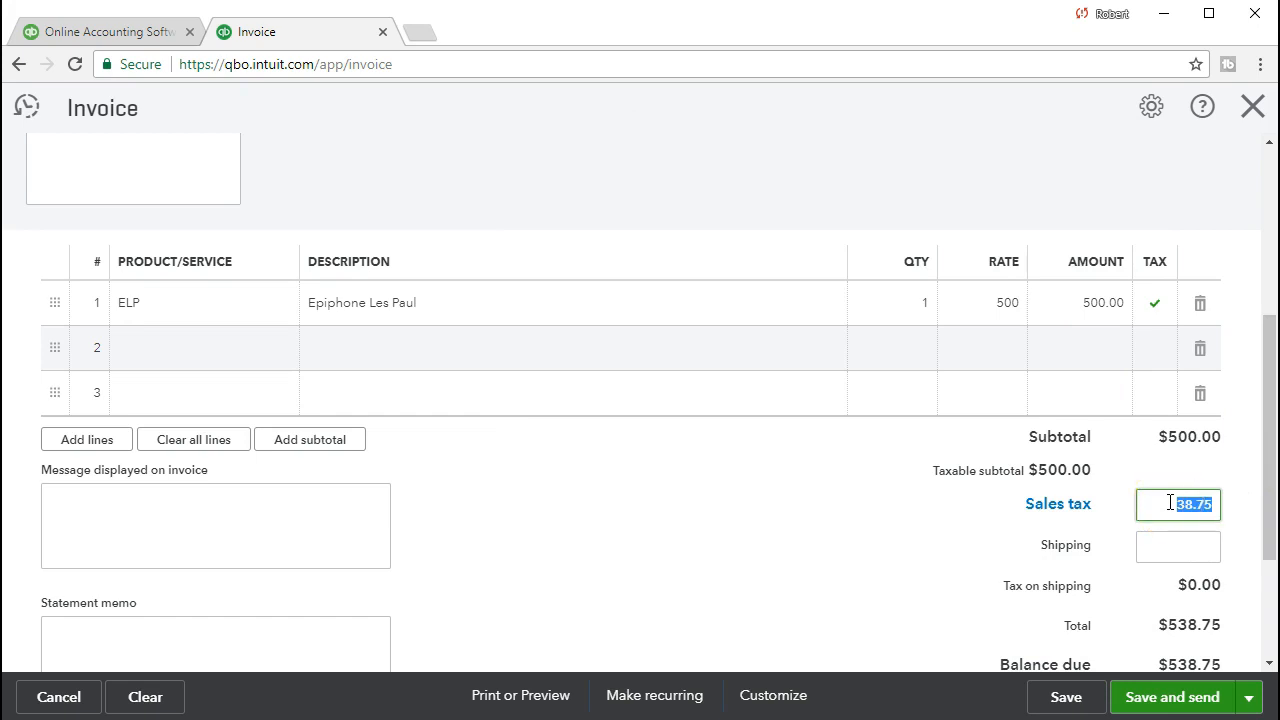
type("25")
key("Tab")
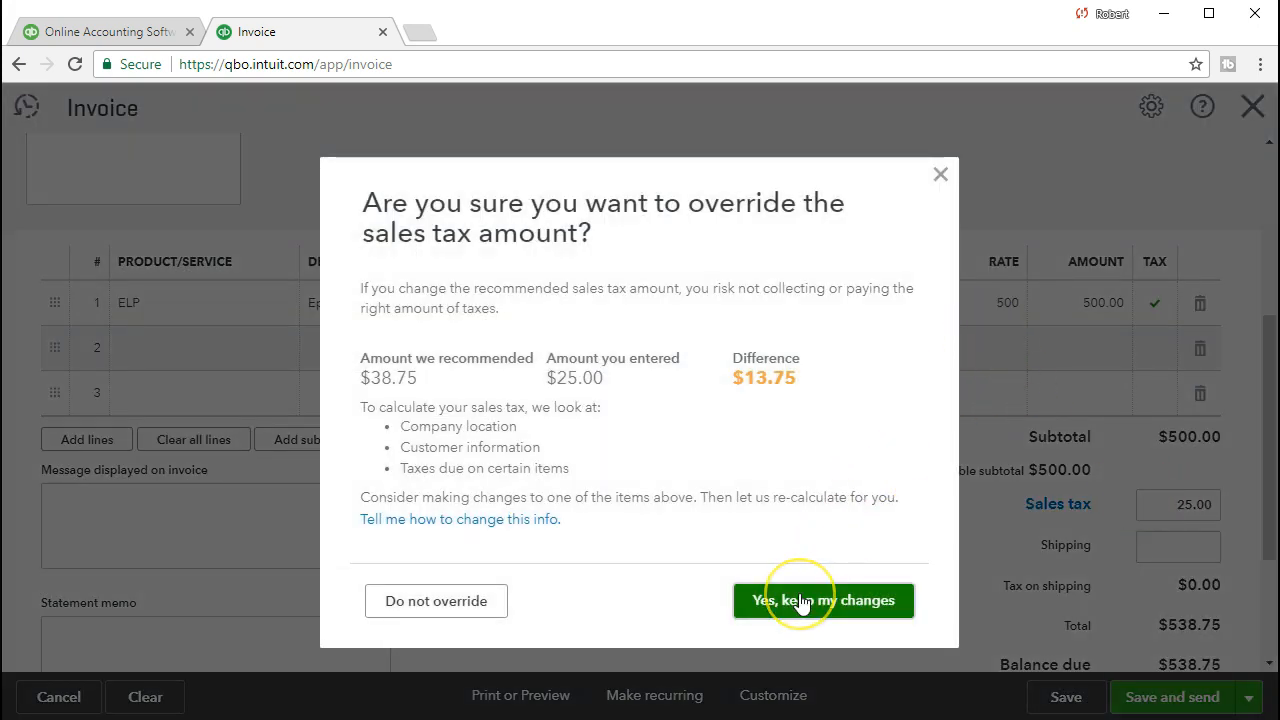
left_click(801, 597)
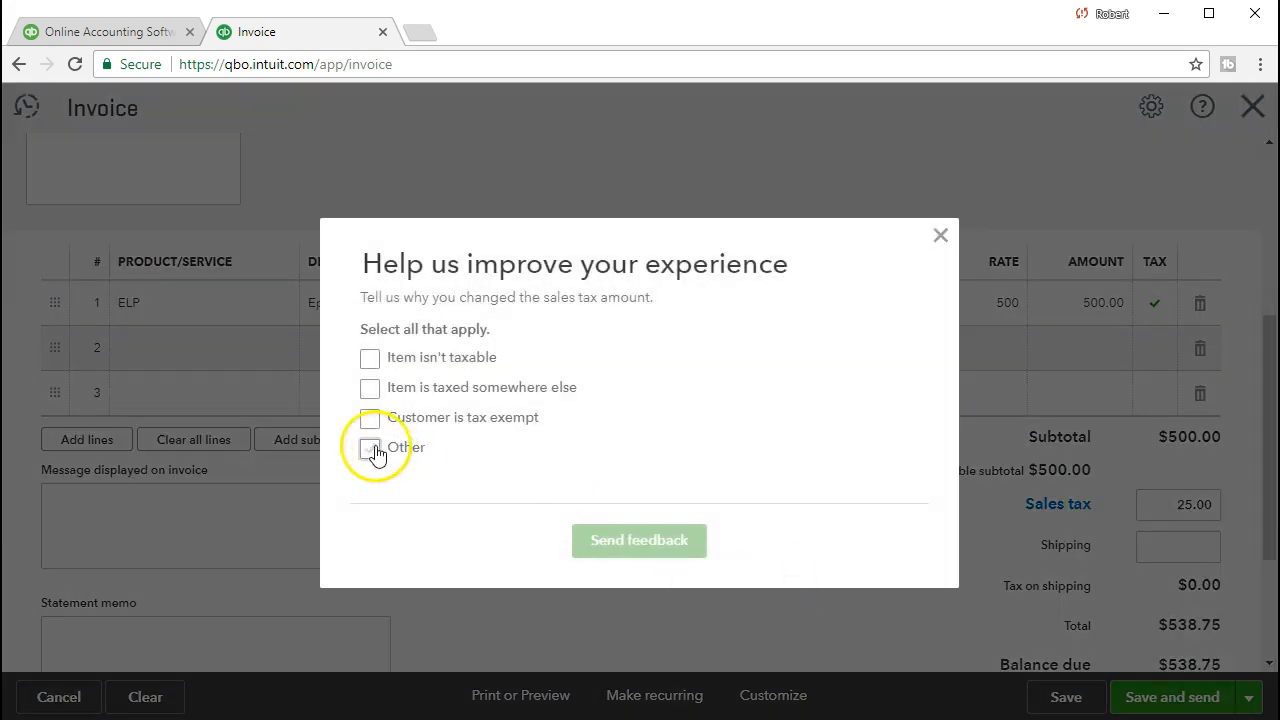
Give Other as the reason for changing the sales tax, fill in an explanation and send the feedback
left_click(370, 447)
left_click(458, 470)
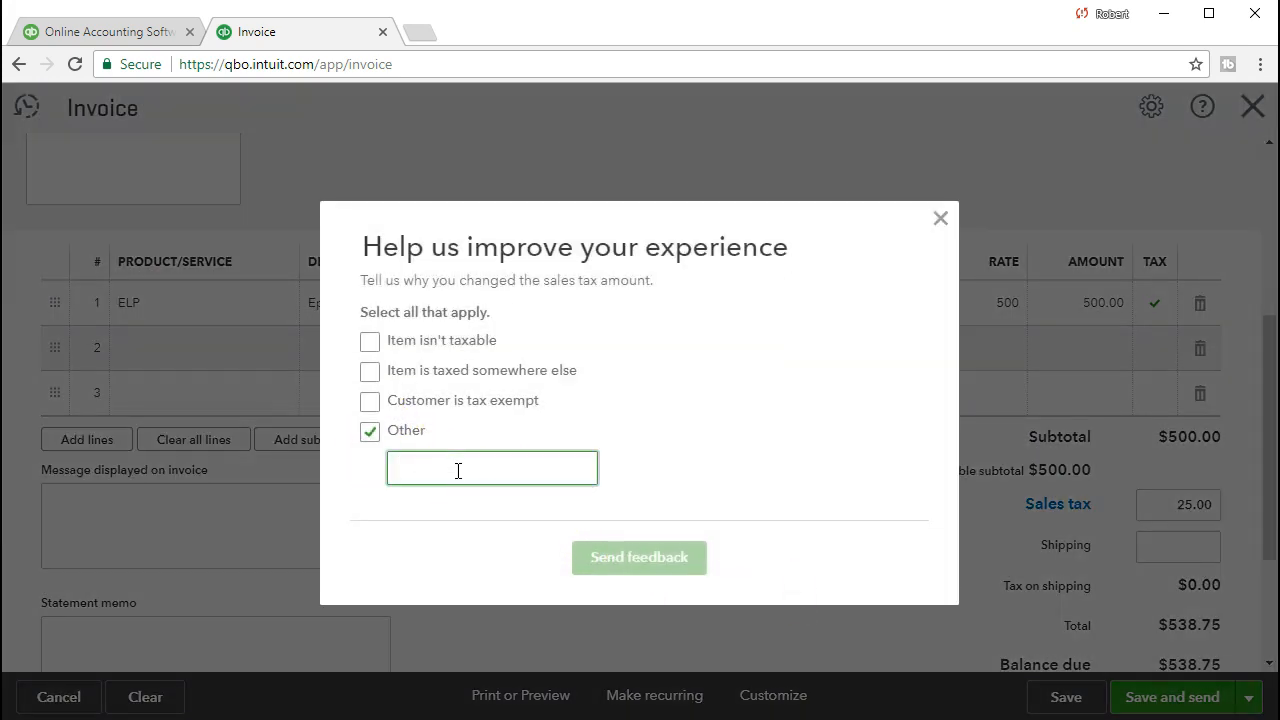
type("pr")
key("Down")
key("Return")
left_click(610, 572)
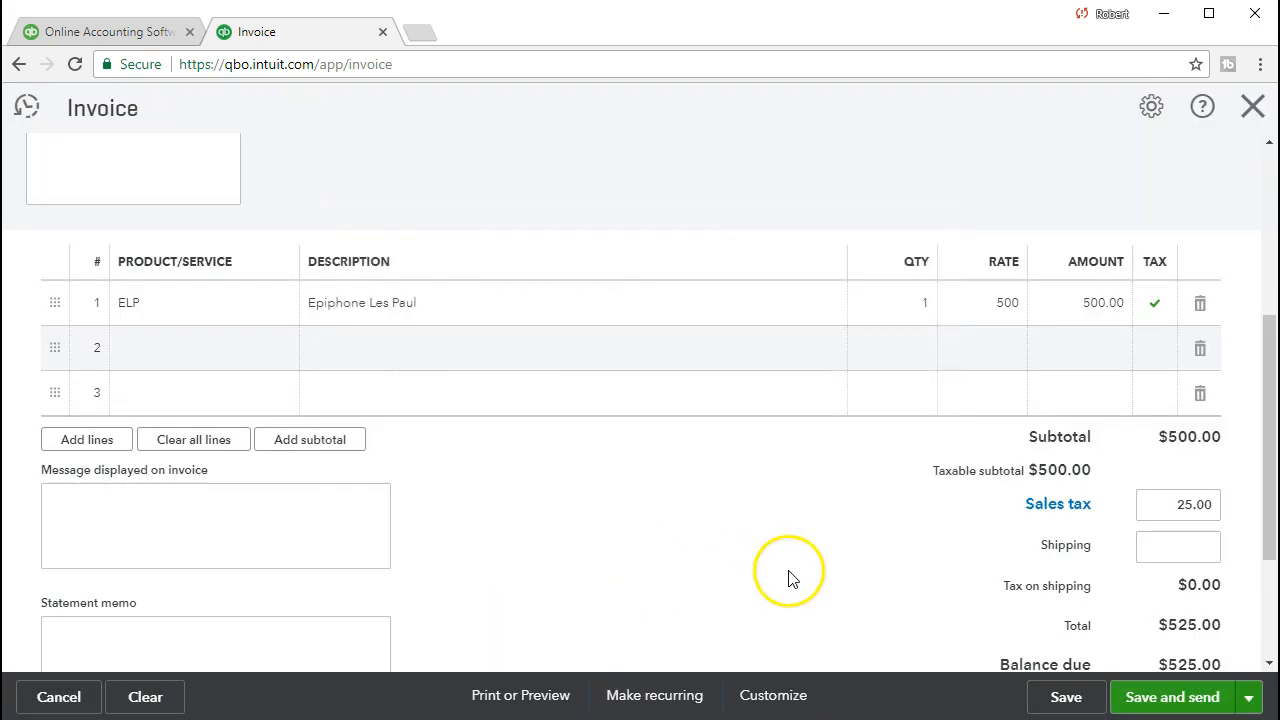
Review the invoice's balance due, customer details, product line, subtotal and sales tax before saving
scroll(1113, 616, "down", 1)
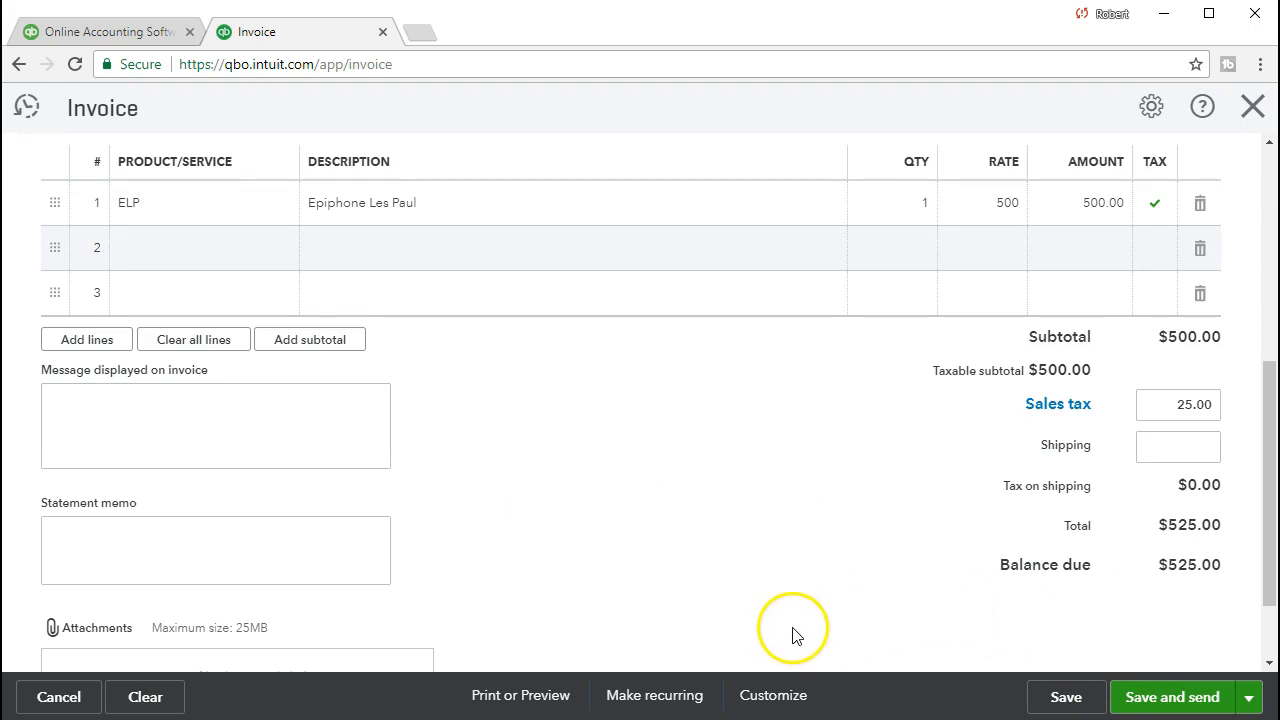
scroll(745, 648, "up", 3)
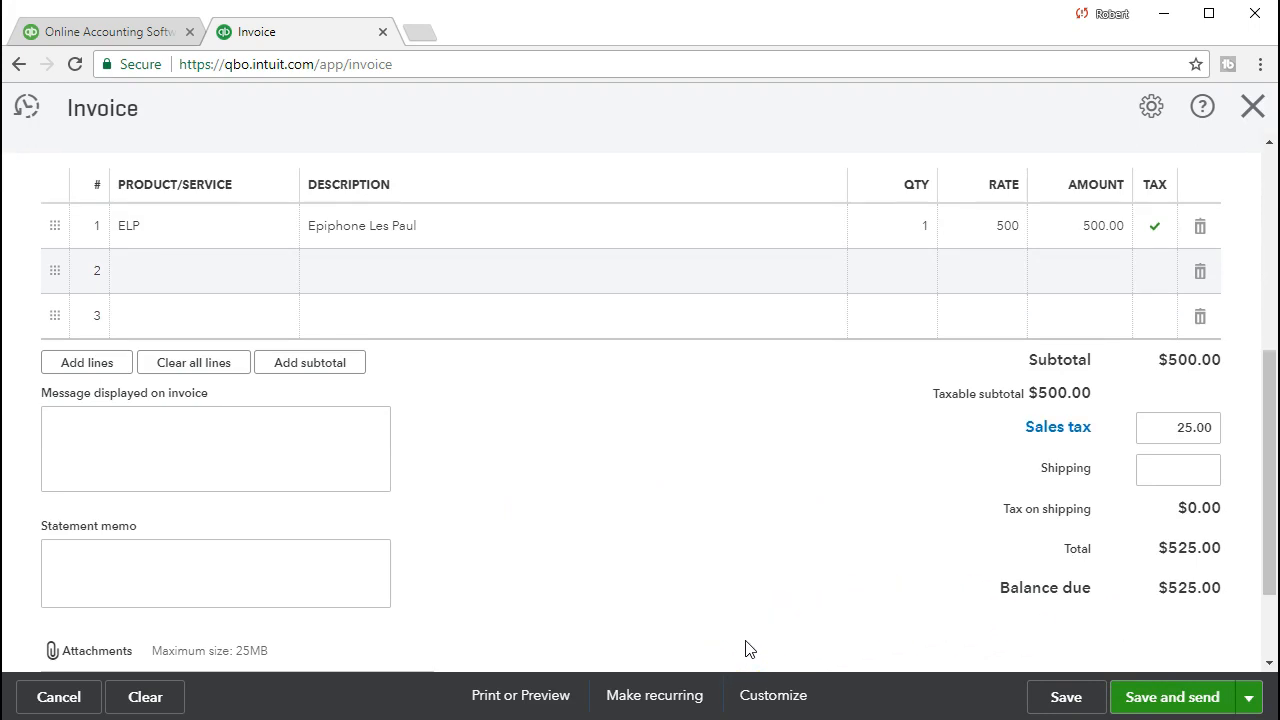
scroll(745, 648, "up", 2)
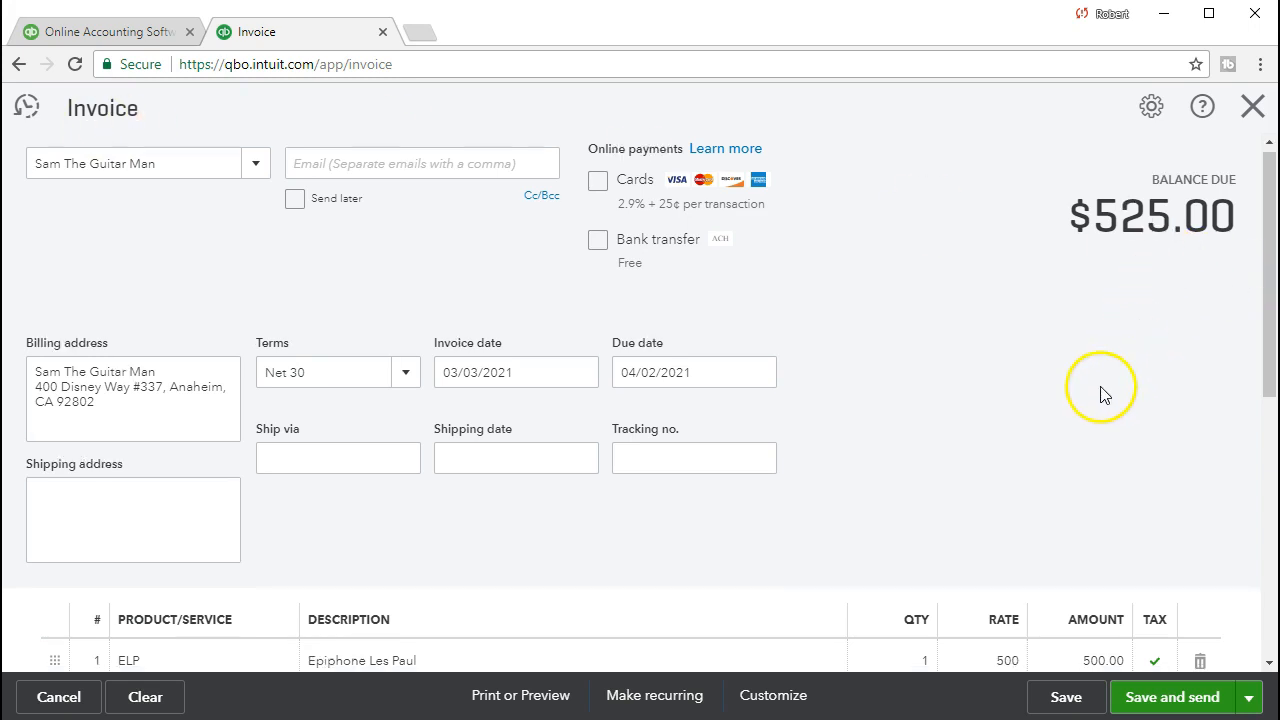
scroll(1100, 391, "down", 3)
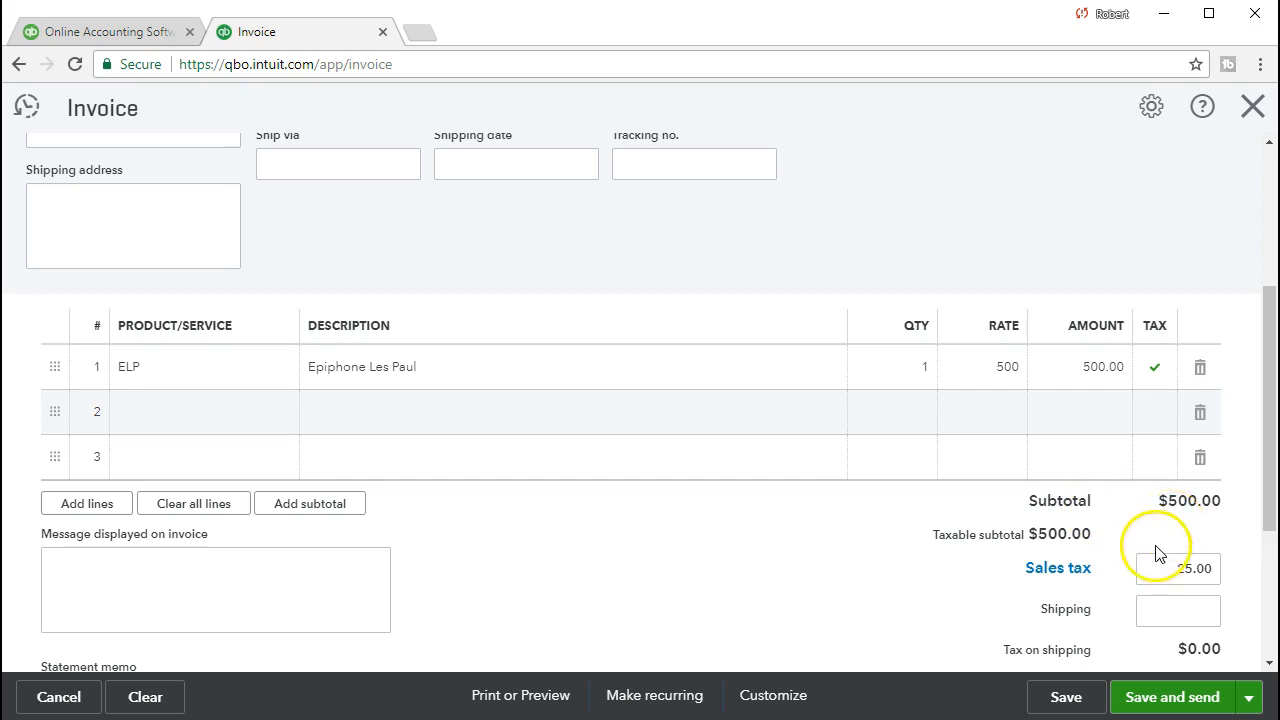
scroll(1177, 580, "down", 1)
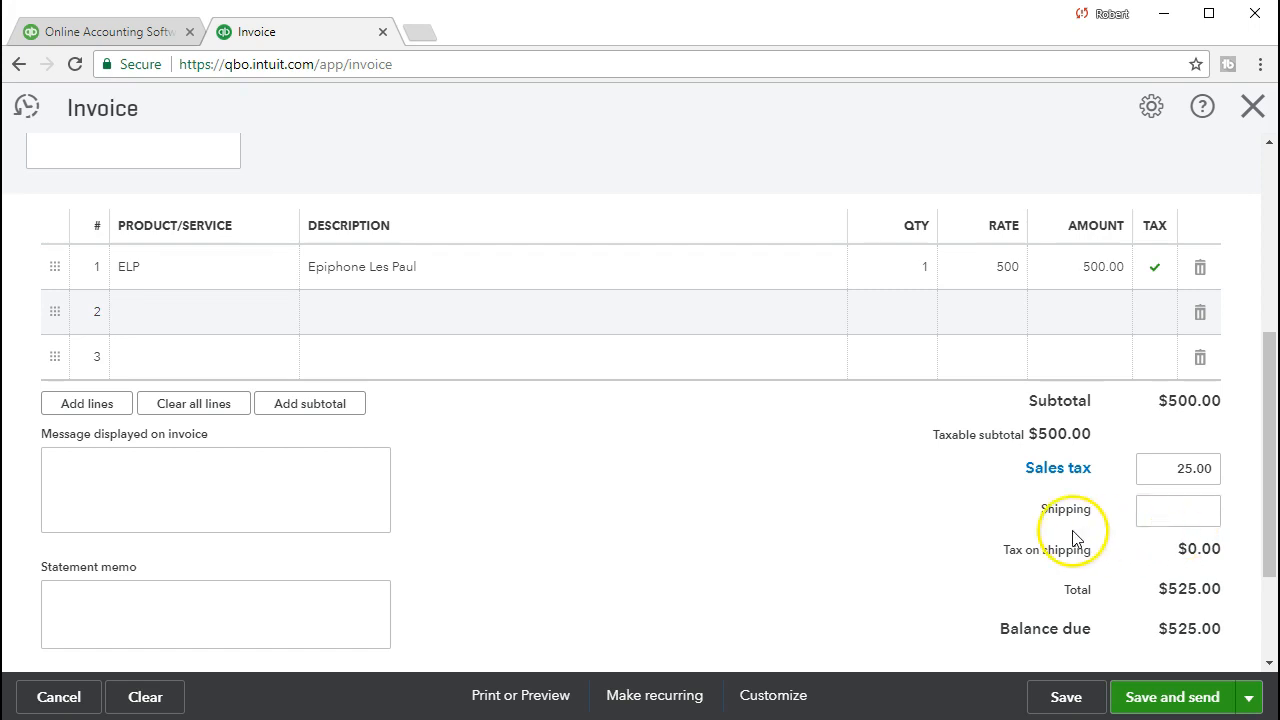
scroll(823, 616, "up", 1)
scroll(823, 616, "up", 1)
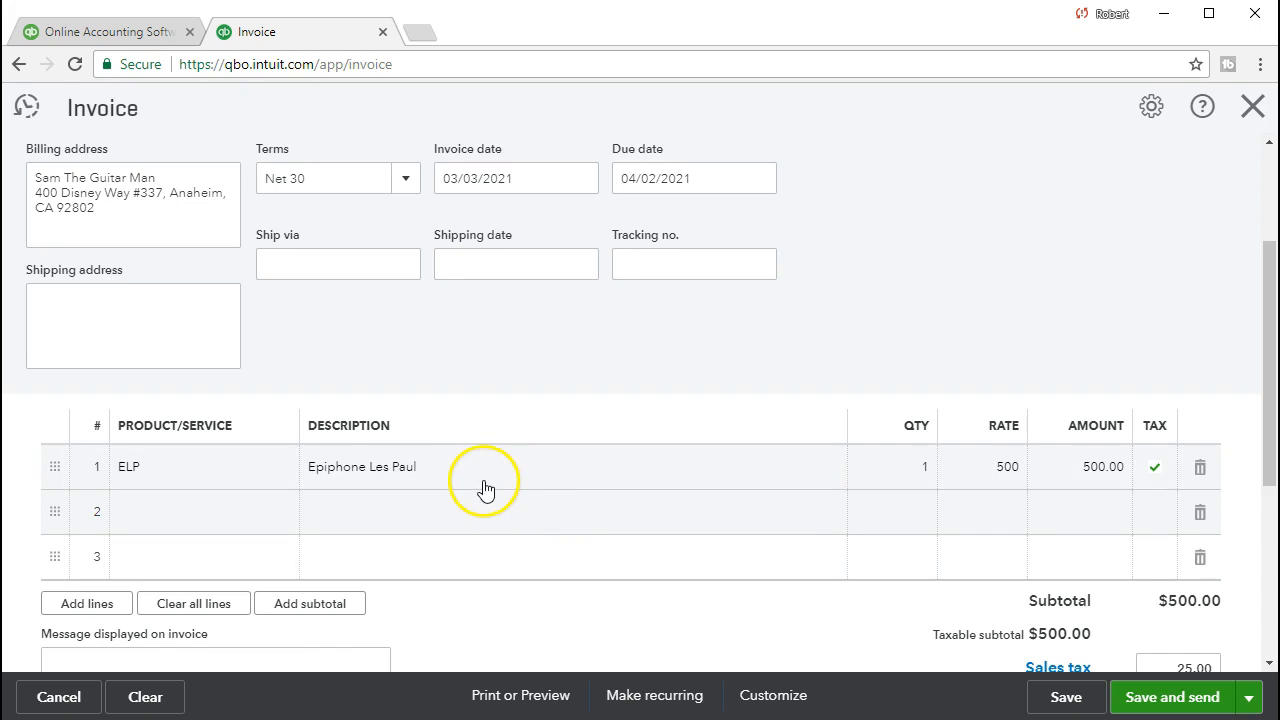
left_click(985, 486)
left_click(832, 518)
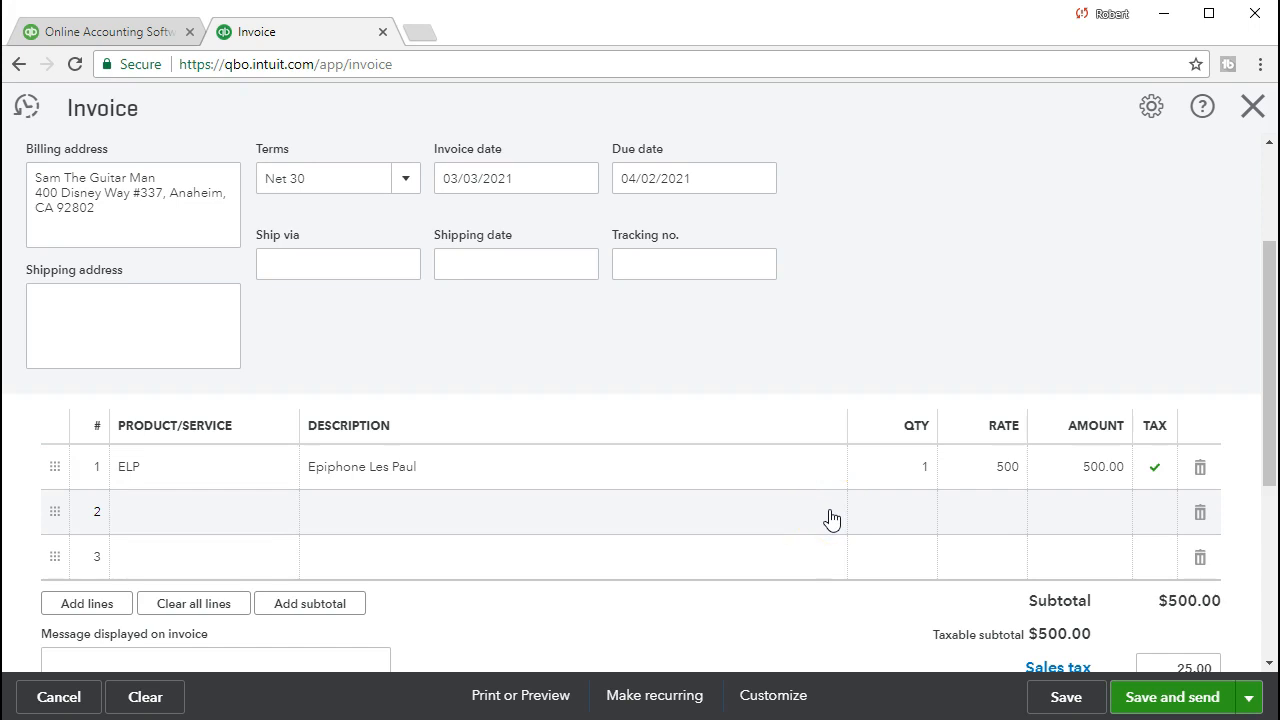
Save the completed invoice and close it to return to the balance sheet
scroll(830, 515, "down", 2)
left_click(1066, 700)
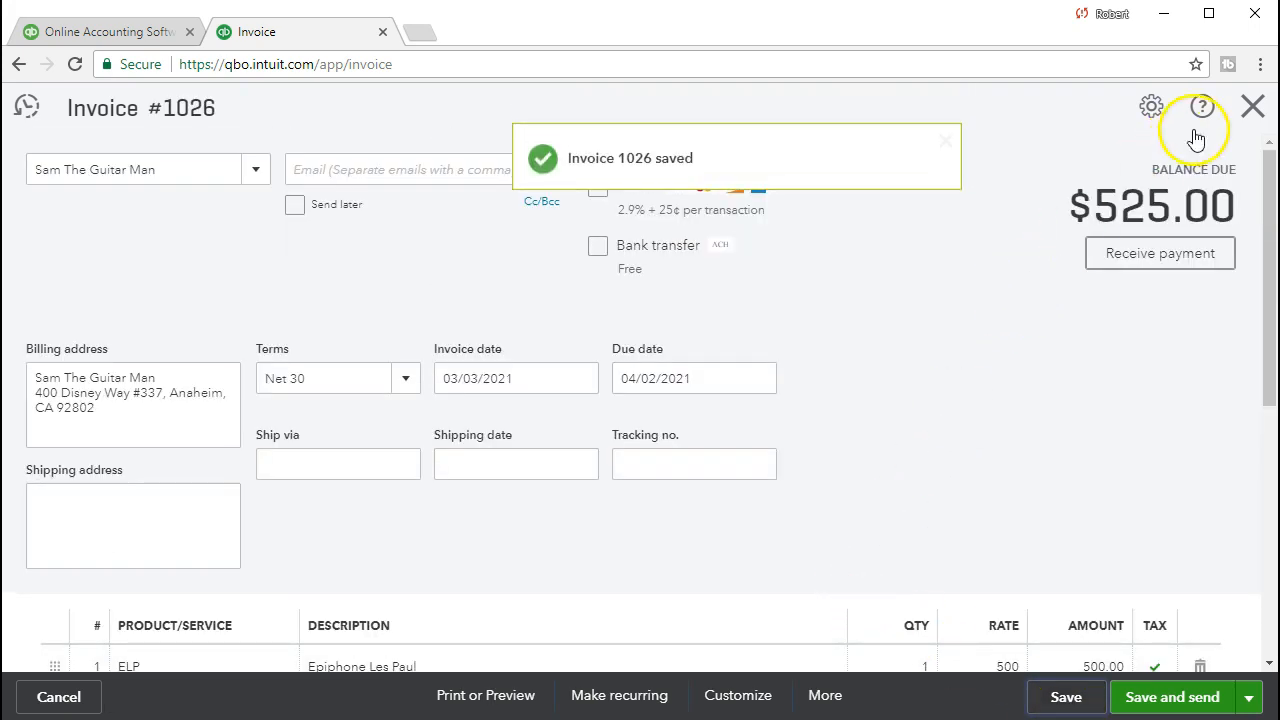
left_click(1260, 120)
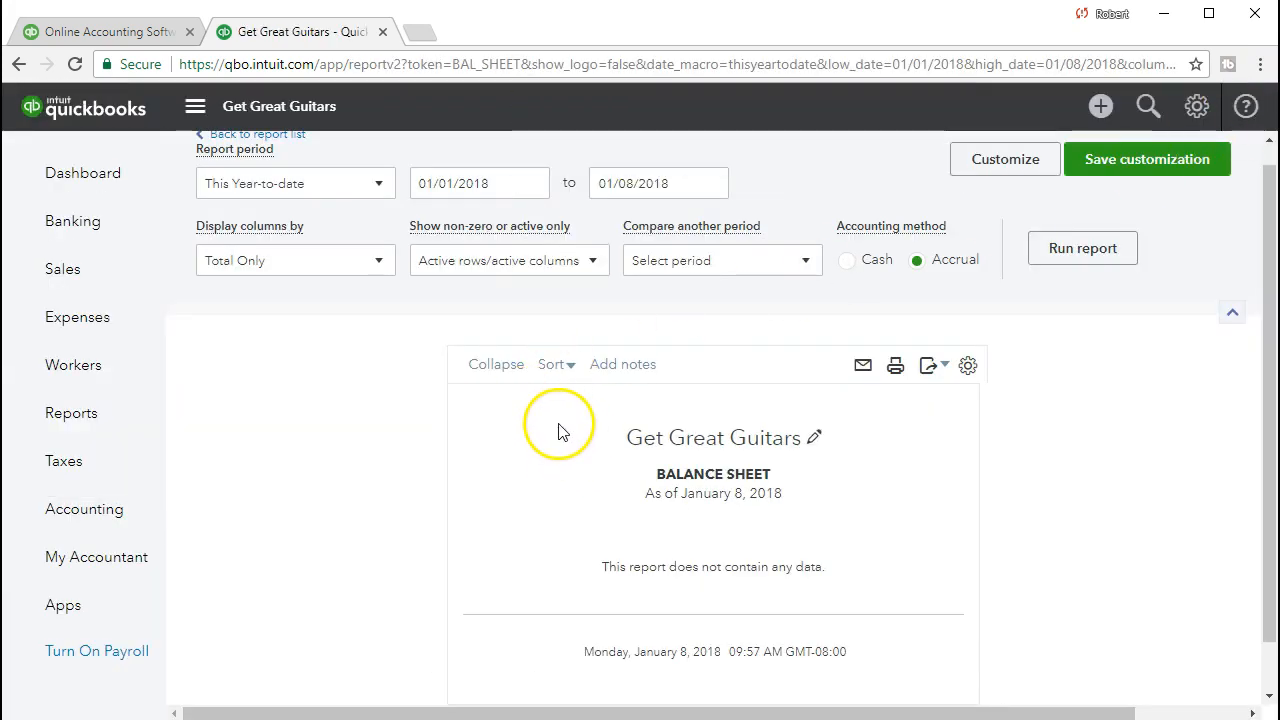
Set the balance sheet's report period to 03/01/2021 through 03/31/2021 and run the report
scroll(555, 427, "down", 1)
scroll(555, 427, "up", 2)
left_click_drag(508, 214, 350, 193)
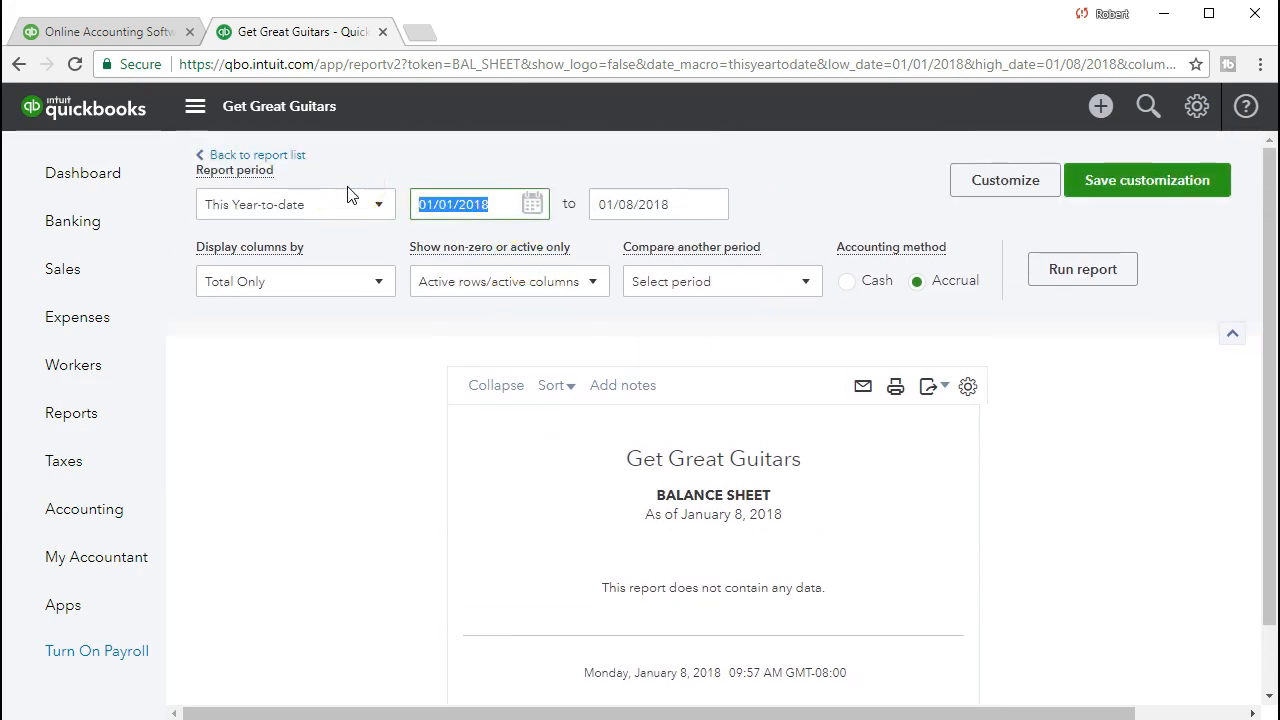
type("03/01/2")
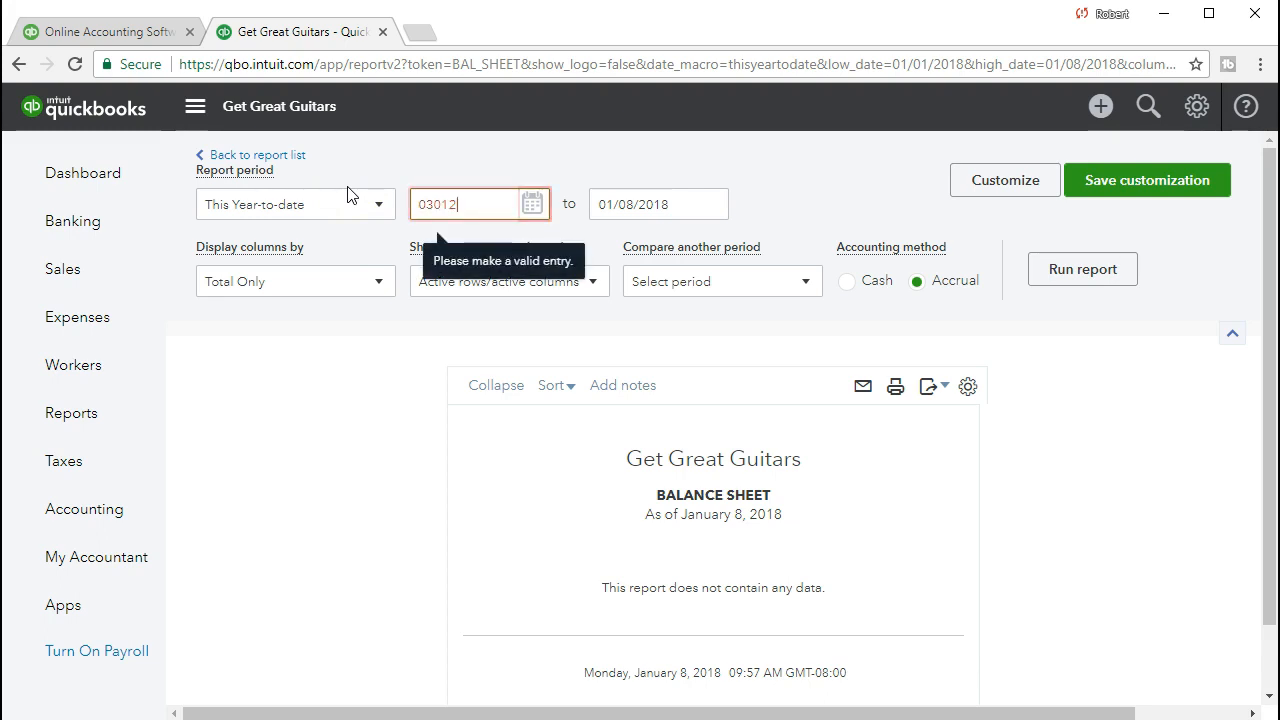
type("021")
key("Tab")
type("03/31/2021")
key("Tab")
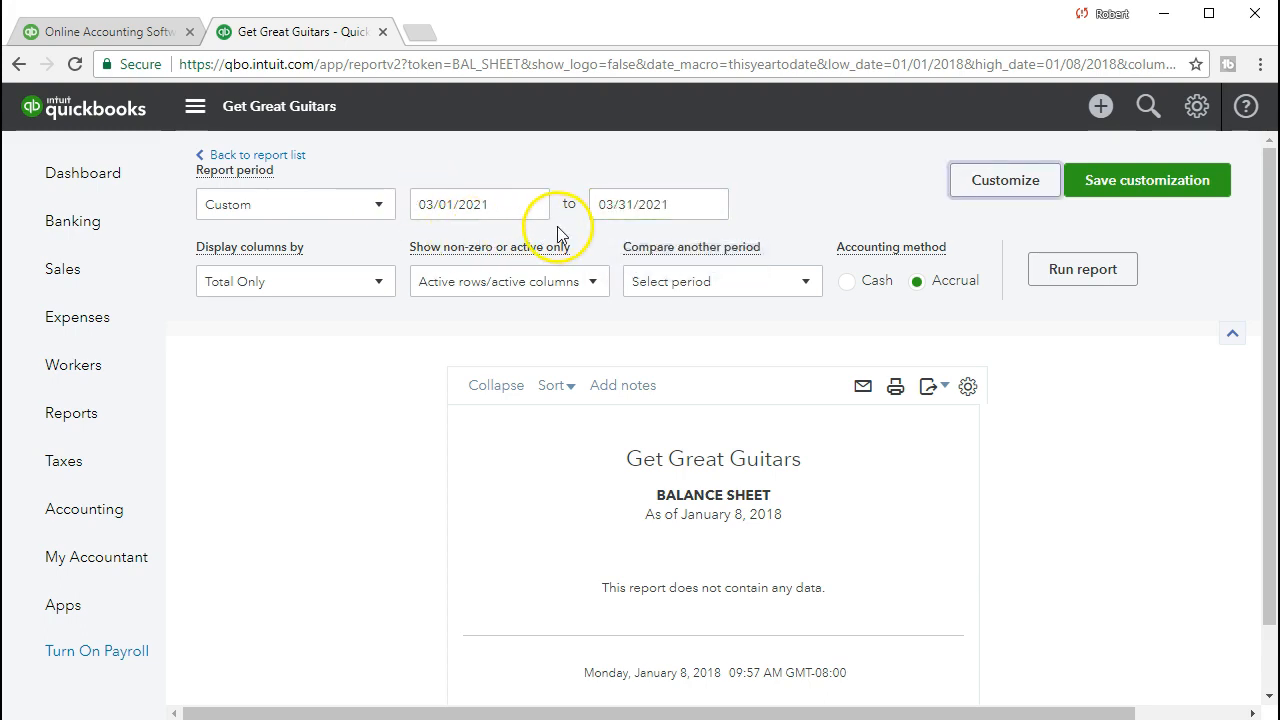
left_click(1095, 288)
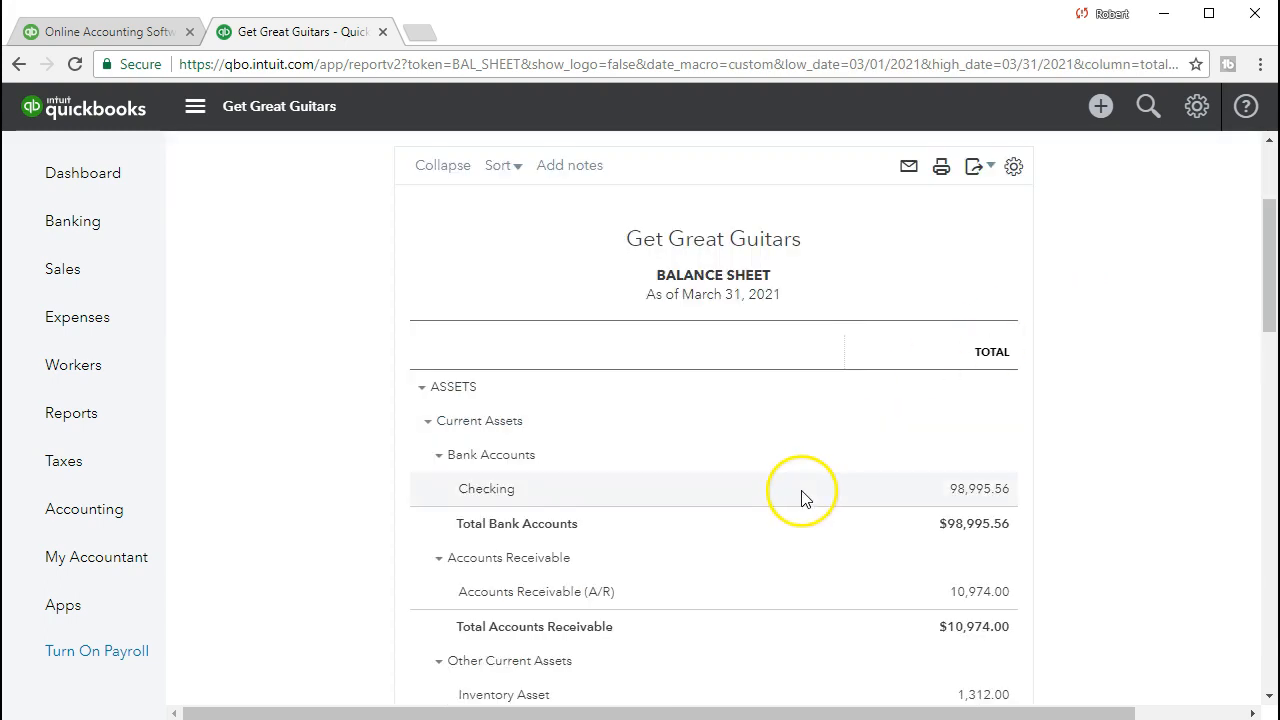
Examine the transaction detail behind the balance sheet's Accounts Receivable (A/R) amount and return to the report summary
scroll(805, 495, "down", 1)
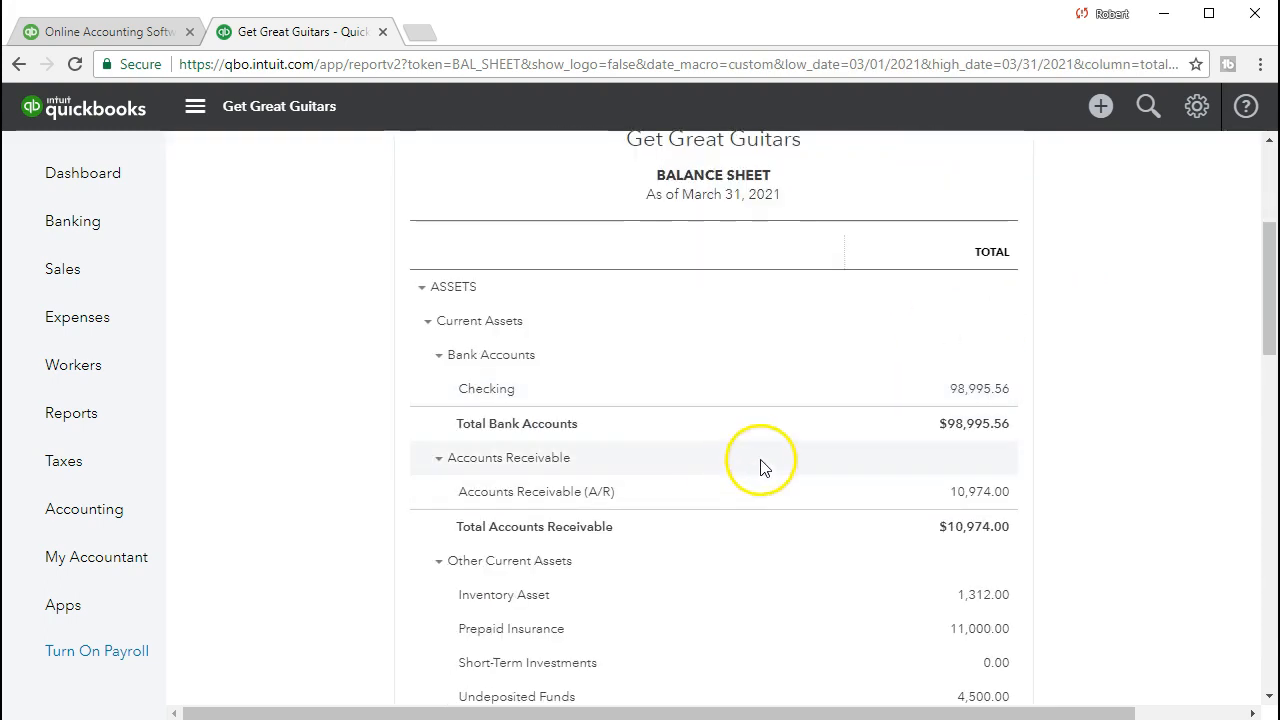
left_click(974, 496)
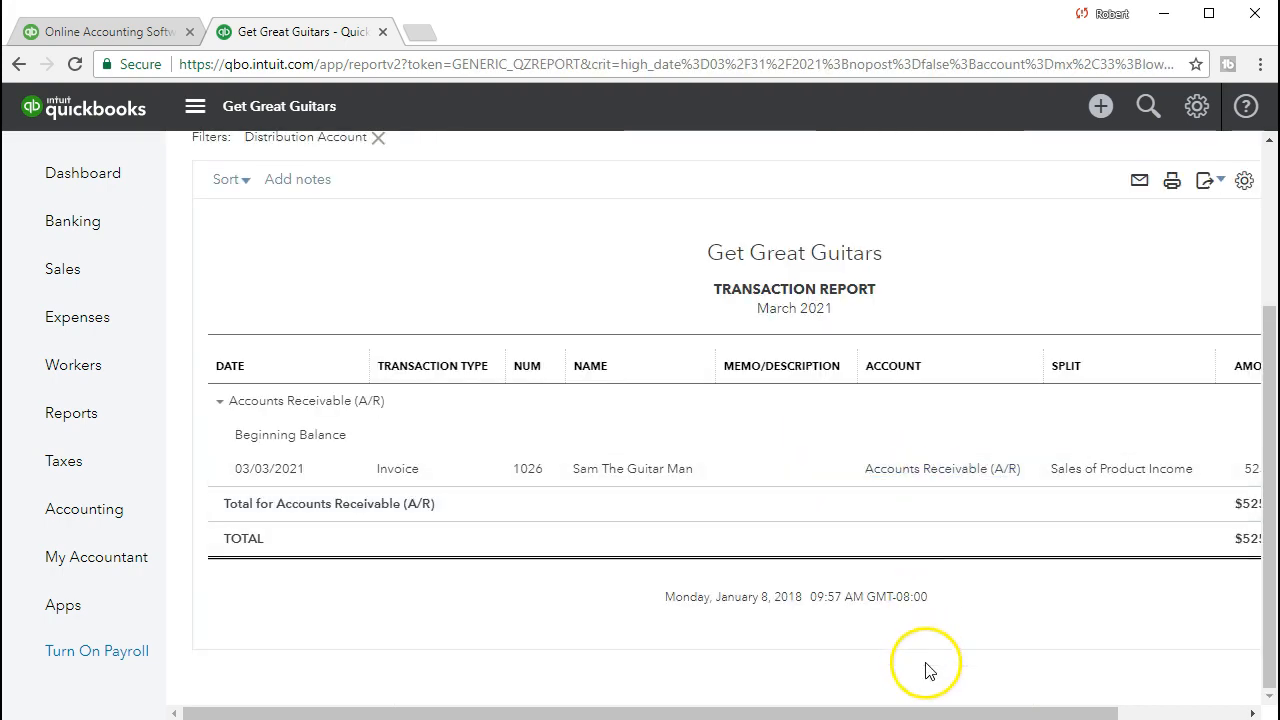
left_click_drag(953, 710, 900, 710)
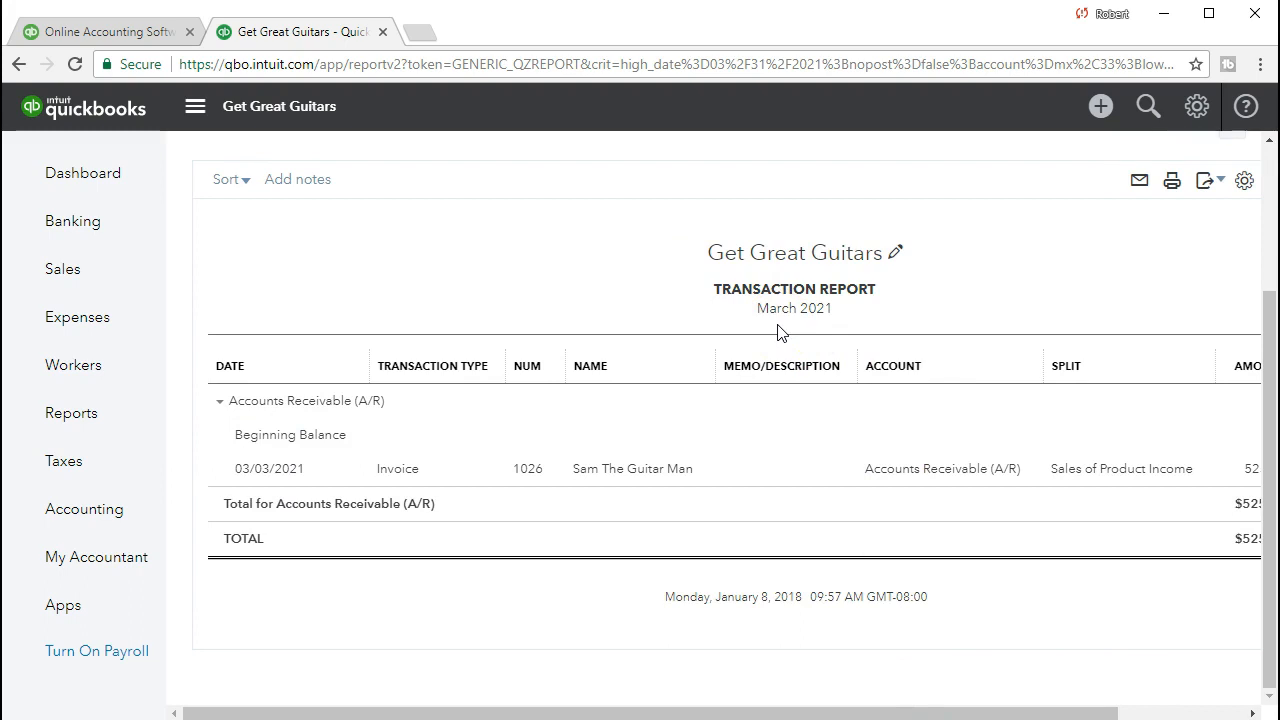
scroll(208, 330, "up", 3)
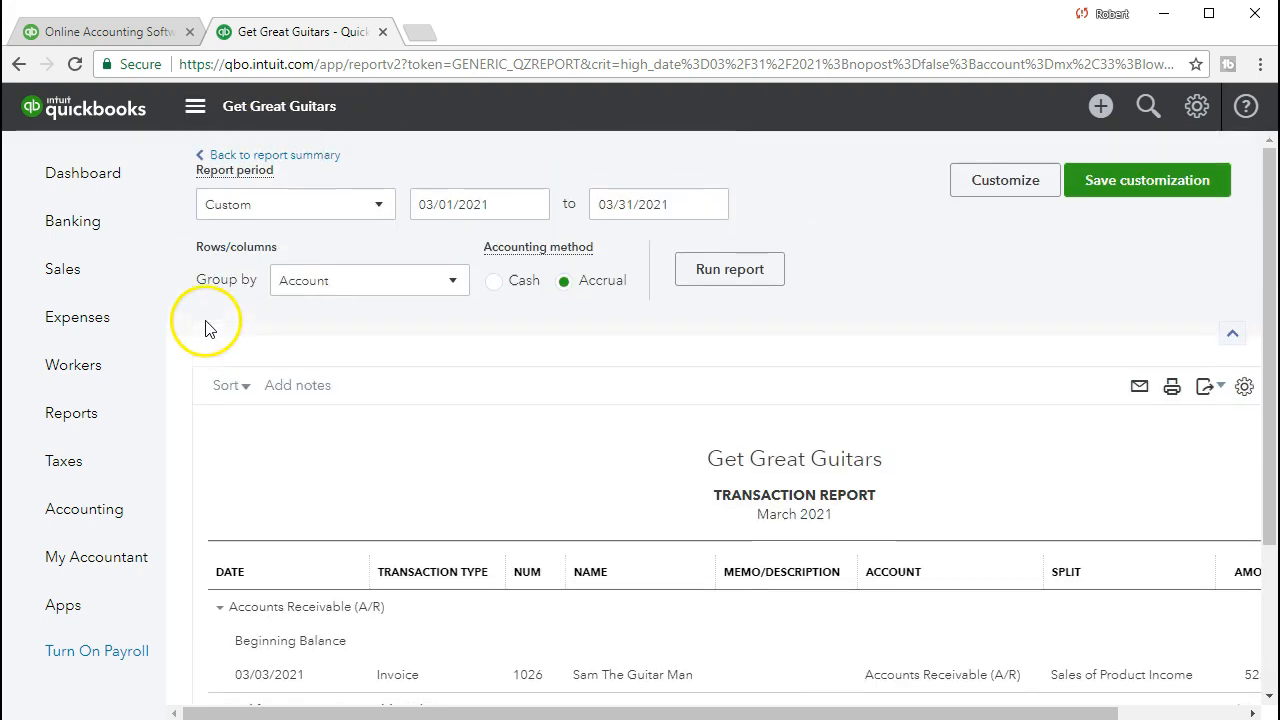
left_click(285, 158)
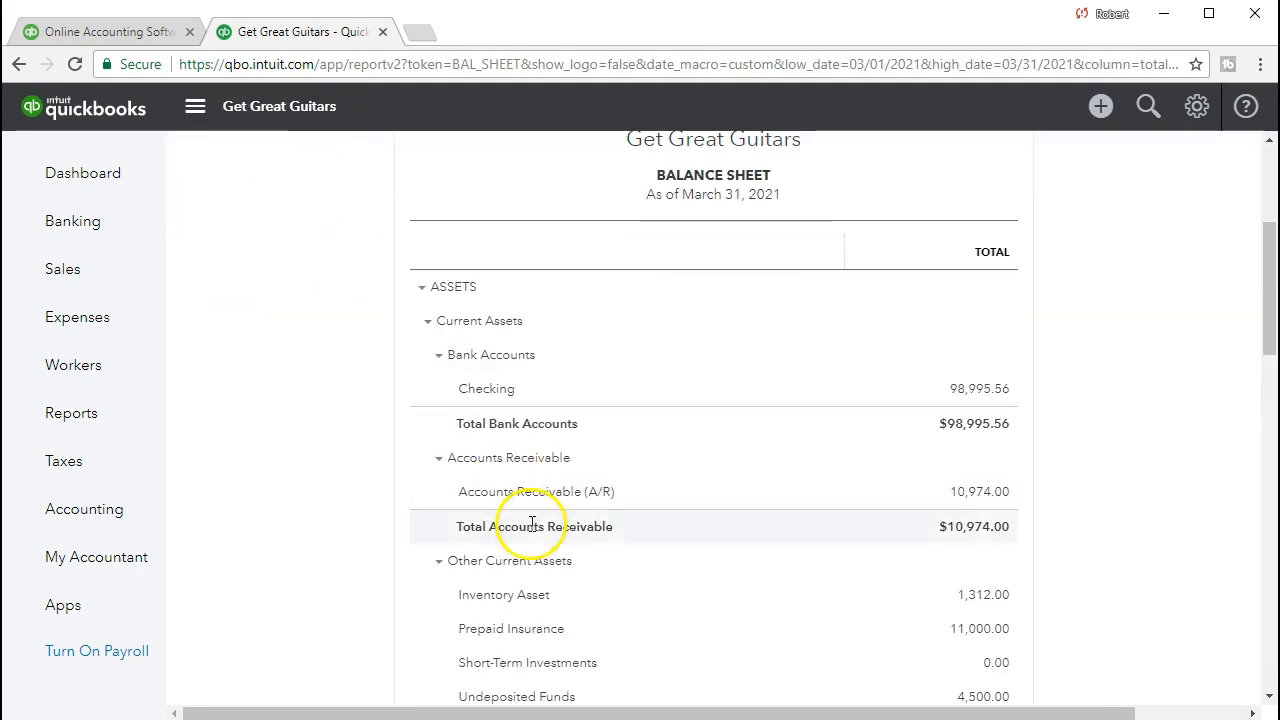
Examine the transaction detail behind the balance sheet's California State Board of Equalization Payable amount and return to the report summary
scroll(533, 545, "down", 2)
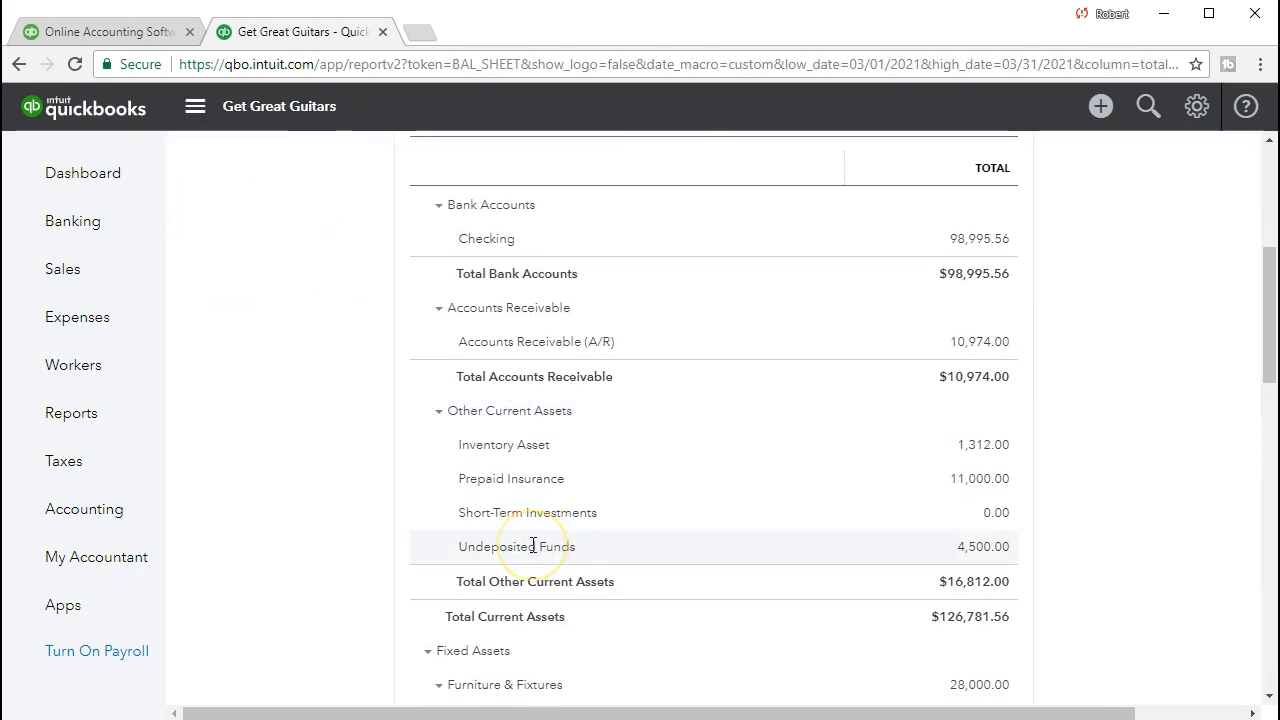
scroll(533, 545, "down", 1)
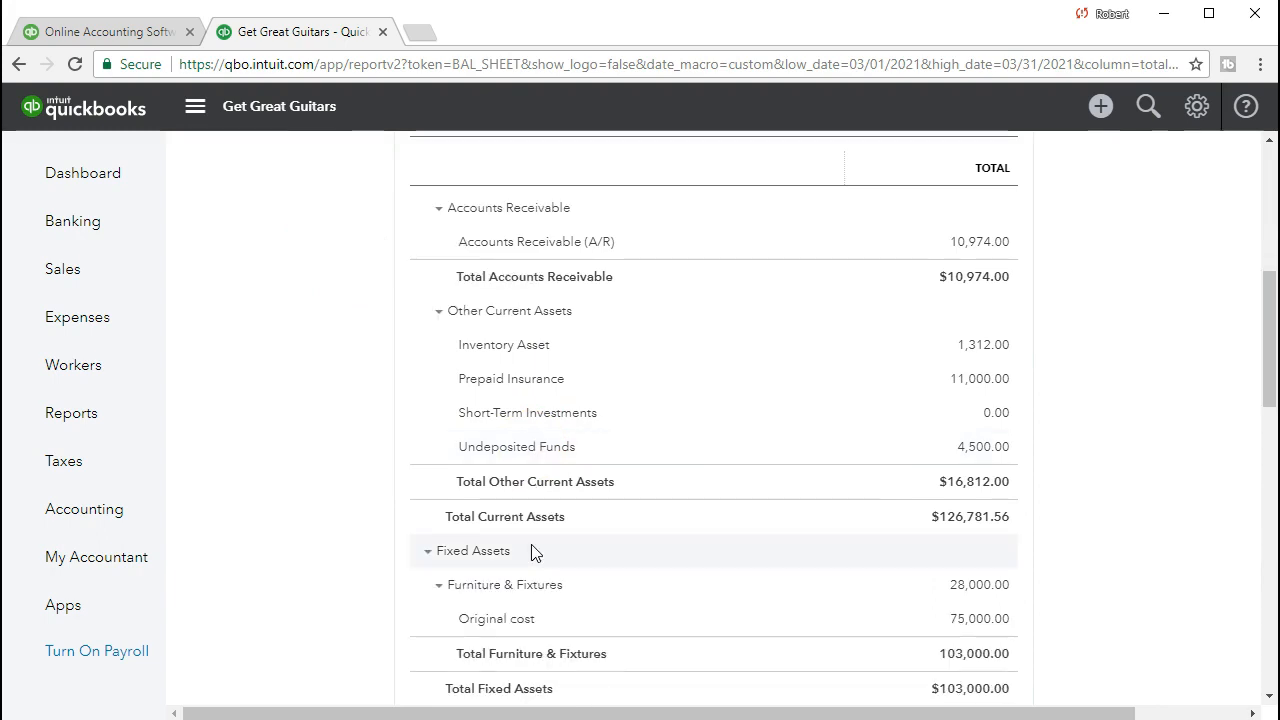
scroll(533, 553, "down", 1)
scroll(533, 550, "down", 2)
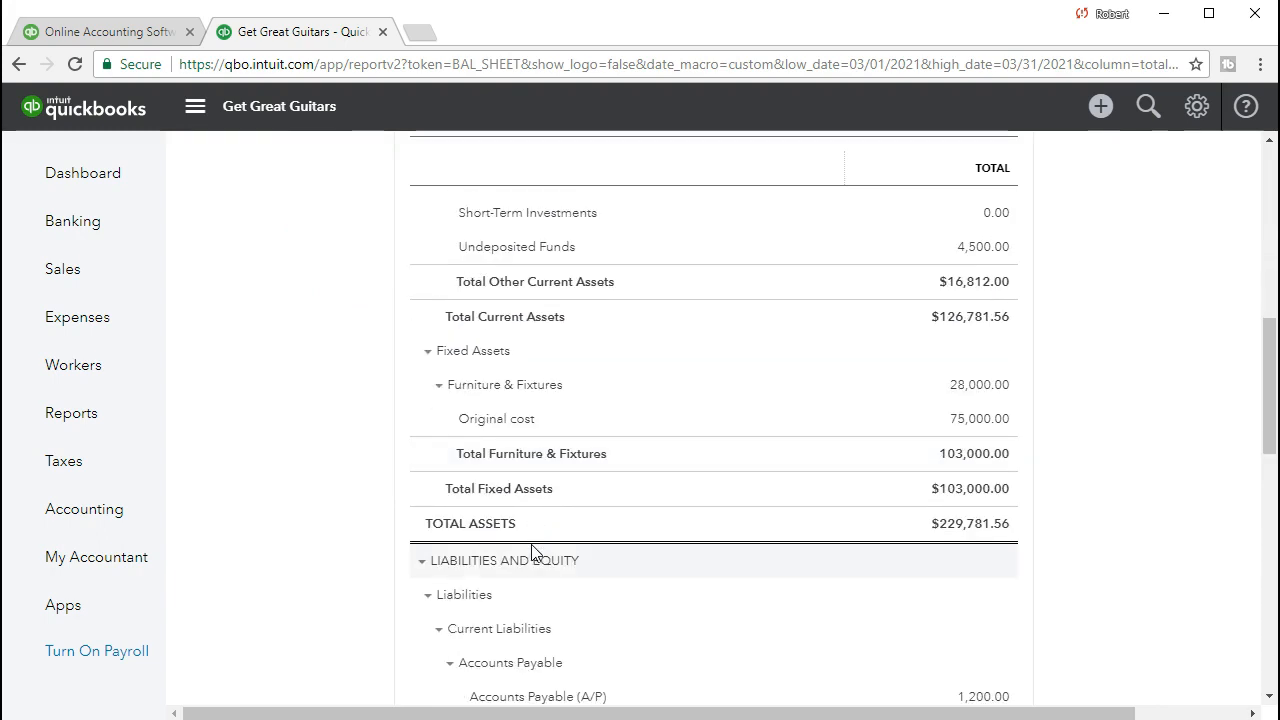
scroll(531, 547, "down", 1)
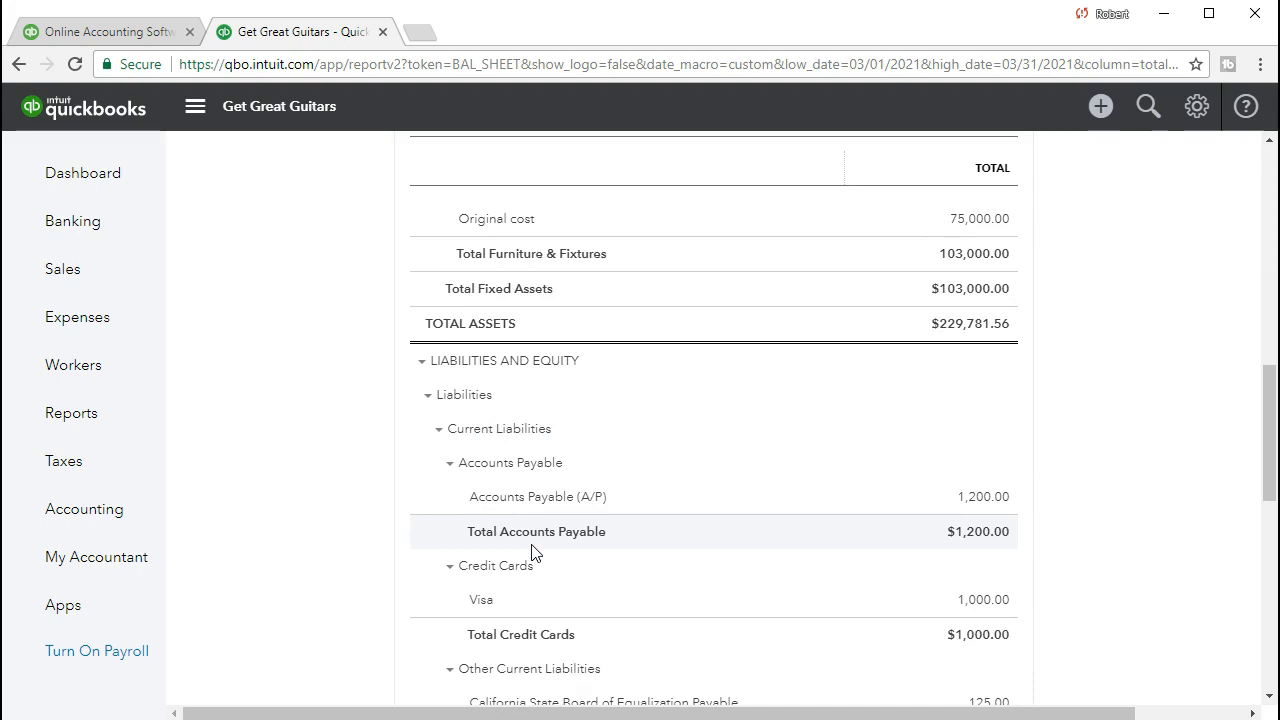
scroll(533, 545, "down", 1)
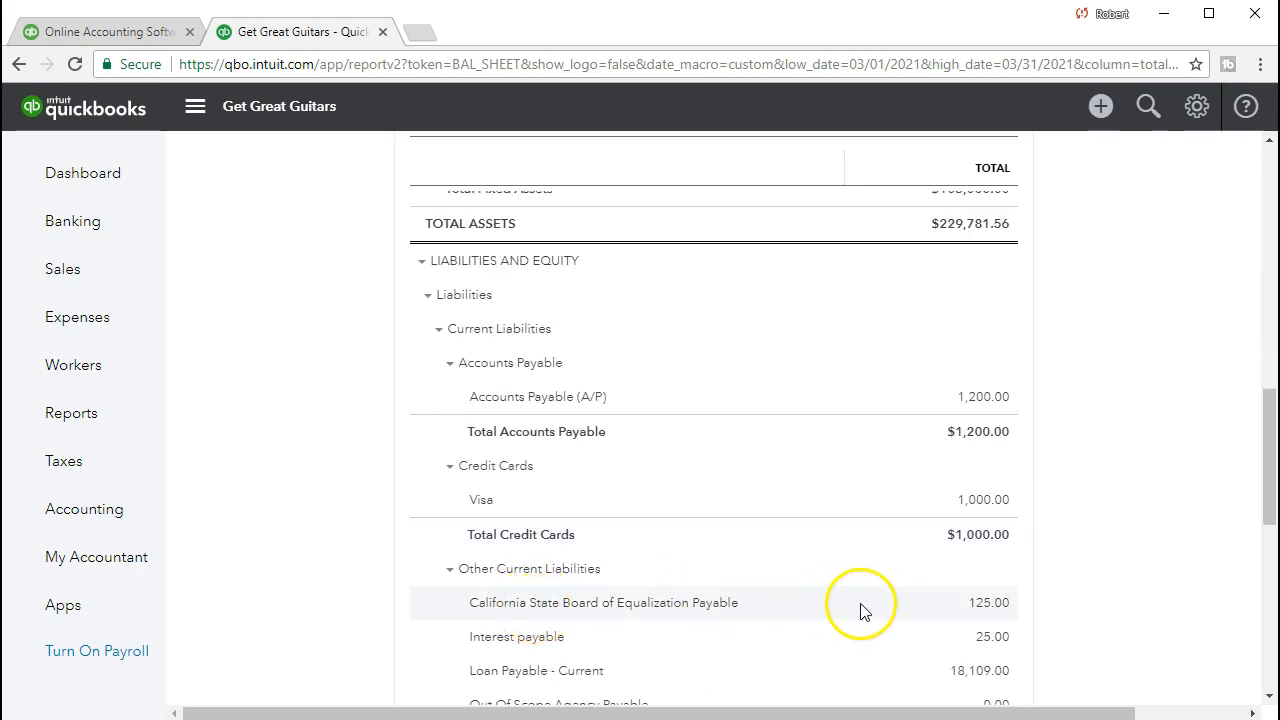
left_click(987, 604)
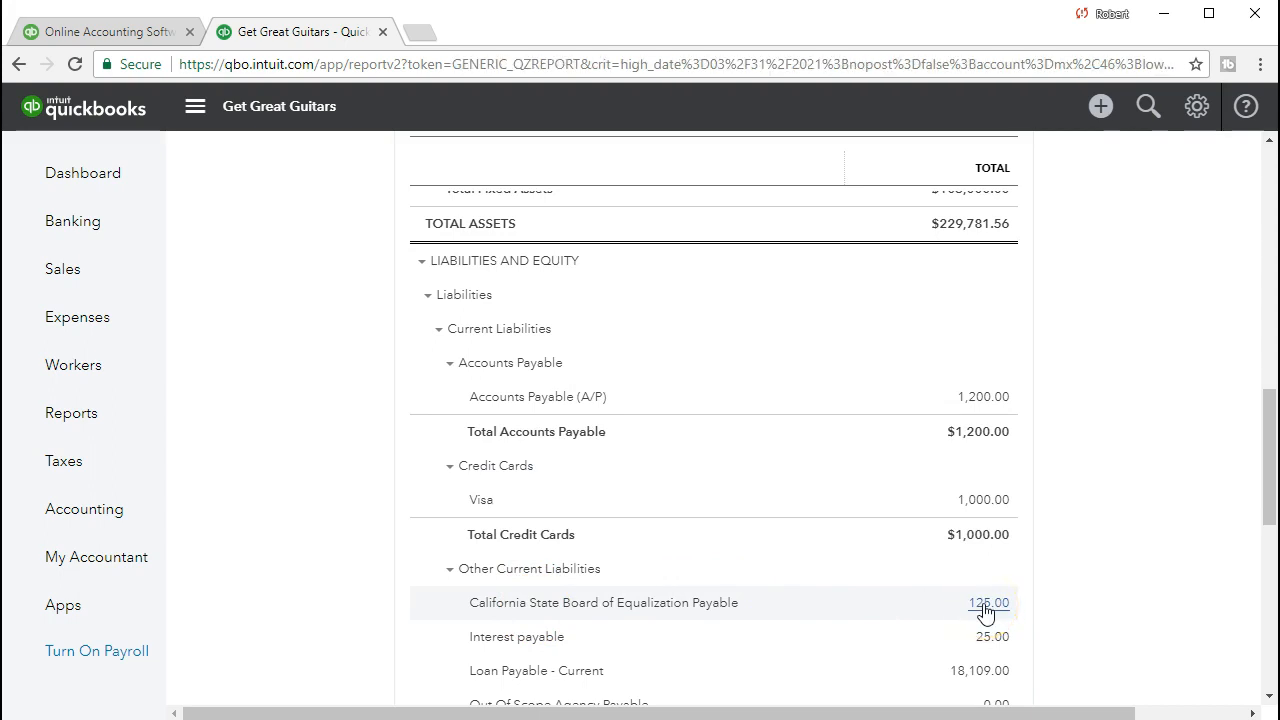
left_click_drag(980, 712, 1140, 712)
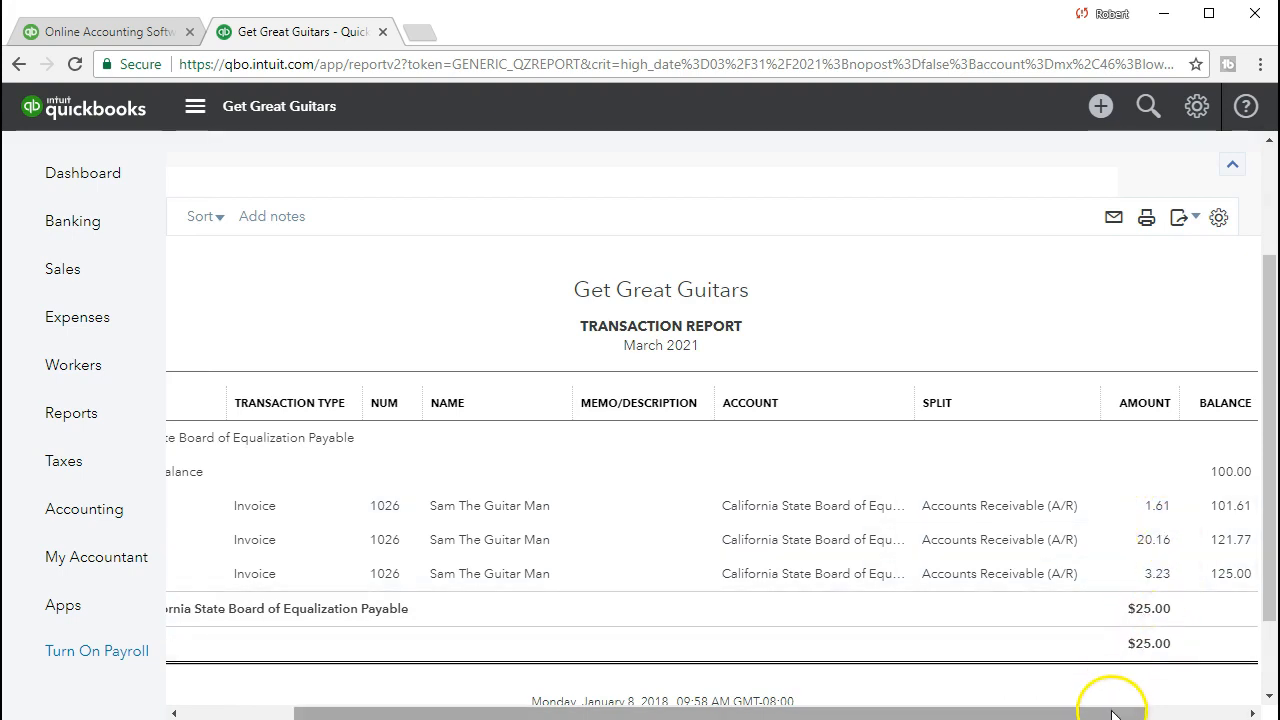
left_click_drag(1108, 710, 541, 712)
scroll(380, 634, "up", 2)
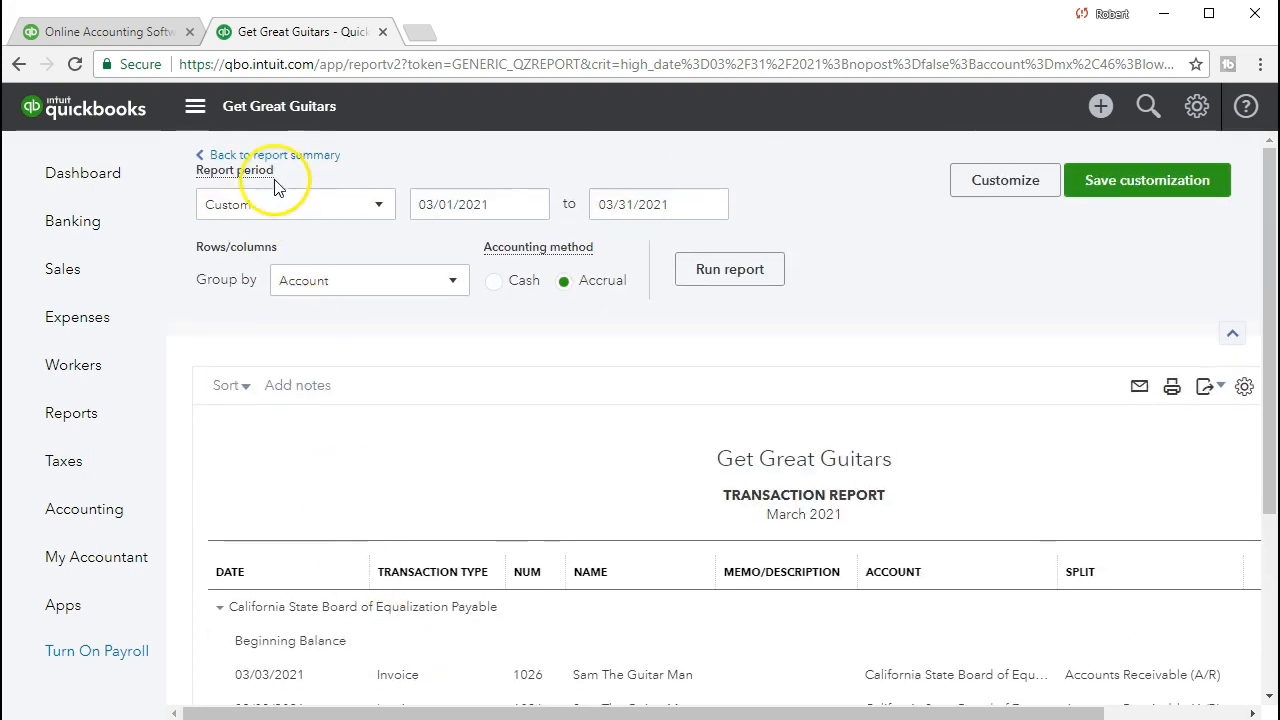
left_click(281, 162)
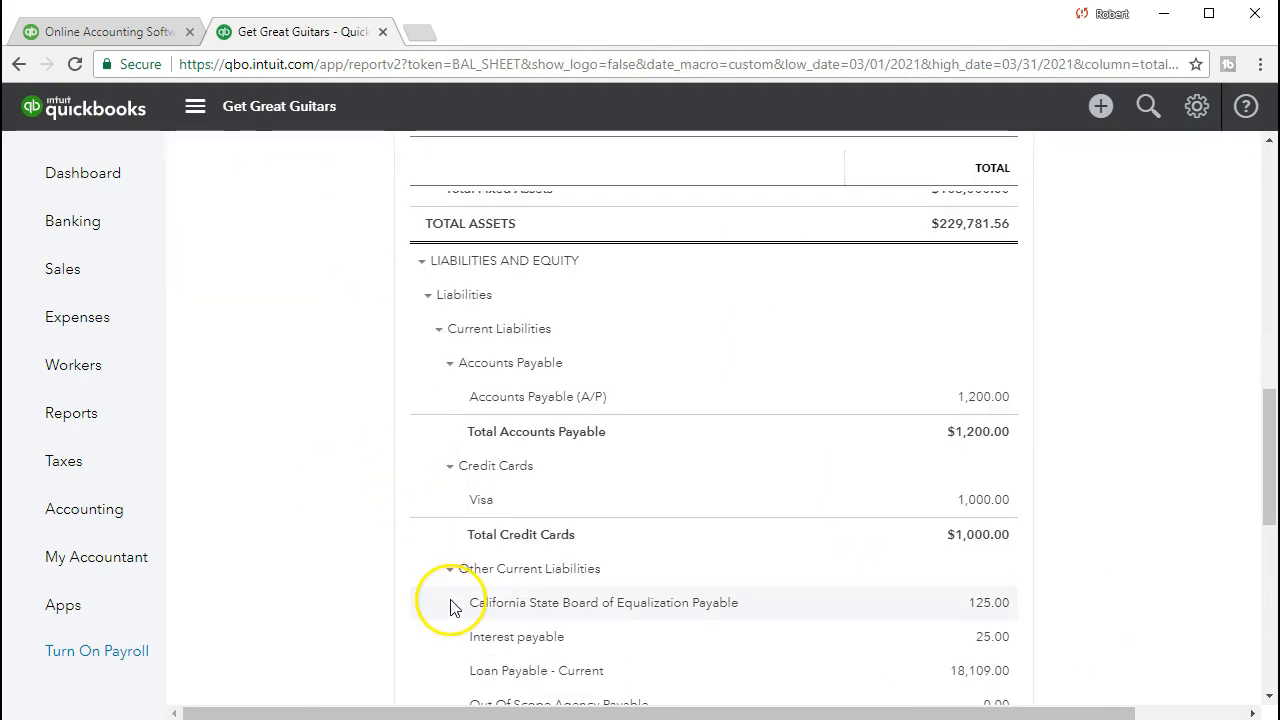
Examine the transaction detail behind the balance sheet's Inventory Asset amount, including its amount and balance columns
scroll(451, 606, "up", 5)
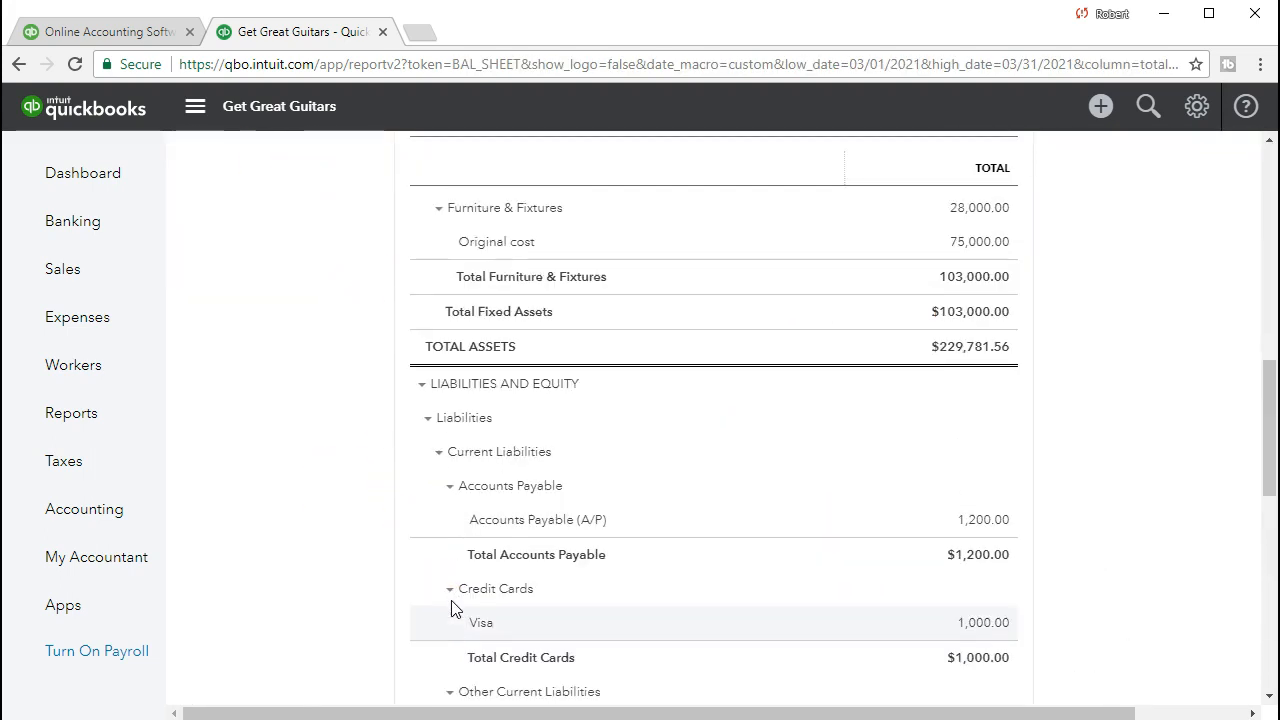
scroll(452, 606, "up", 1)
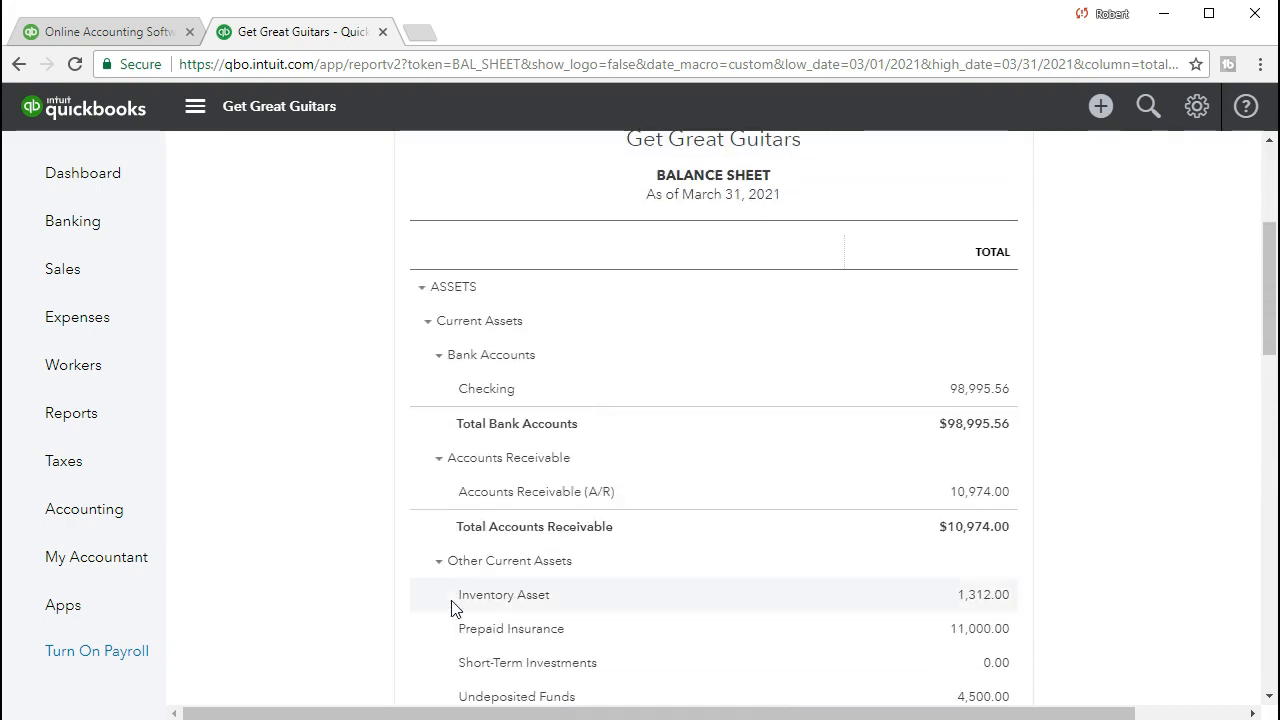
scroll(452, 618, "down", 1)
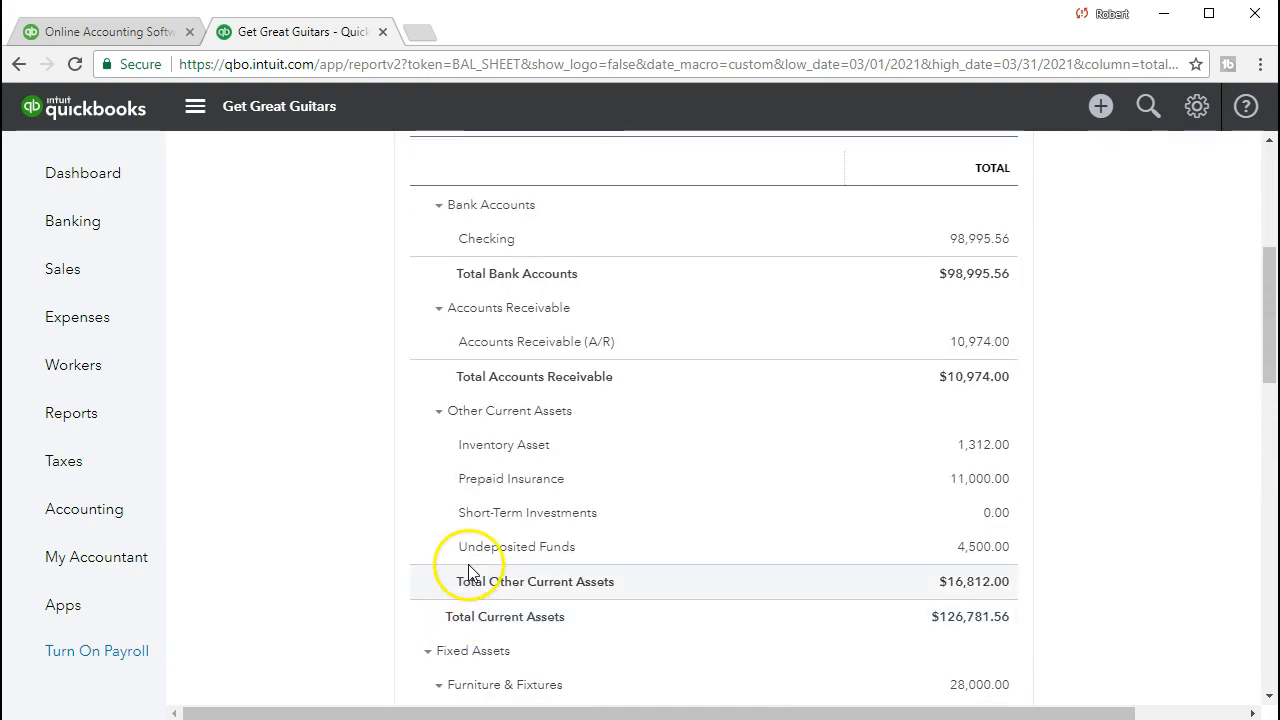
left_click(968, 447)
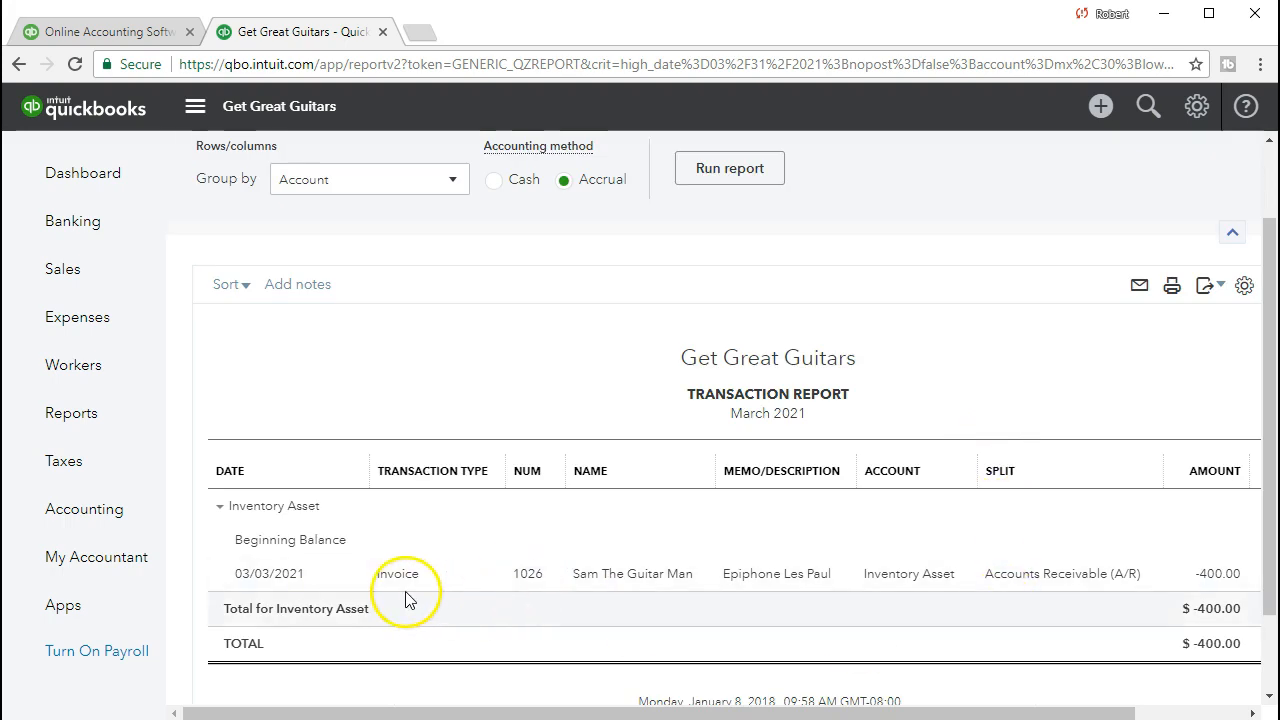
left_click_drag(871, 713, 986, 713)
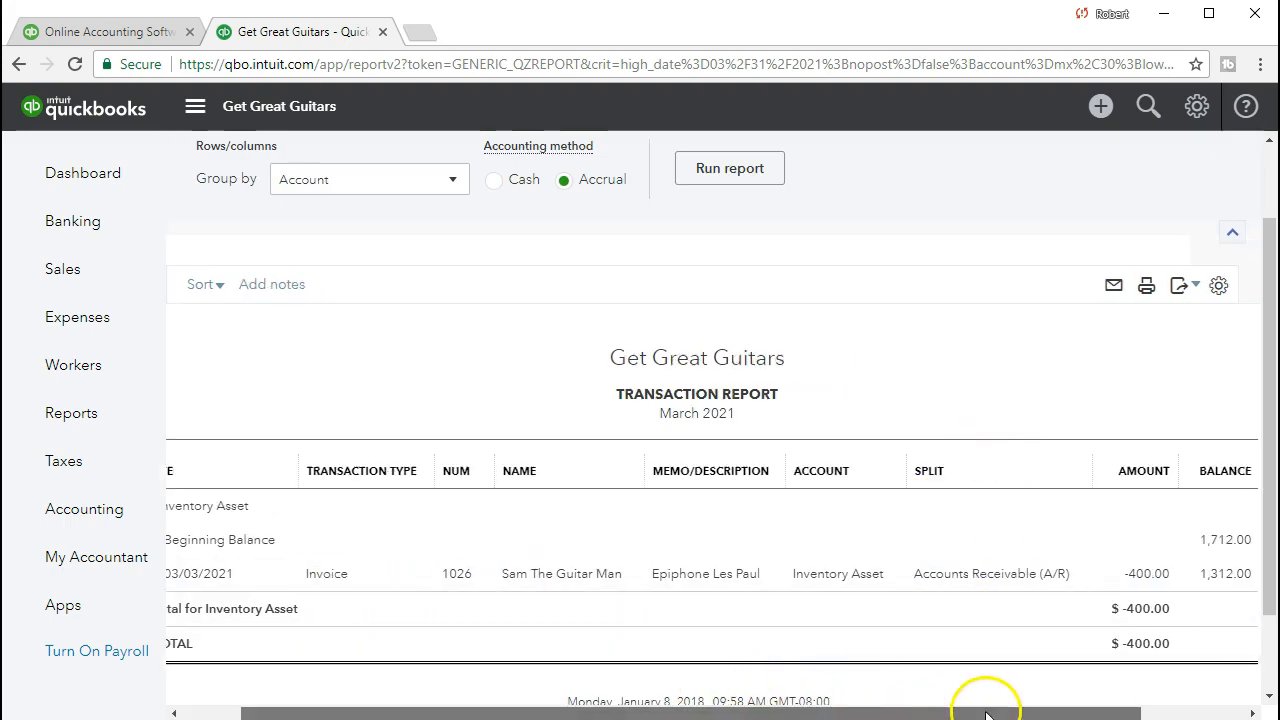
Open the invoice behind the Inventory Asset transaction, review its Epiphone Les Paul line and sales tax, and close it
left_click(1143, 578)
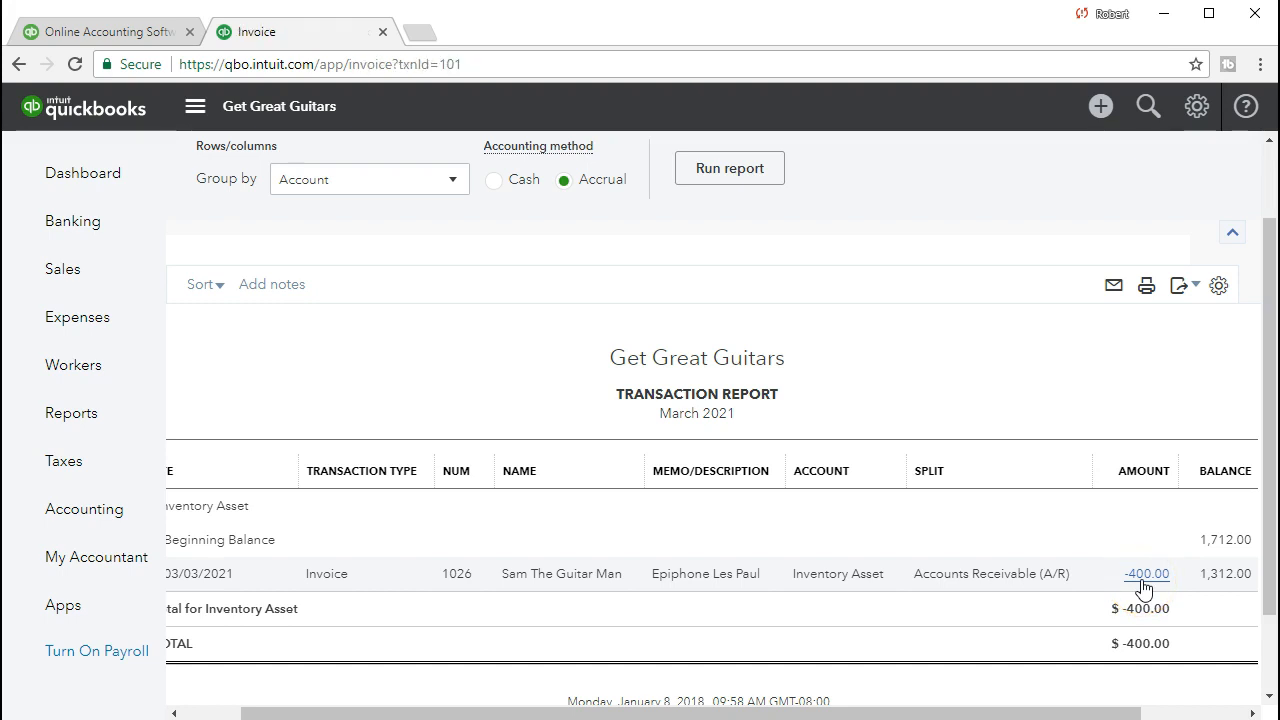
scroll(977, 527, "down", 2)
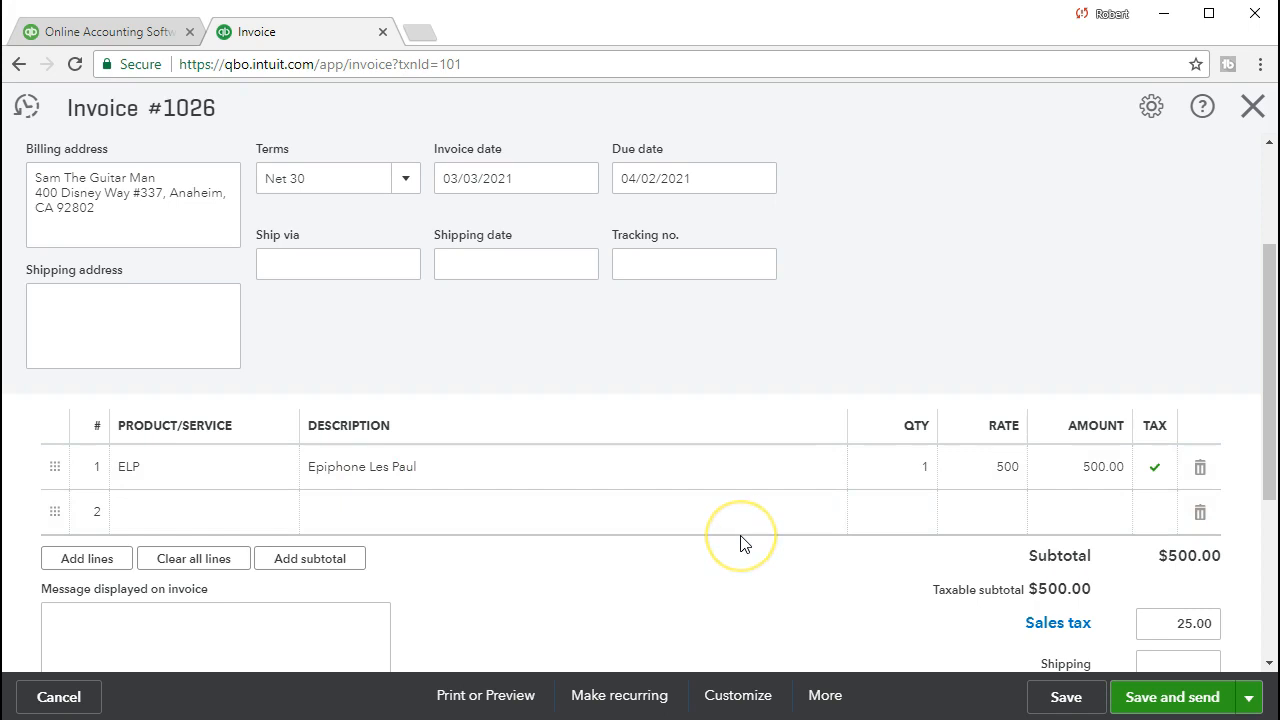
scroll(740, 543, "up", 2)
left_click(1252, 108)
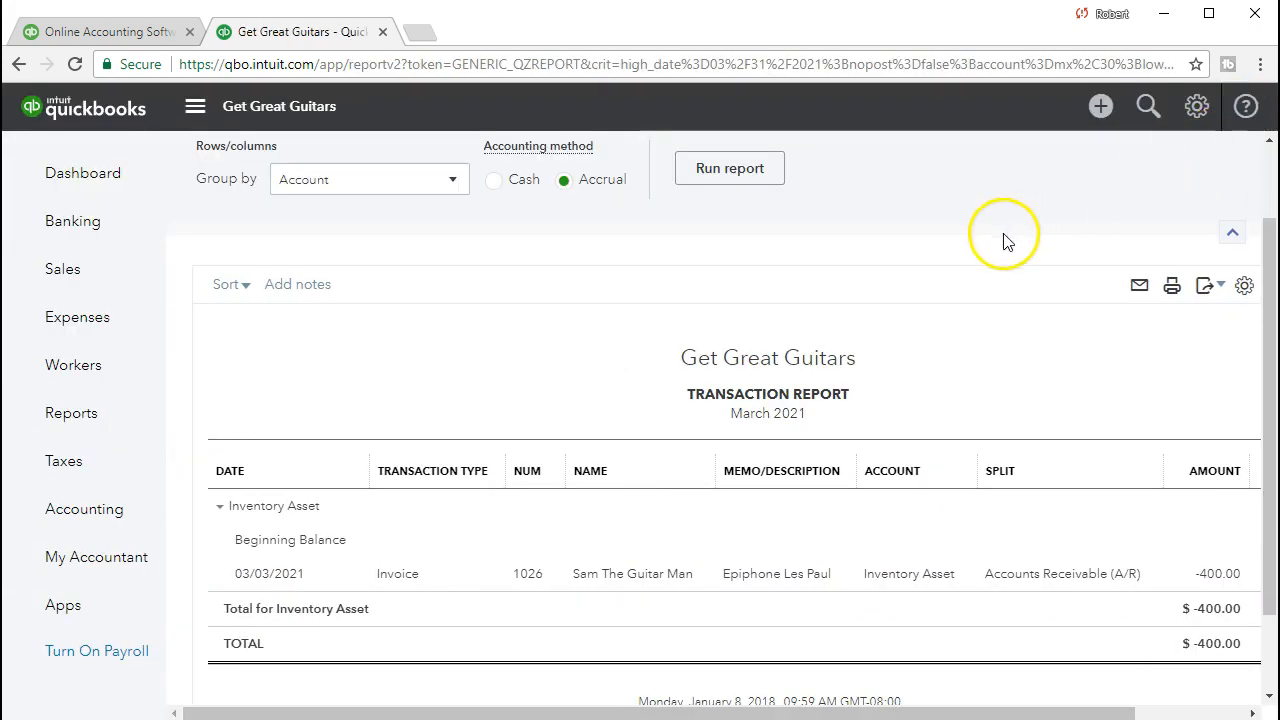
Open the Profit and Loss report from the frequently run reports
left_click(147, 436)
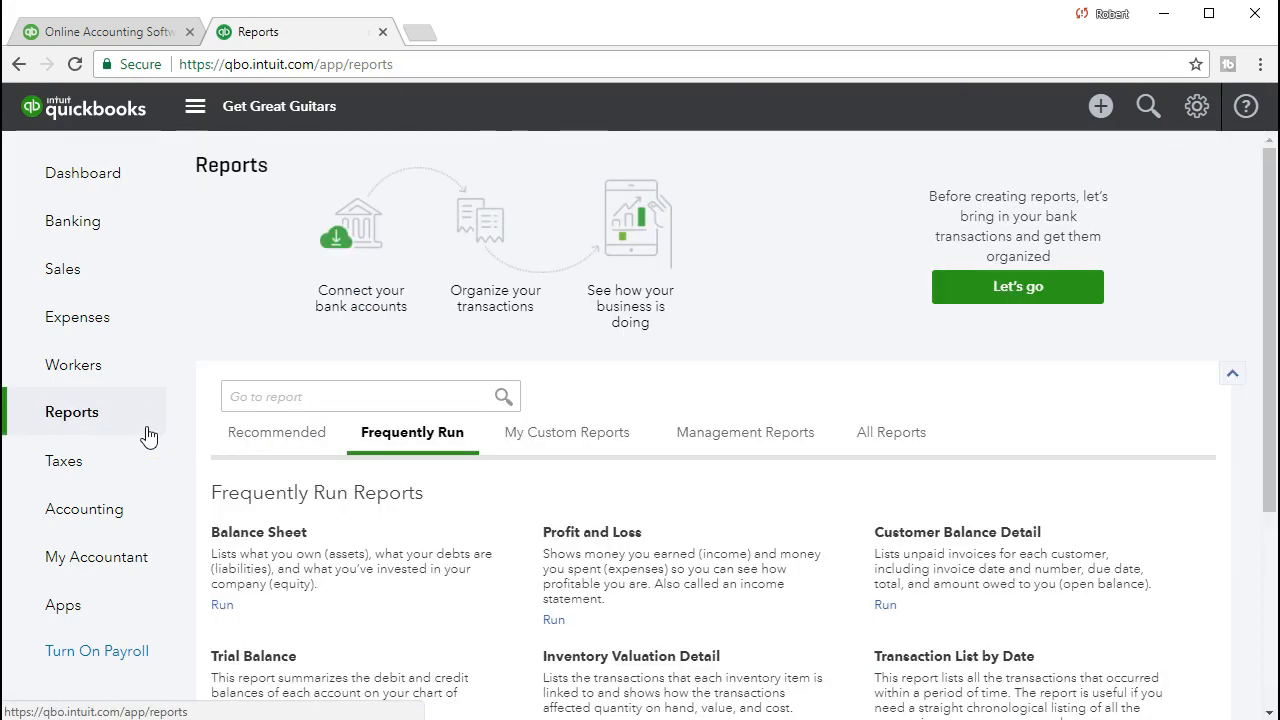
scroll(366, 500, "down", 1)
left_click(600, 432)
Set the Profit and Loss report period to 03/01/2021 through 03/31/2021 and run the report
left_click_drag(530, 200, 201, 203)
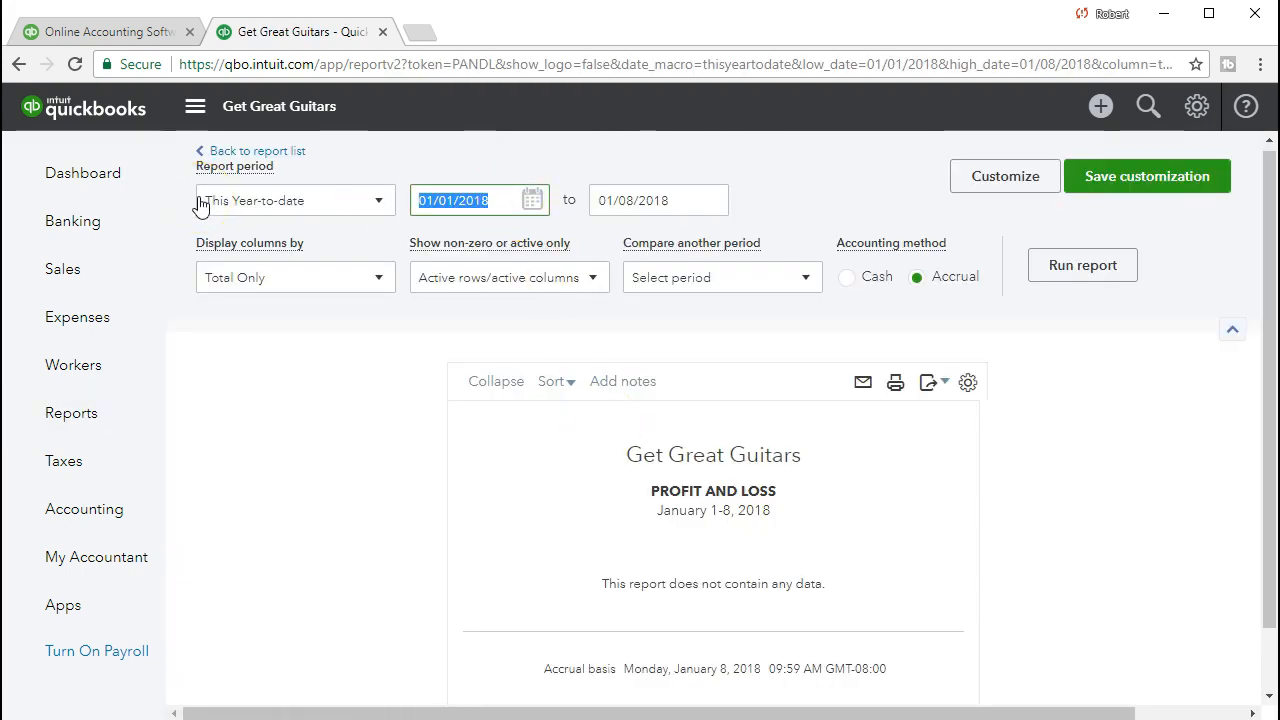
type("03/01/2021")
key("Tab")
type("03/31/2021")
key("Tab")
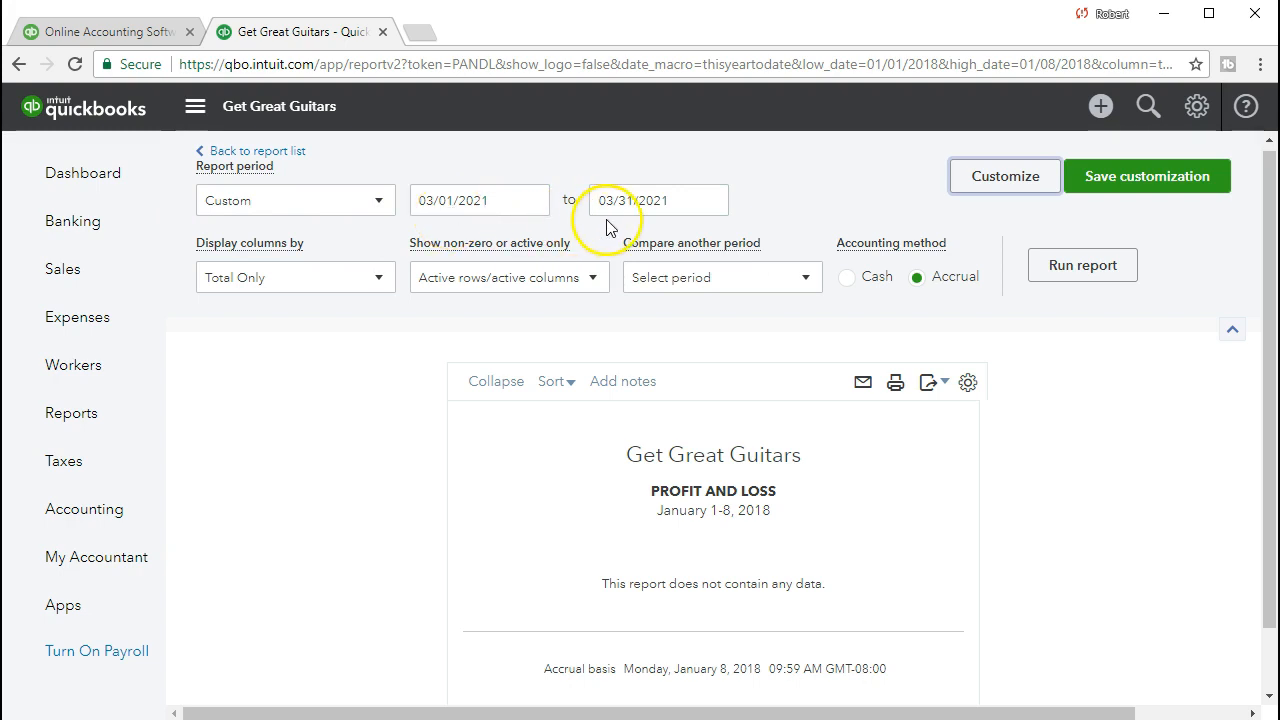
left_click(1045, 285)
Examine the transaction detail behind the Sales of Product Income amount and return to the report summary
scroll(1045, 285, "down", 2)
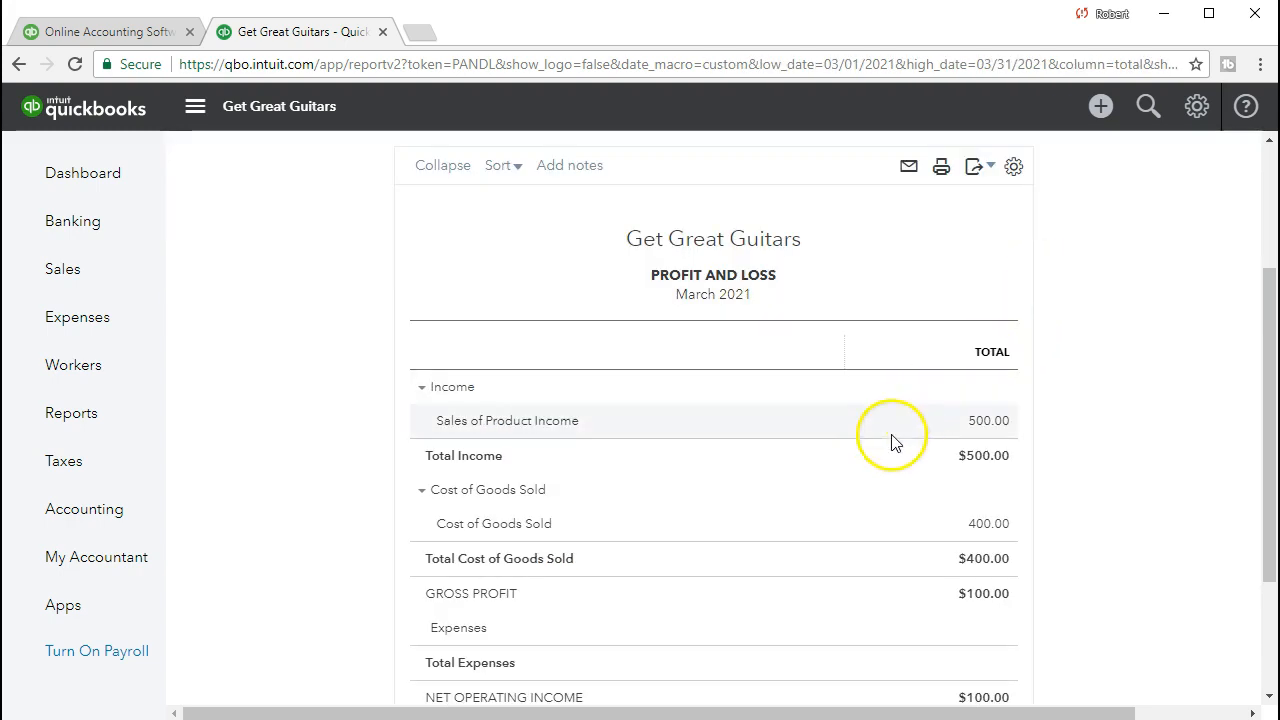
left_click(988, 420)
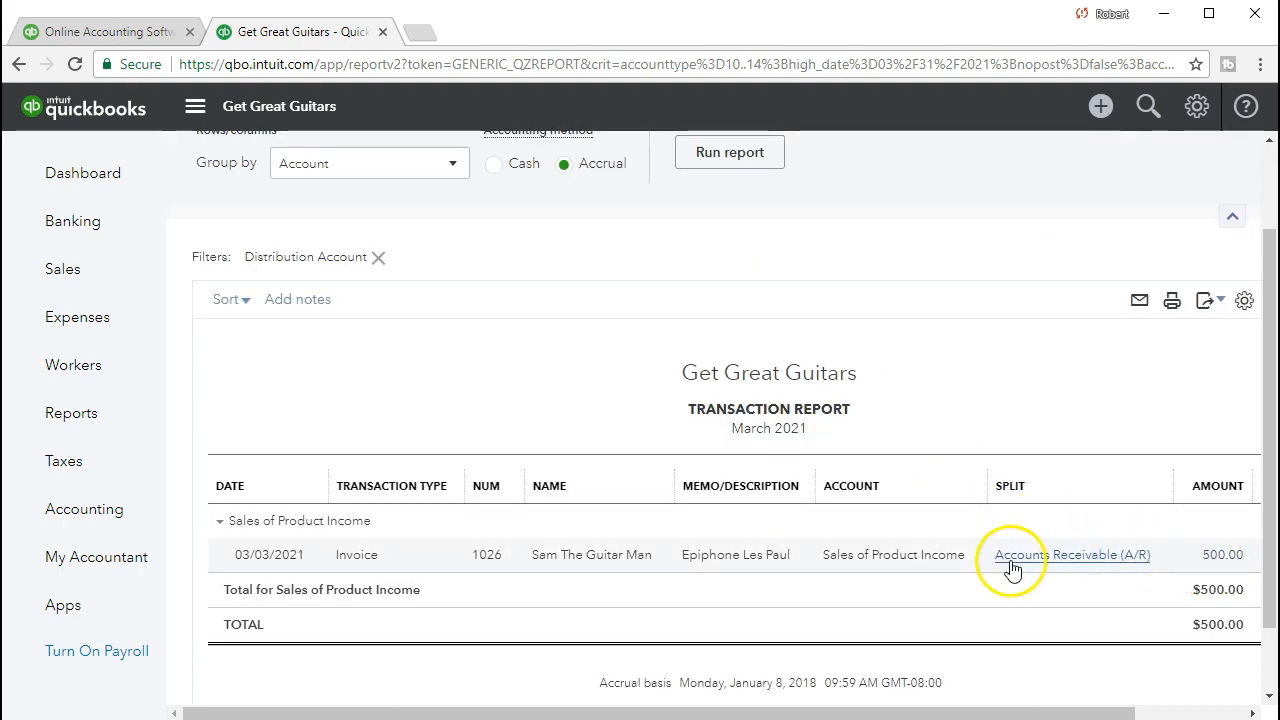
scroll(657, 557, "up", 2)
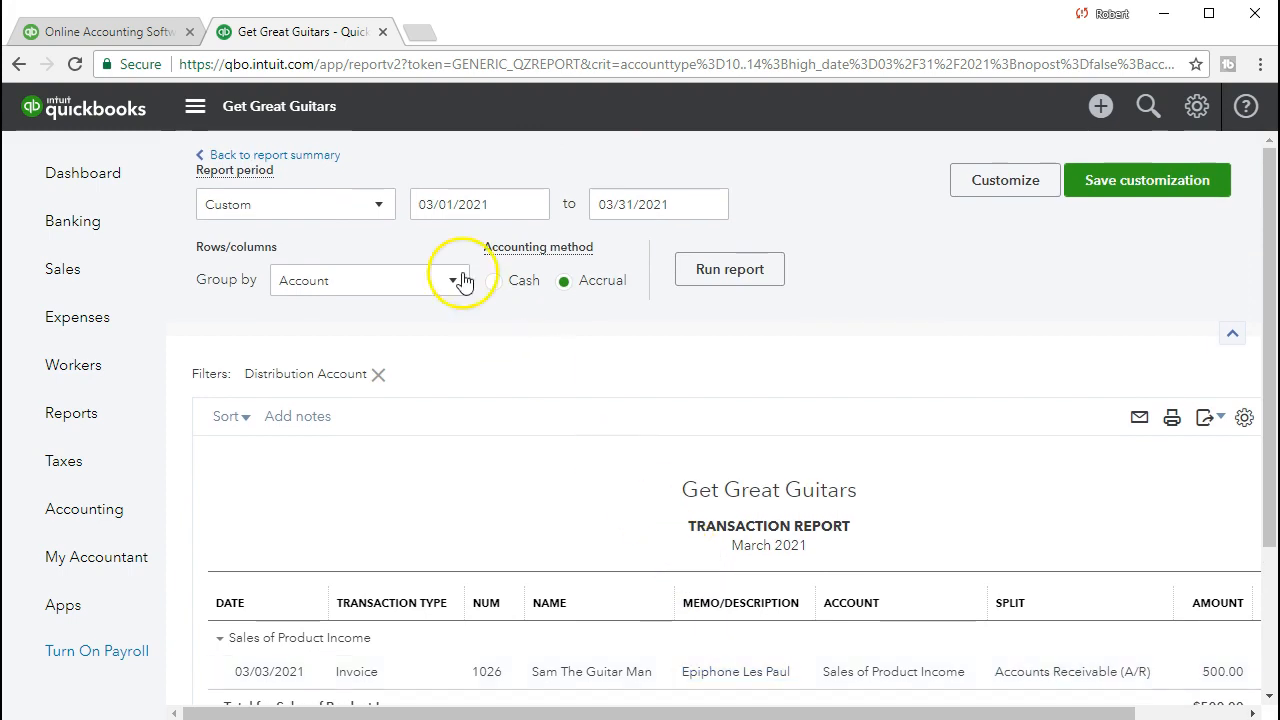
left_click(318, 160)
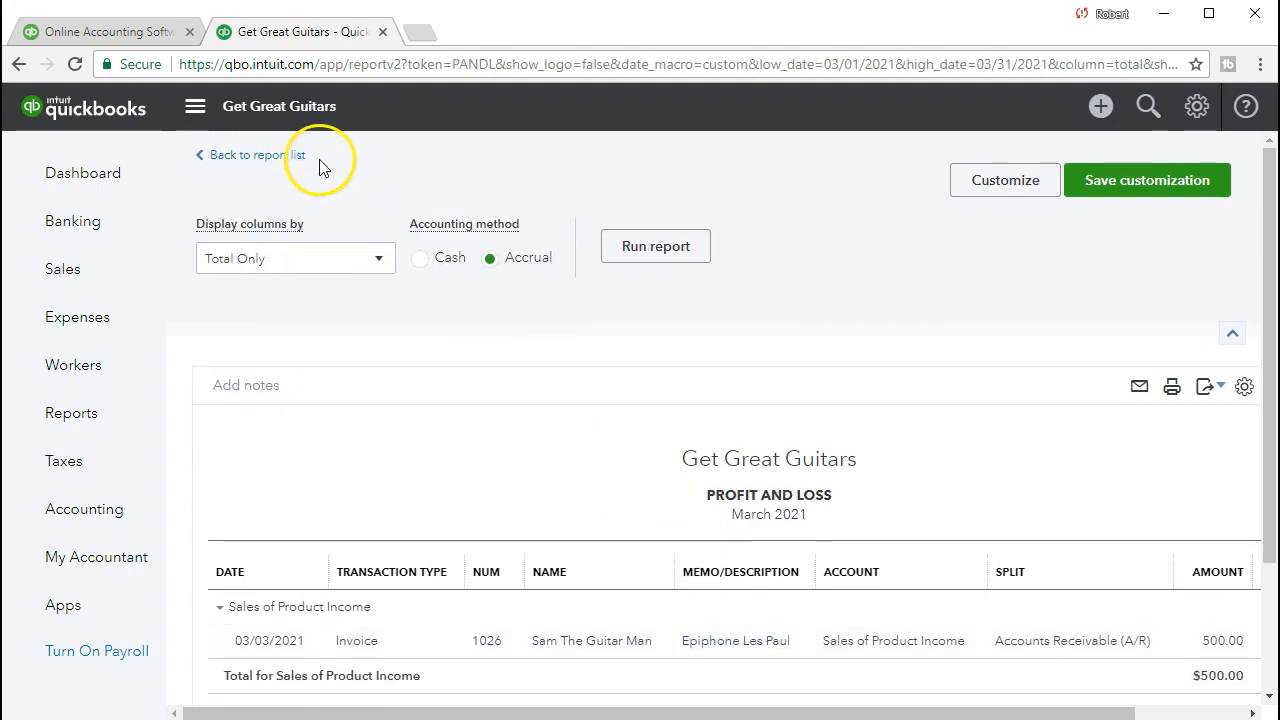
Review the Cost of Goods Sold, gross profit and net income lines of the March 2021 Profit and Loss report
scroll(445, 380, "down", 3)
scroll(445, 380, "down", 1)
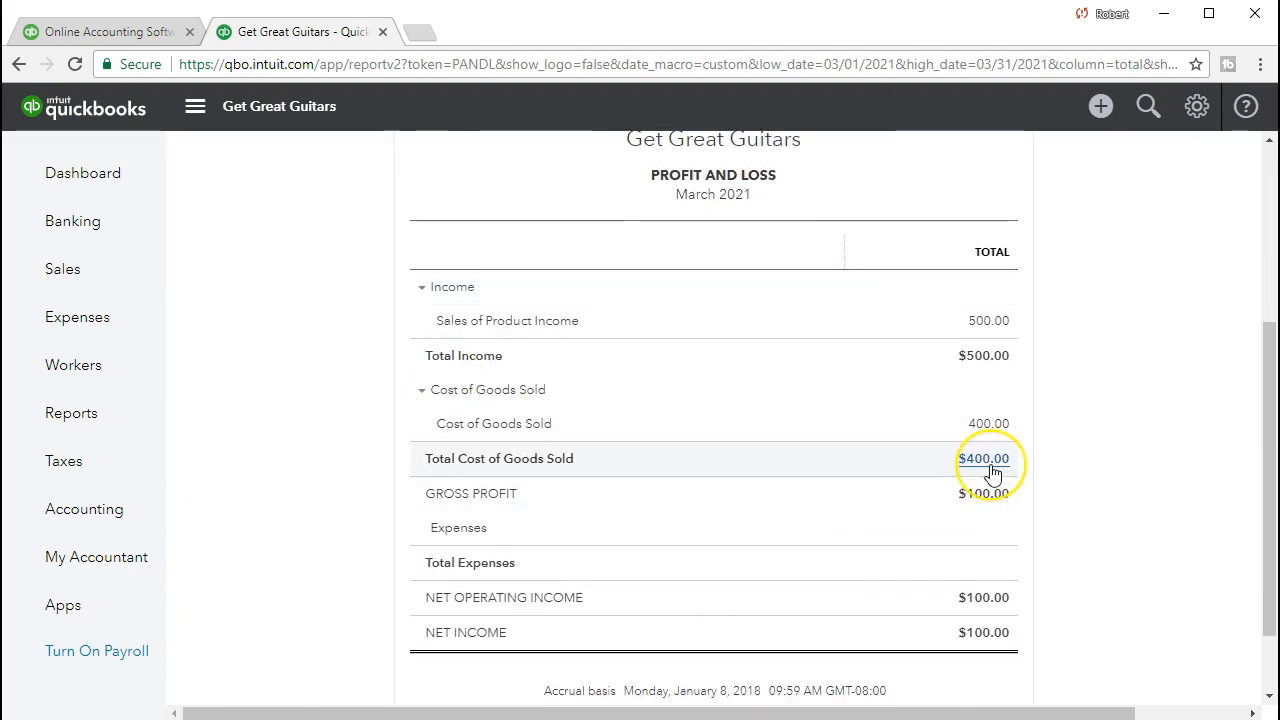
left_click(990, 428)
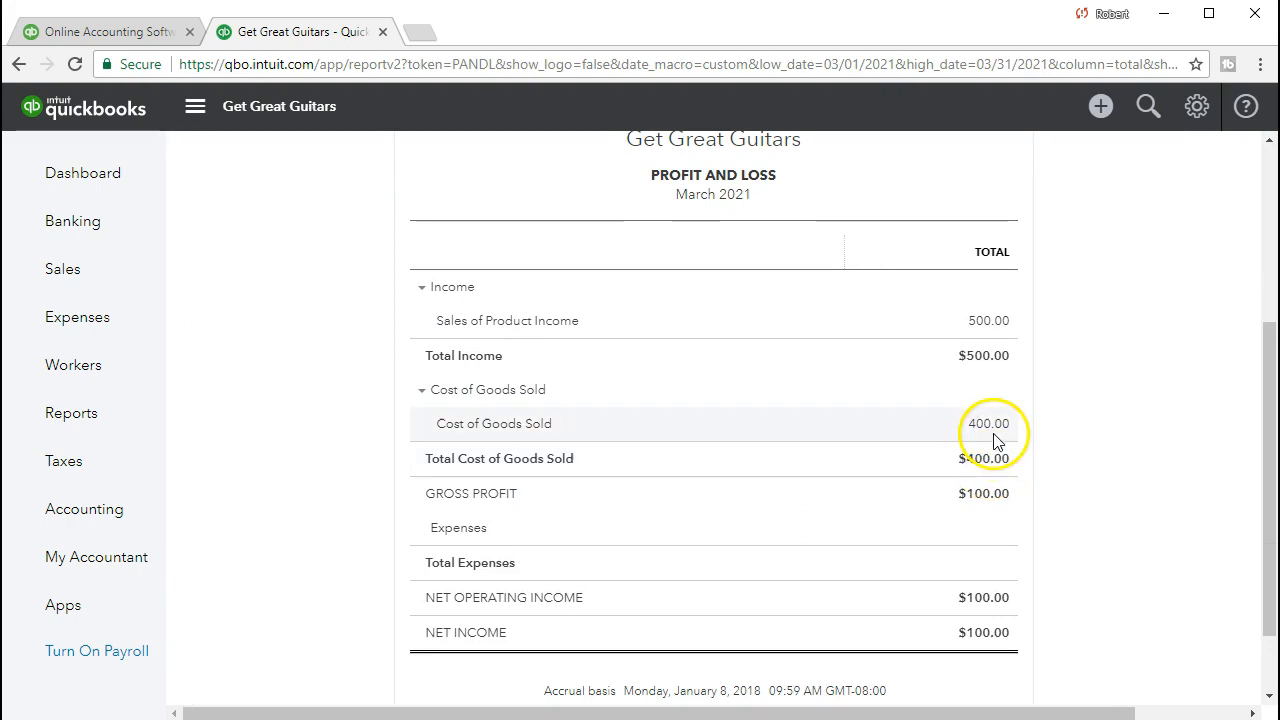
left_click(1012, 402)
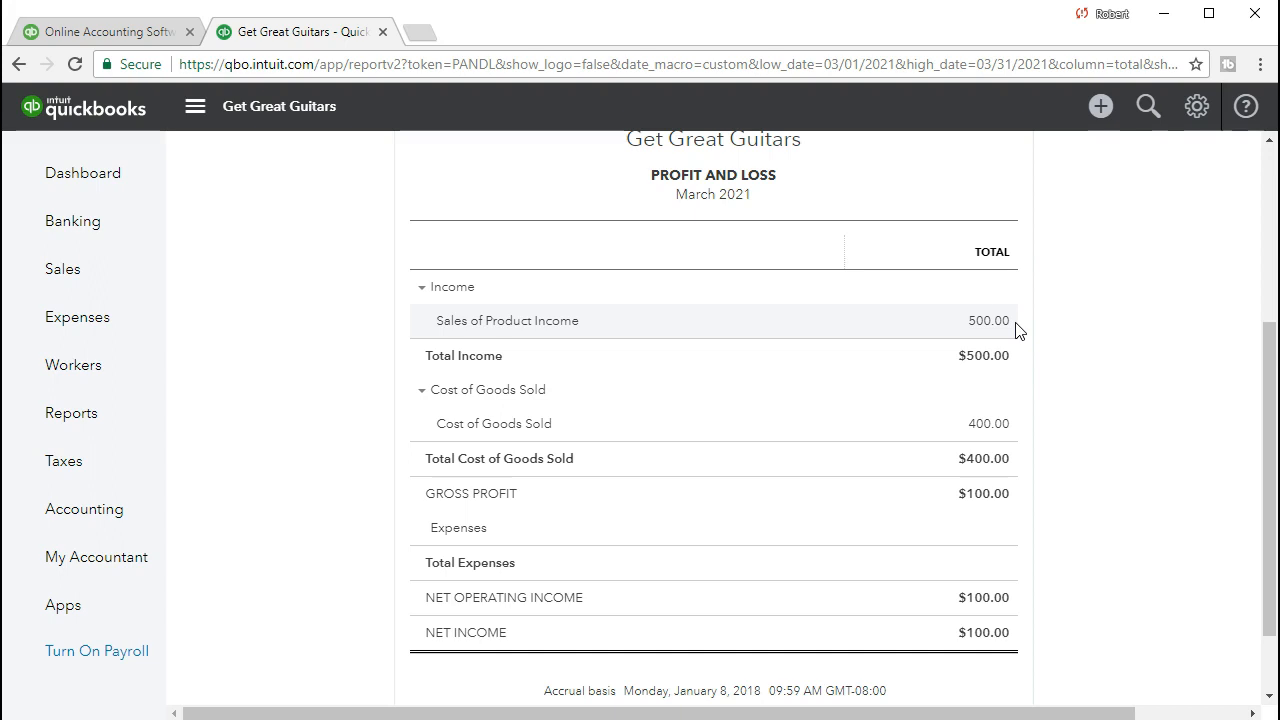
left_click(1021, 348)
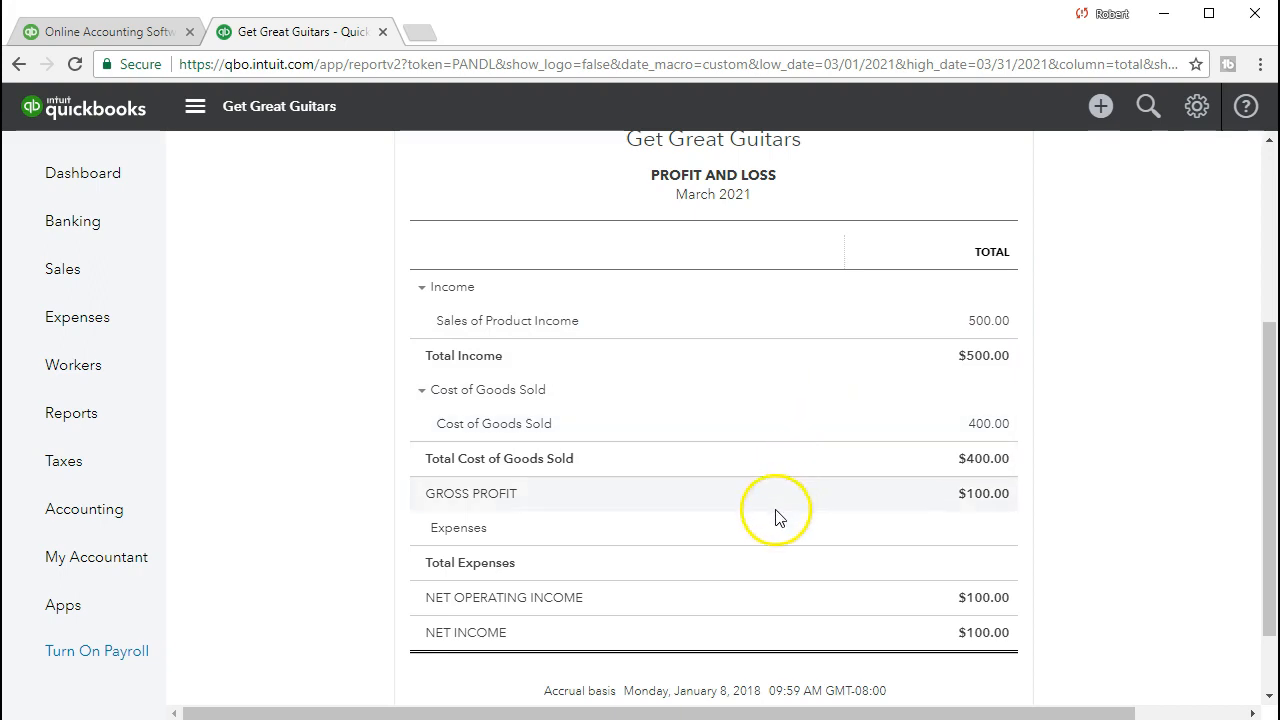
Start a new journal entry dated 02/28/2021 and go to the account of its first line
scroll(771, 514, "up", 3)
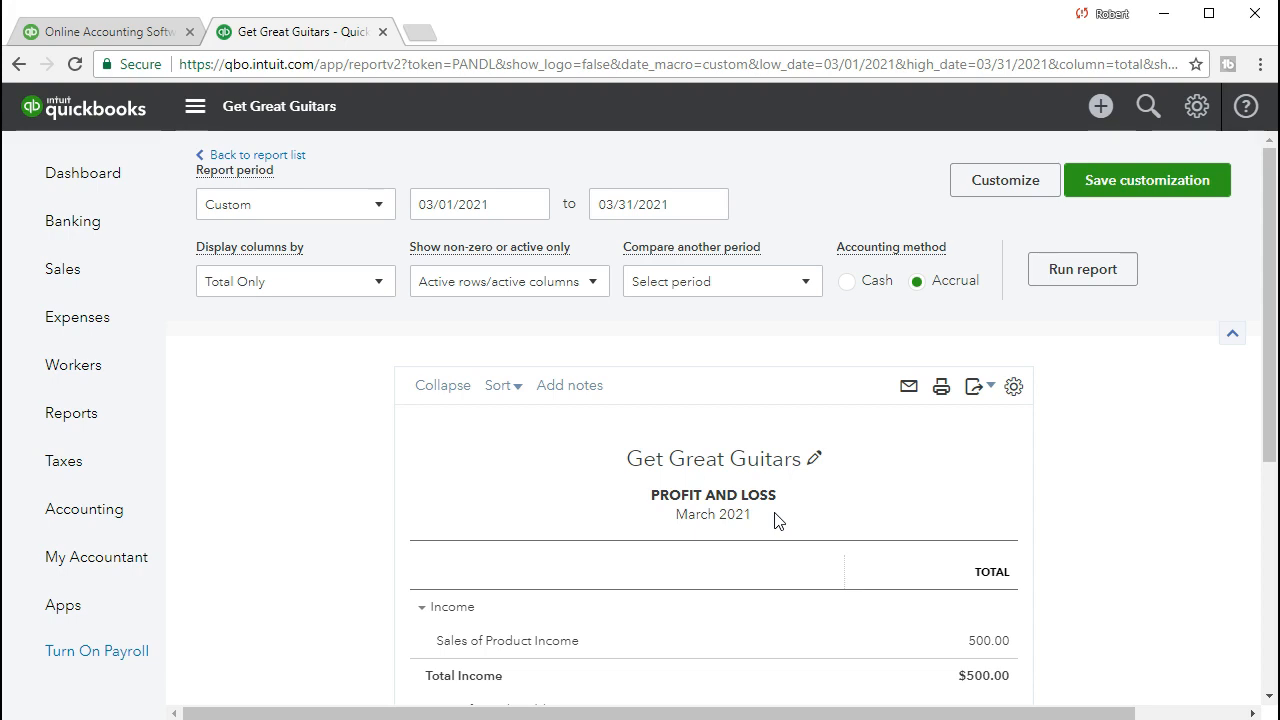
left_click(1098, 110)
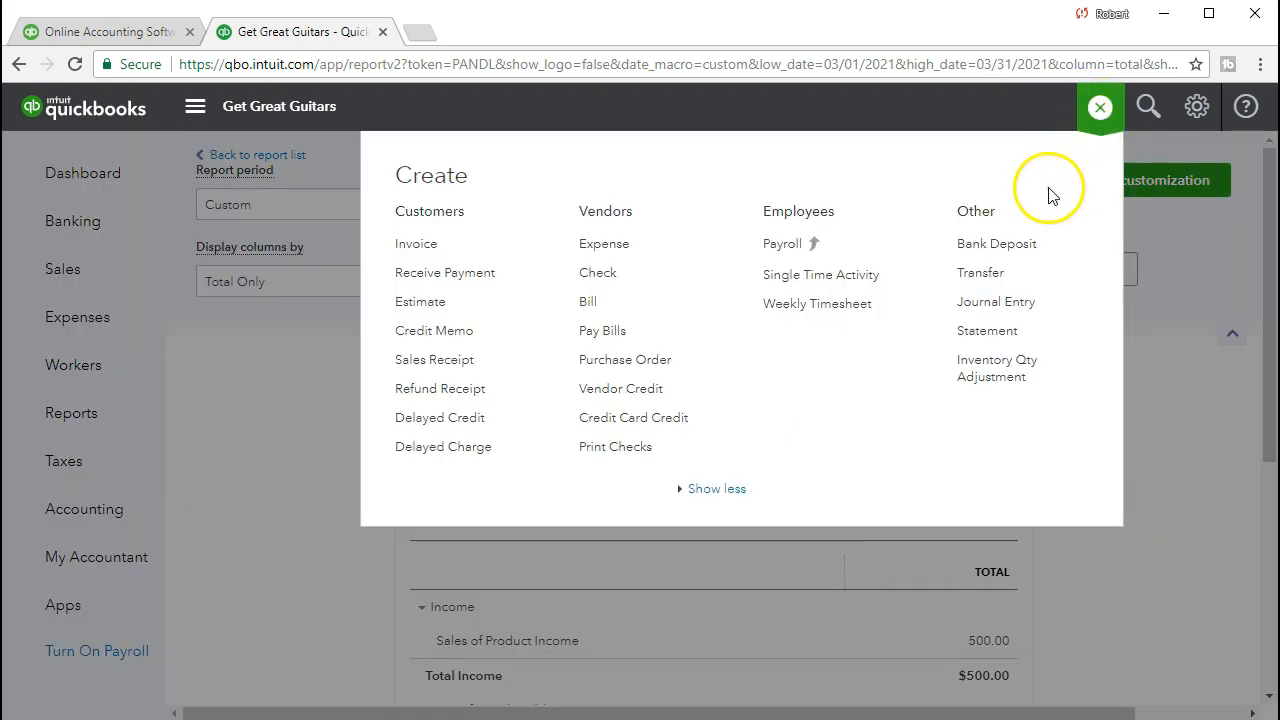
left_click(988, 308)
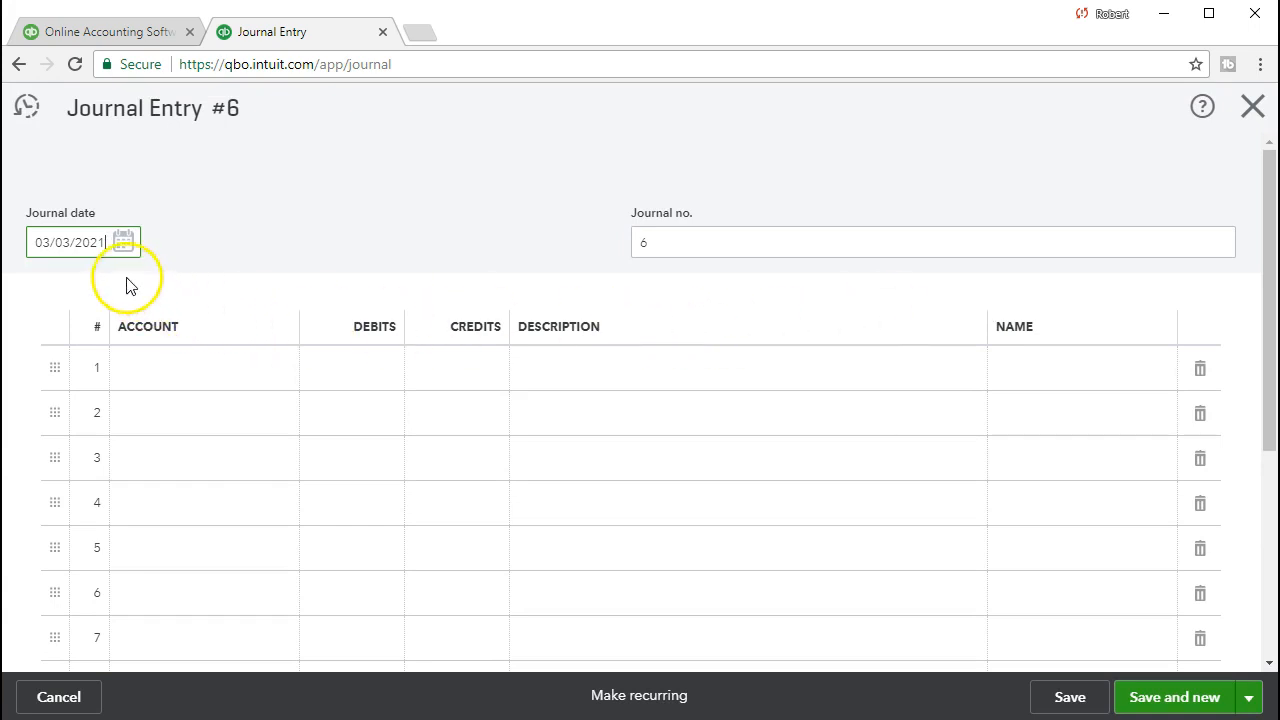
left_click_drag(35, 242, 255, 236)
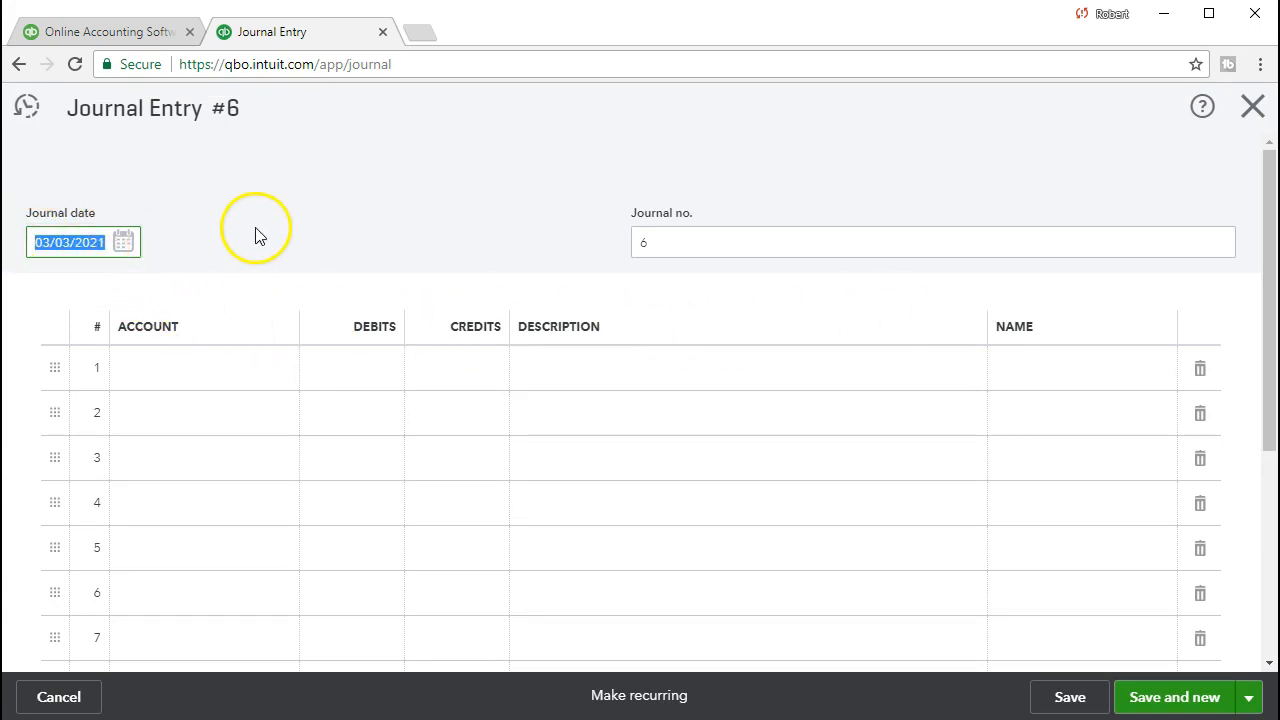
type("022821")
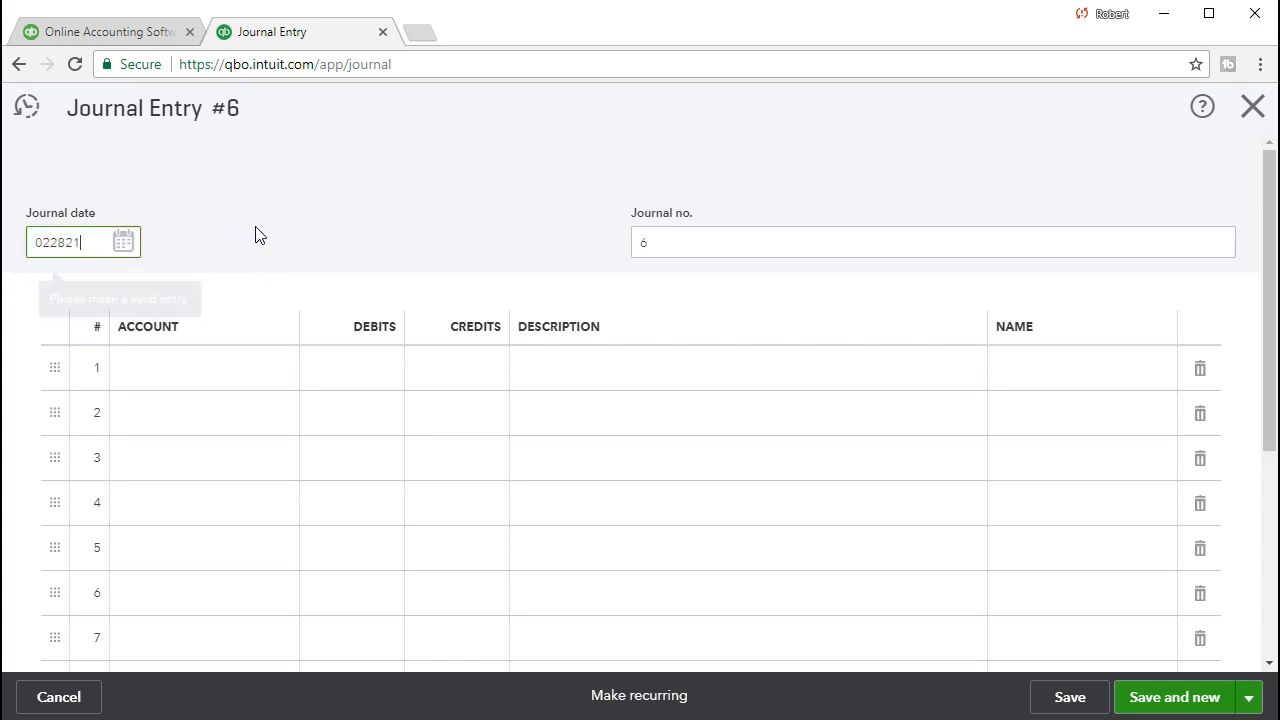
key("Tab")
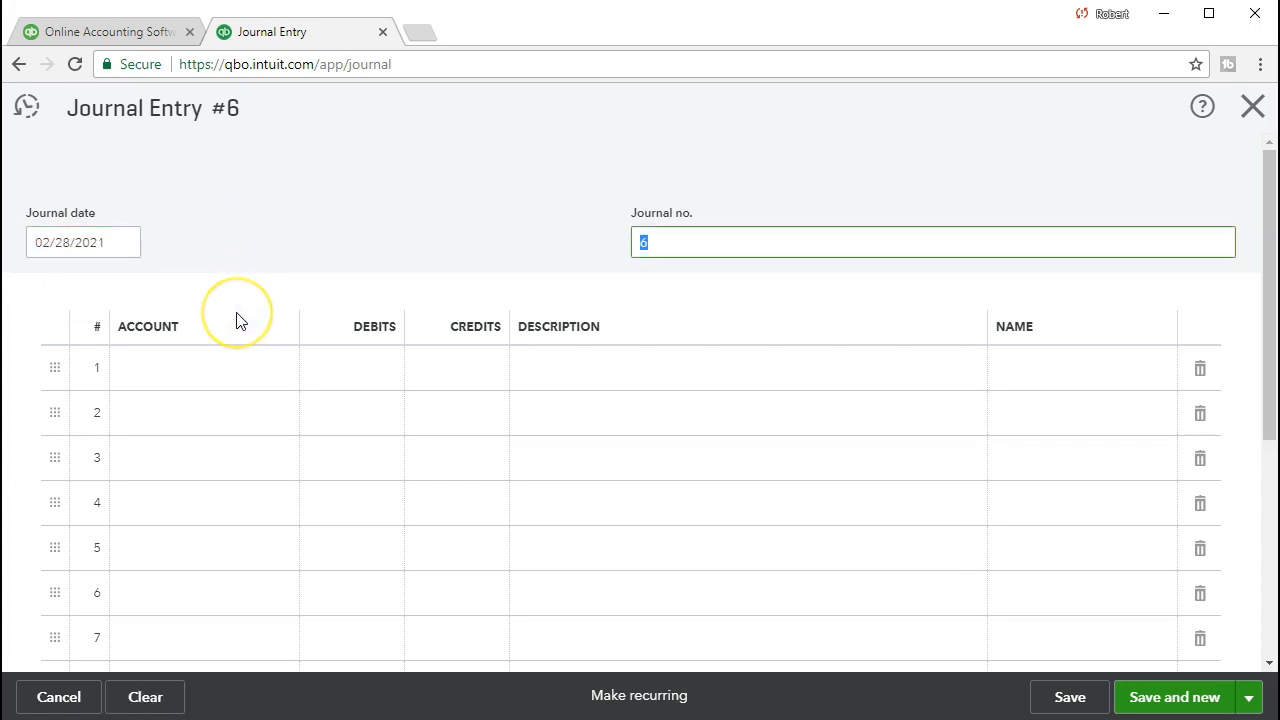
key("Tab")
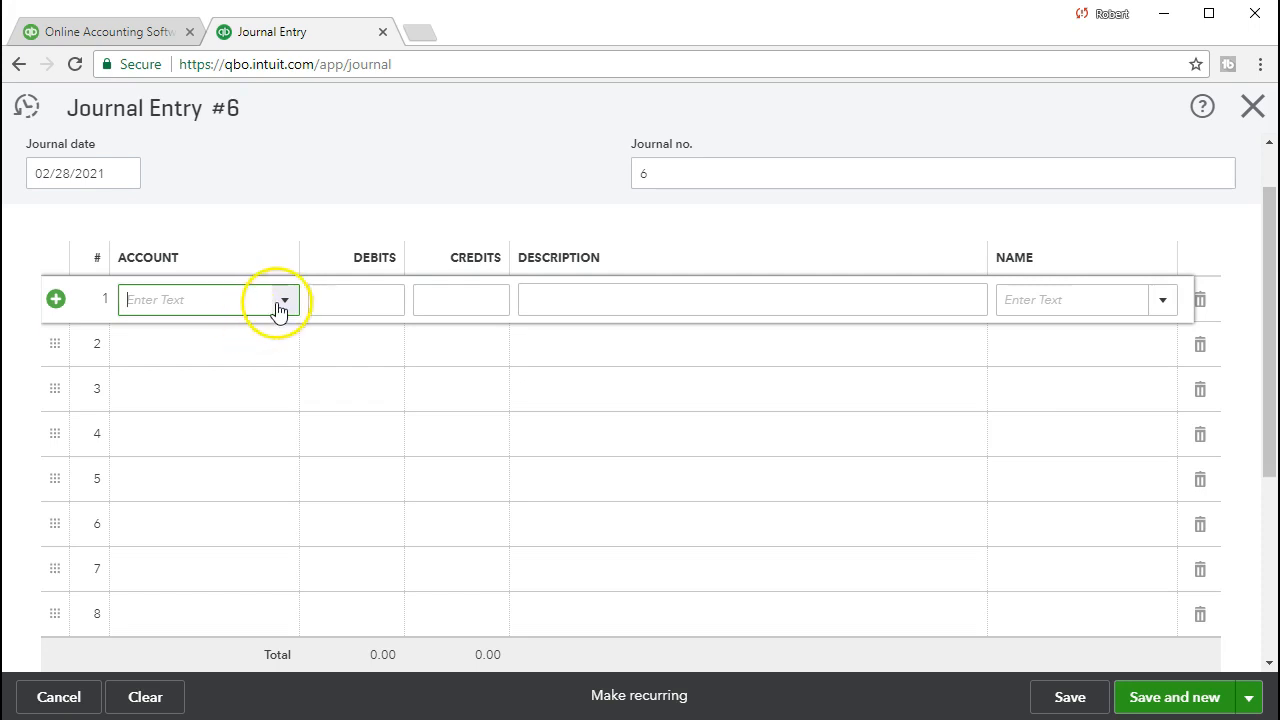
Enter Accounts Receivable (A/R) as the account on line 1 with a debit of 500.00
left_click(286, 302)
type("Accounts Receivable (A")
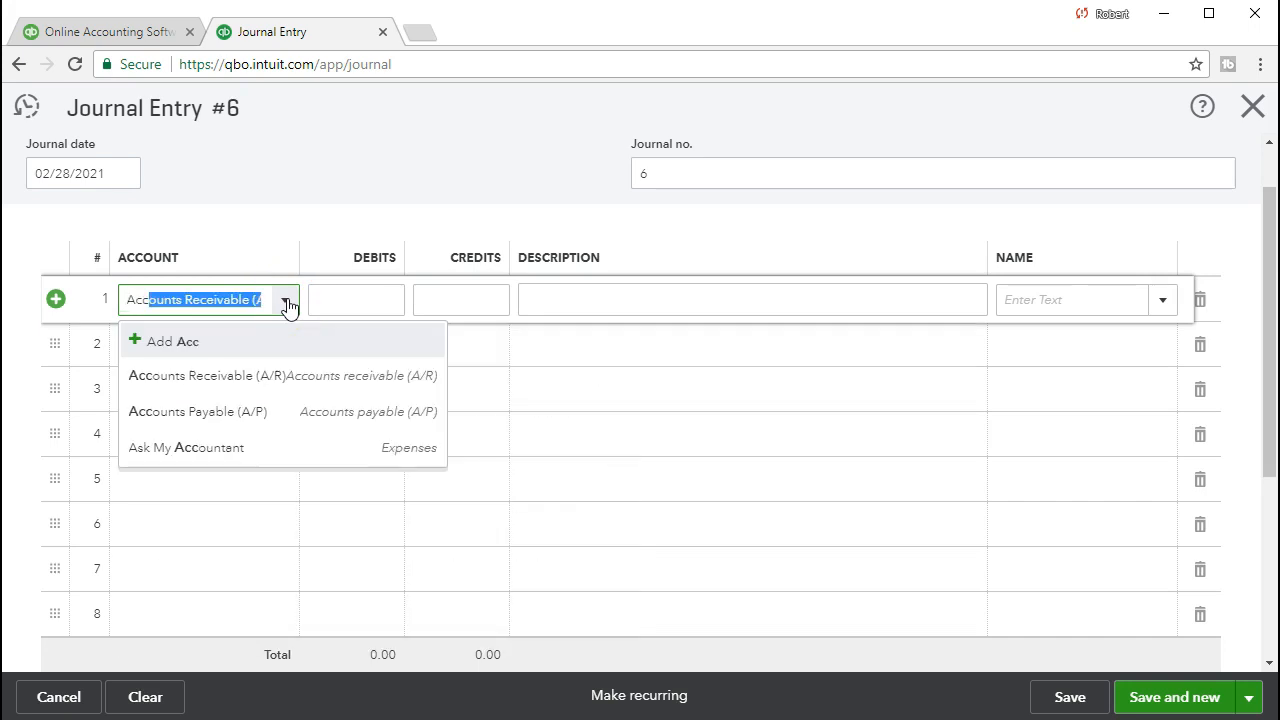
left_click(286, 375)
key("Tab")
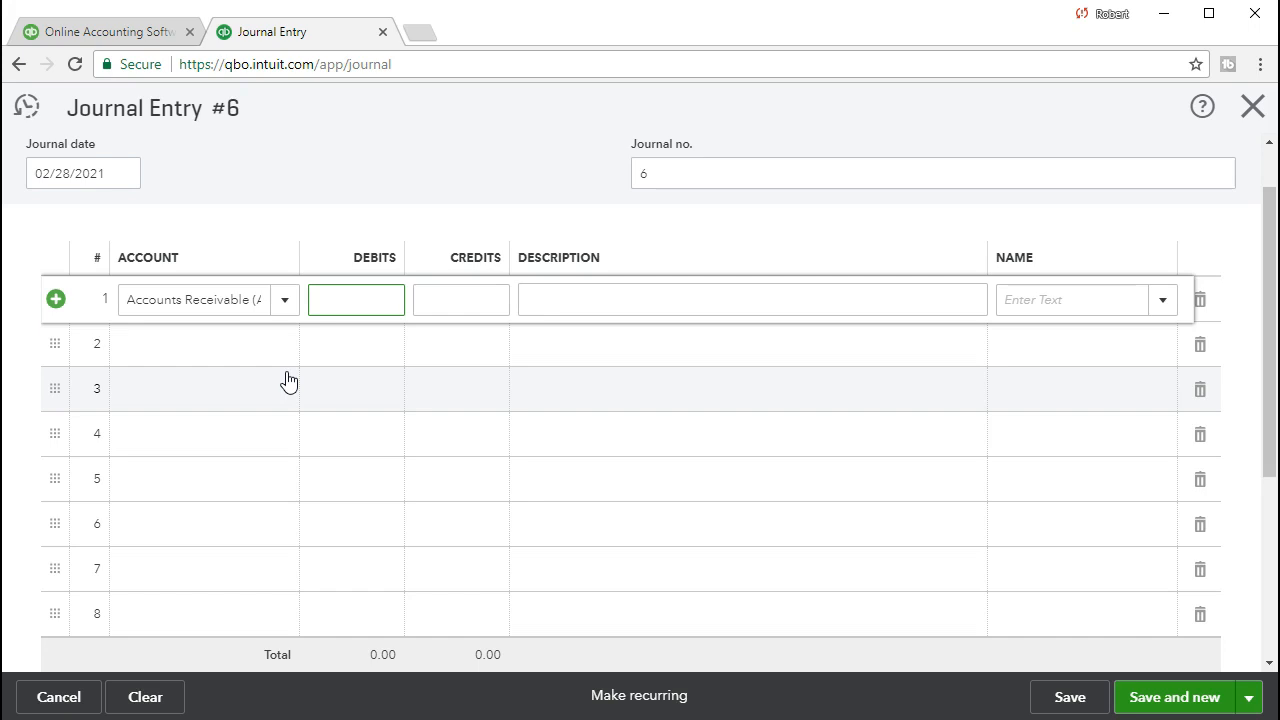
type("500")
key("Tab")
key("Tab")
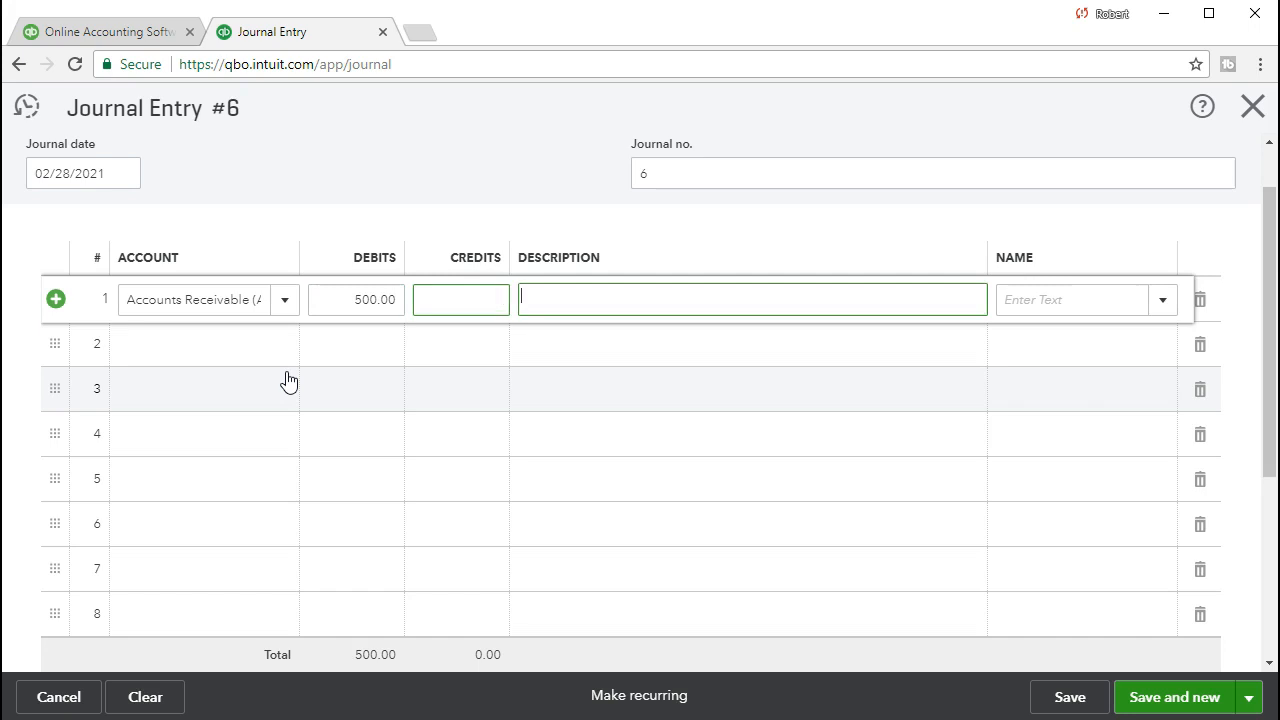
Describe line 1 as "Adjusting Entry" and assign the existing guitar customer as its name
type("Adjusting Entry")
key("Tab")
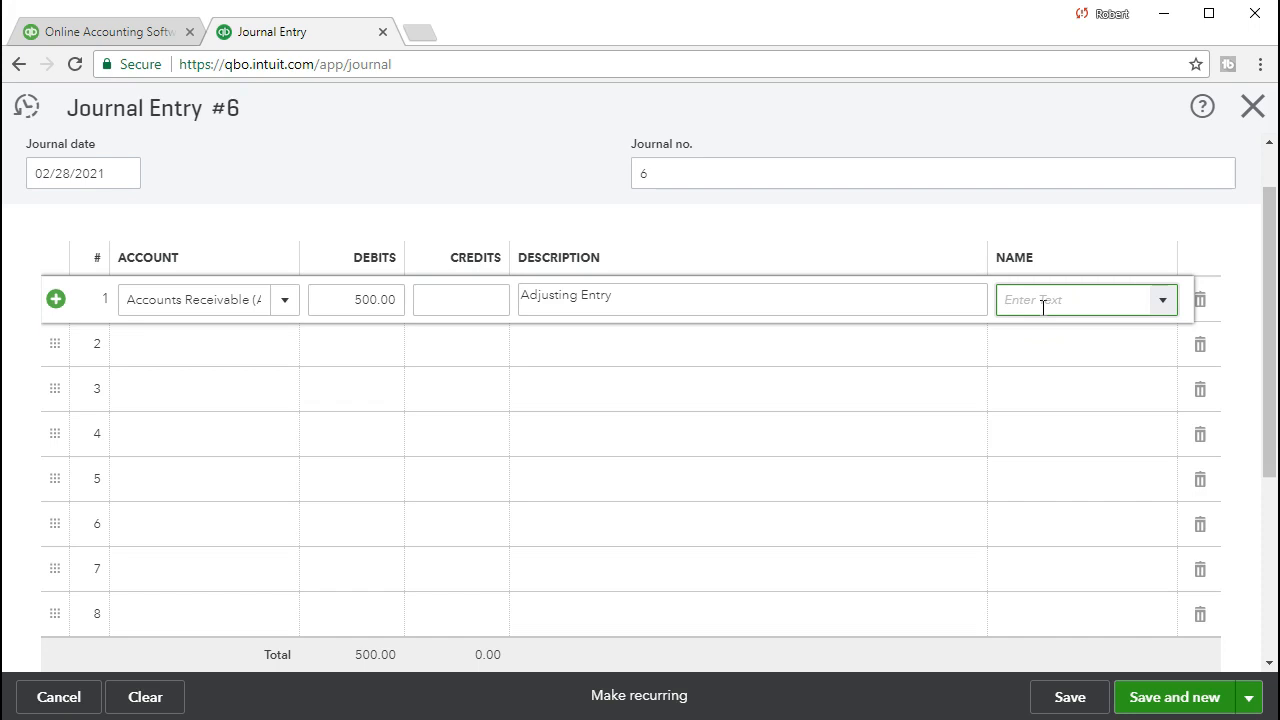
type("Sam The Guitar Man")
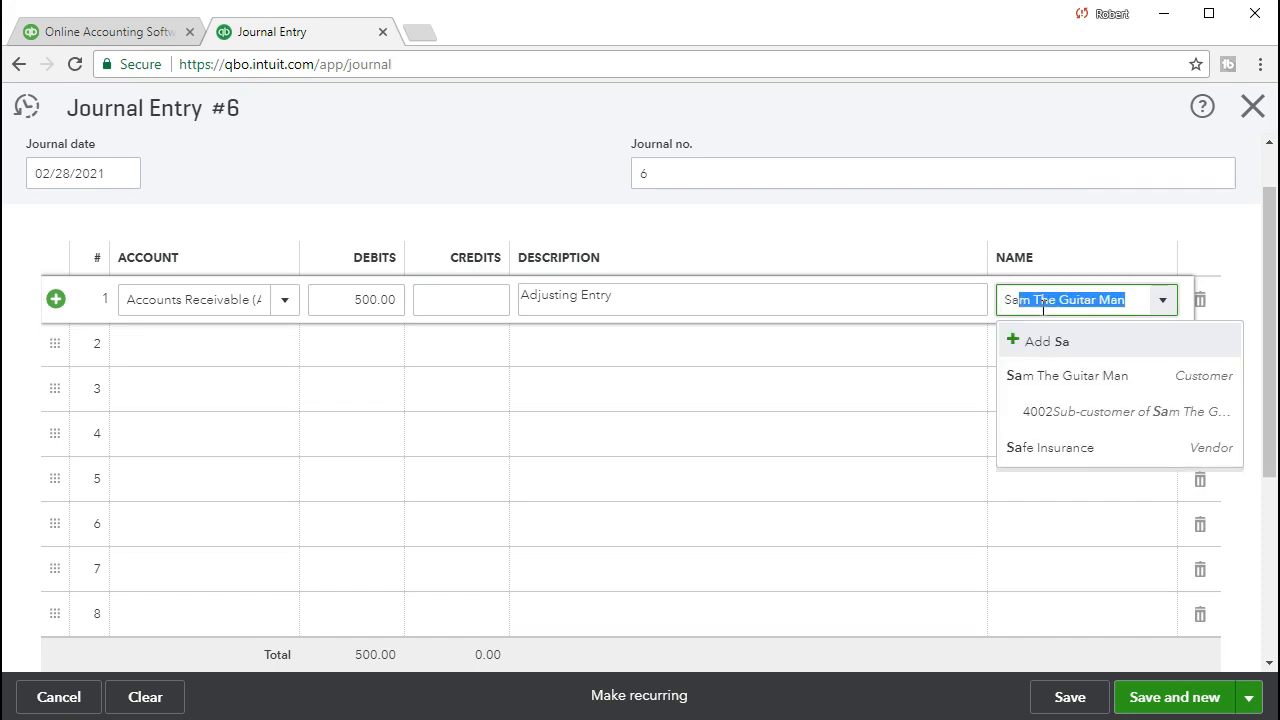
left_click(1078, 382)
key("Tab")
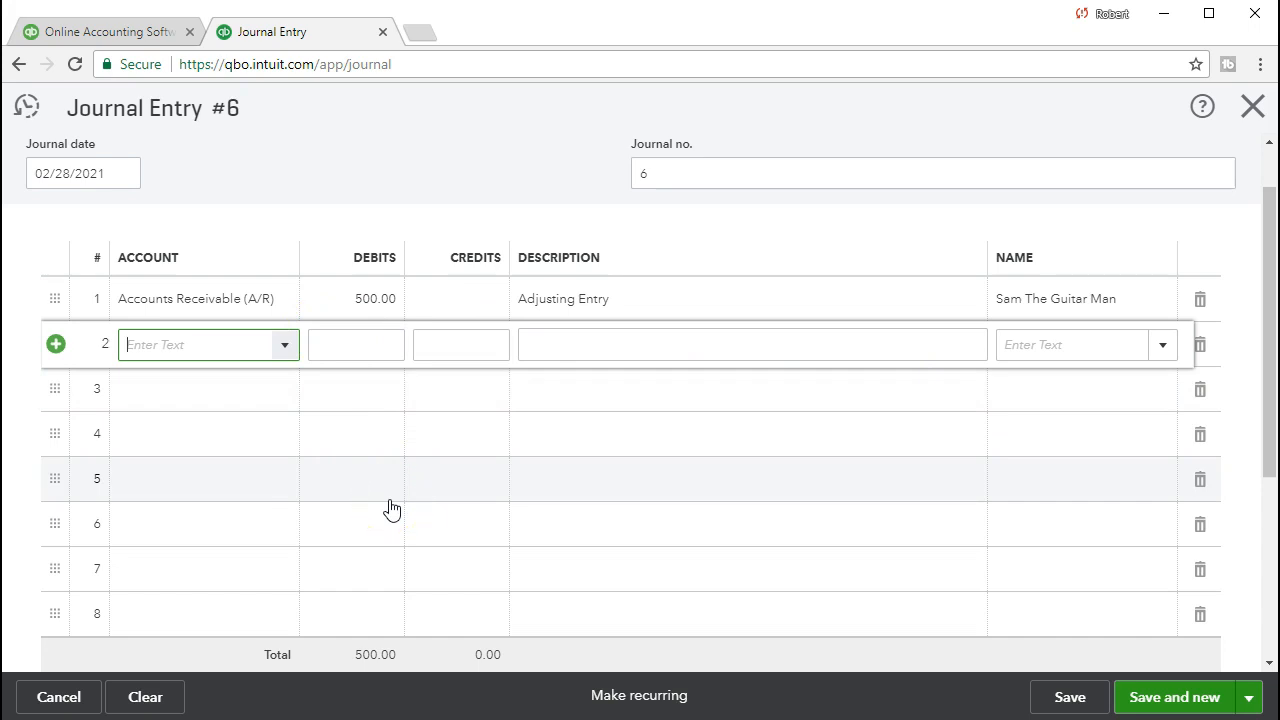
Add Sales of Product Income as the account on line 2 with a credit of 500.00
left_click(285, 345)
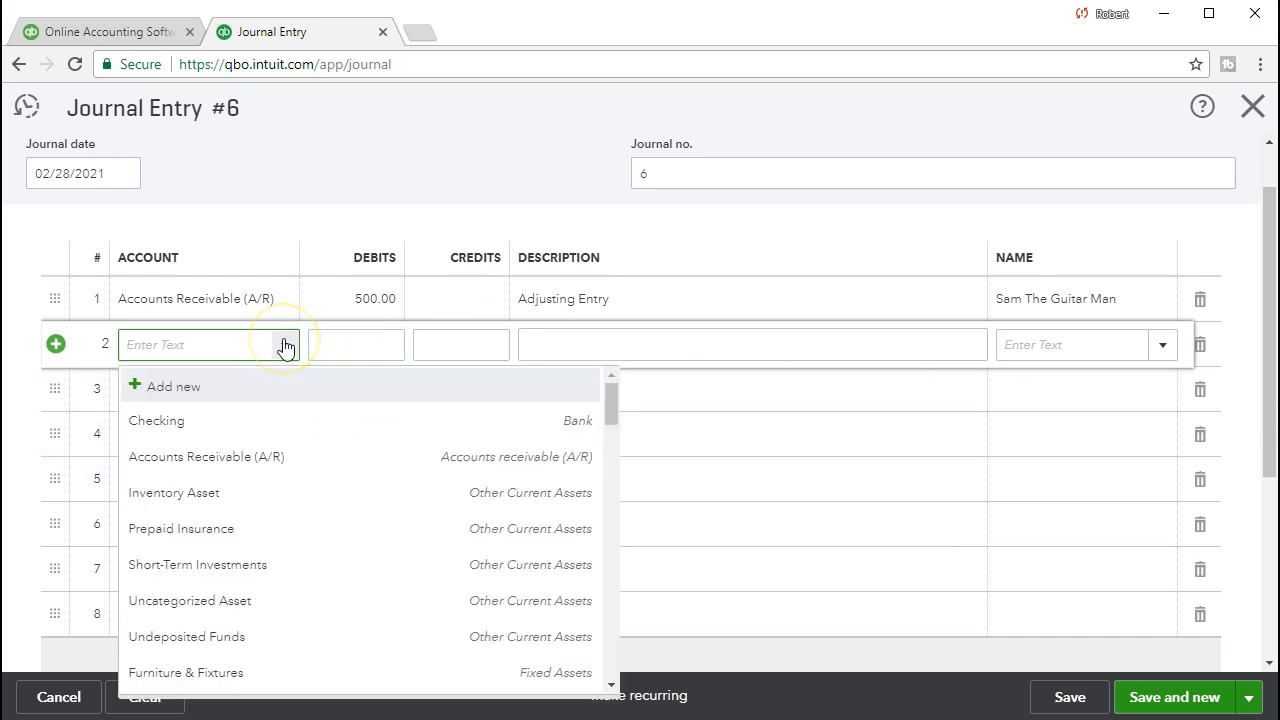
type("Sa")
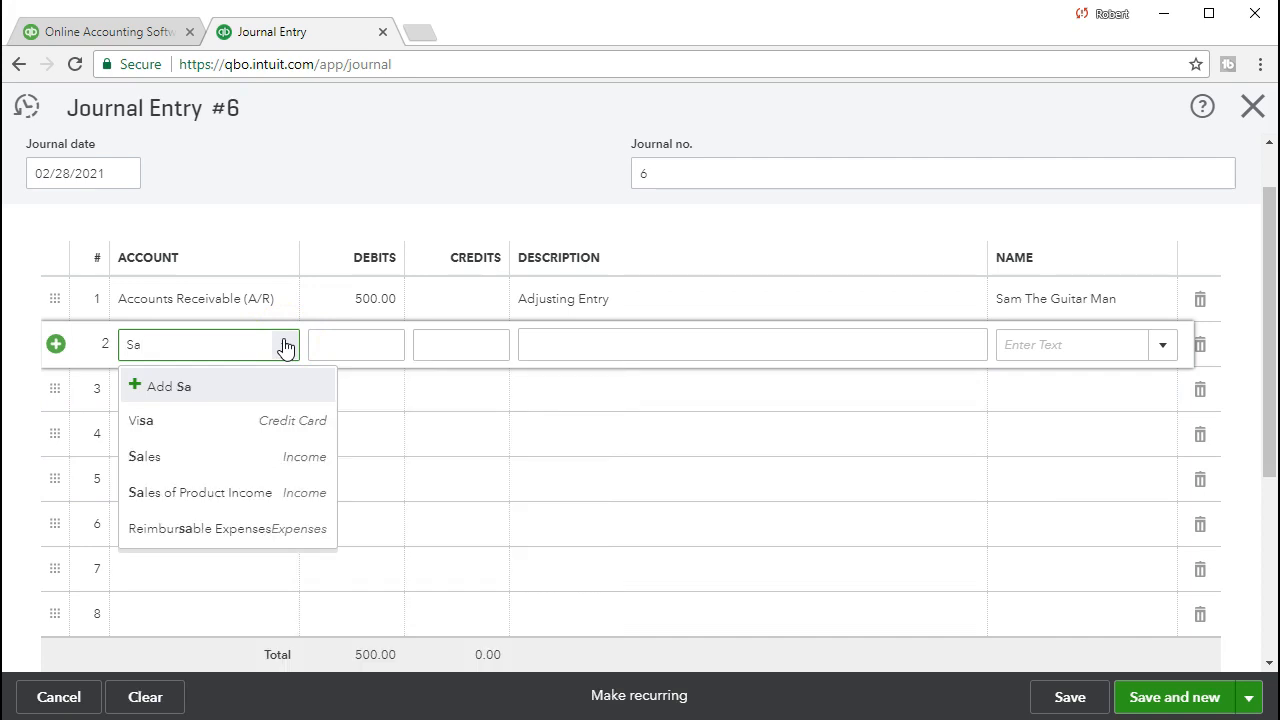
left_click(232, 500)
key("Tab")
key("Tab")
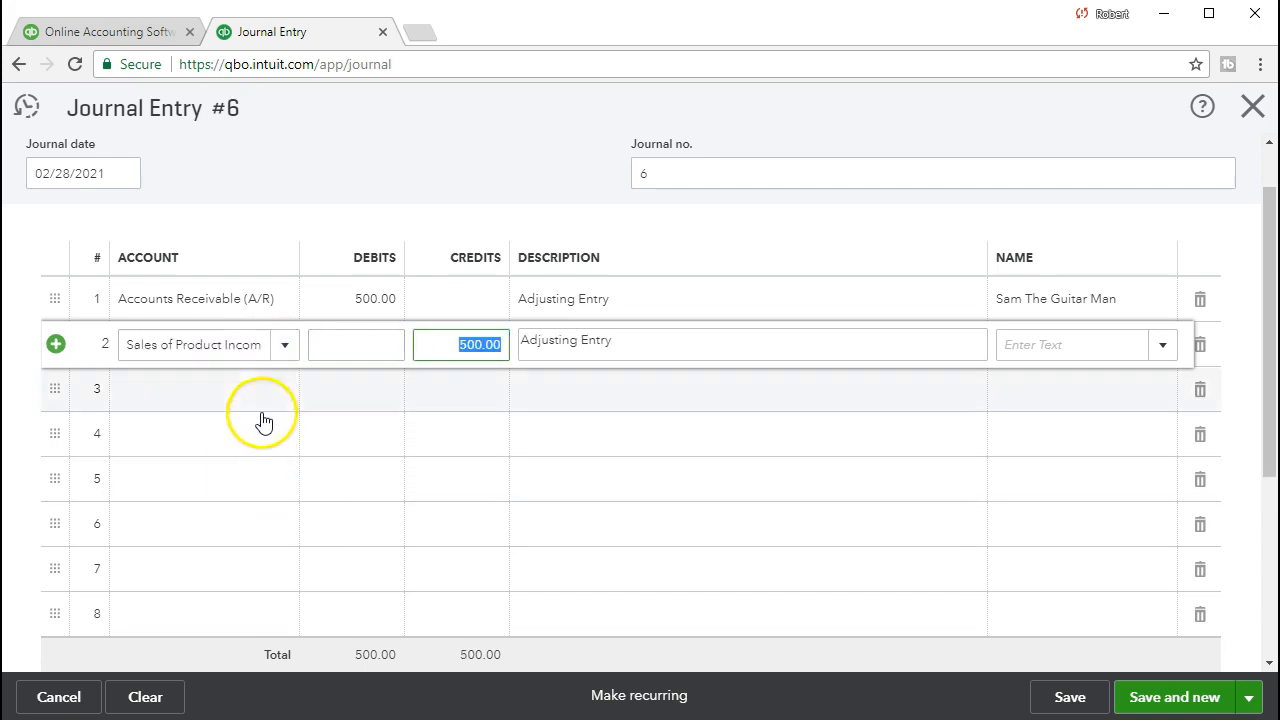
Change the Accounts Receivable debit on line 1 to 525.00, keep the 500.00 sales credit, and continue to line 3
left_click(348, 301)
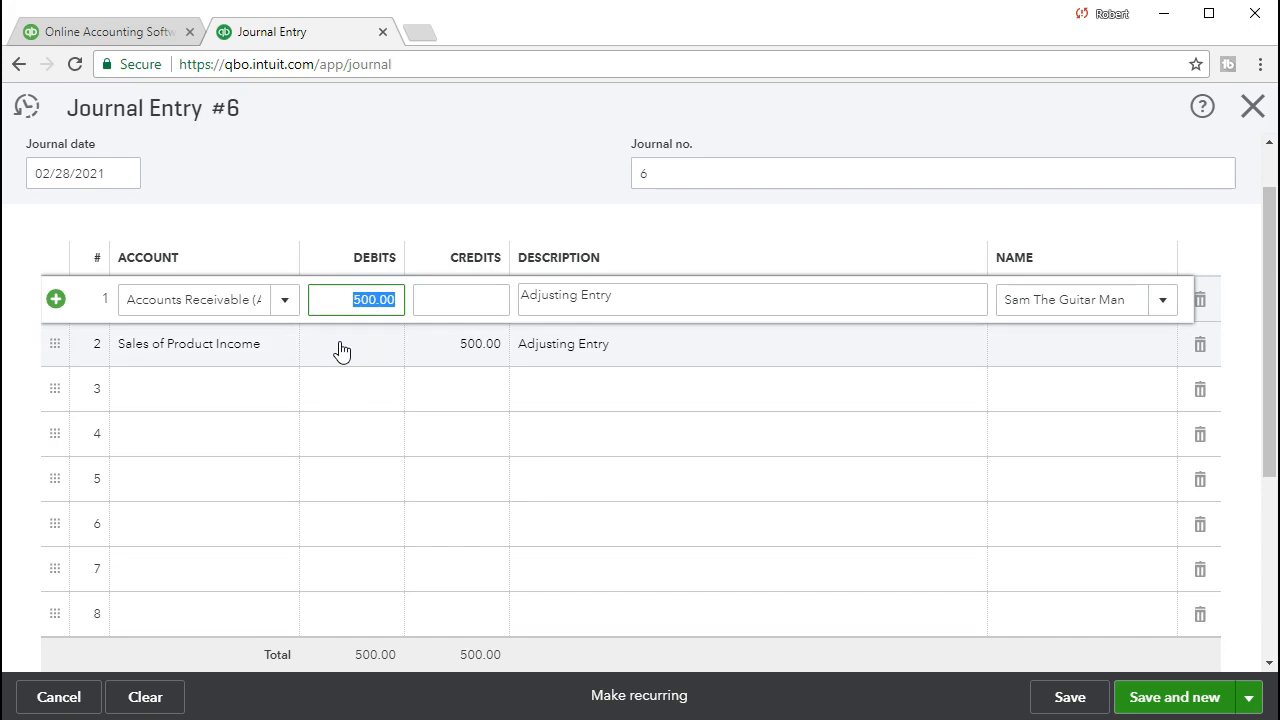
type("525")
key("Tab")
key("Tab")
key("Tab")
key("Tab")
key("Tab")
key("Tab")
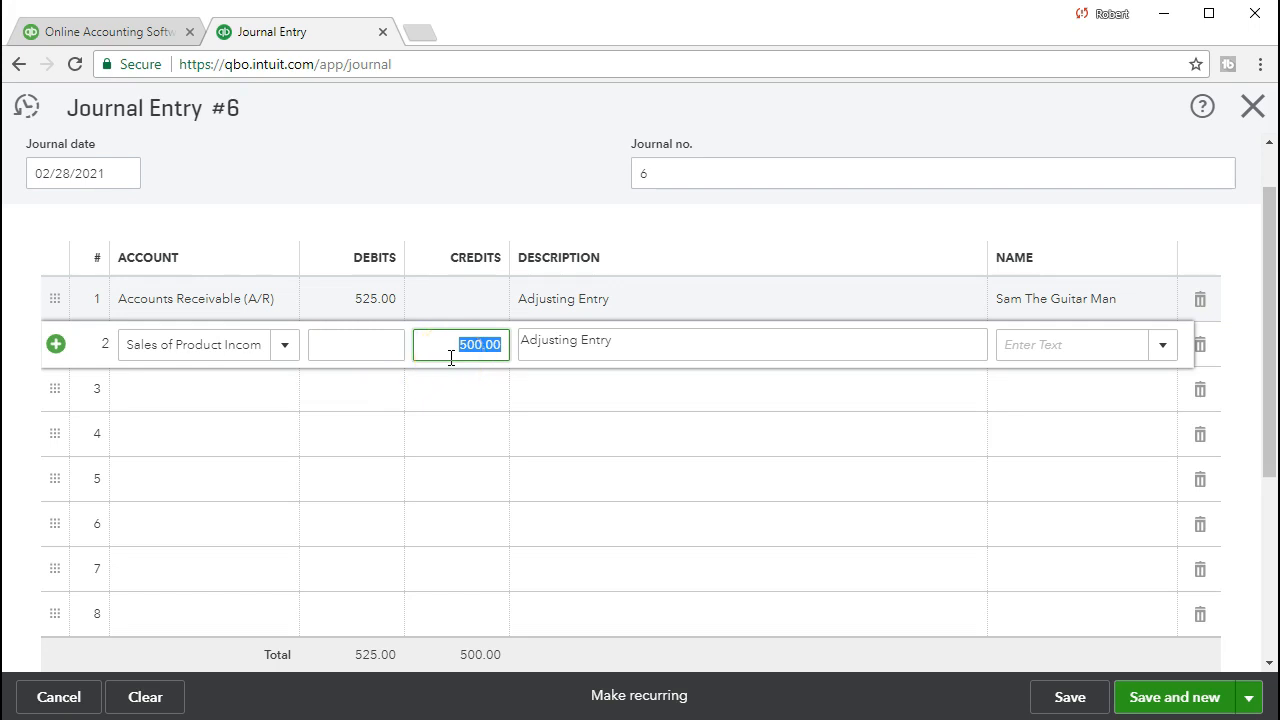
key("Tab")
key("Tab")
key("Tab")
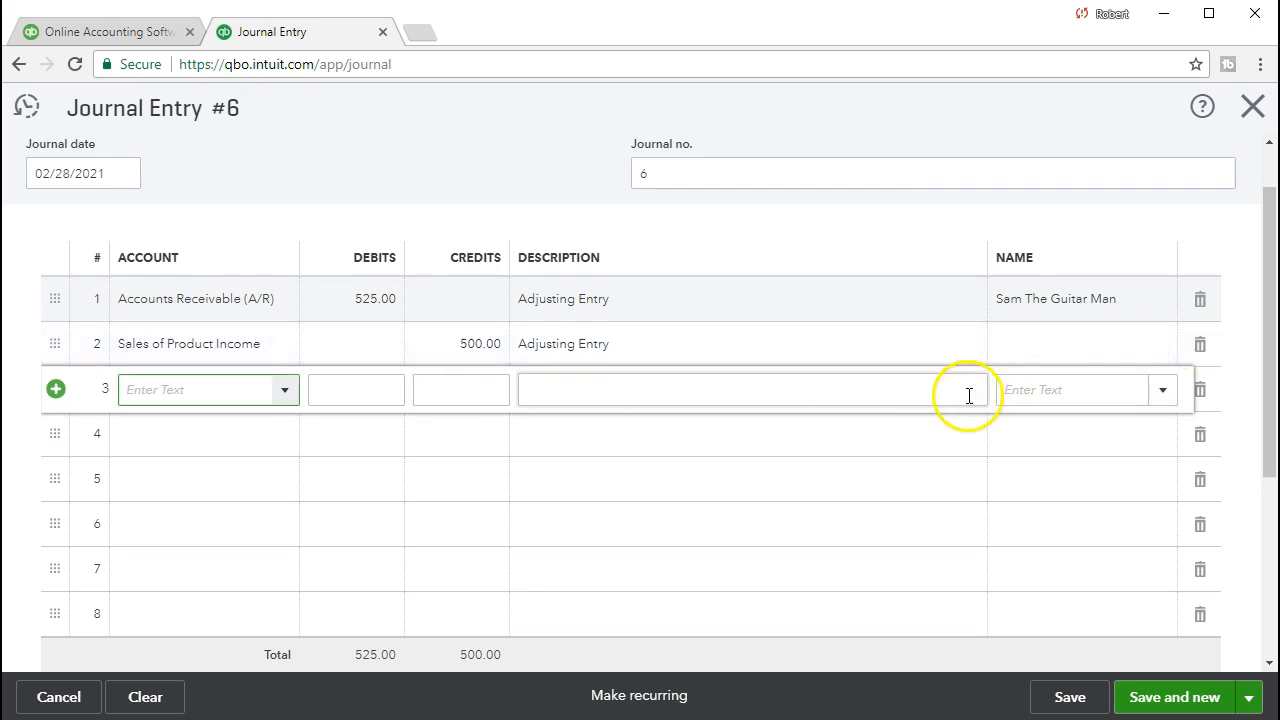
Add California State Board of Equalization Payable on line 3 with a credit of 25.00 and continue to line 4
left_click(286, 397)
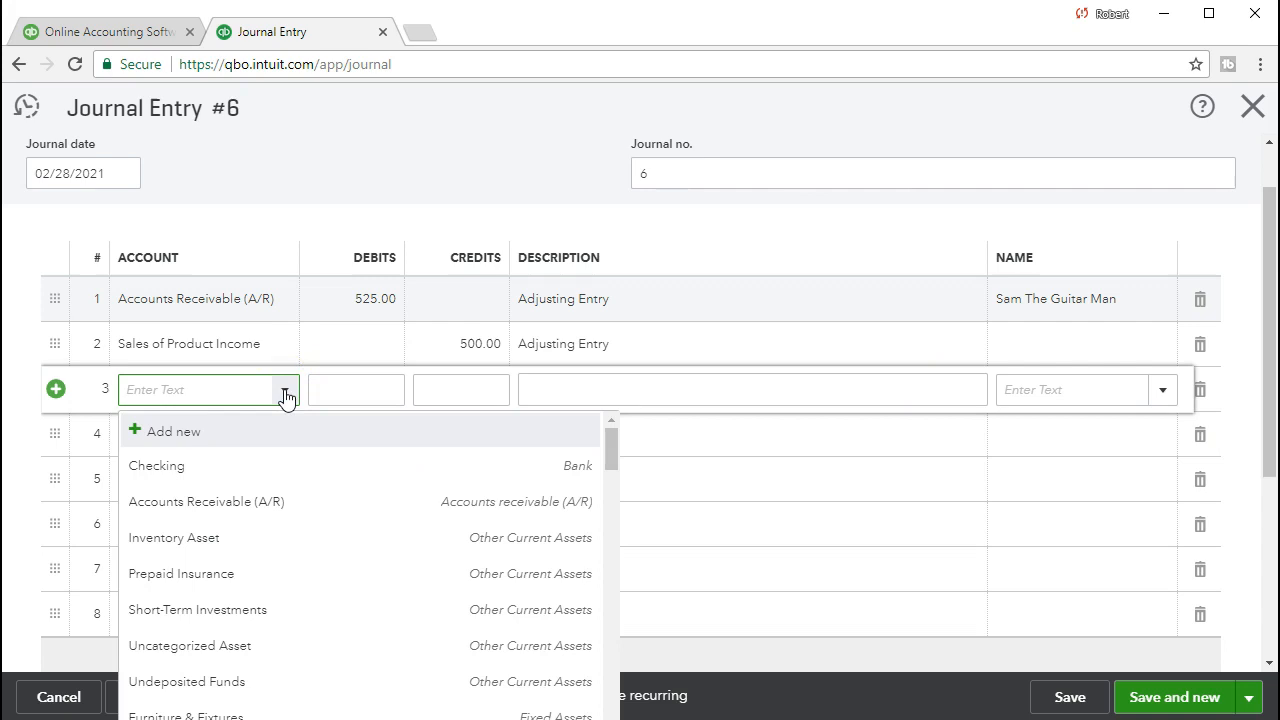
scroll(295, 565, "down", 5)
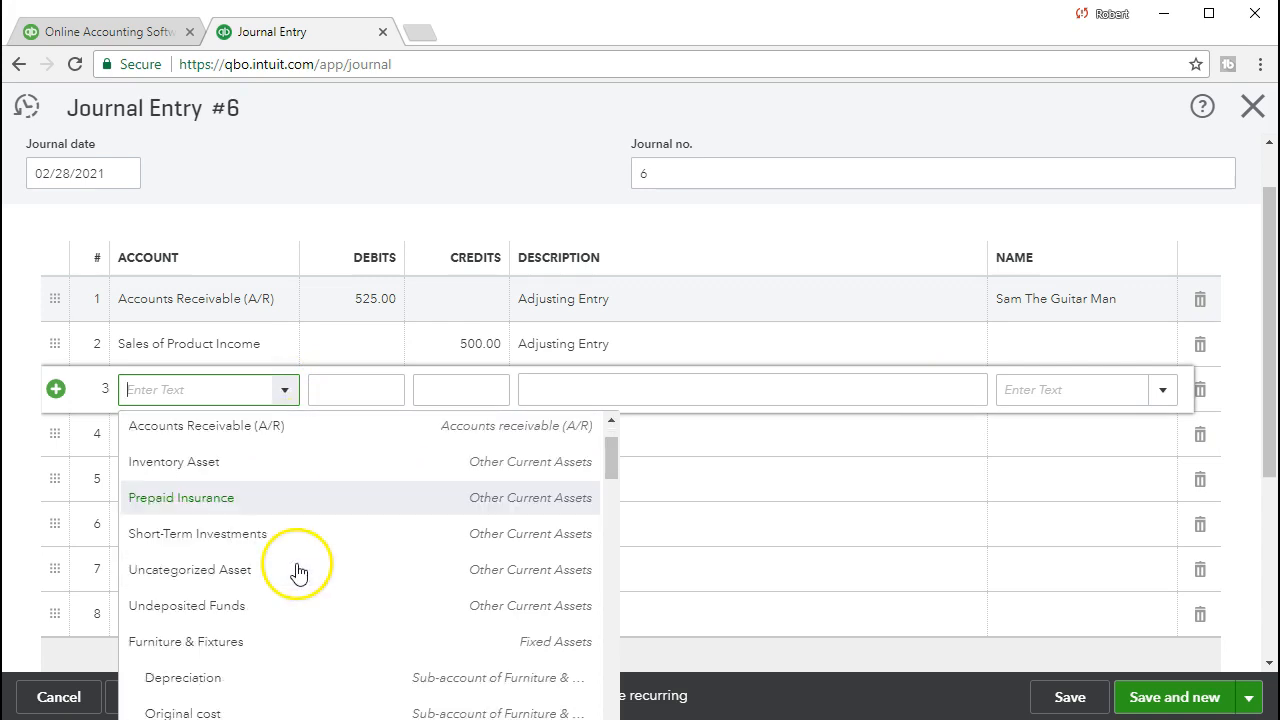
scroll(298, 567, "down", 1)
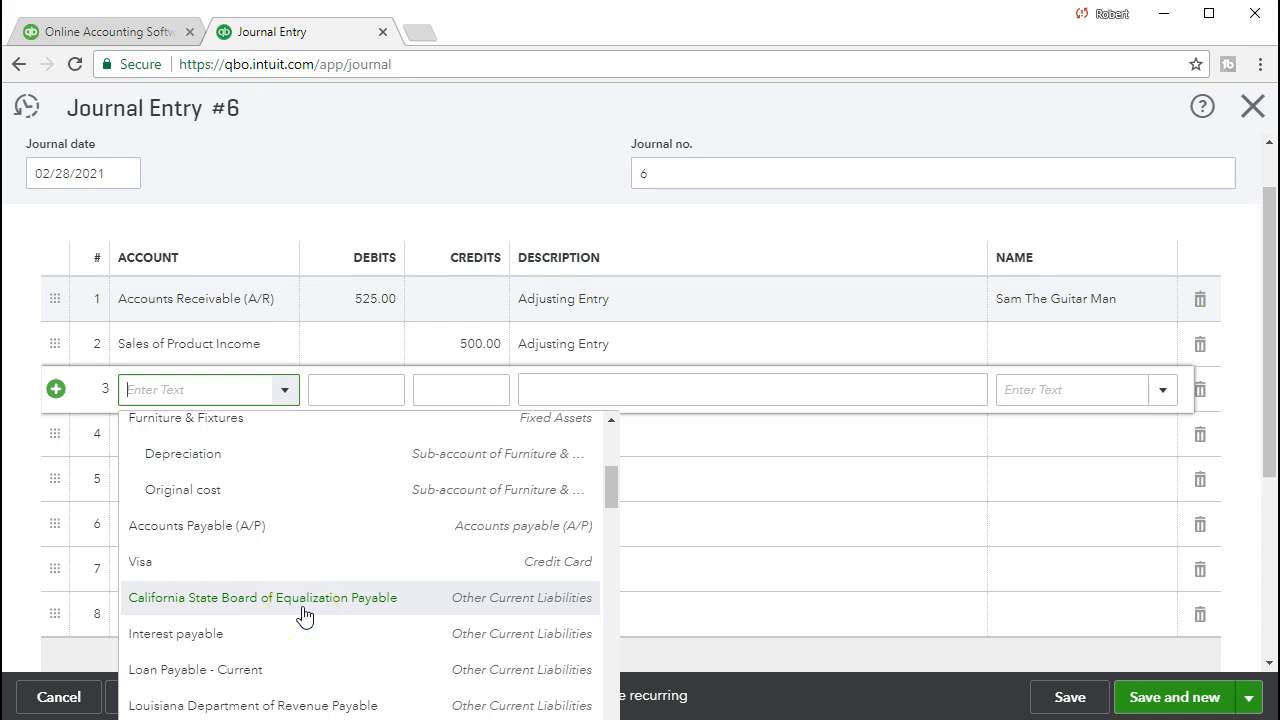
left_click(305, 600)
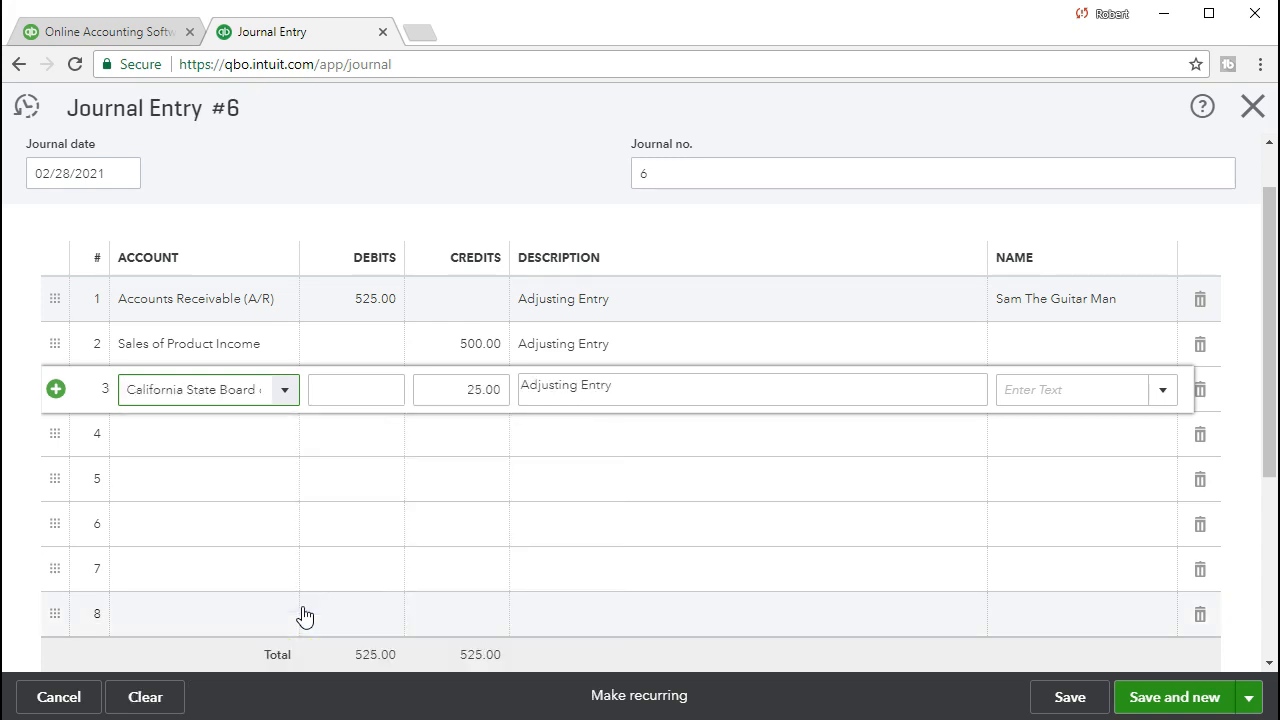
key("Tab")
key("Tab")
key("Tab")
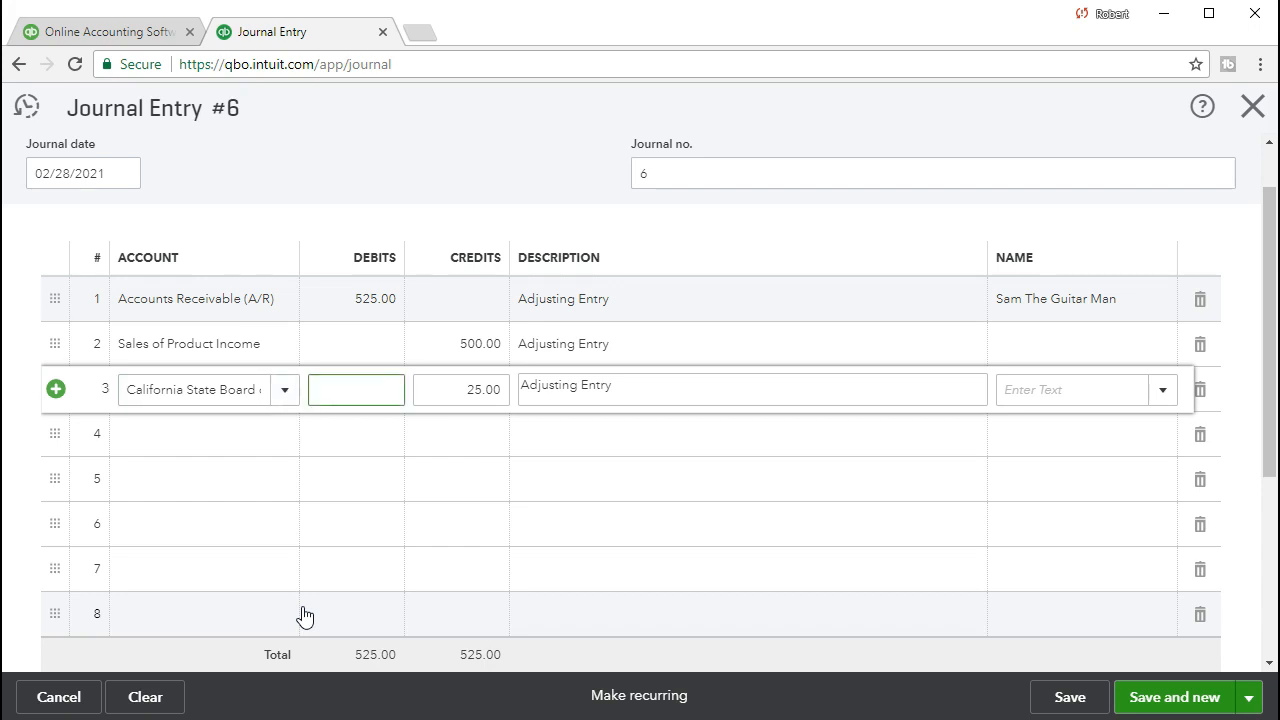
key("Tab")
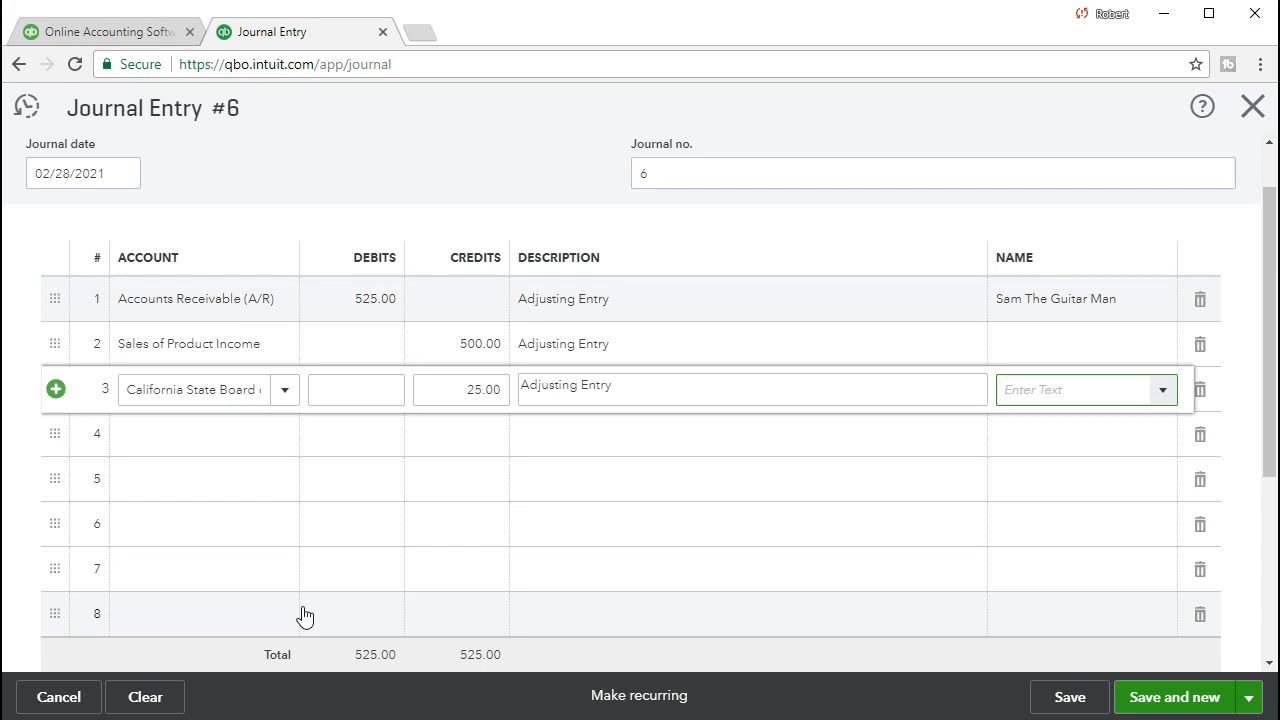
left_click(295, 487)
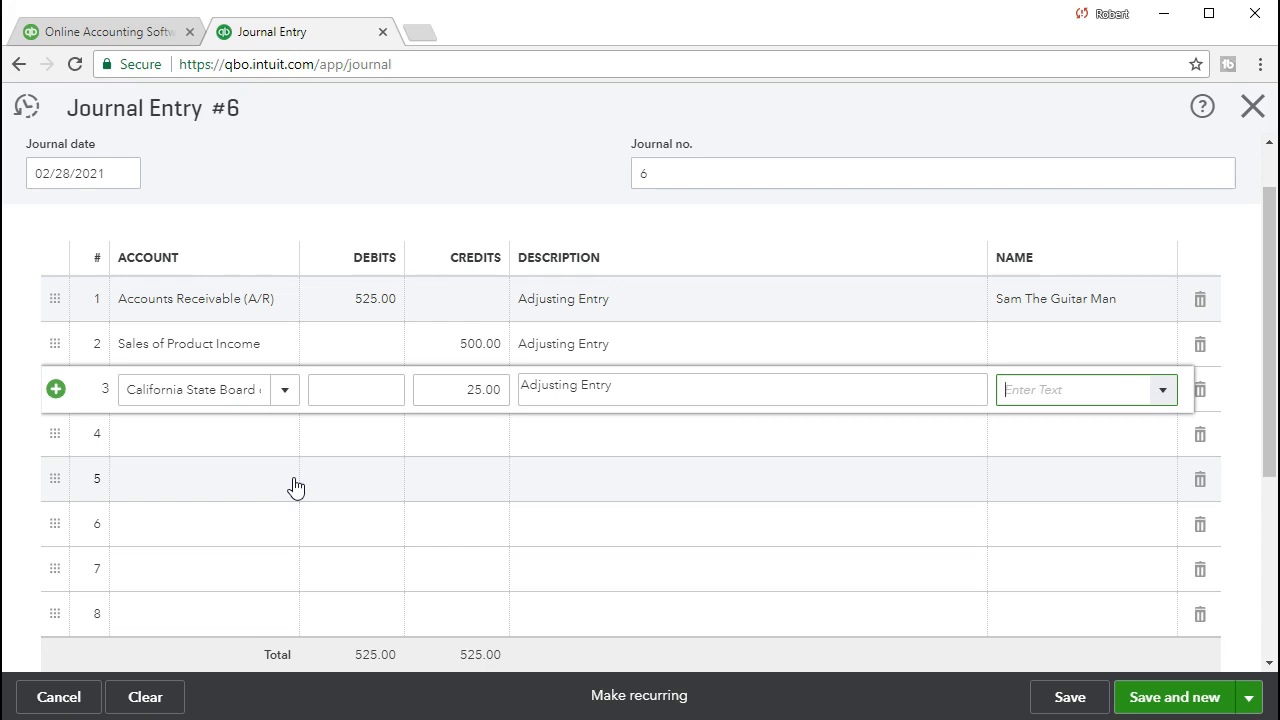
key("Tab")
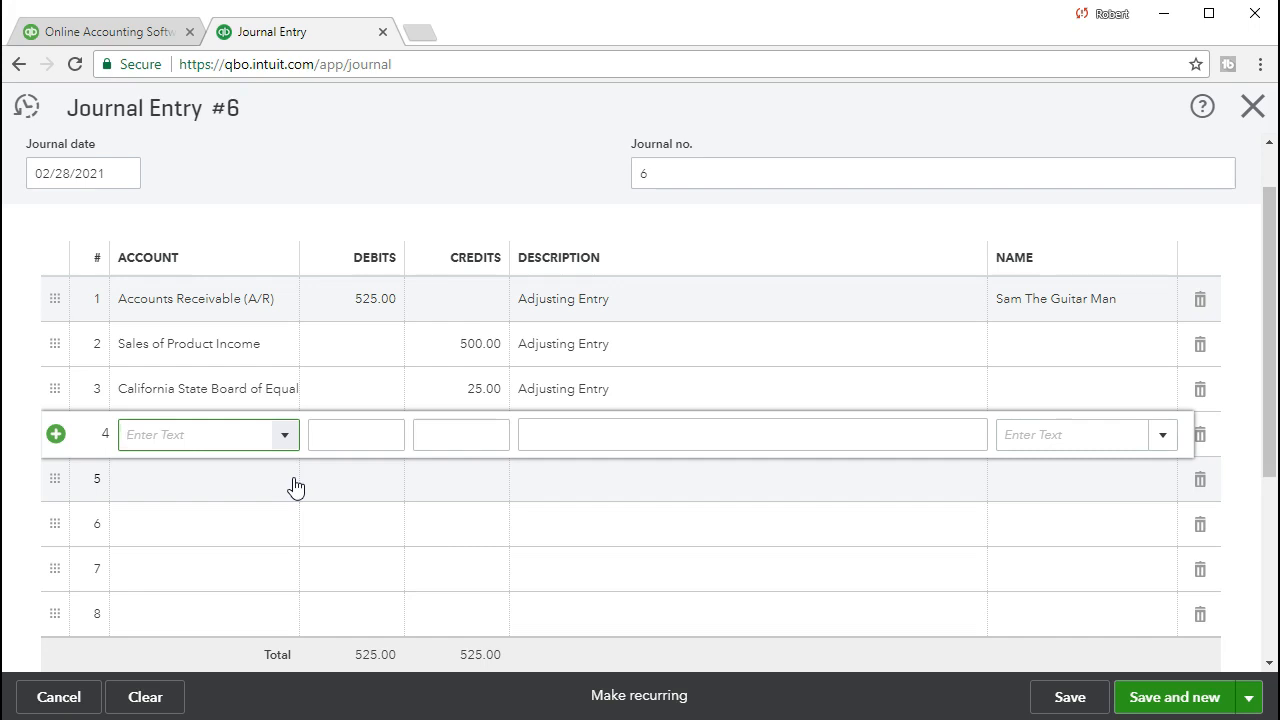
Add Cost of Goods Sold on line 4 with a debit of 400.00 and continue to line 5
type("Cost")
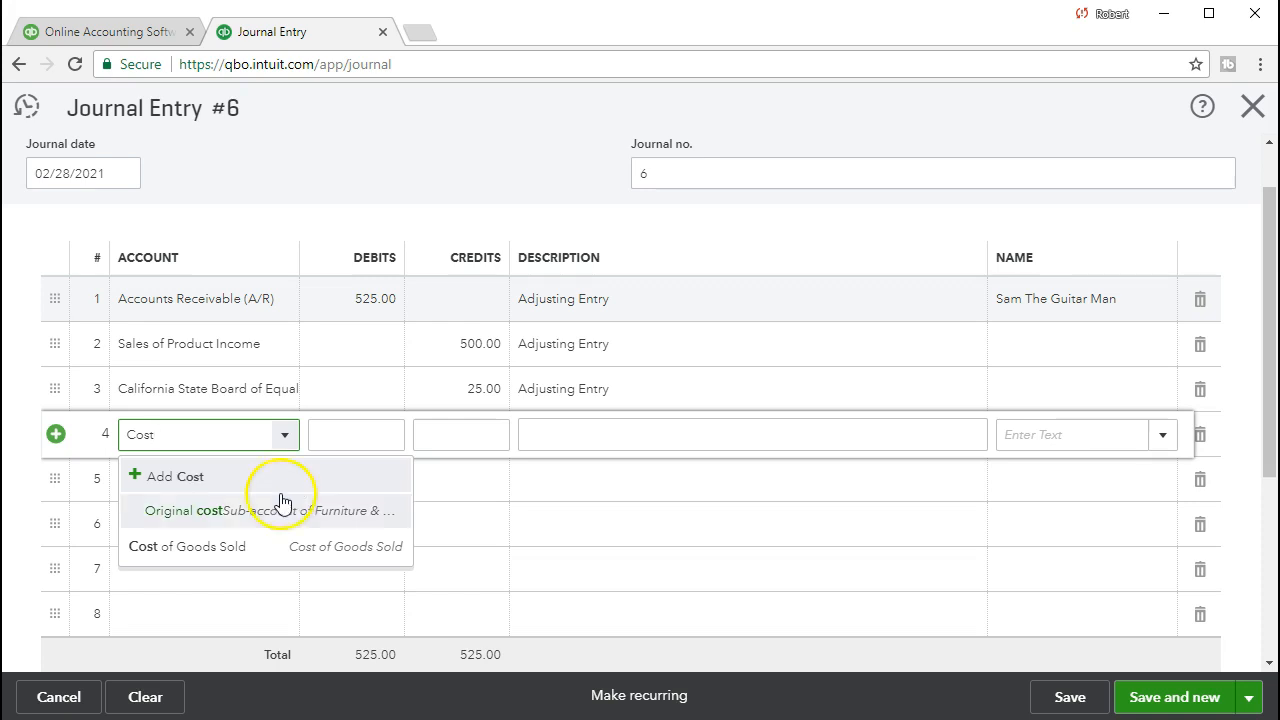
left_click(251, 548)
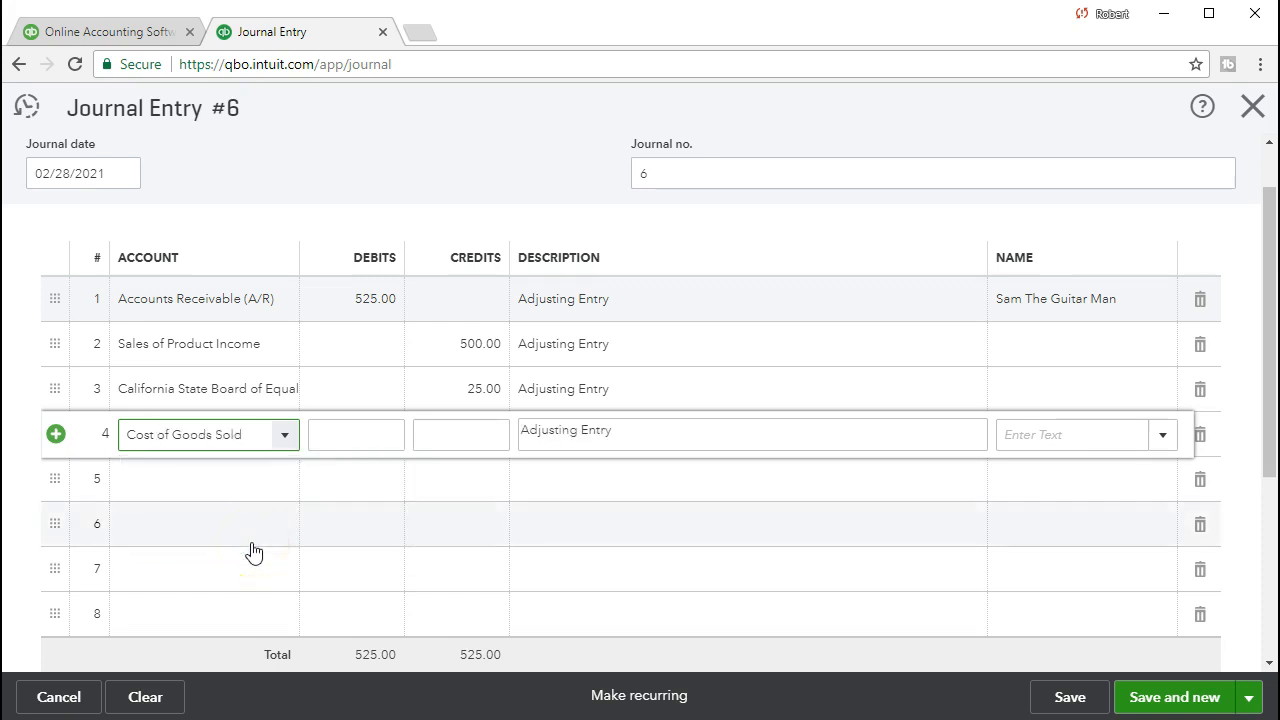
key("Tab")
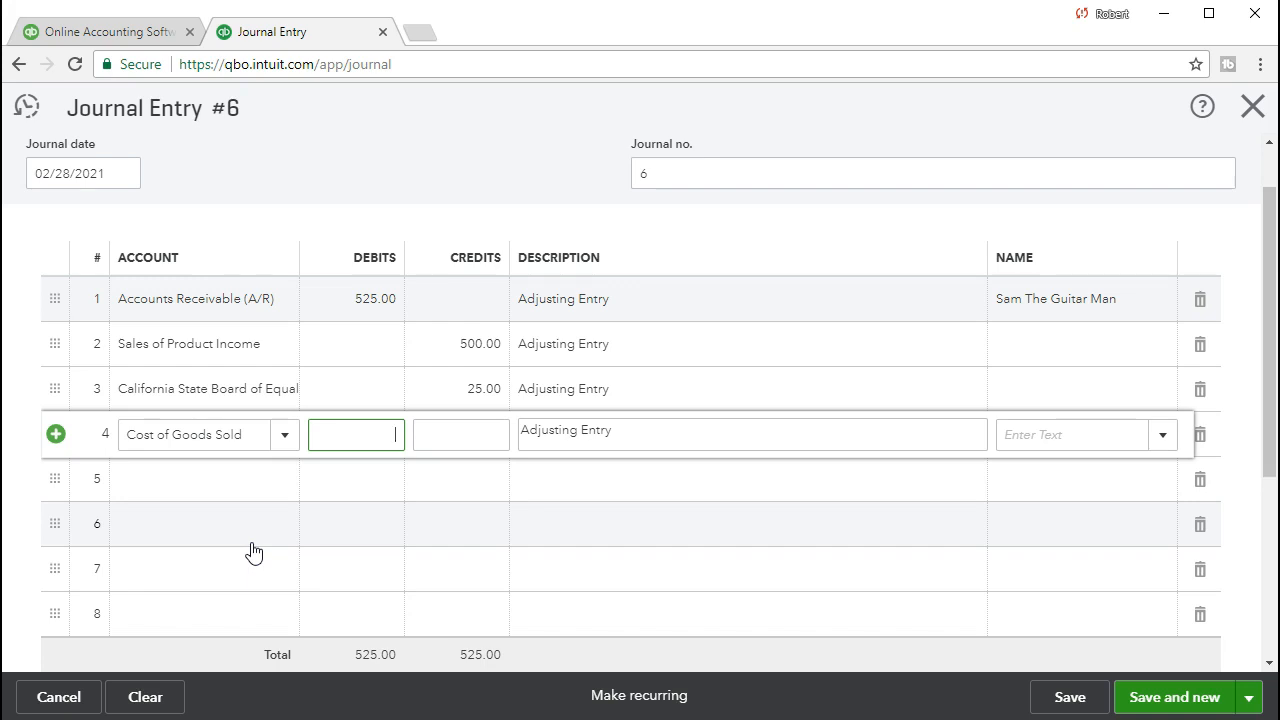
type("400")
key("Tab")
key("Tab")
key("Tab")
key("Tab")
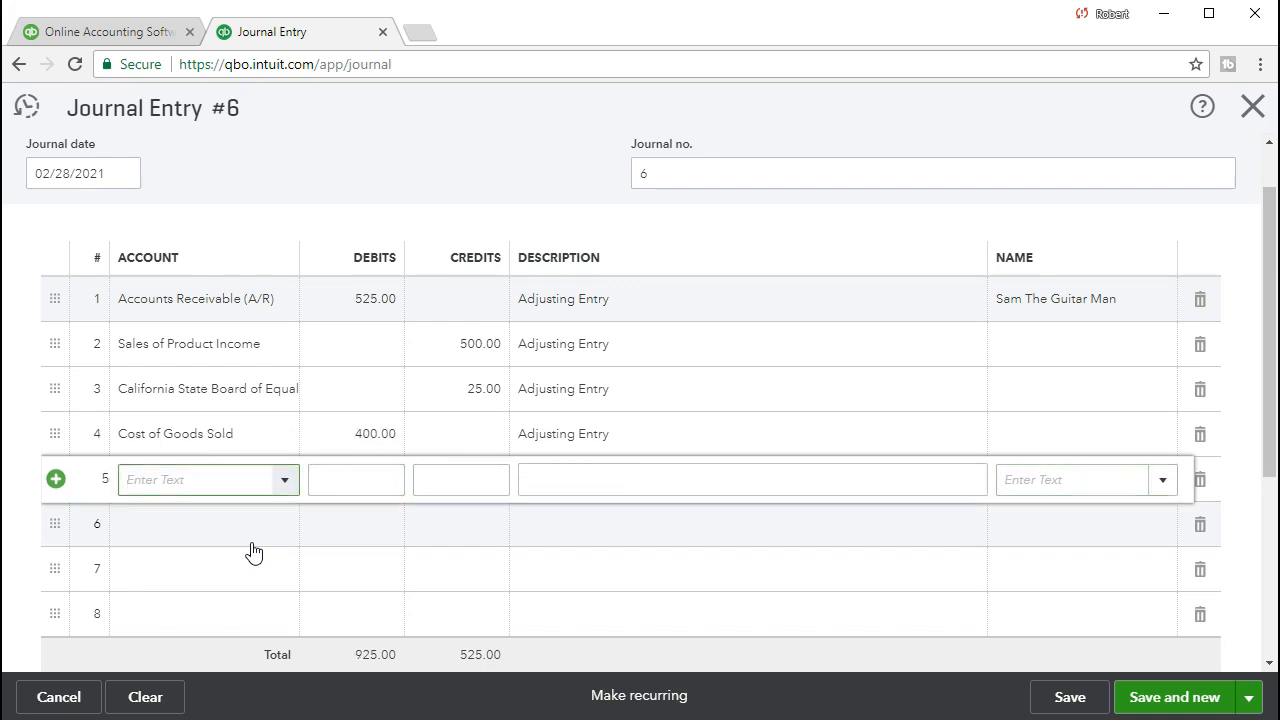
Add Inventory Asset on line 5 with a credit of 400.00
type("Inventory Asset")
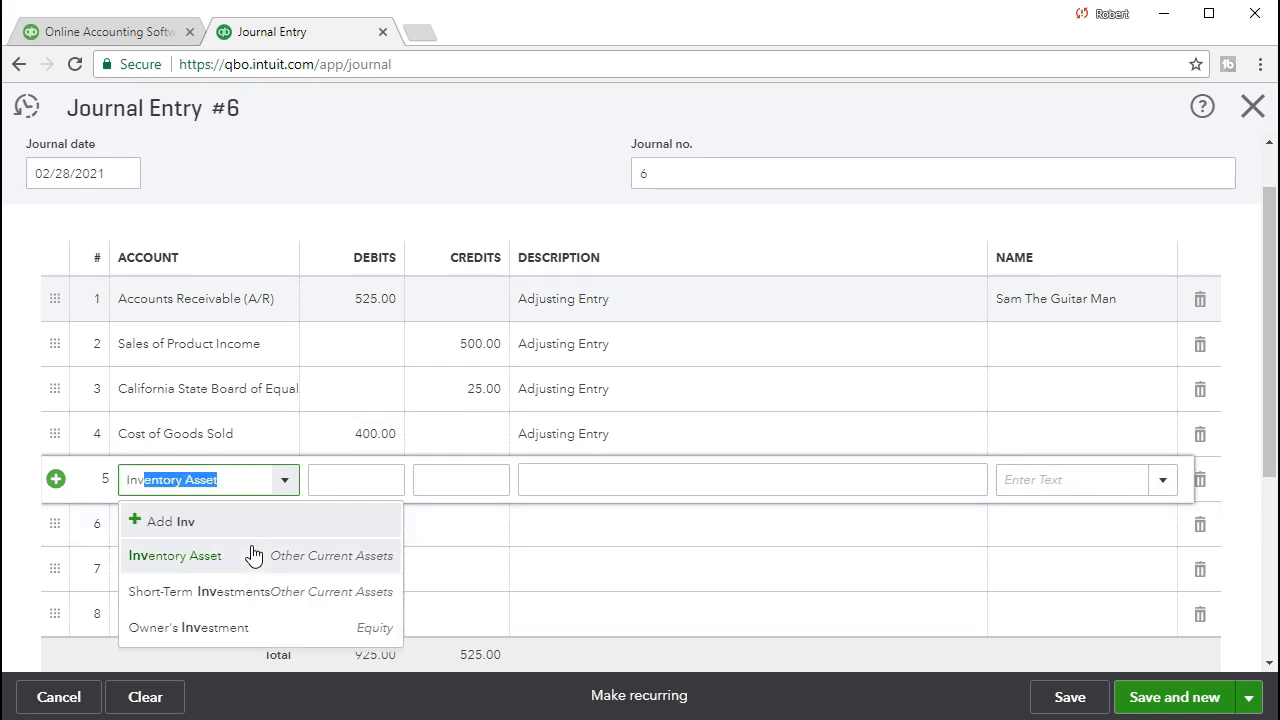
left_click(215, 566)
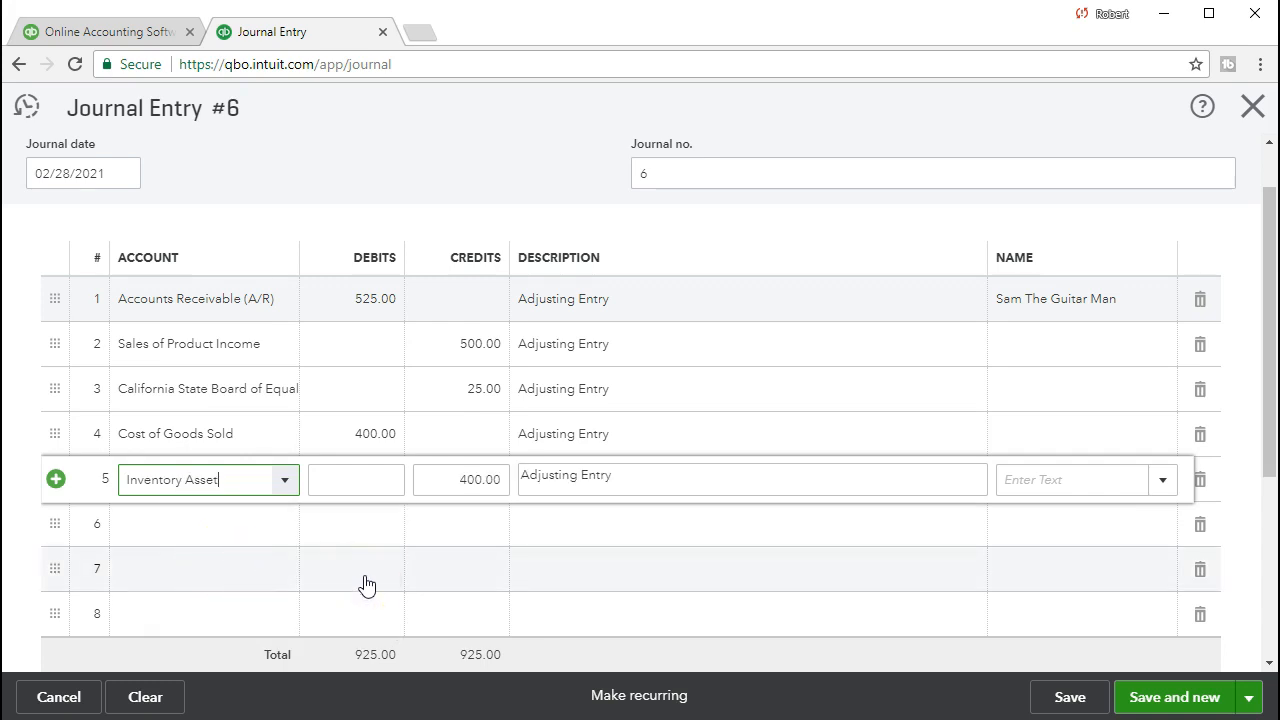
left_click(263, 533)
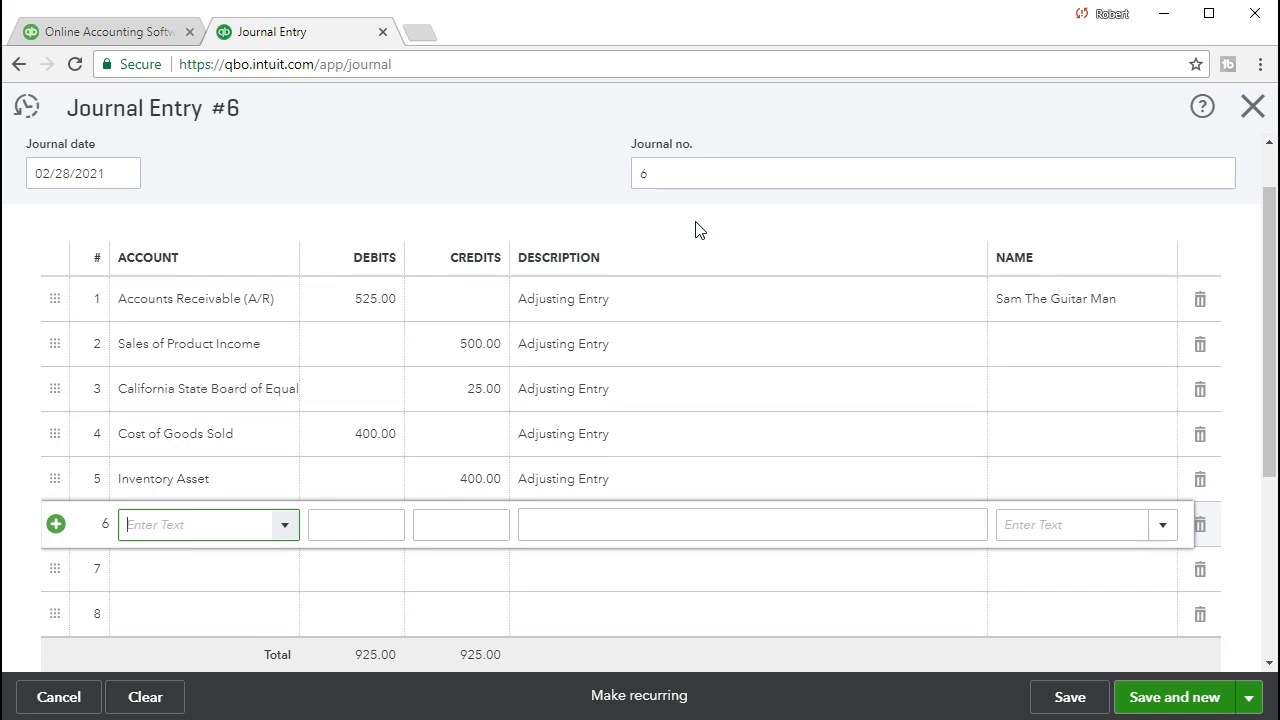
Save the five-line adjusting journal entry and close it
left_click(682, 305)
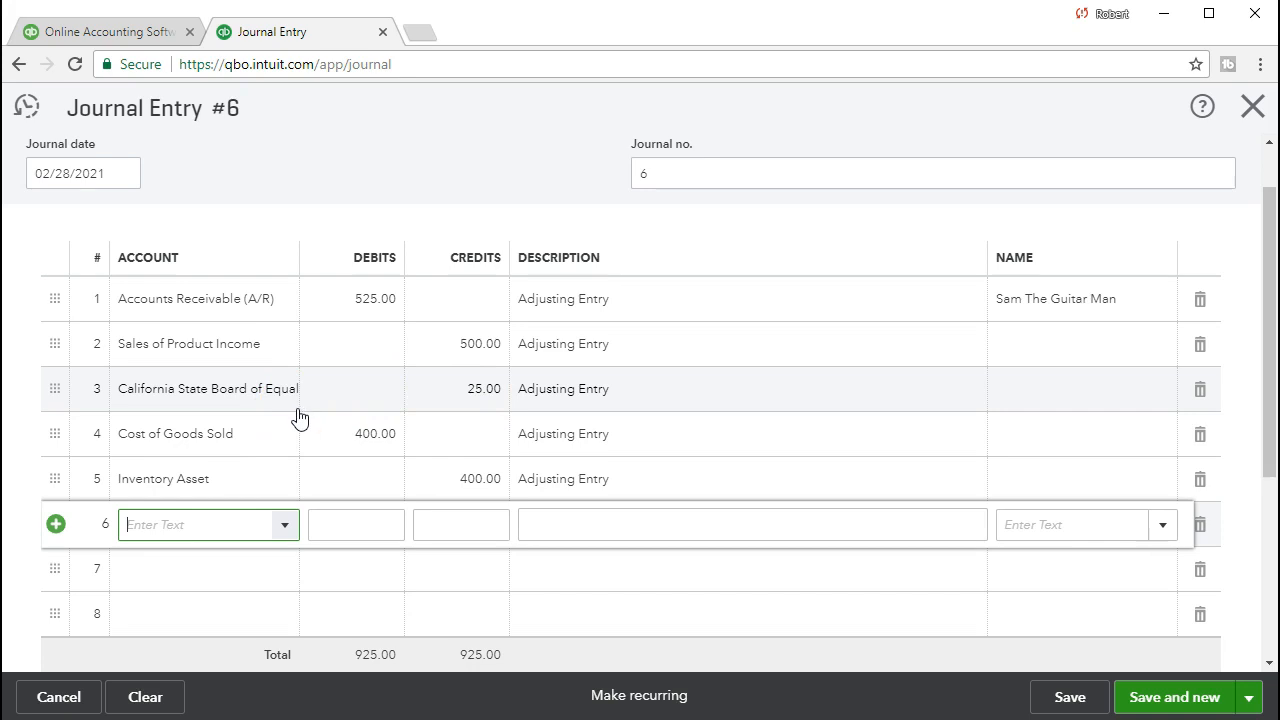
left_click(1063, 705)
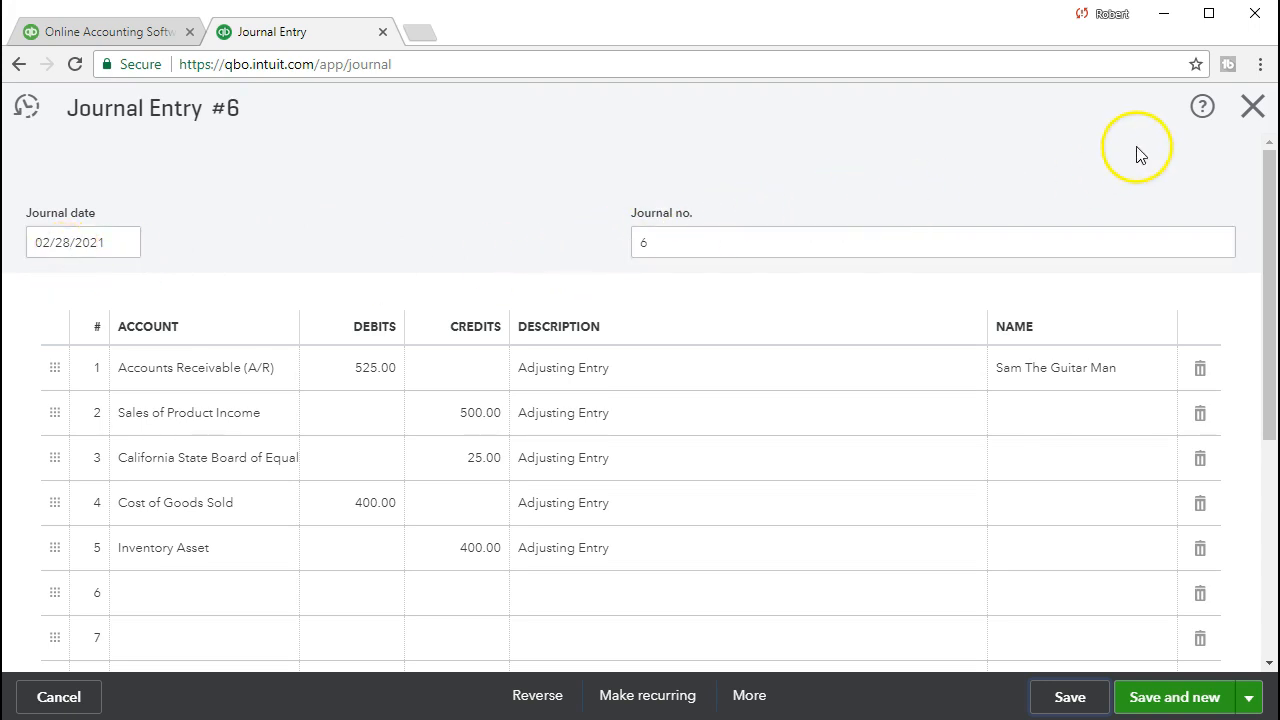
left_click(1250, 118)
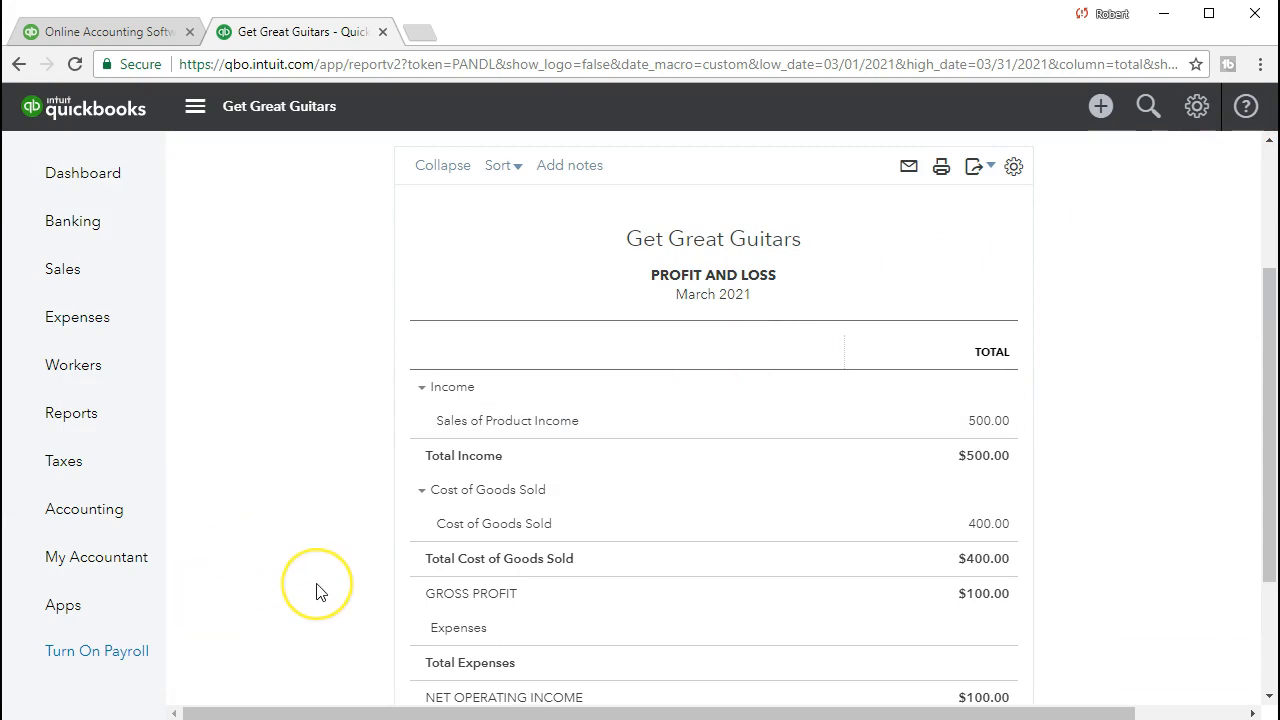
Open the Balance Sheet report and set both the start and end dates of its period to 02/28/2021
left_click(95, 424)
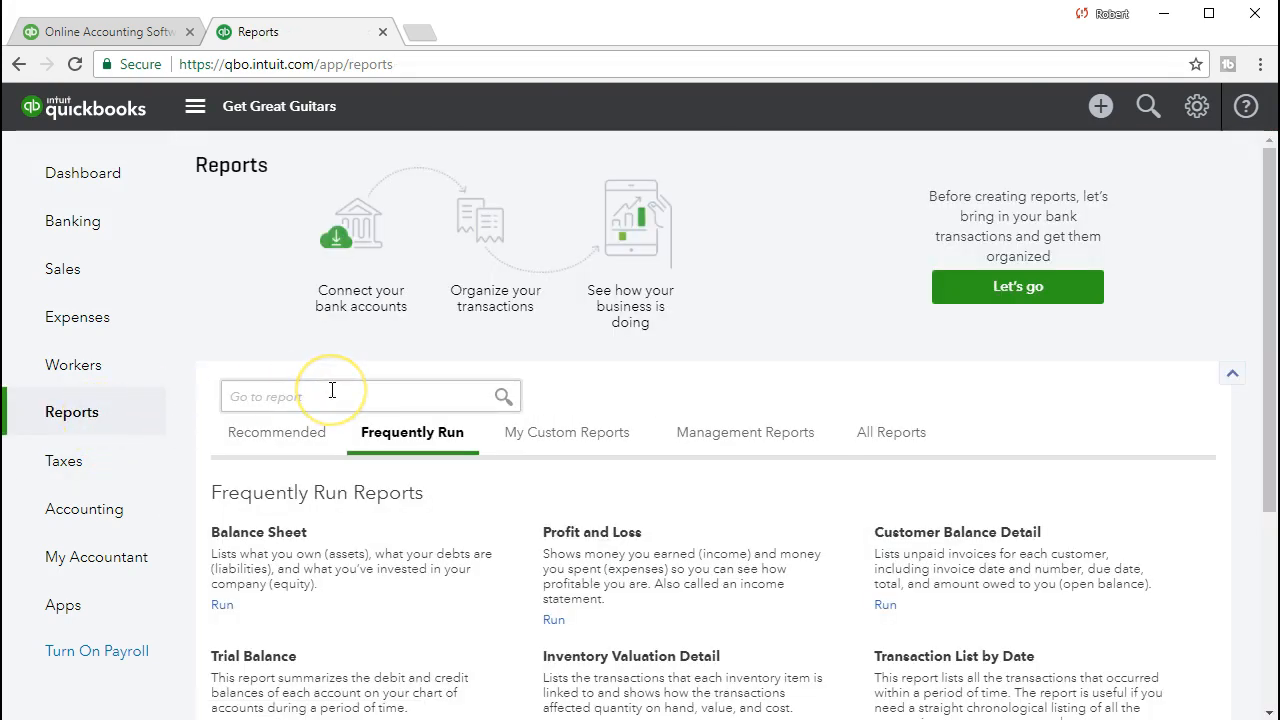
left_click(256, 533)
scroll(485, 400, "up", 2)
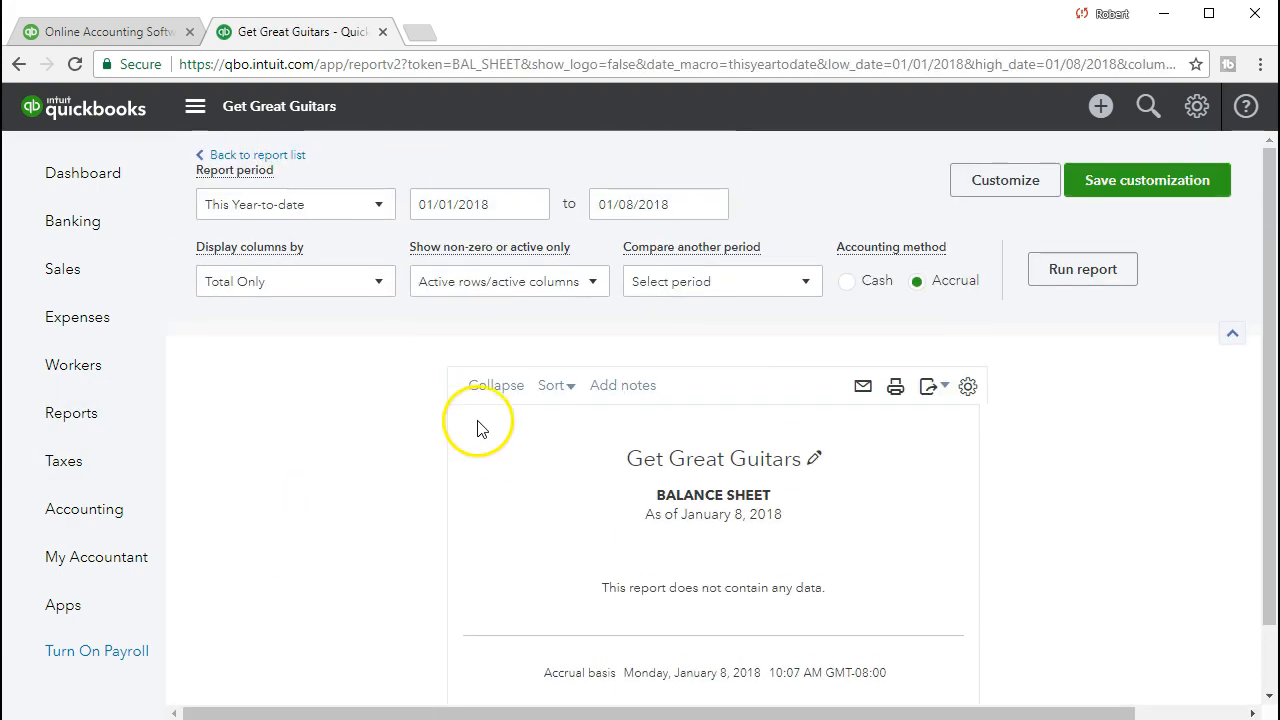
left_click_drag(511, 207, 255, 196)
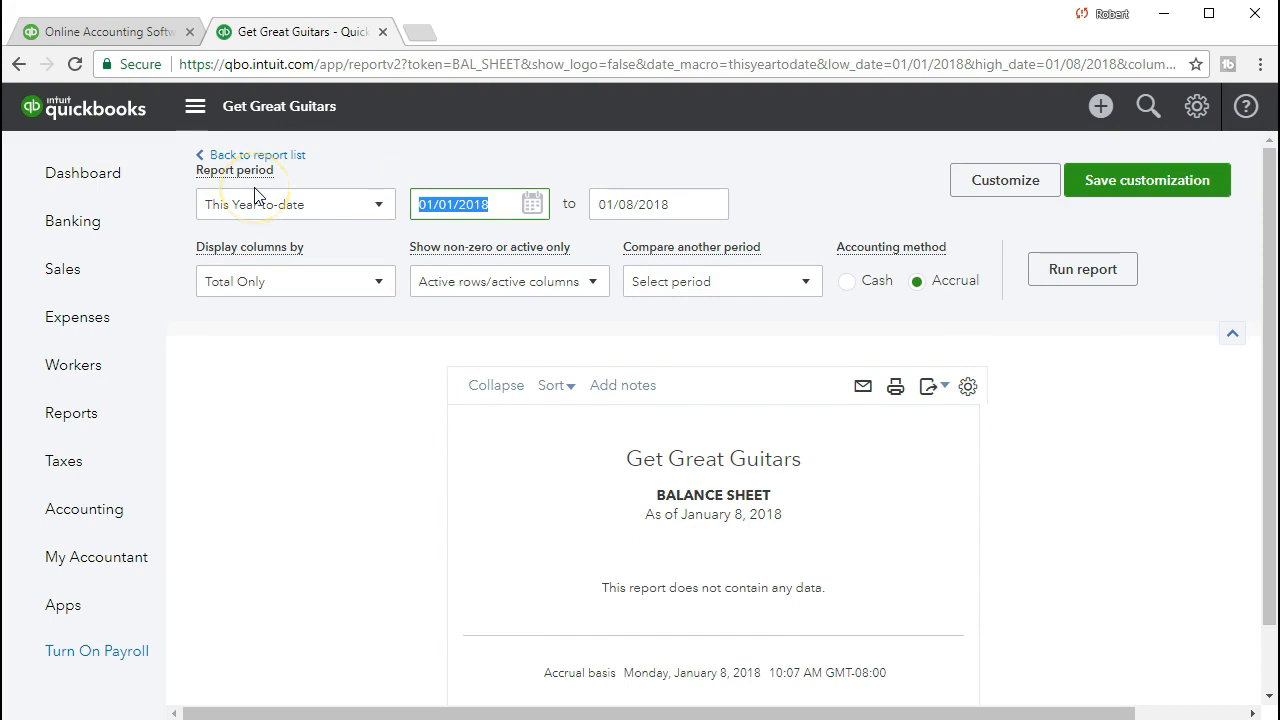
type("022821")
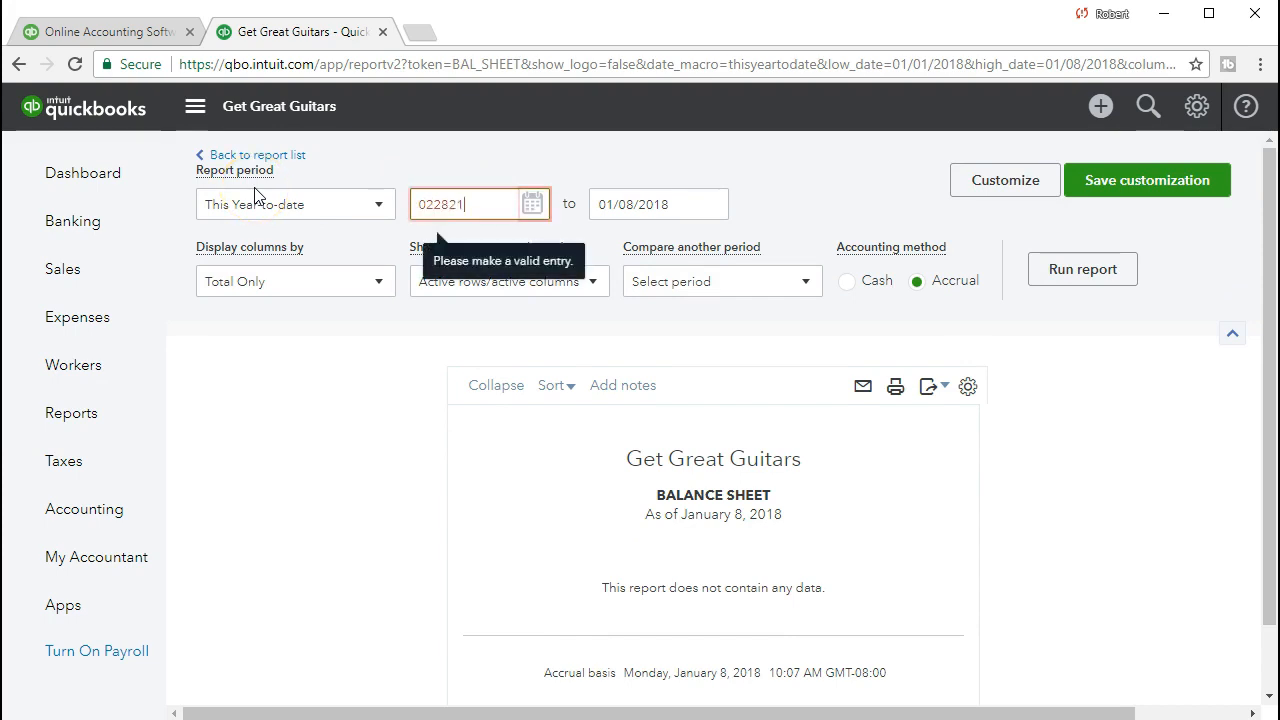
key("Tab")
type("022821")
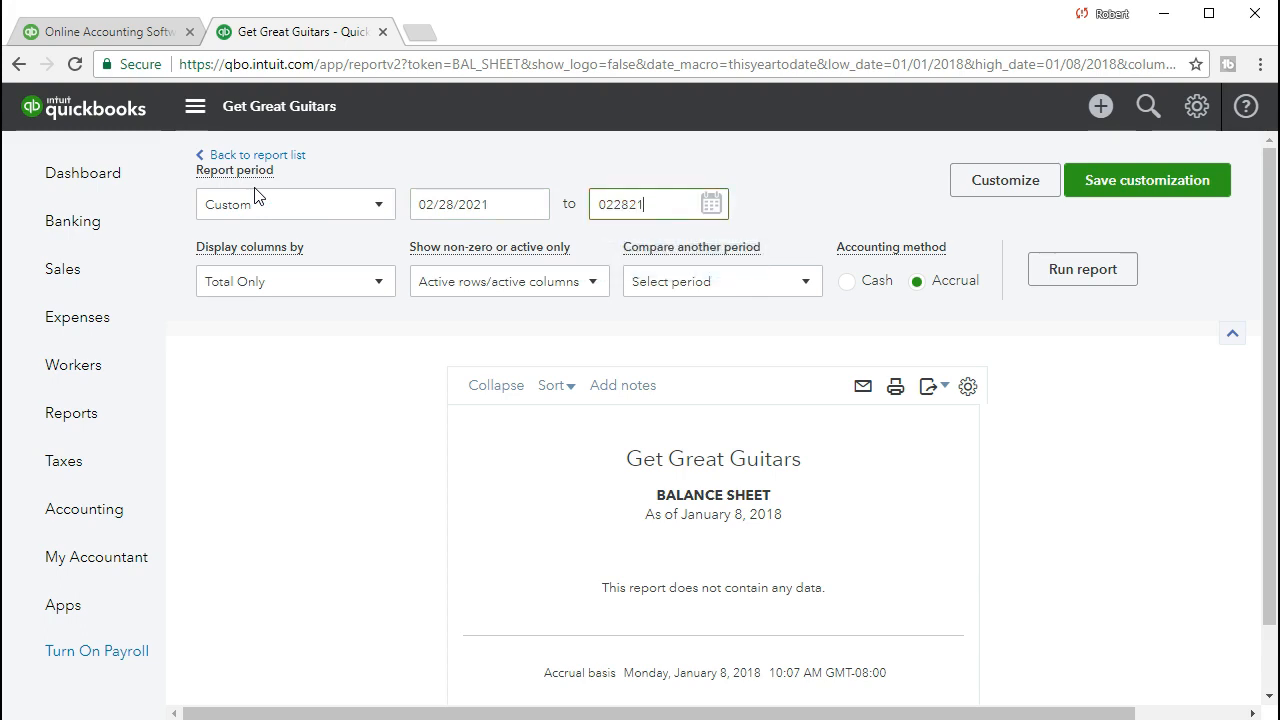
key("Tab")
Change the balance sheet's start date to 01/01/2021 and run the report
left_click_drag(473, 205, 291, 208)
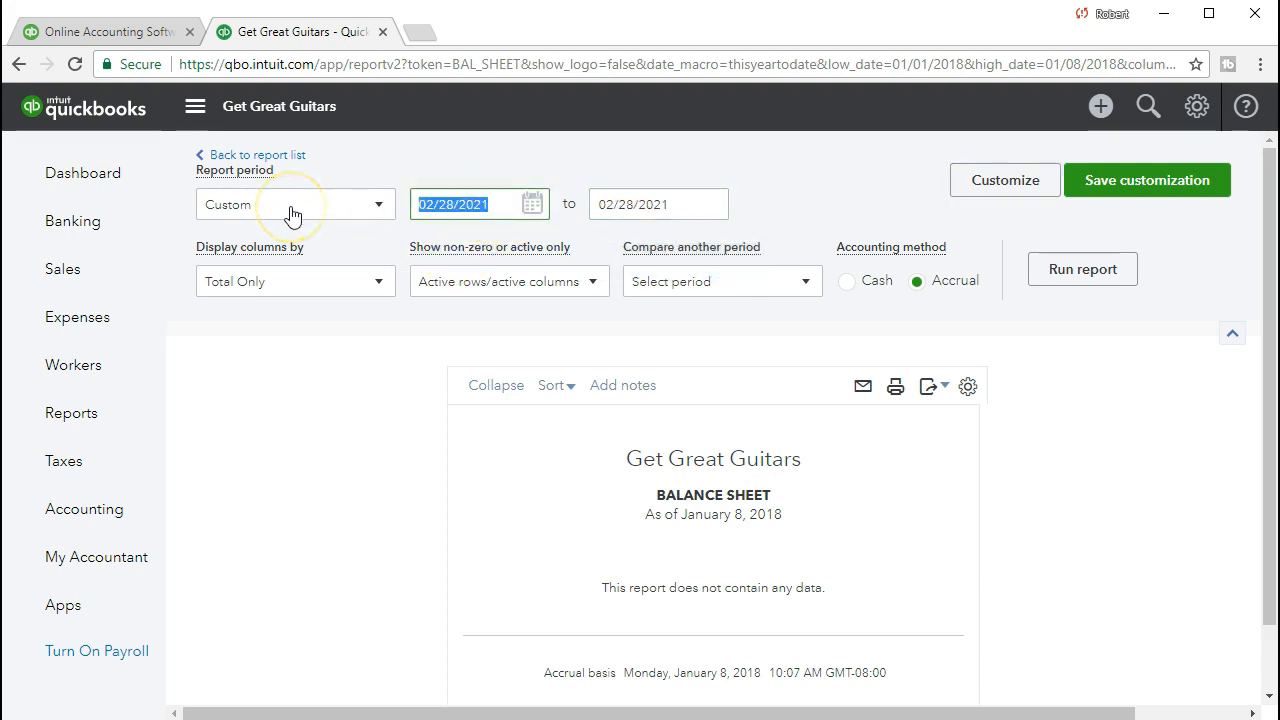
type("010121")
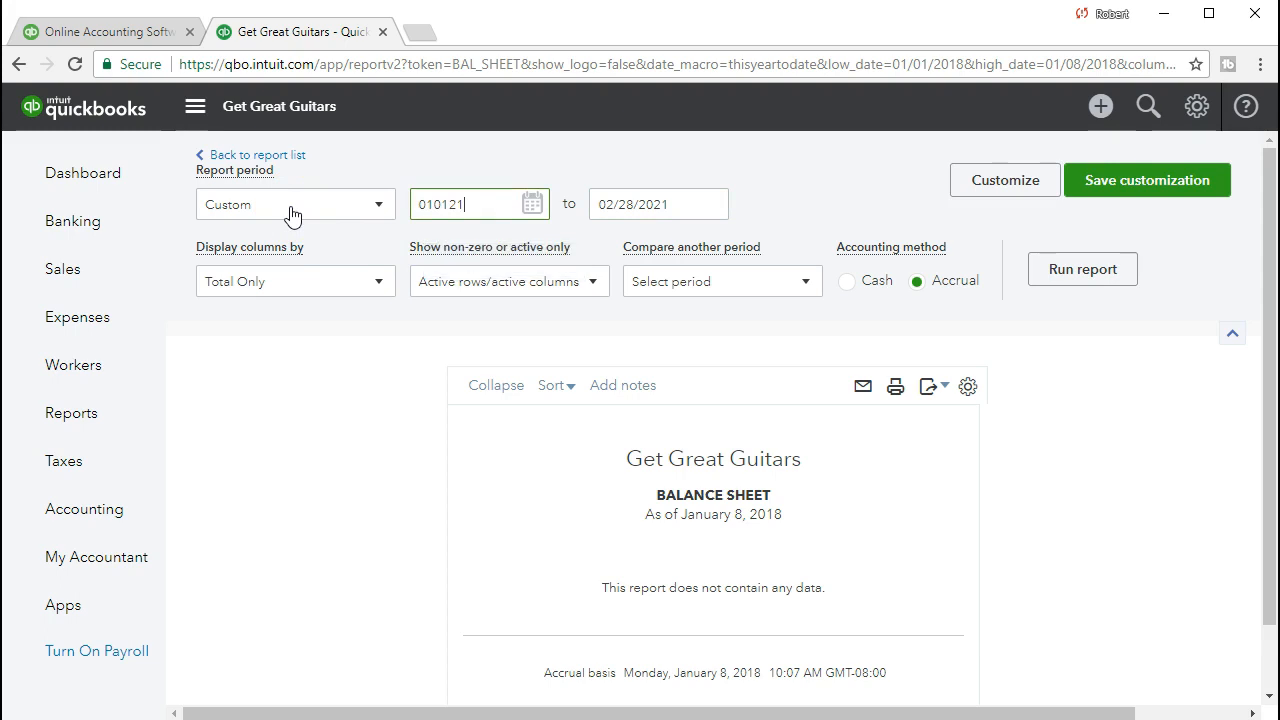
key("Tab")
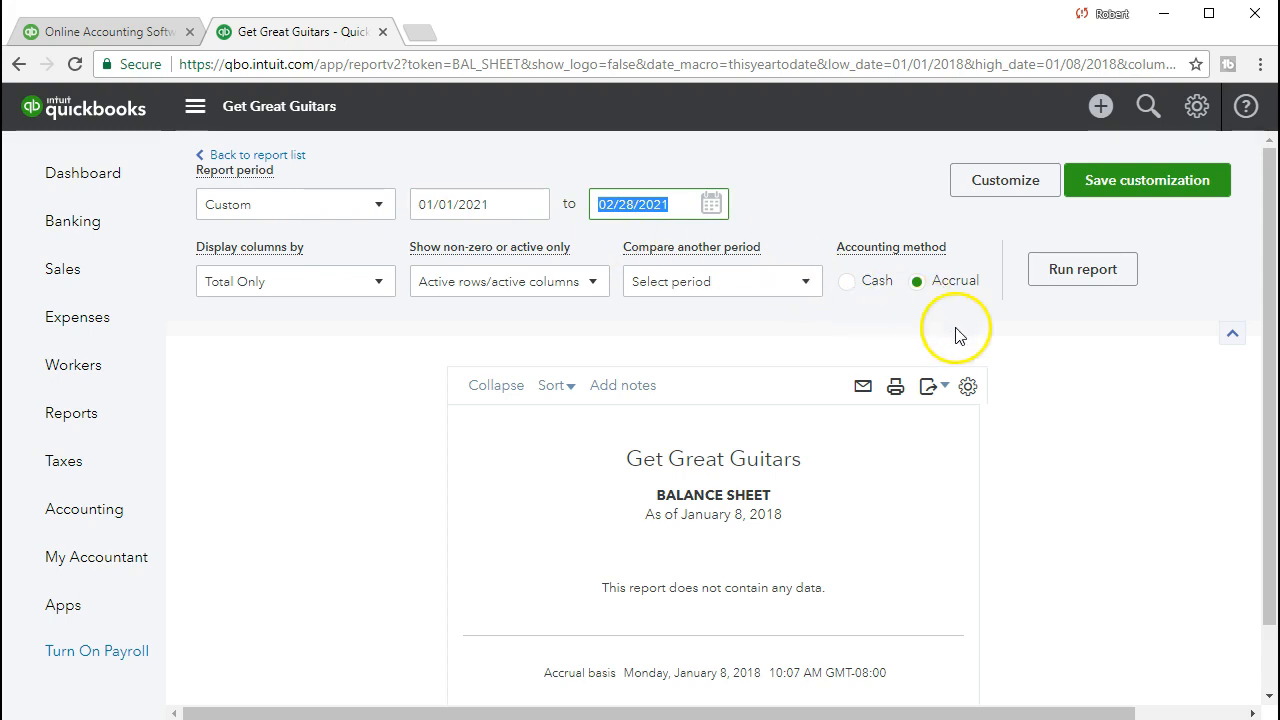
left_click(1046, 285)
scroll(1045, 285, "down", 2)
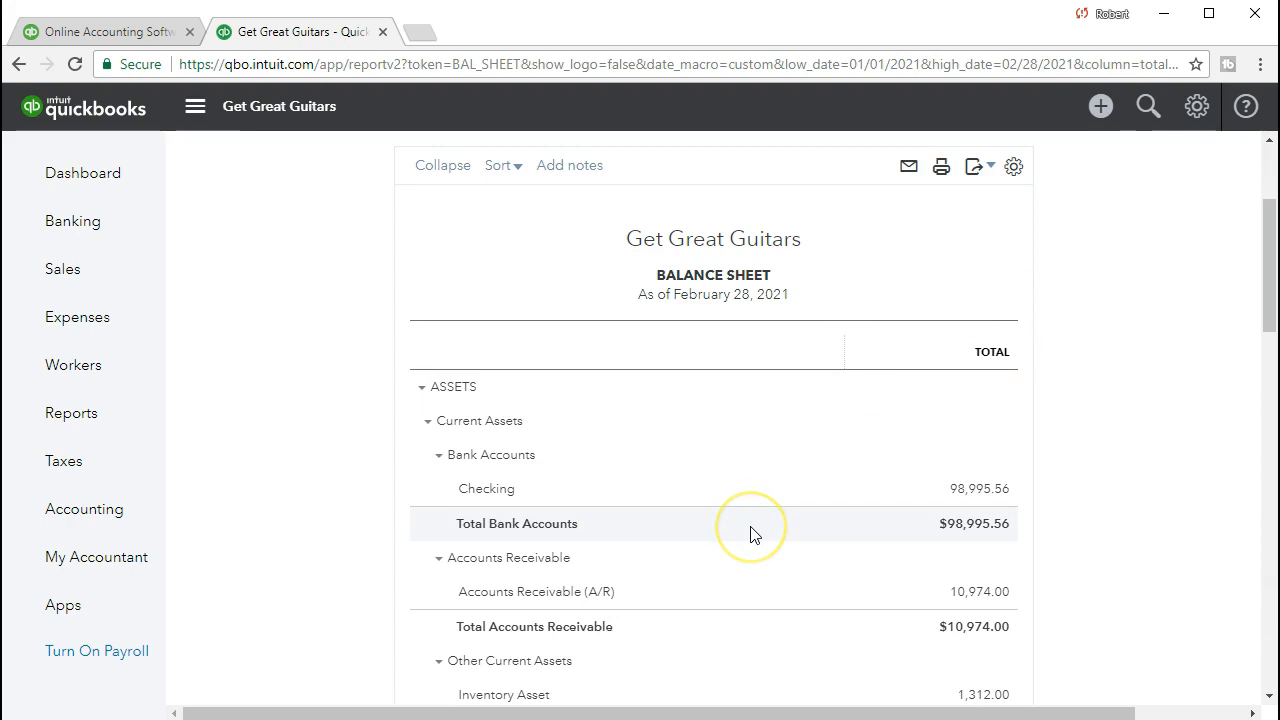
Open the transaction detail behind the balance sheet's Accounts Receivable (A/R) amount and find the 02/28/2021 adjusting entry
scroll(751, 534, "down", 3)
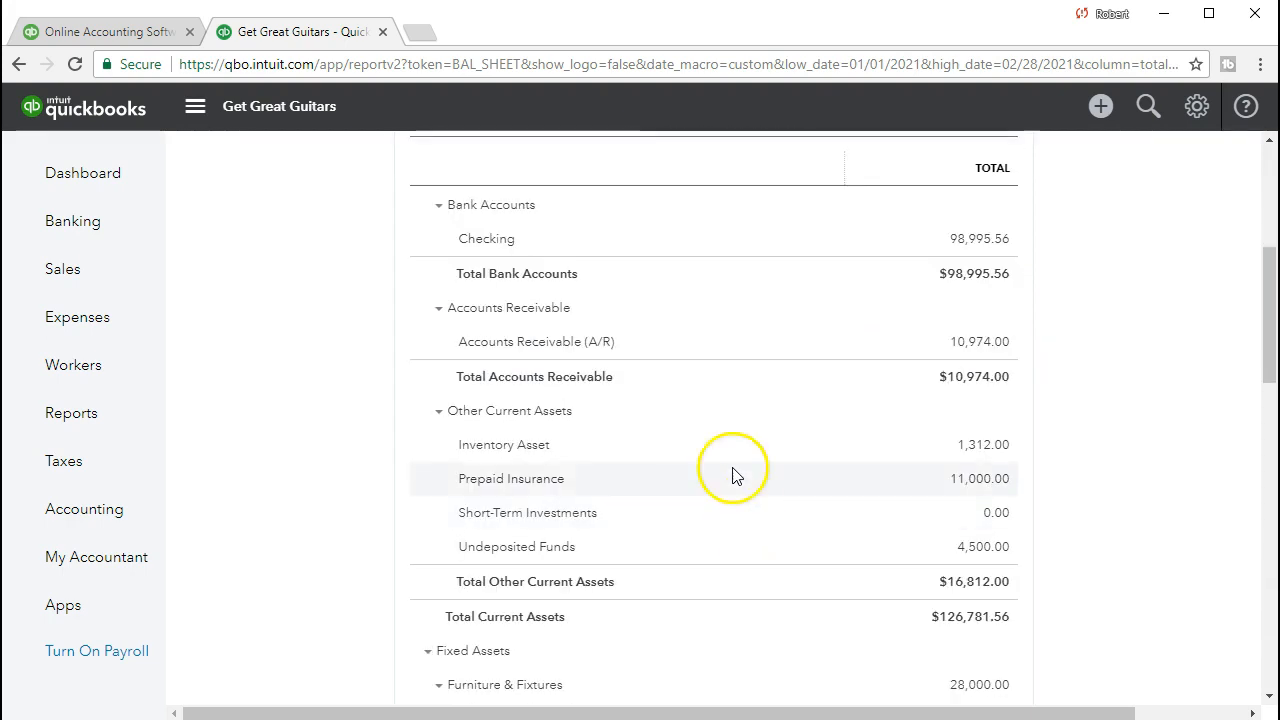
left_click(968, 342)
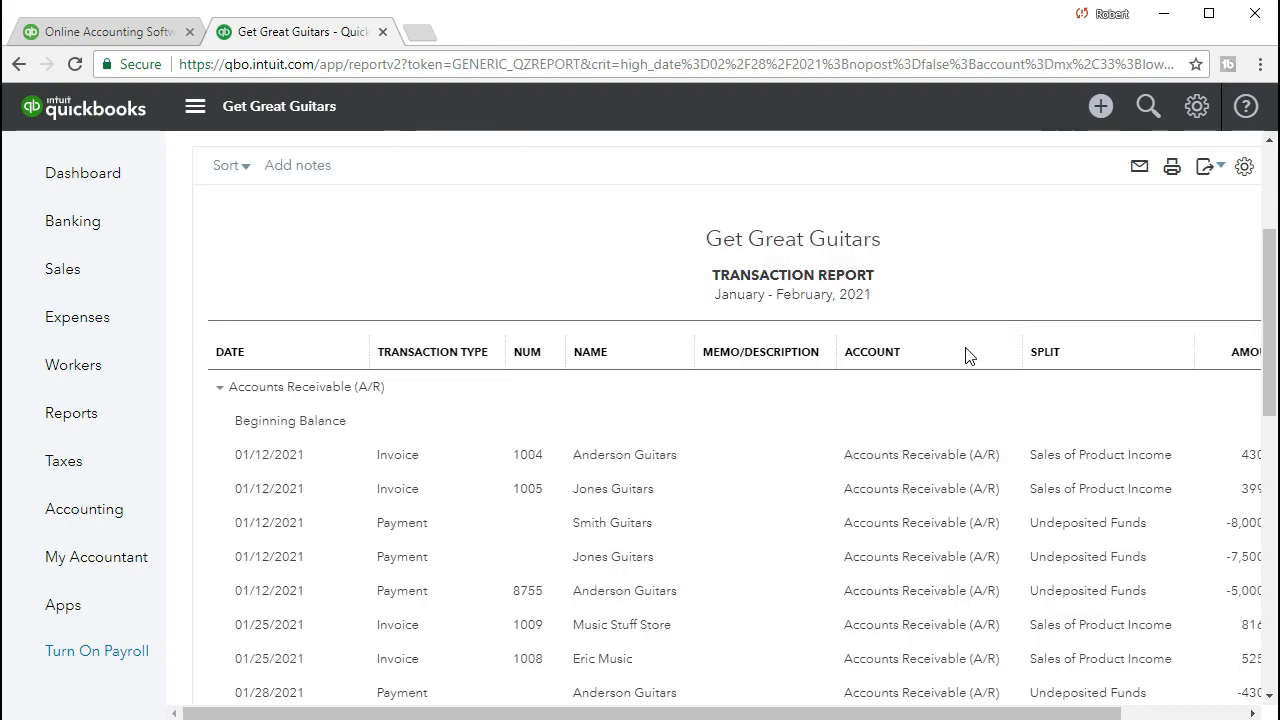
scroll(968, 355, "down", 5)
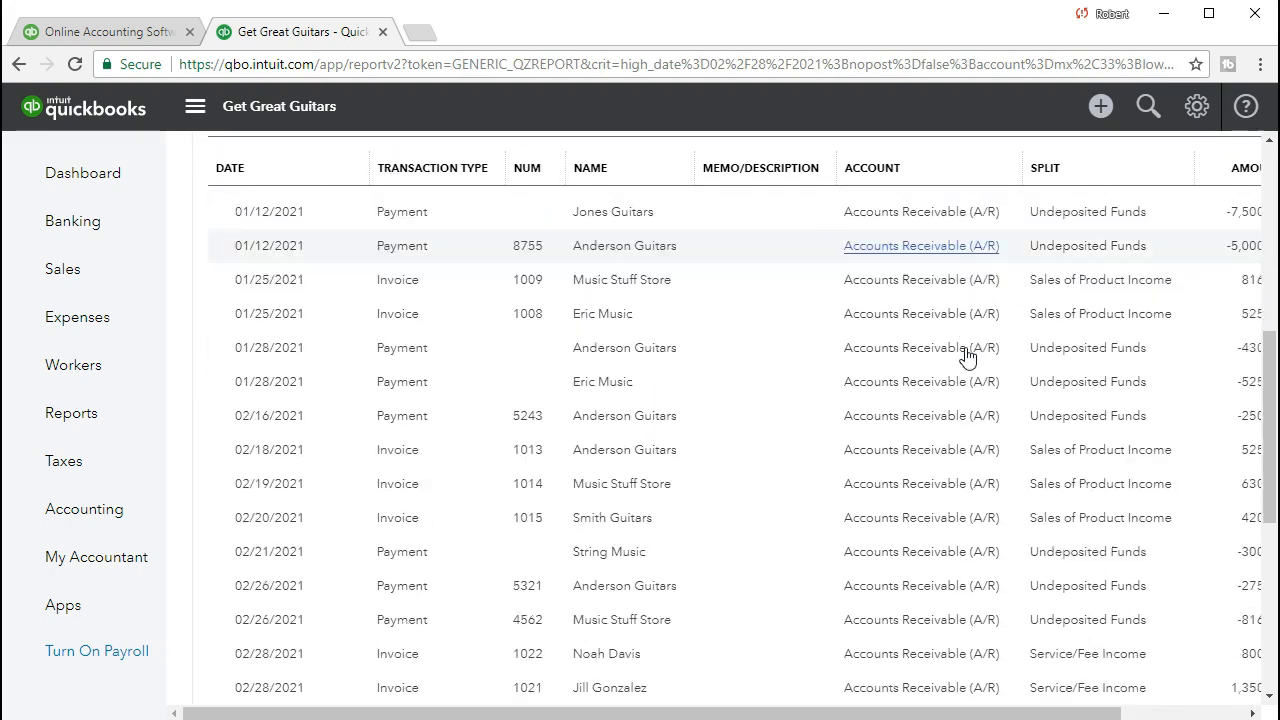
scroll(968, 355, "down", 2)
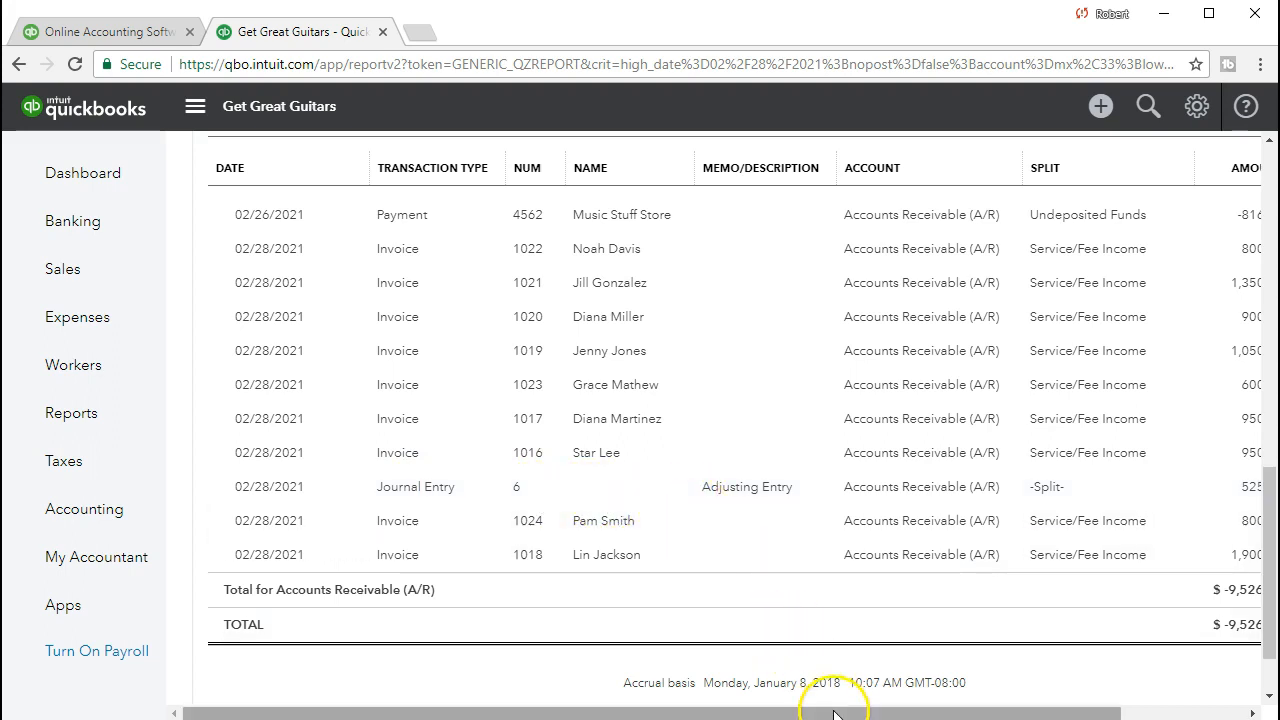
Open the 02/28/2021 adjusting journal entry from its amount in the transaction report, review its lines and close it
left_click_drag(834, 714, 966, 708)
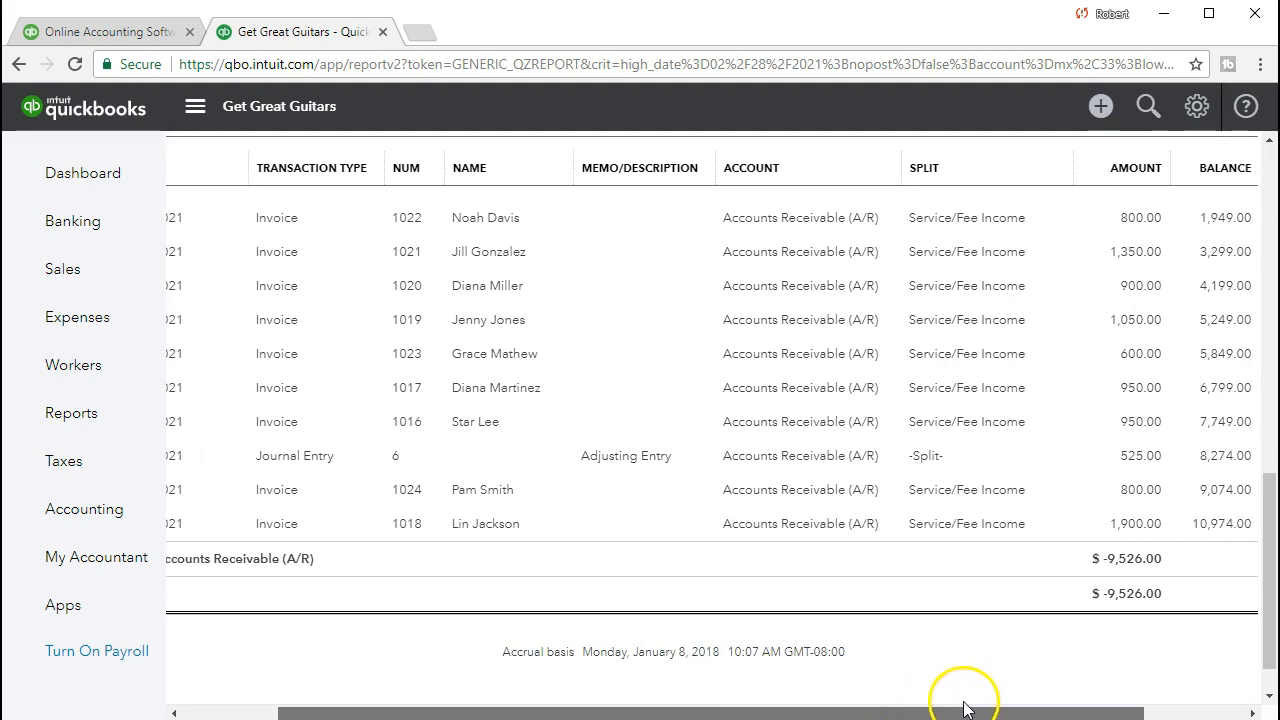
left_click(1140, 458)
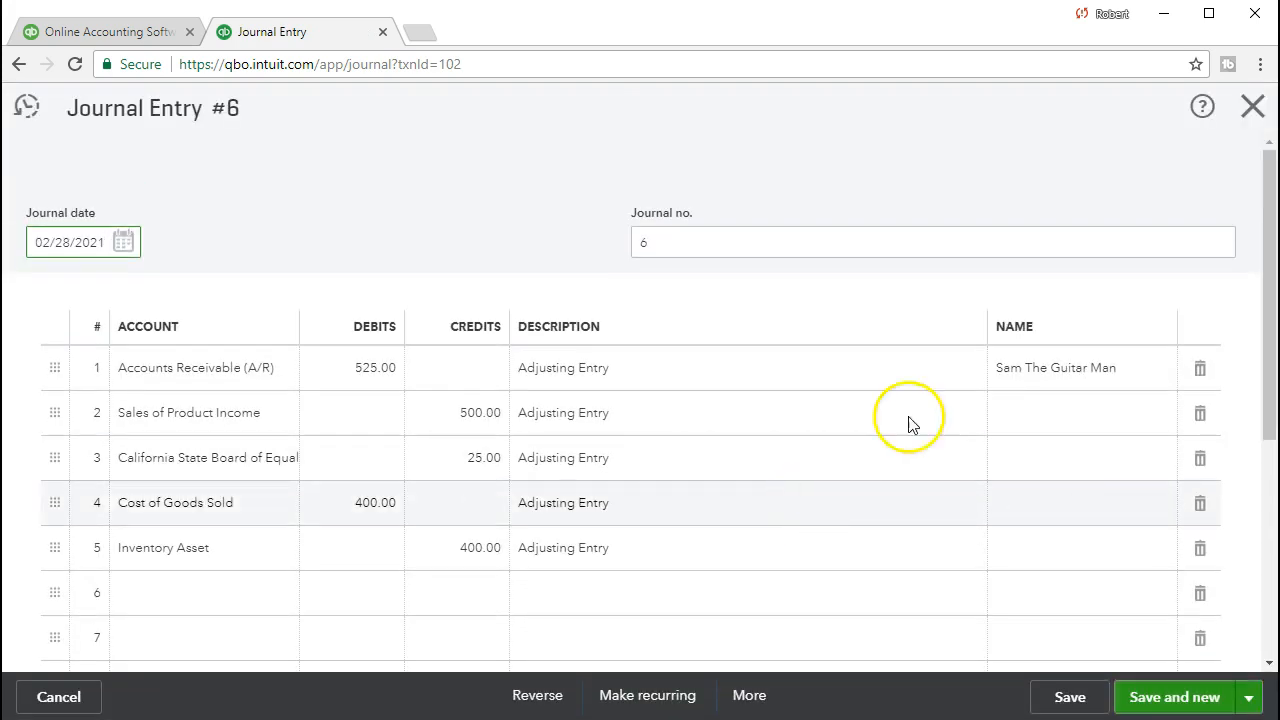
left_click(1244, 118)
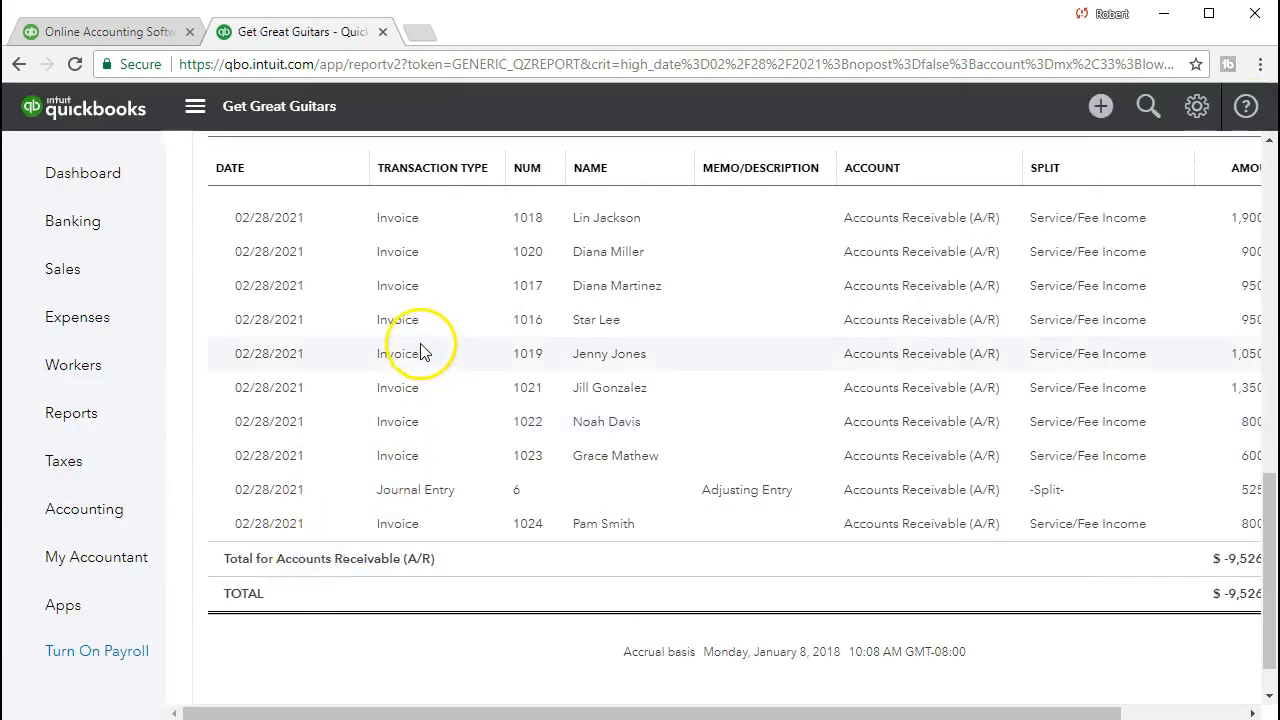
Extend the Accounts Receivable transaction report's end date to 03/31/2021 and rerun it
scroll(335, 470, "up", 6)
scroll(335, 470, "up", 5)
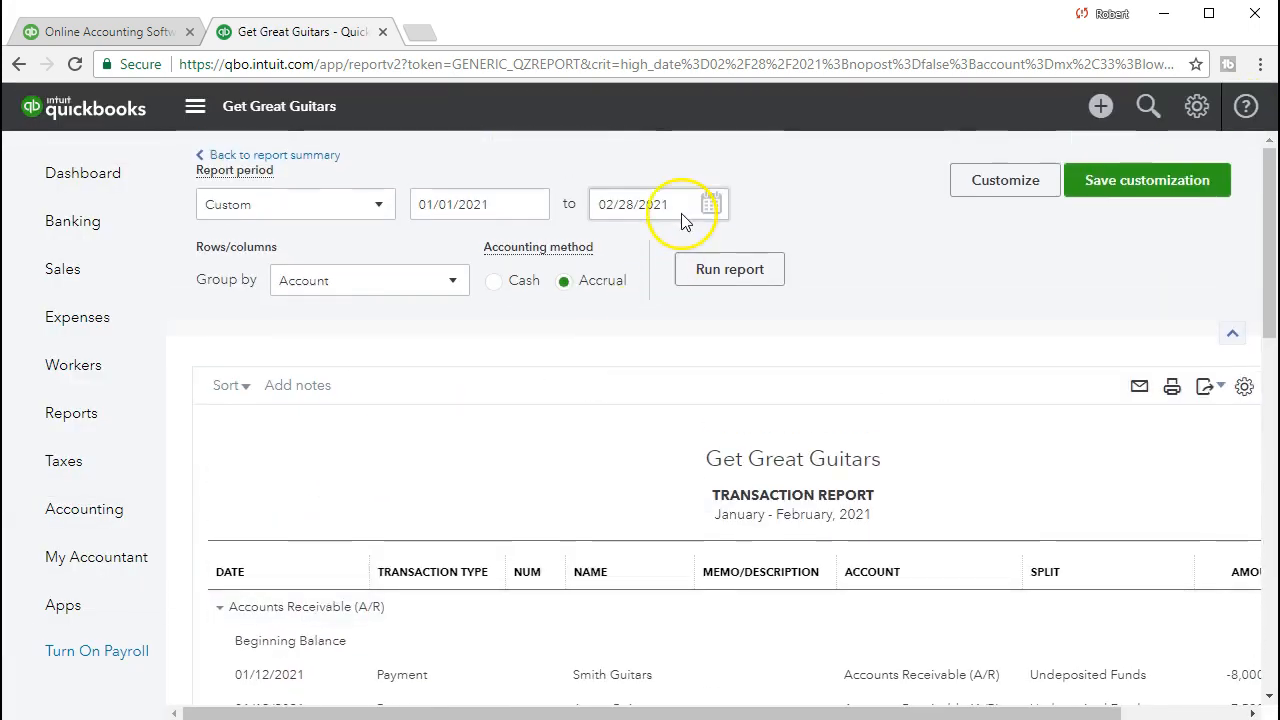
left_click(657, 204)
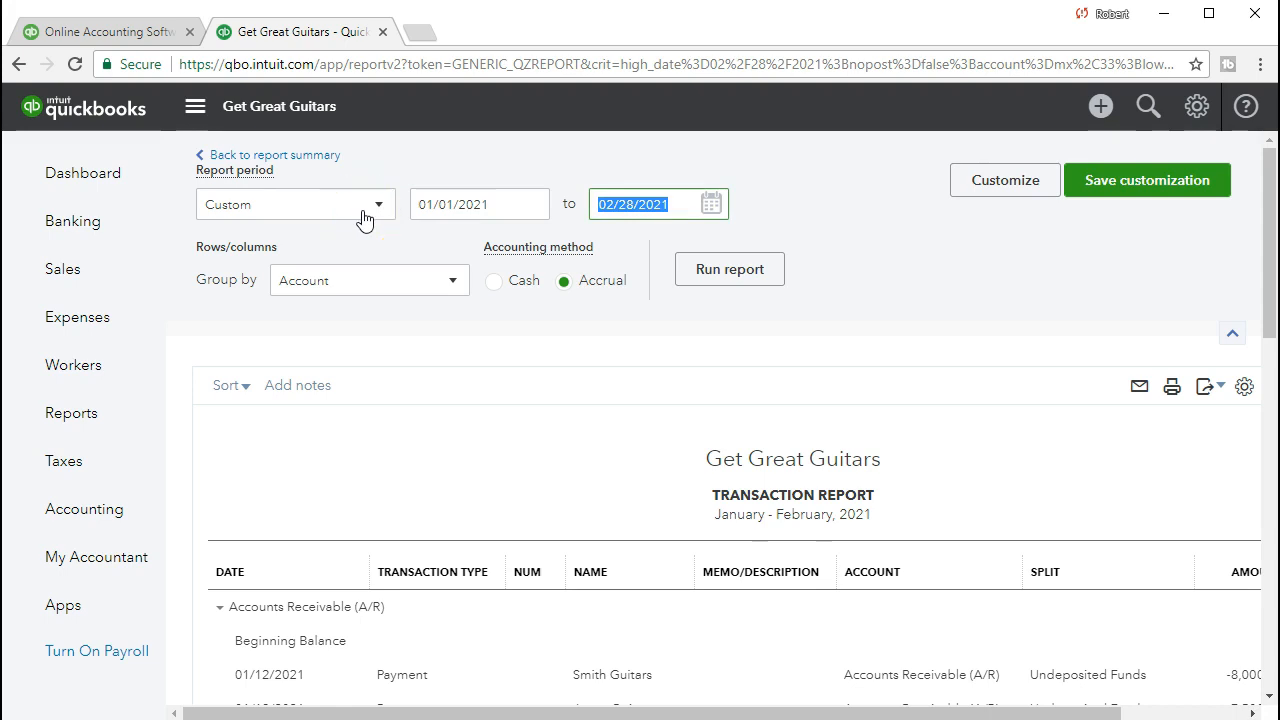
type("03")
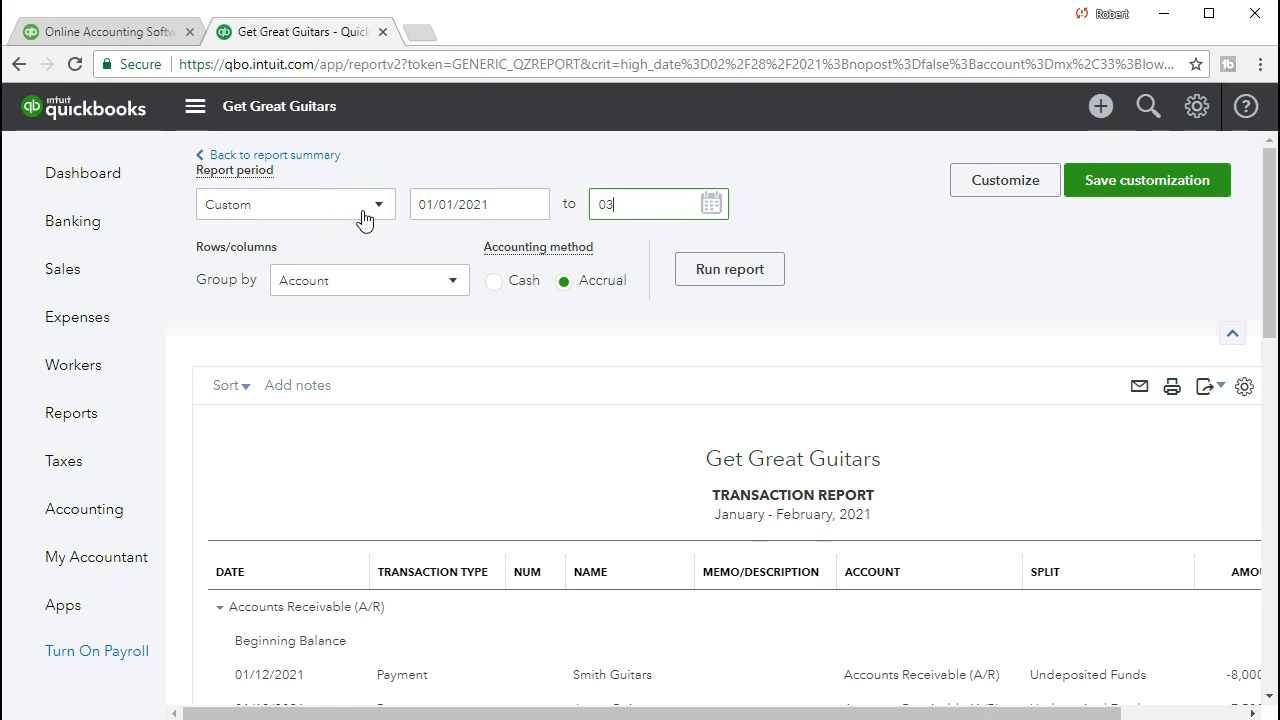
type("/31/2021")
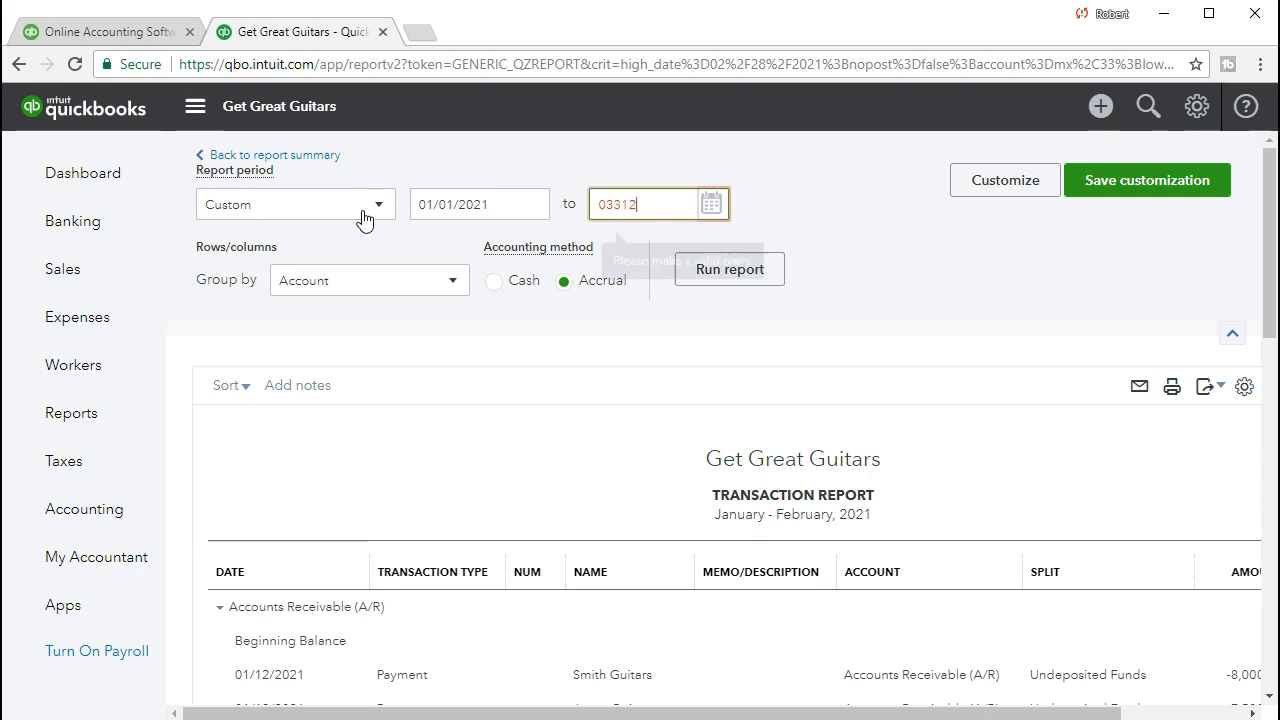
key("Tab")
left_click(733, 281)
scroll(800, 330, "down", 2)
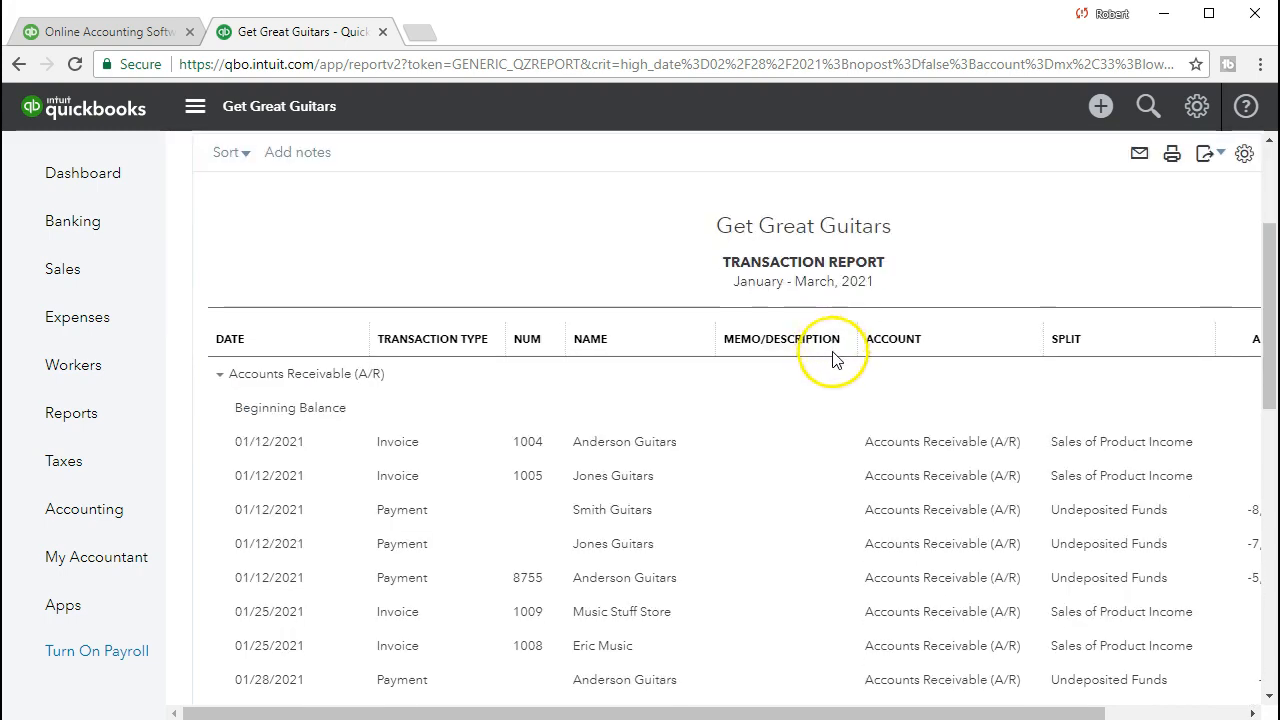
Compare the 02/28/2021 adjusting entry with the 03/03/2021 invoice in the Accounts Receivable detail, and return to the balance sheet
scroll(834, 366, "down", 10)
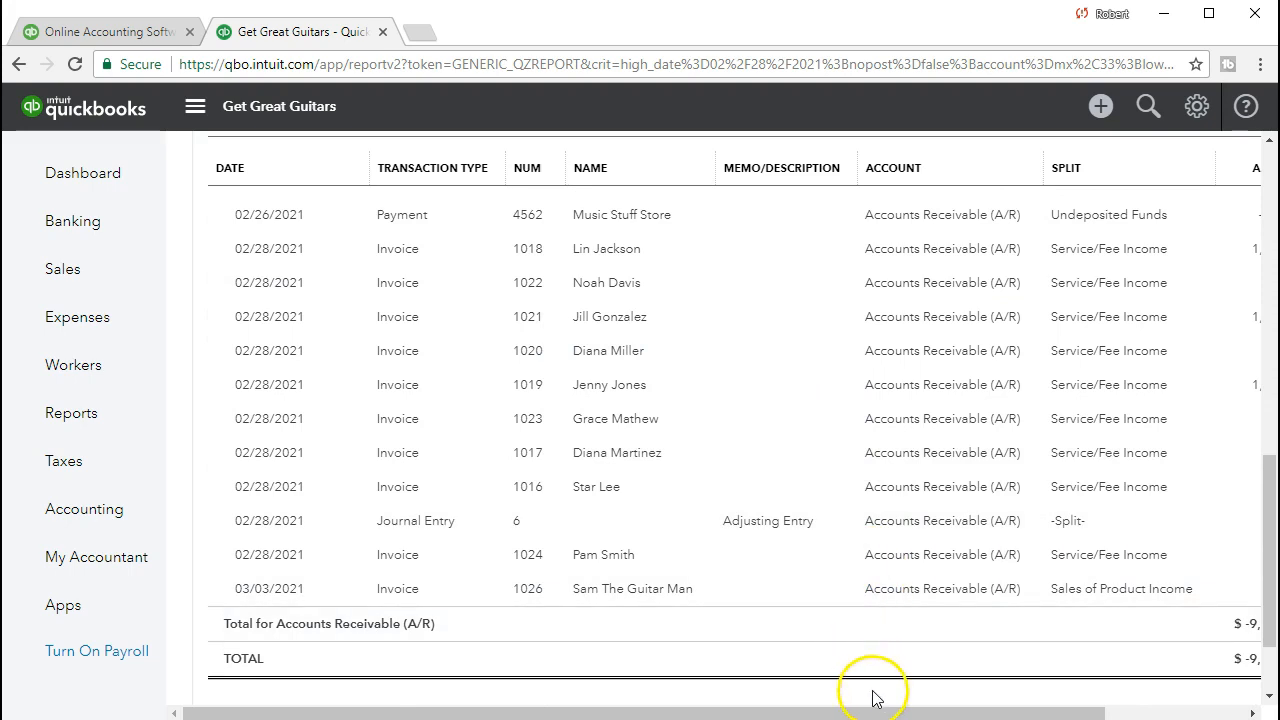
left_click_drag(905, 712, 945, 712)
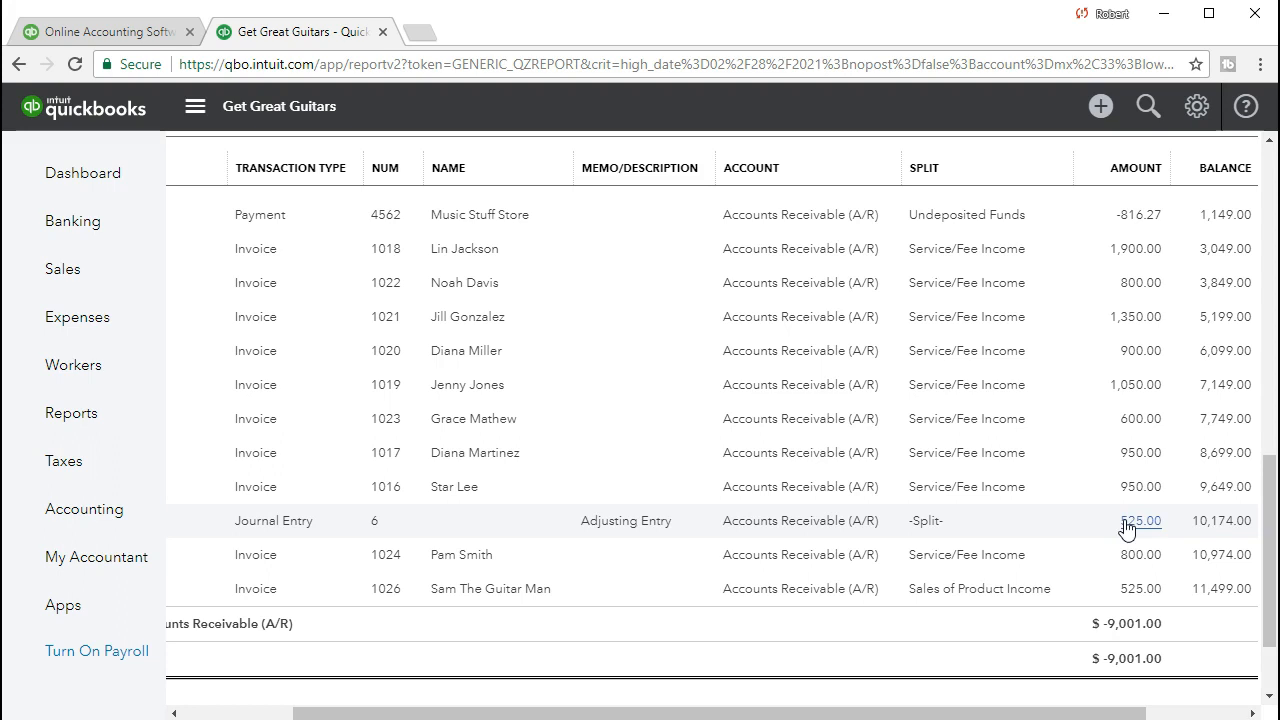
left_click(1109, 602)
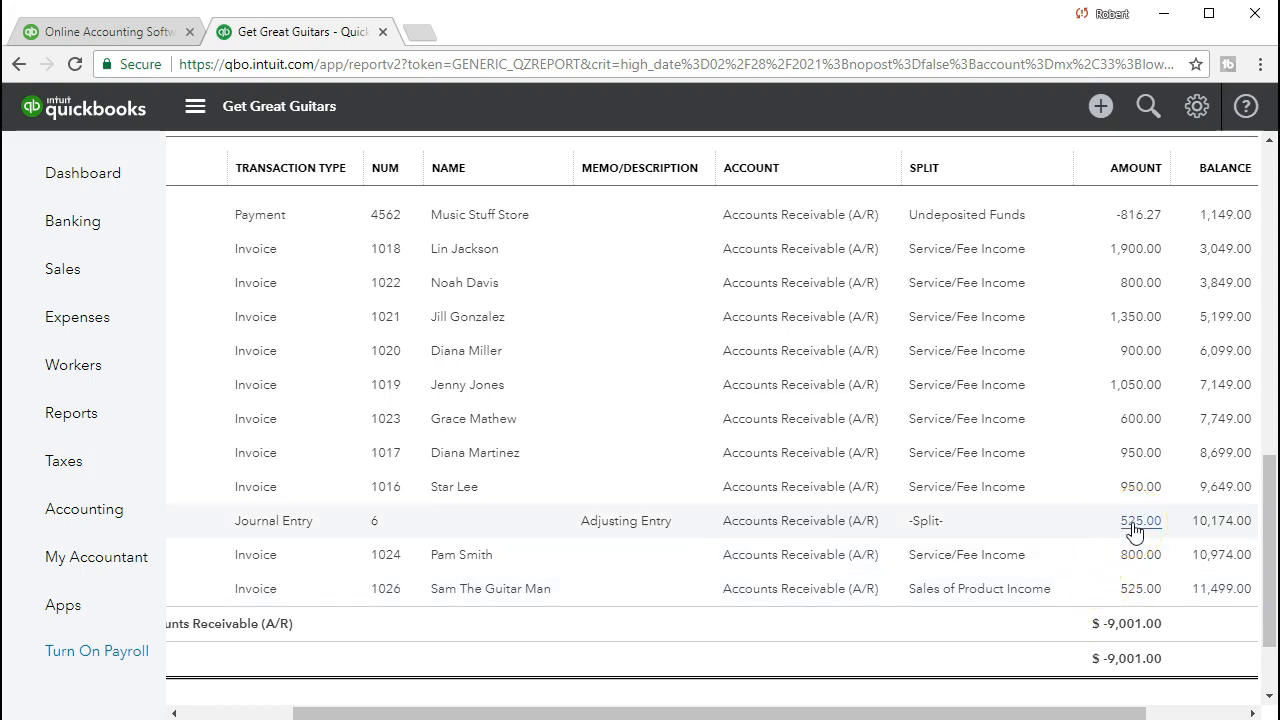
left_click(1112, 523)
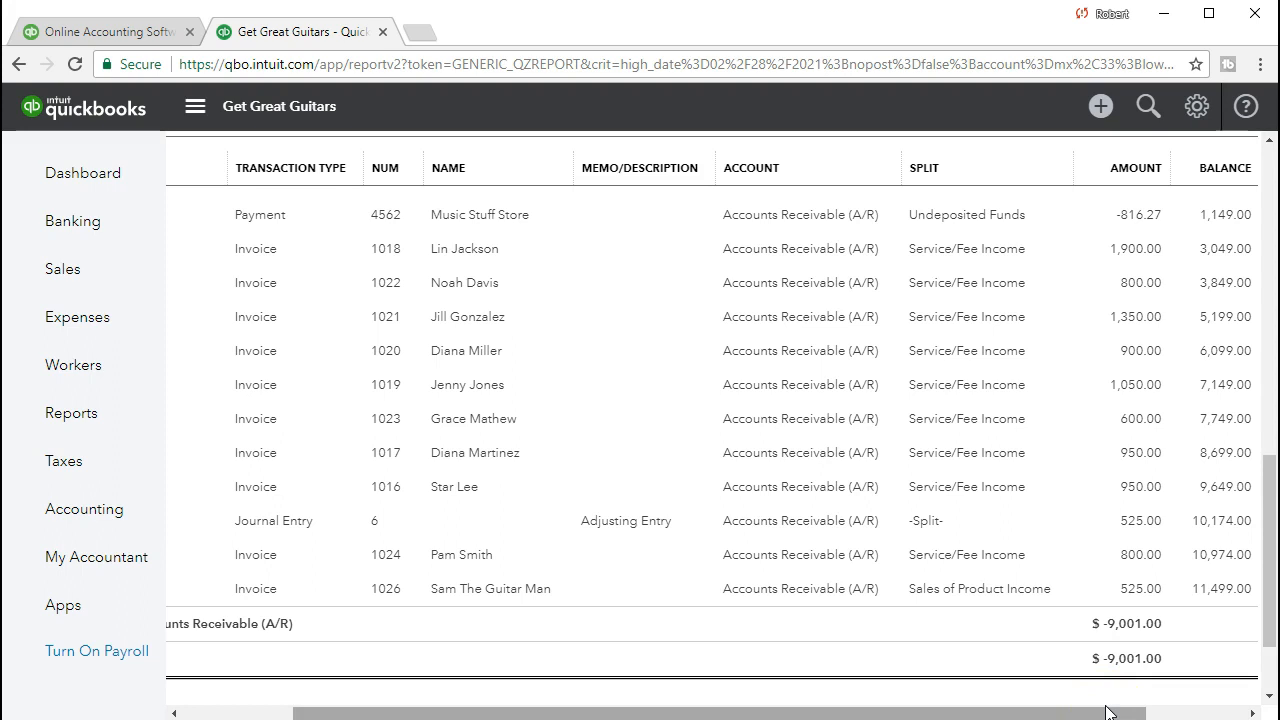
left_click_drag(1098, 714, 943, 712)
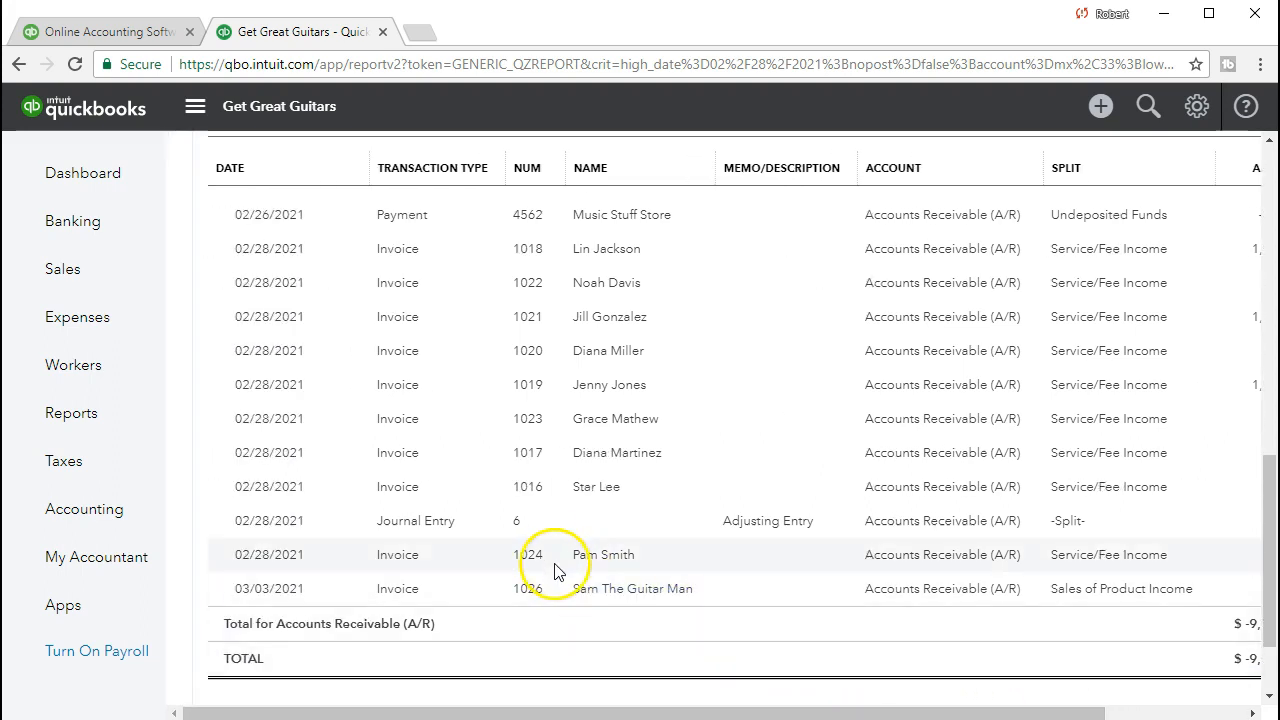
scroll(555, 568, "up", 15)
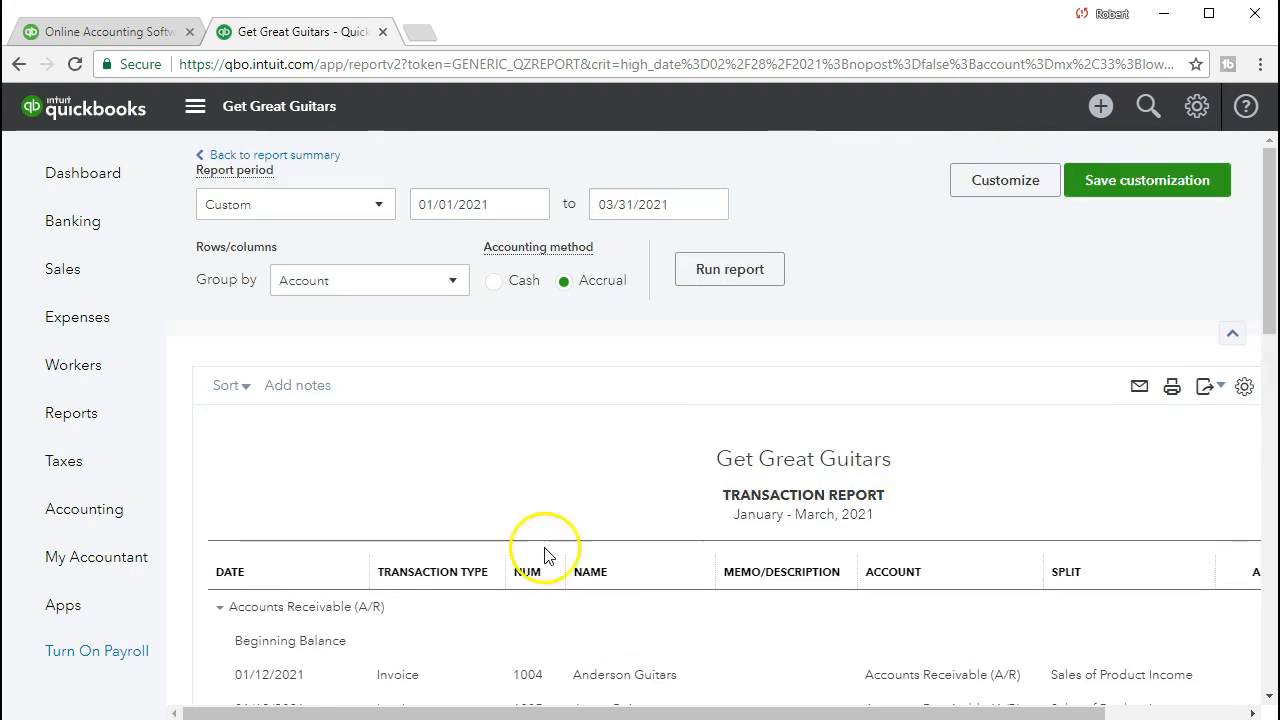
left_click(316, 158)
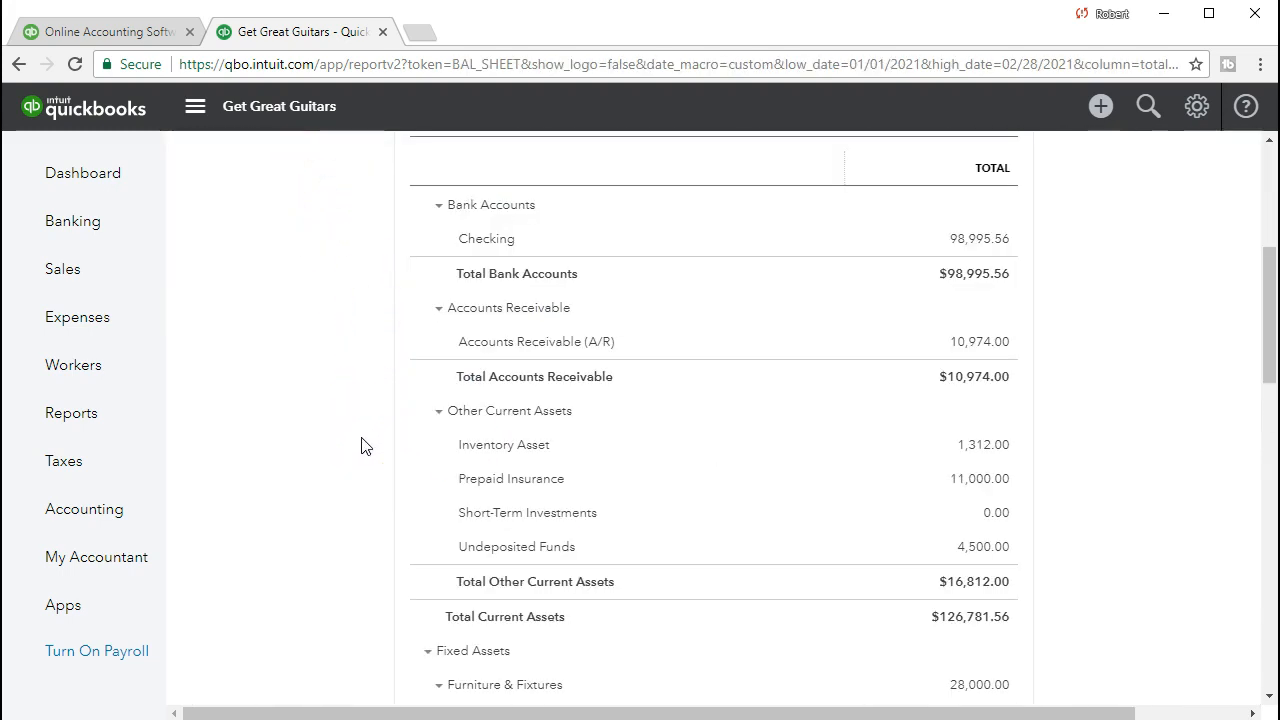
Open the Profit and Loss report from the frequently run reports
left_click(100, 430)
left_click(243, 400)
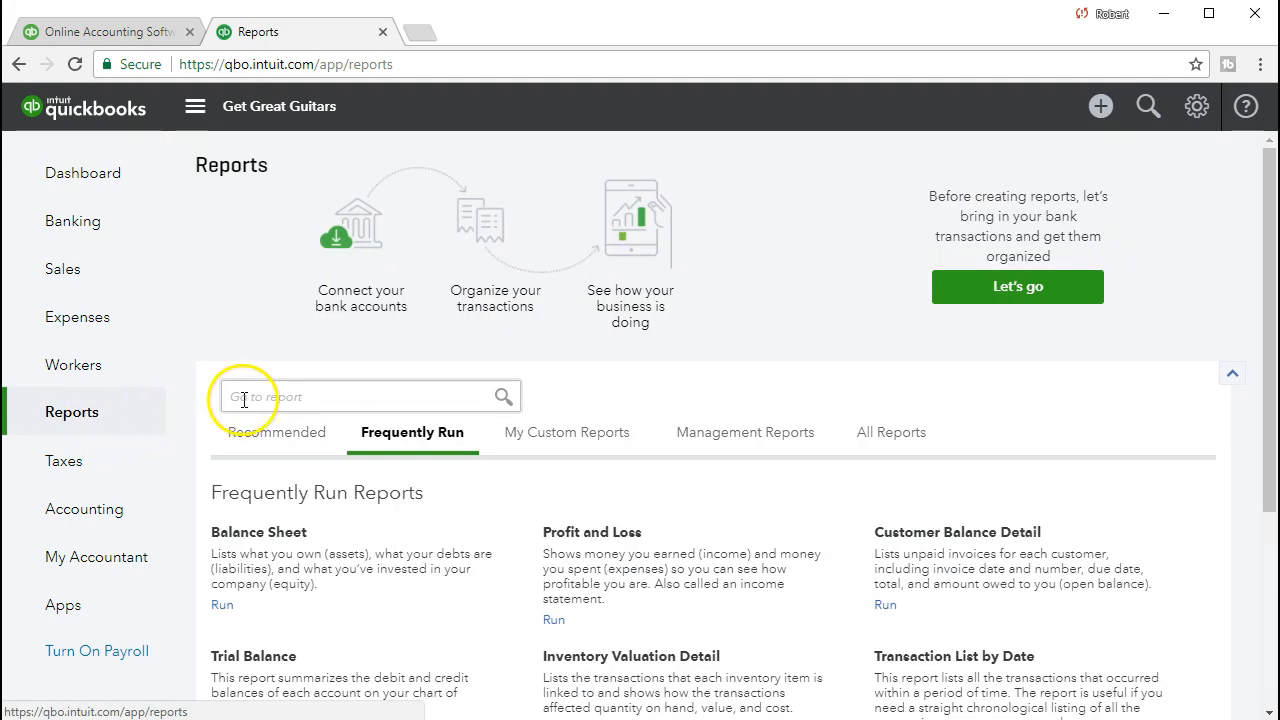
left_click(590, 533)
Set the Profit and Loss period to 01/01/2021 through 02/28/2021 and run the report
double_click(461, 195)
left_click_drag(461, 190, 322, 192)
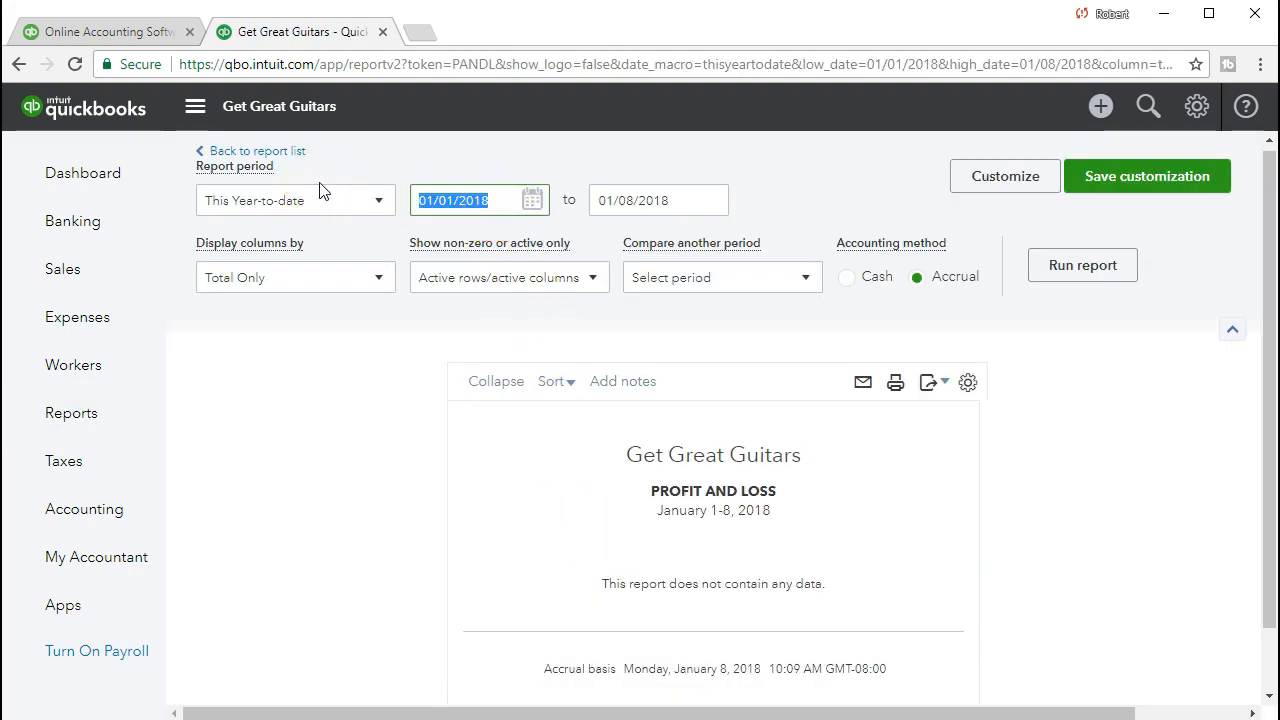
type("01/01/2021")
key("Tab")
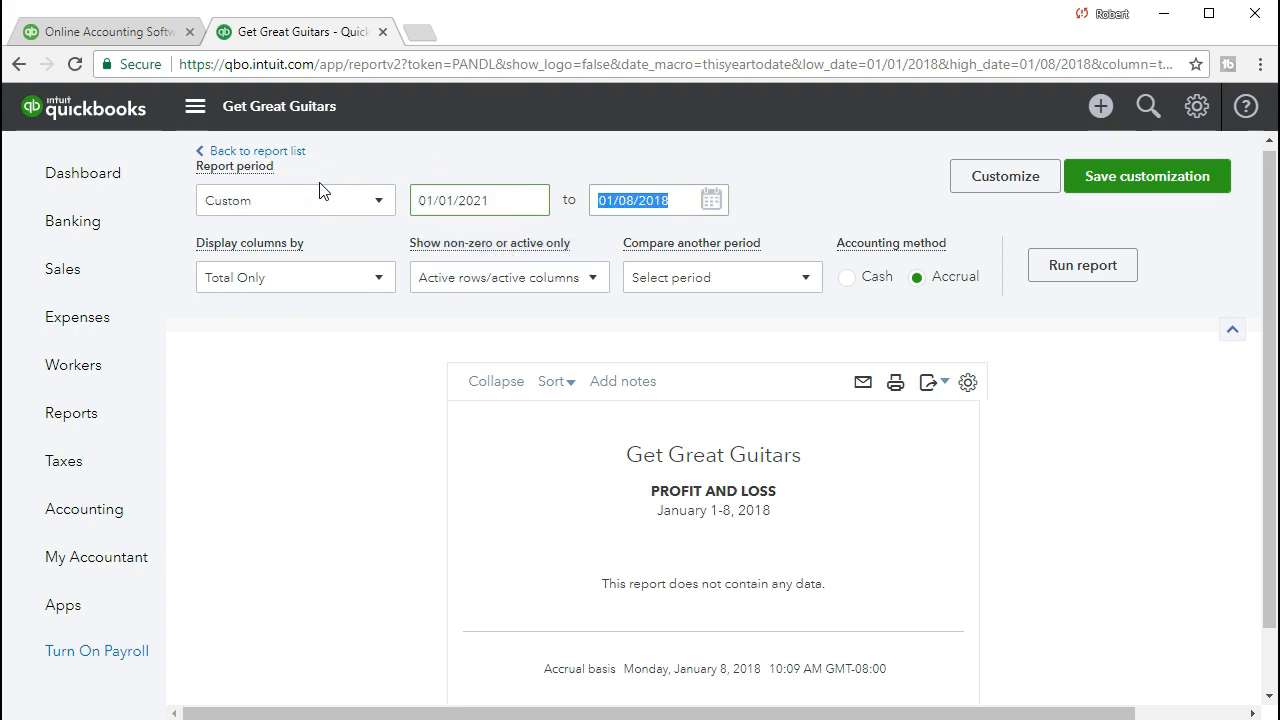
type("02/28/2021")
key("Tab")
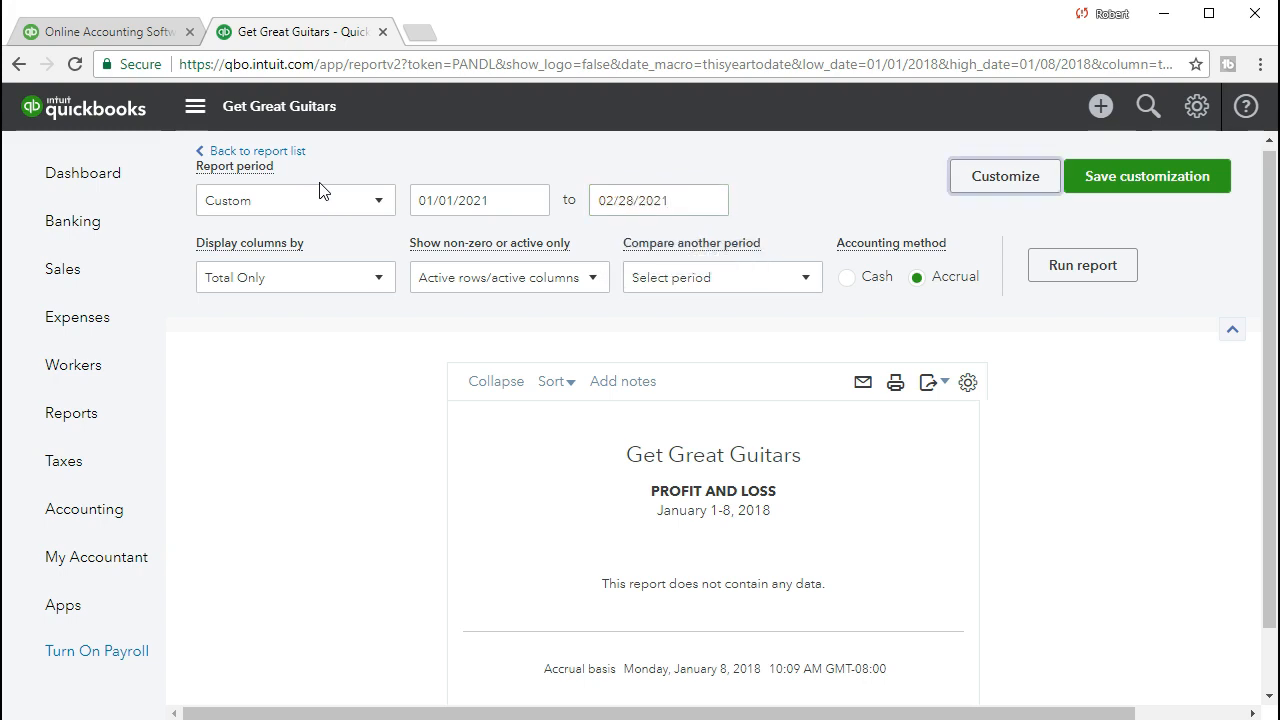
left_click(1065, 277)
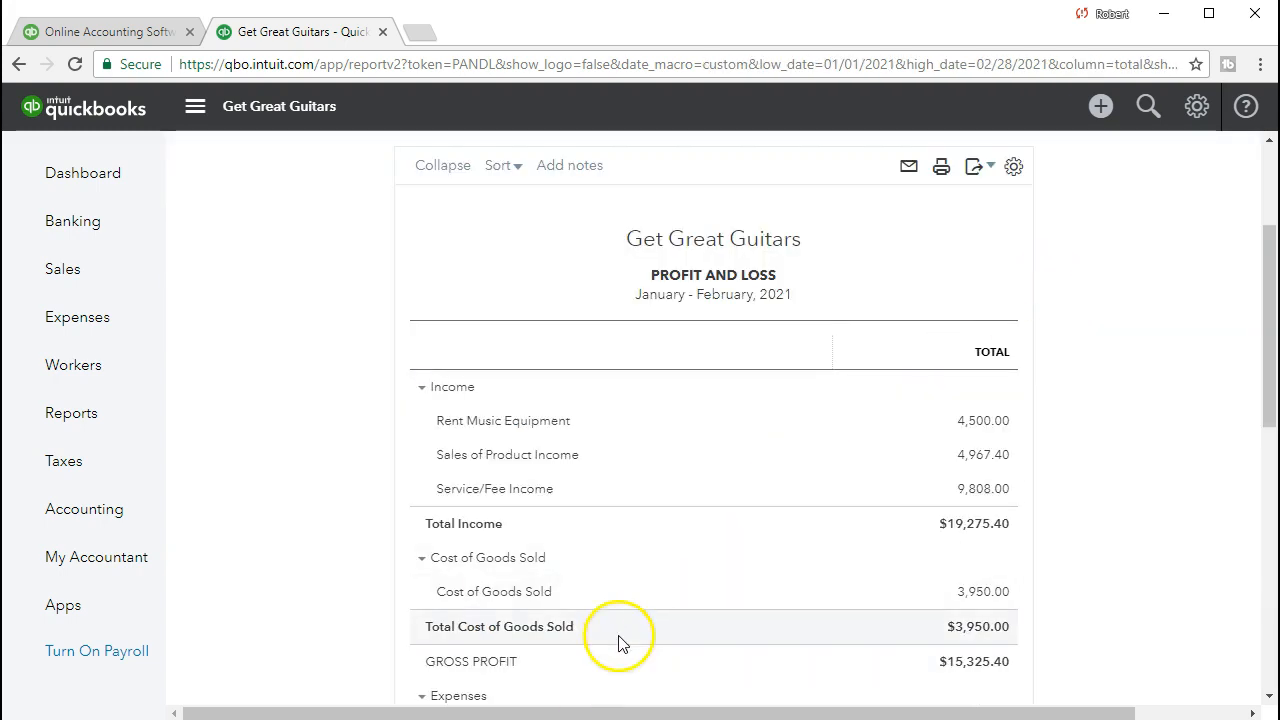
Open the transaction detail behind the Sales of Product Income total in the Profit and Loss report
scroll(688, 595, "down", 1)
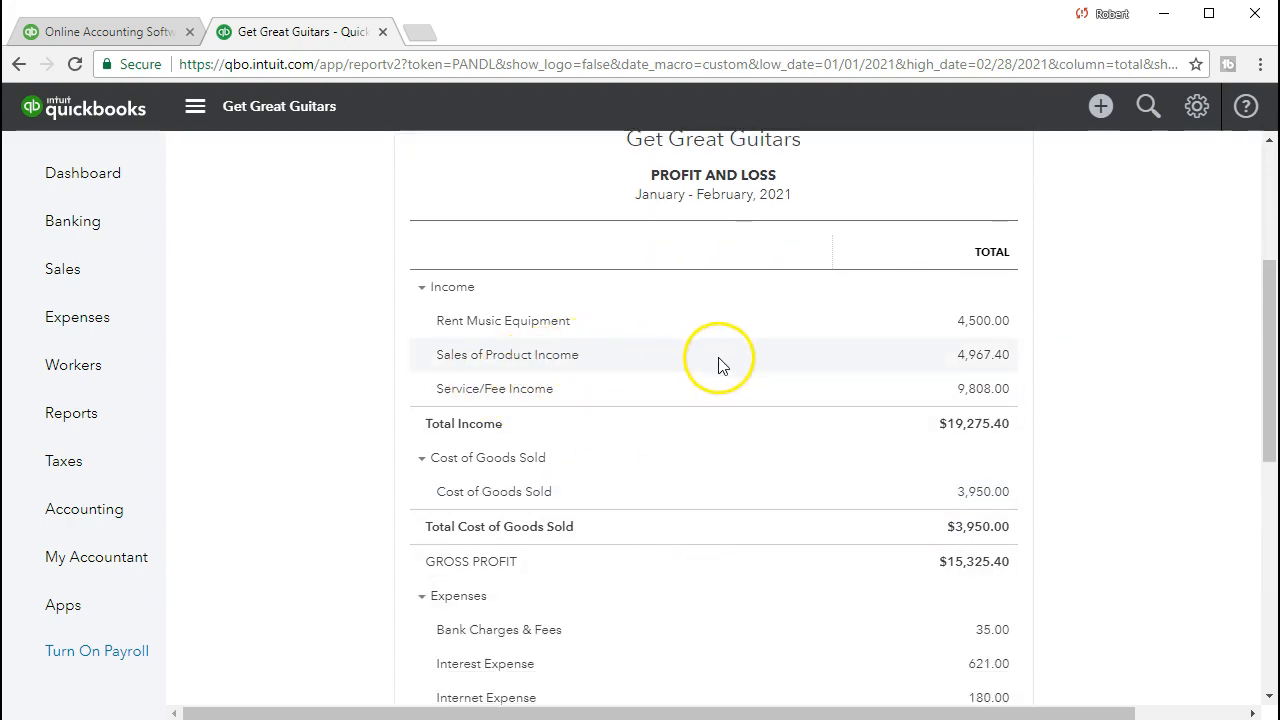
left_click(992, 367)
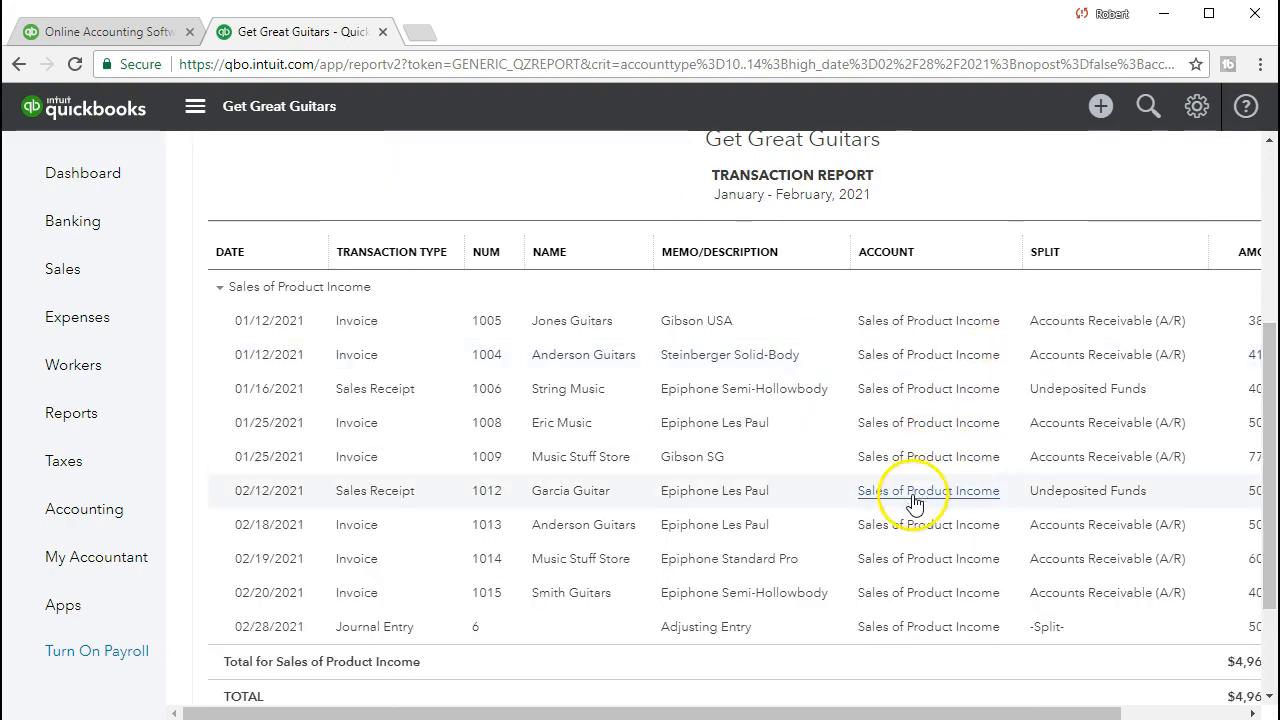
Set the end date of the Sales of Product Income transaction report to 03/03/2021 and run the report
left_click_drag(790, 713, 965, 692)
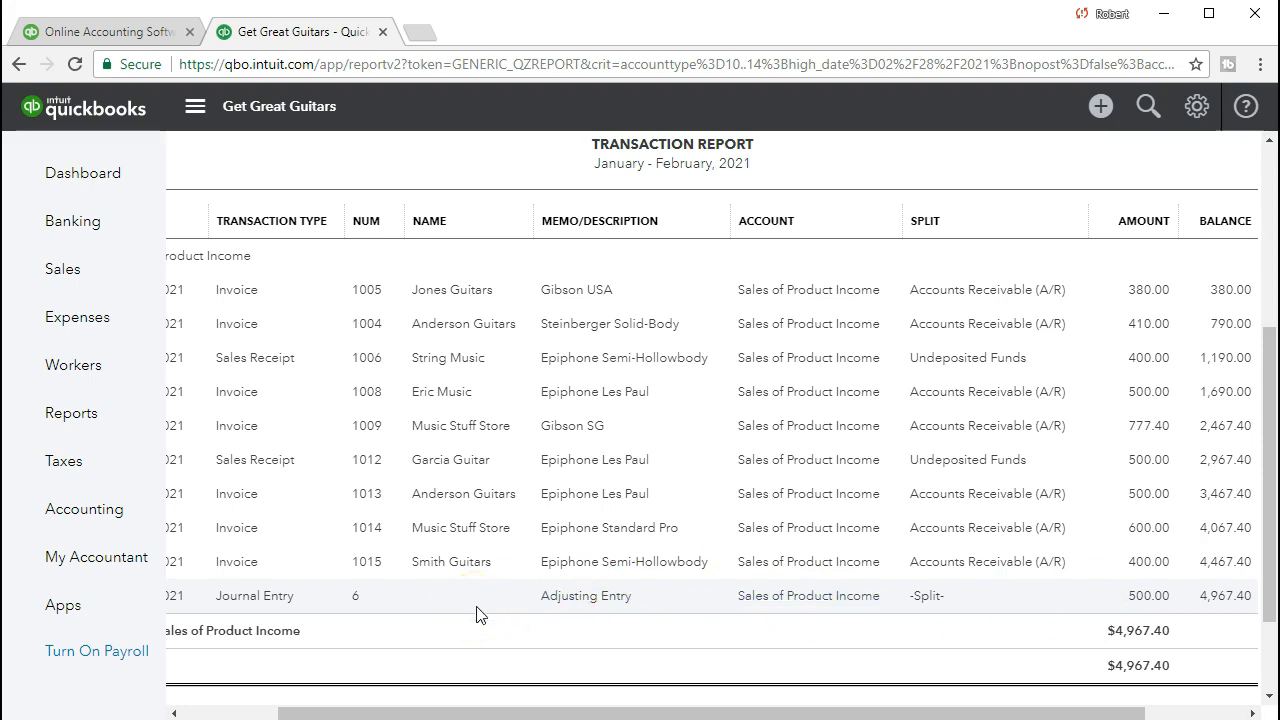
scroll(477, 690, "up", 3)
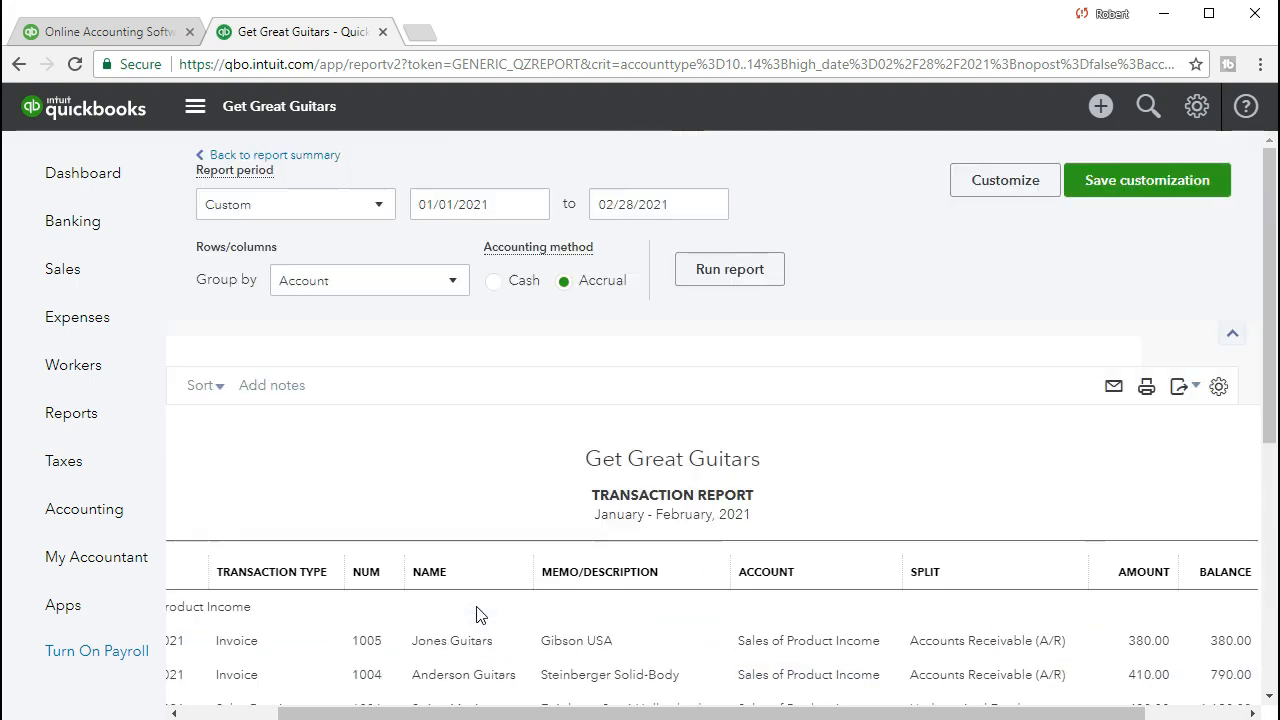
left_click(671, 206)
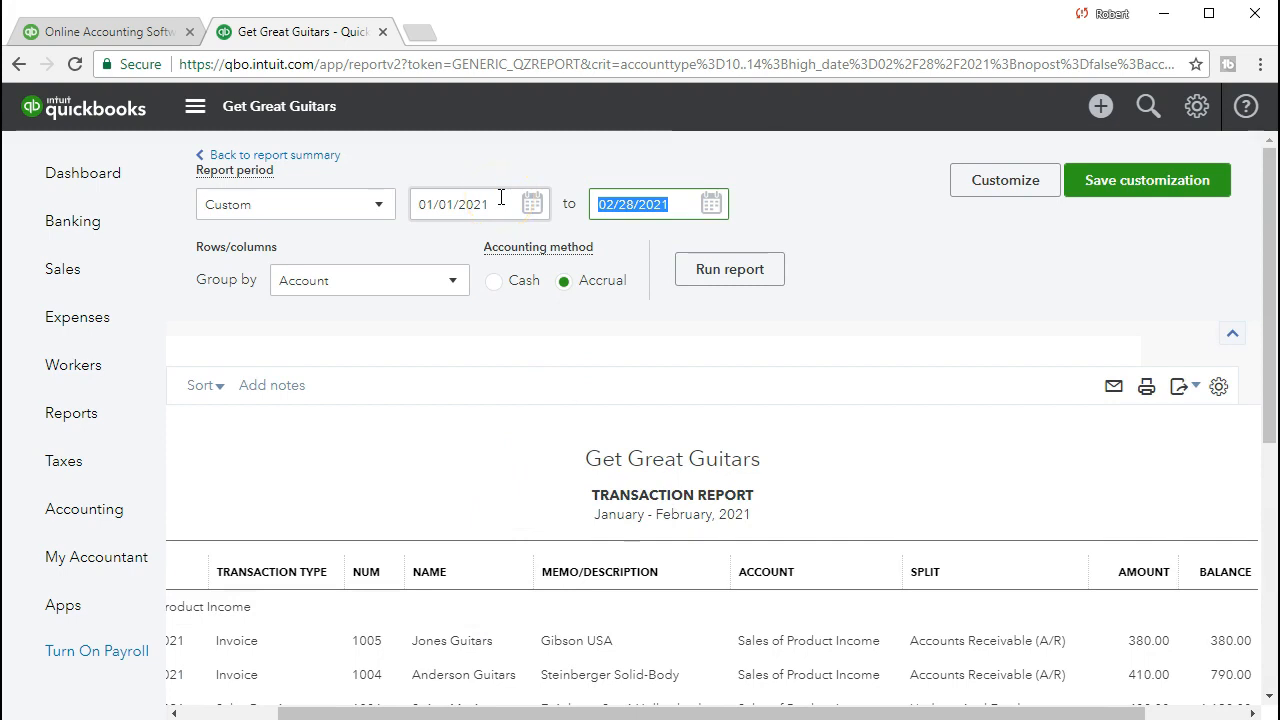
key("plus")
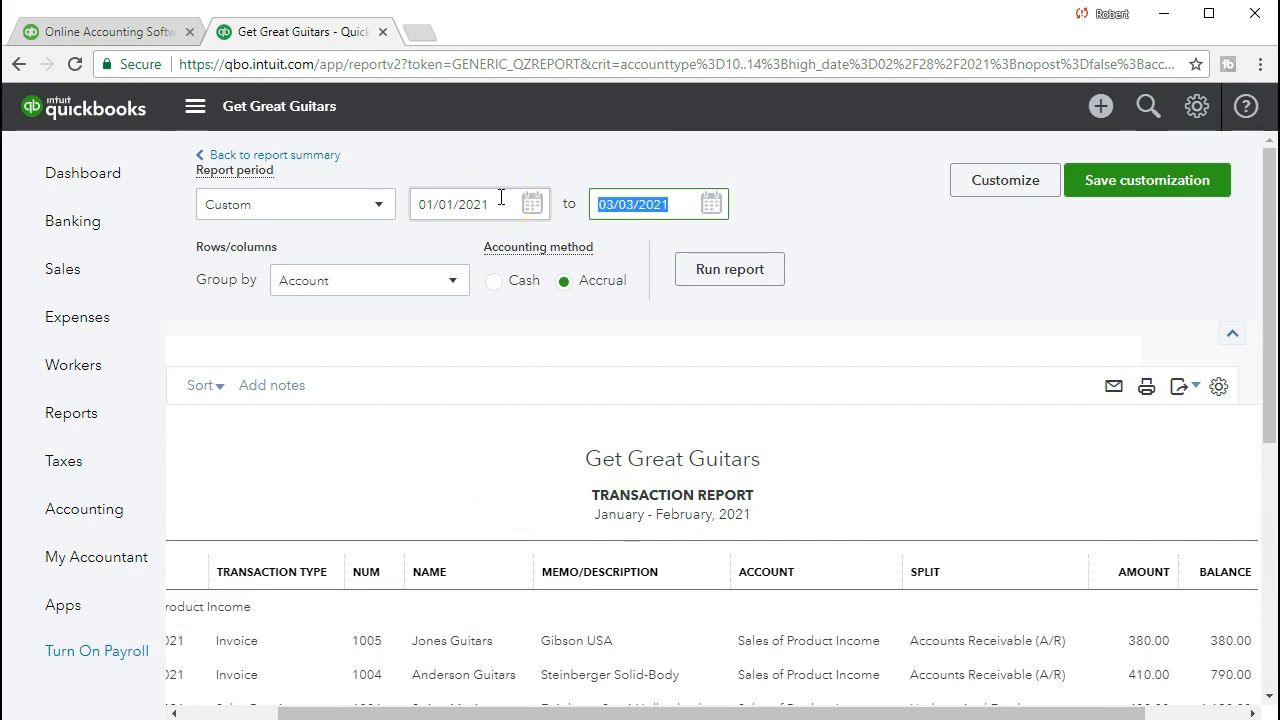
left_click(775, 289)
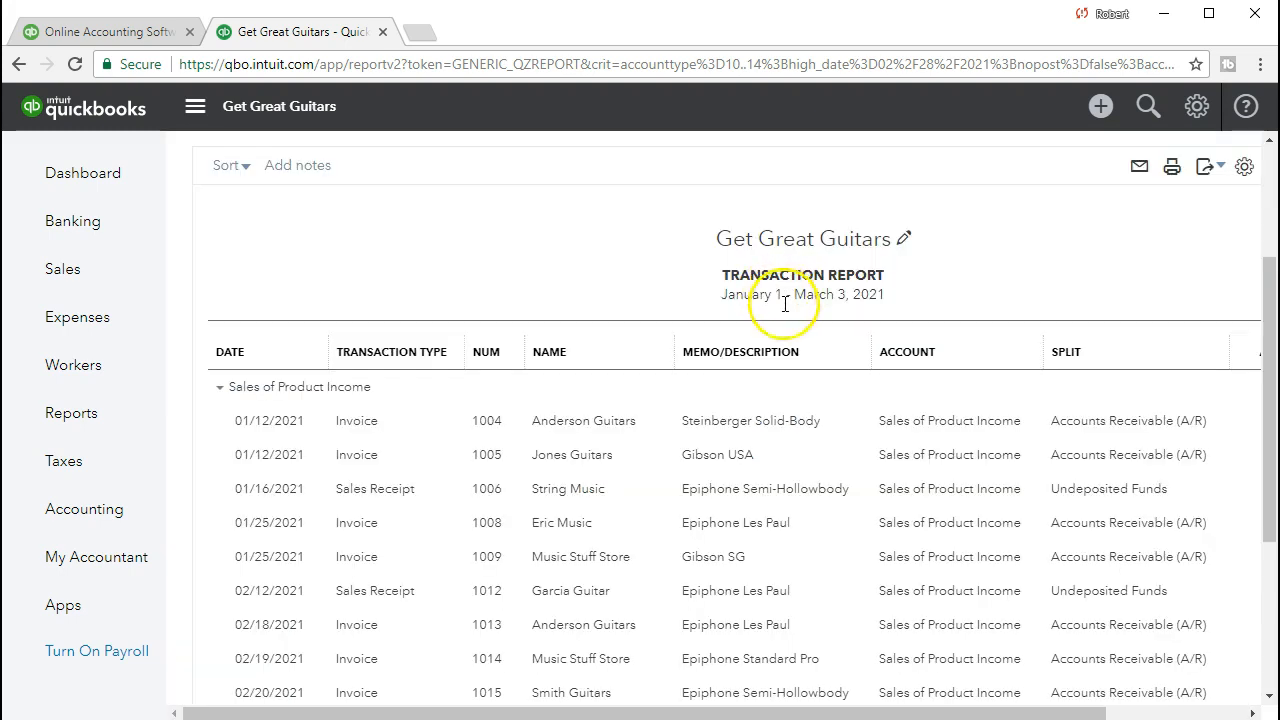
Compare the 02/28/2021 adjusting entry with the 03/03/2021 invoice in the Sales of Product Income detail, and return to the Profit and Loss
scroll(868, 643, "down", 3)
left_click_drag(894, 712, 1057, 712)
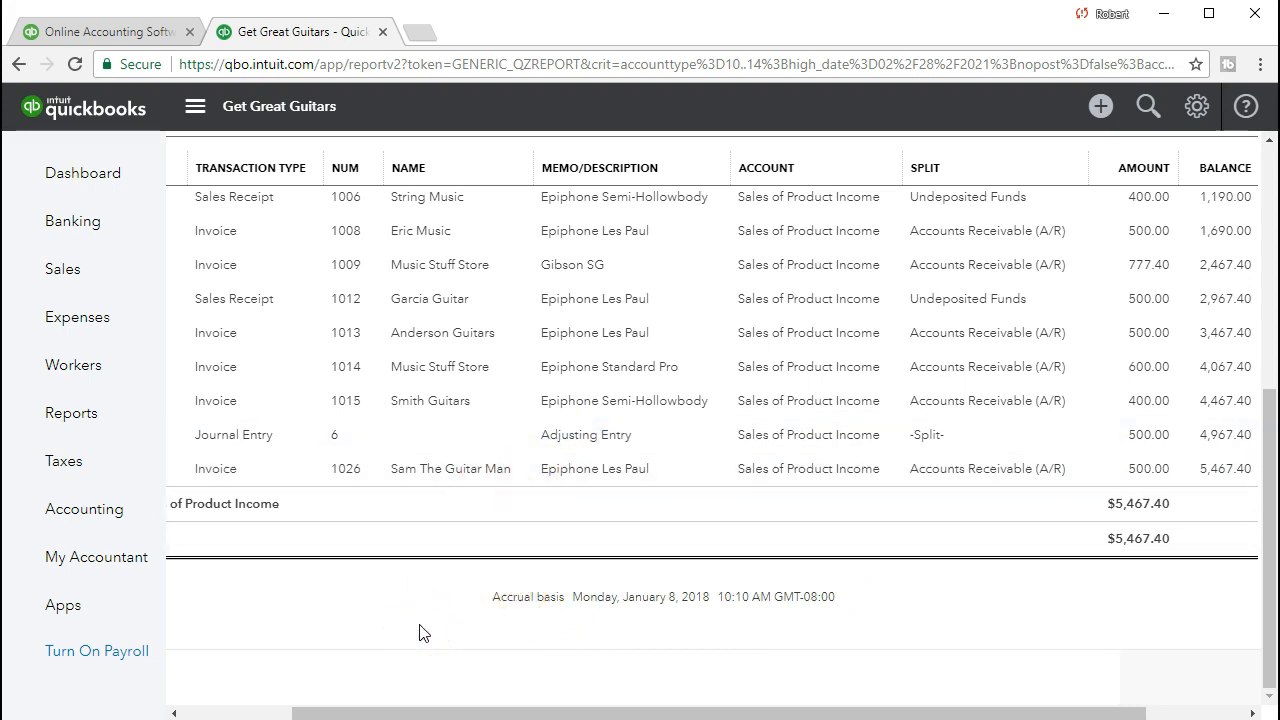
scroll(420, 632, "up", 5)
left_click(525, 710)
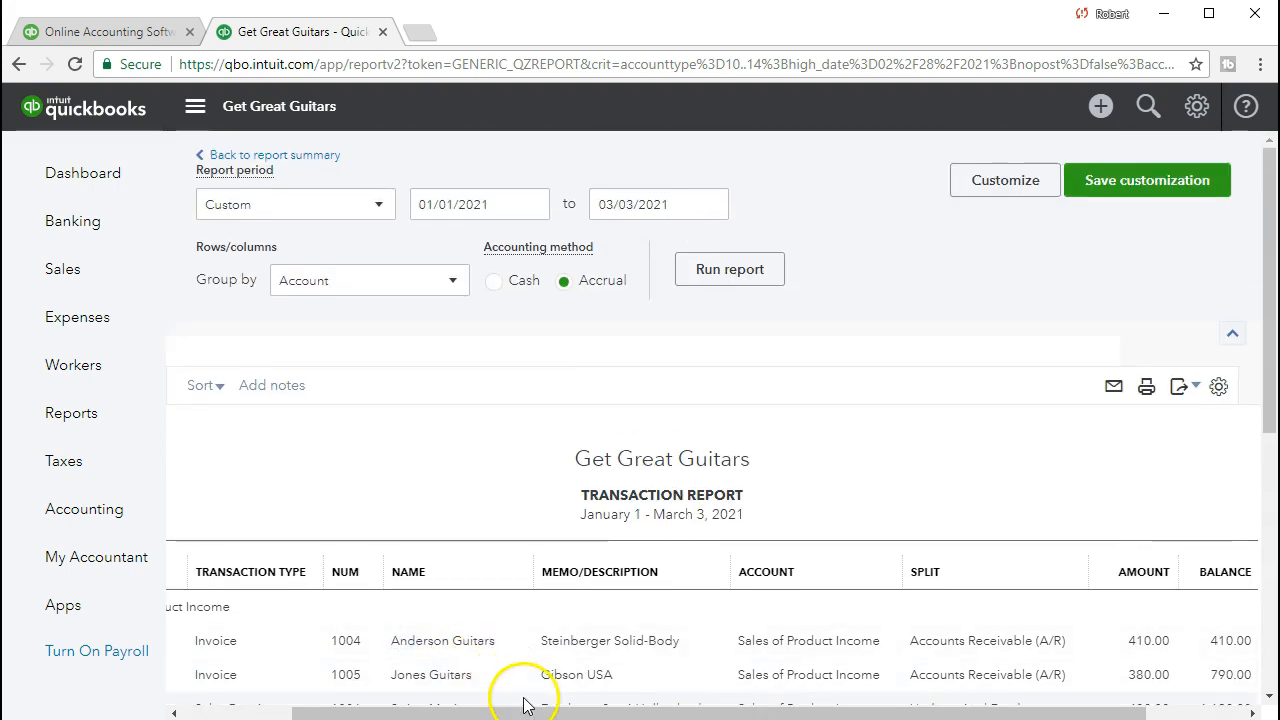
left_click_drag(525, 710, 314, 686)
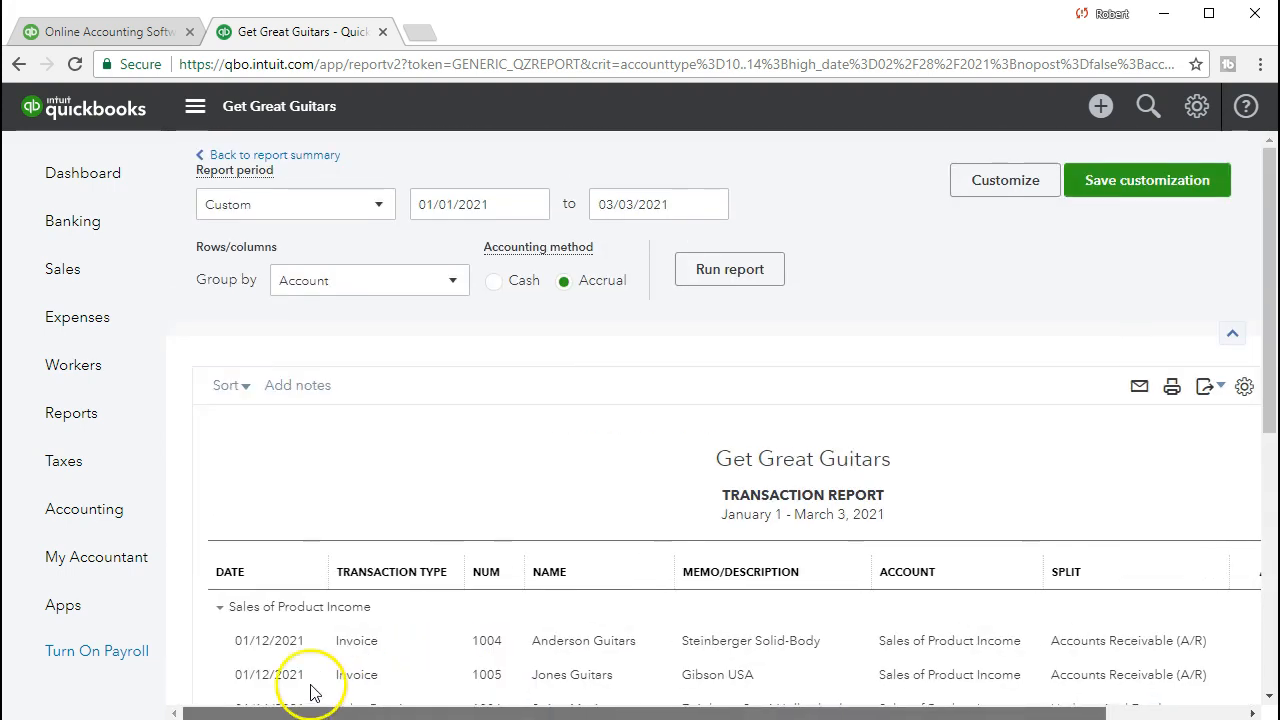
left_click(307, 160)
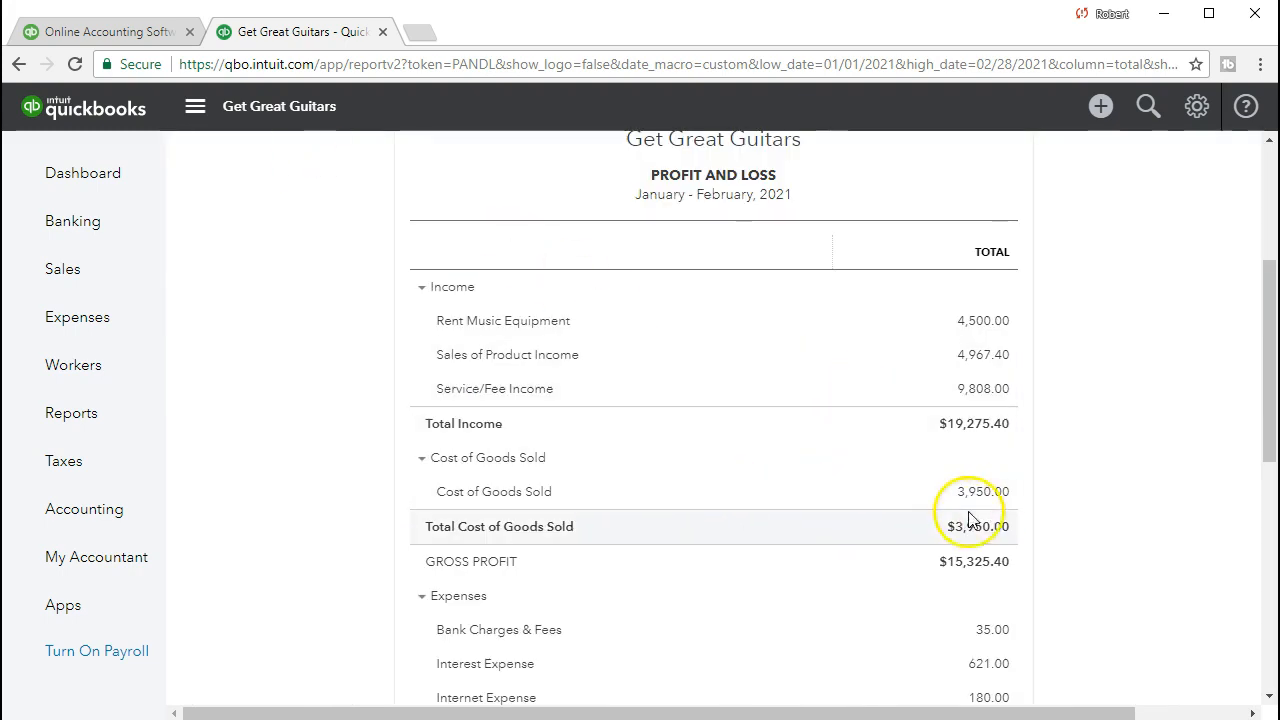
Open the Cost of Goods Sold transaction detail, inspect its 02/28/2021 adjusting journal entry, and close the entry
left_click(999, 502)
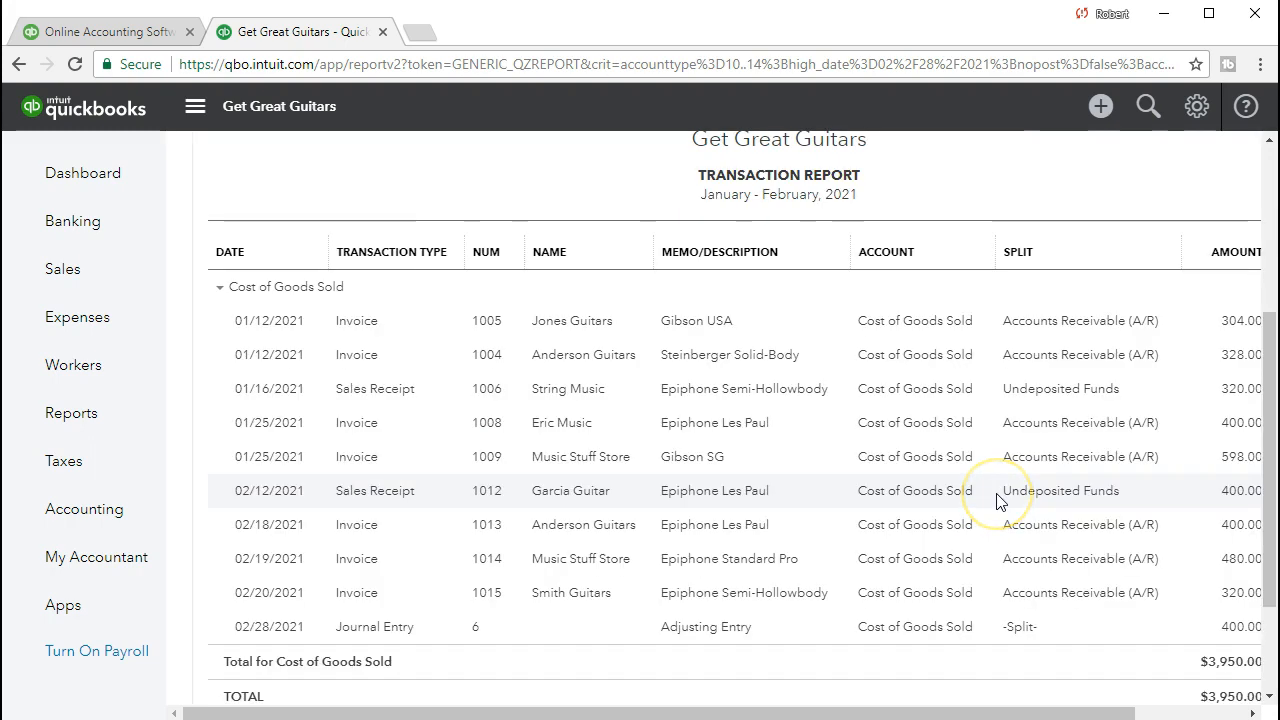
scroll(999, 508, "down", 3)
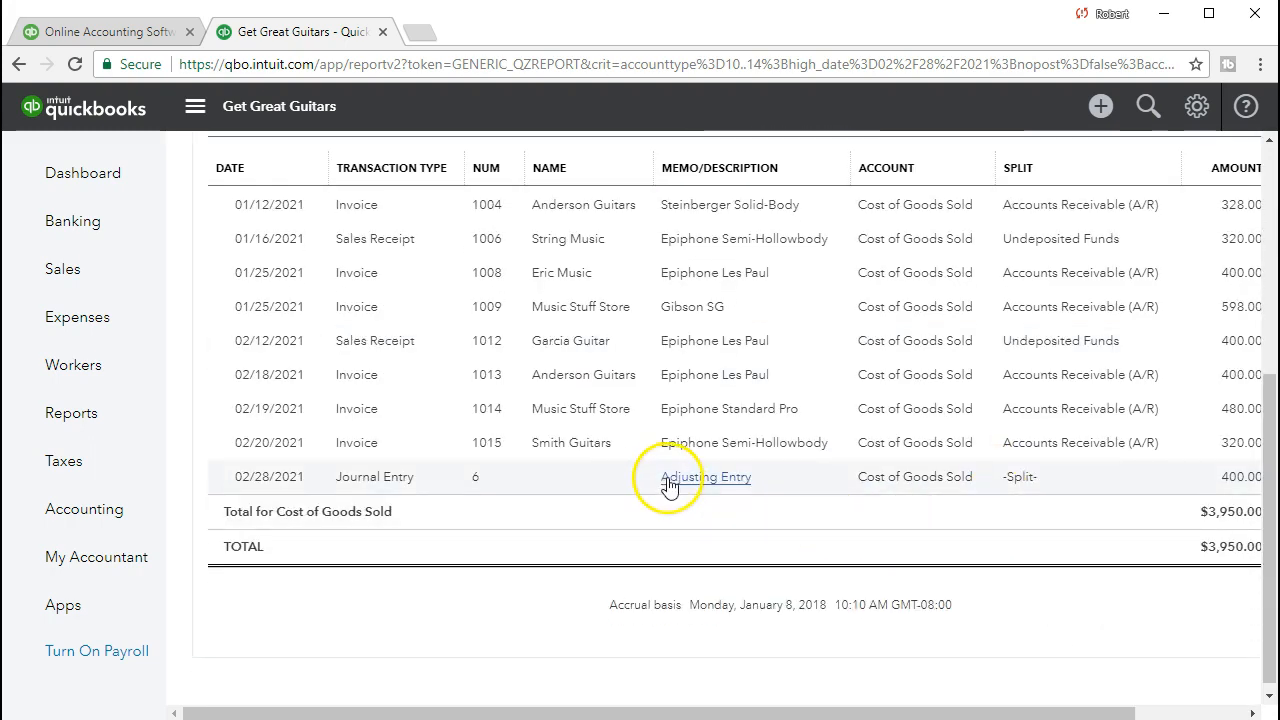
left_click_drag(851, 703, 971, 708)
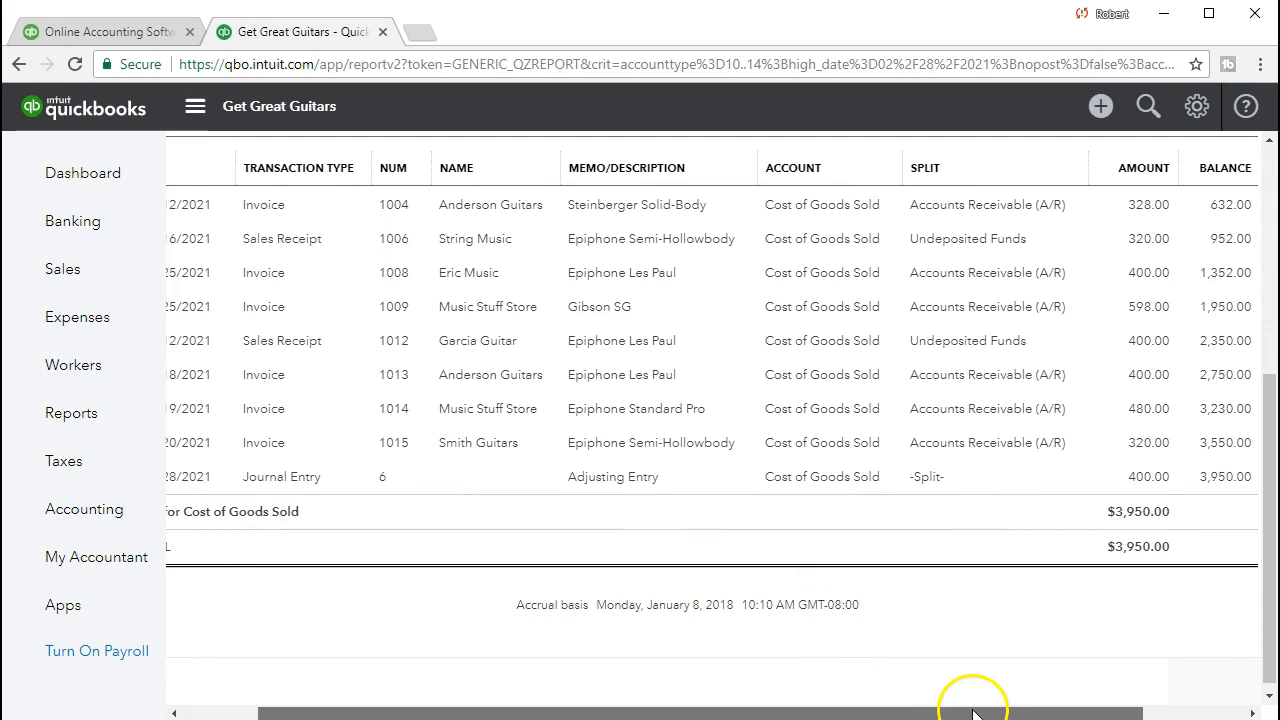
left_click(1157, 487)
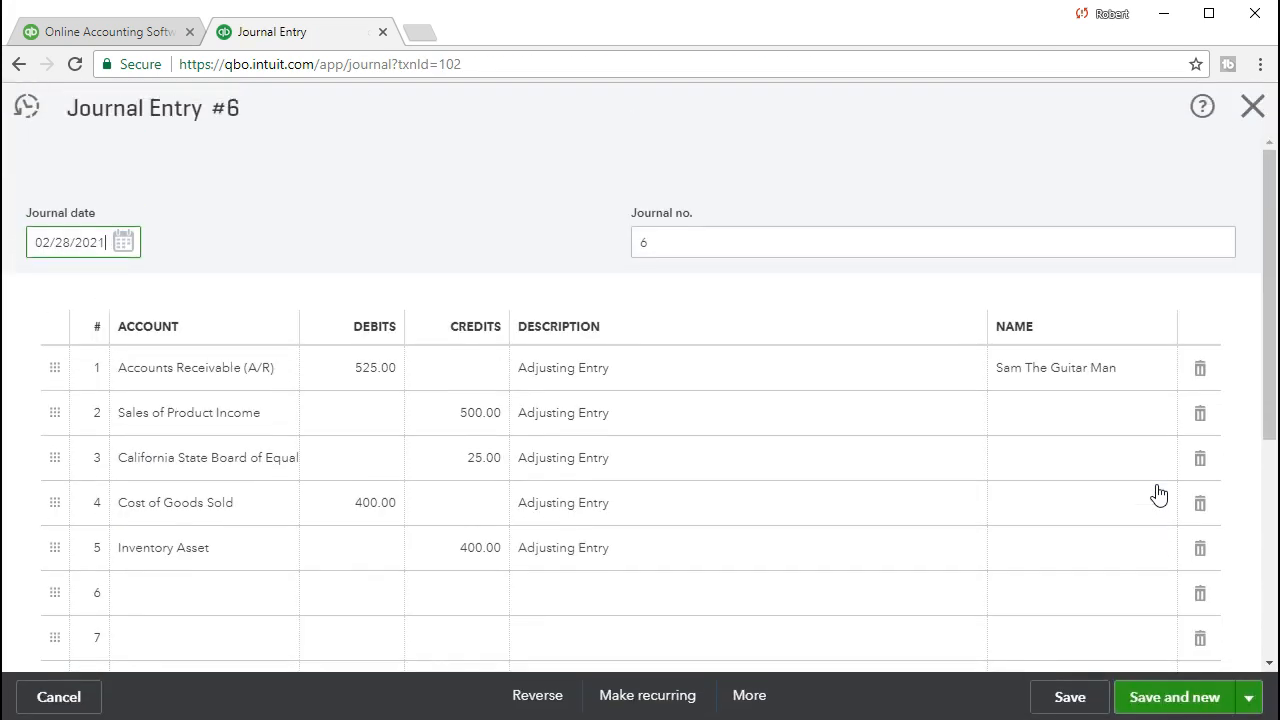
left_click(1253, 106)
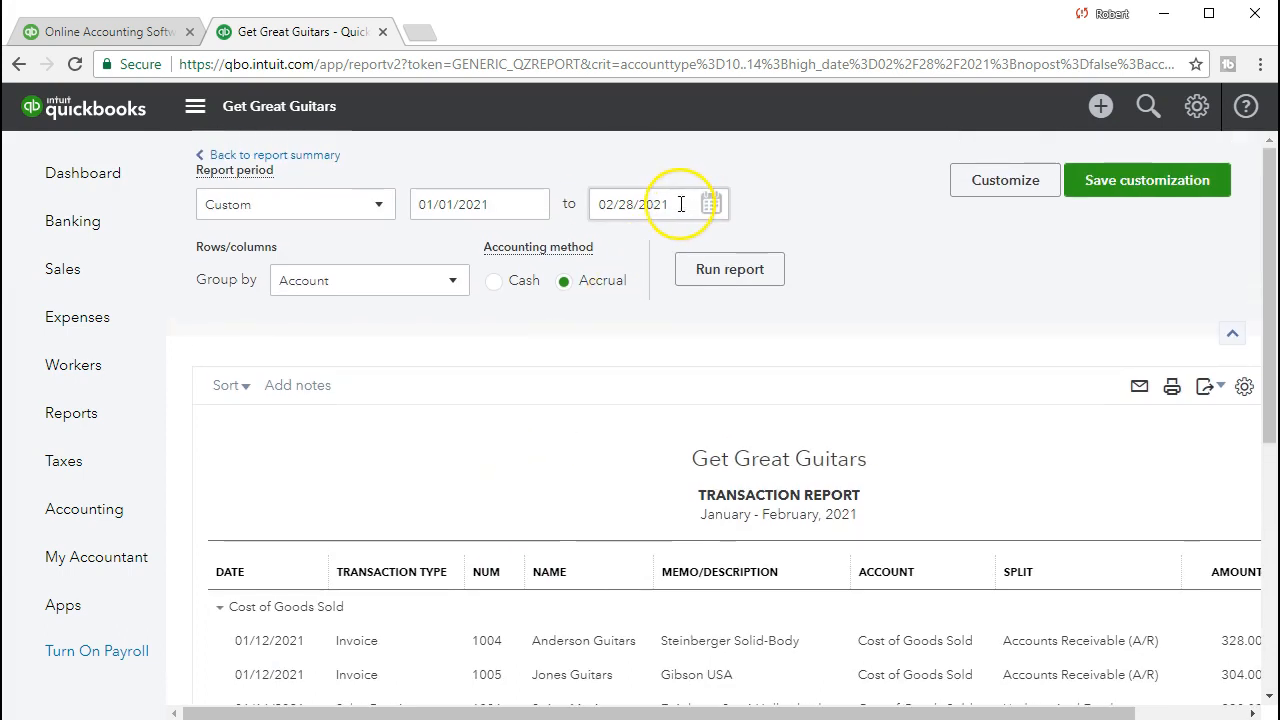
Set the end date of the Cost of Goods Sold transaction report to 03/03/2021 and run the report
left_click(681, 204)
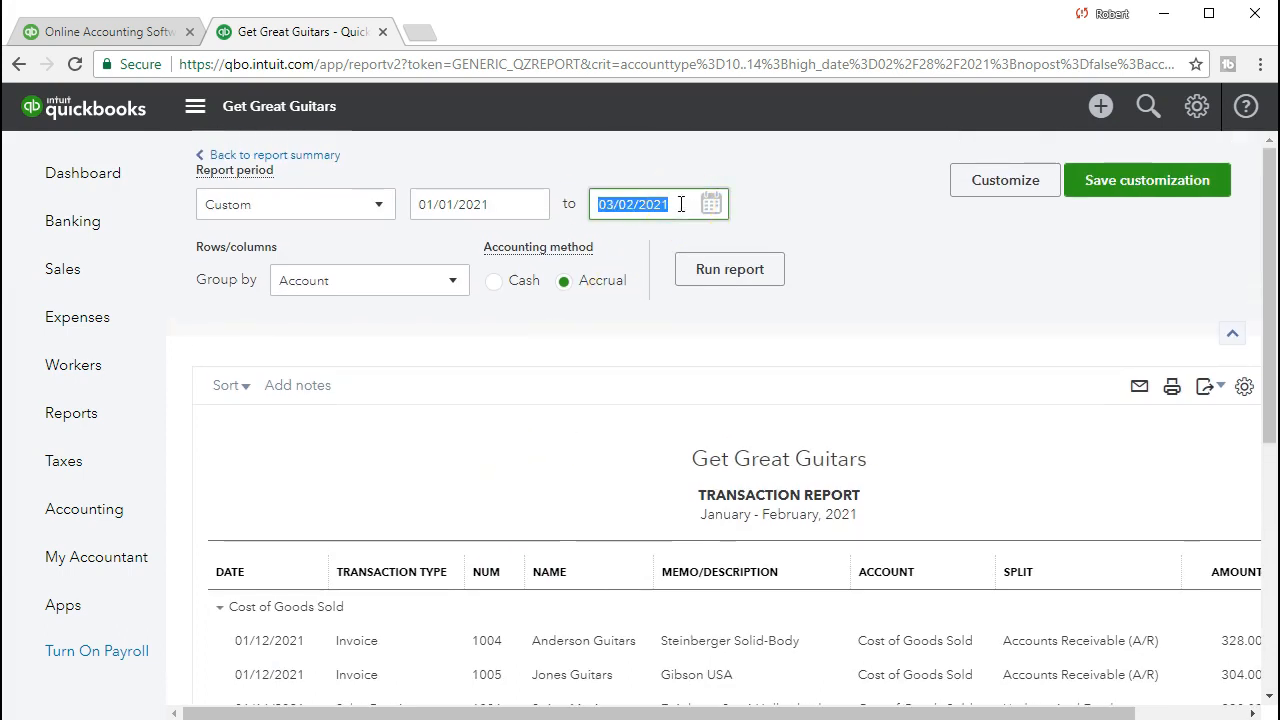
key("plus")
left_click(707, 278)
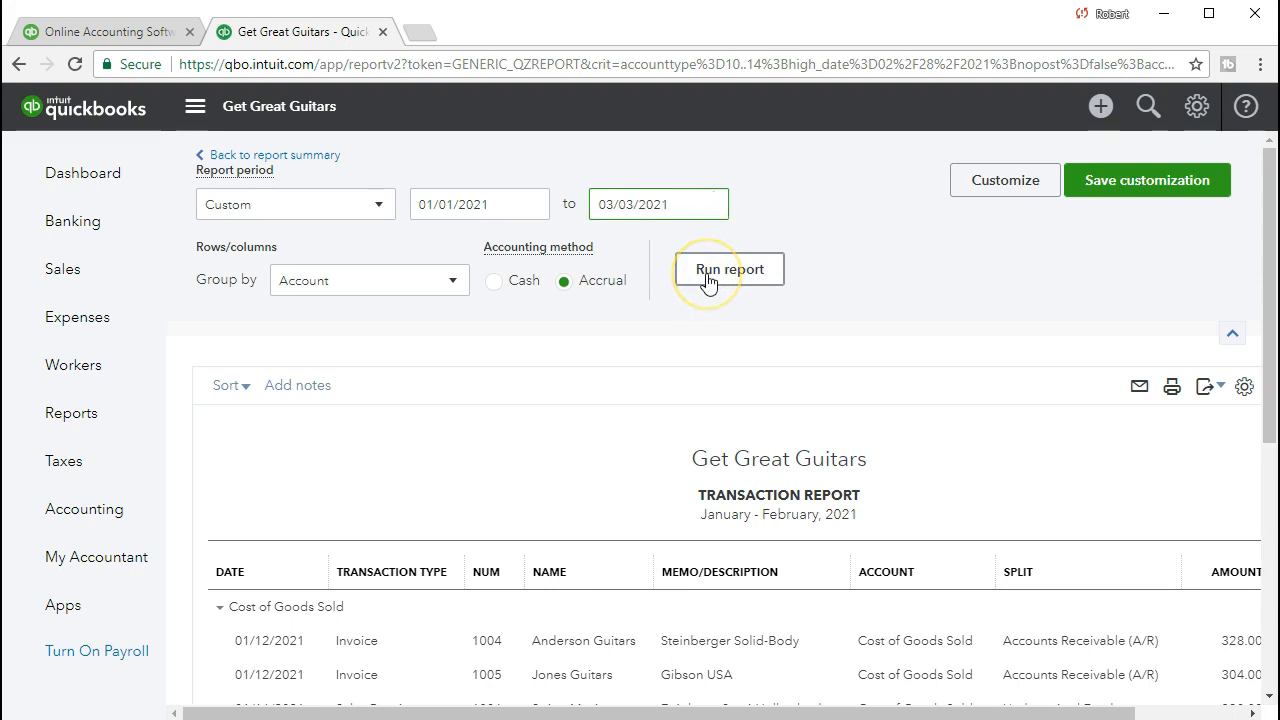
Compare the amounts of the 02/28/2021 adjusting entry and the 03/03/2021 invoice in the Cost of Goods Sold detail
scroll(717, 298, "down", 4)
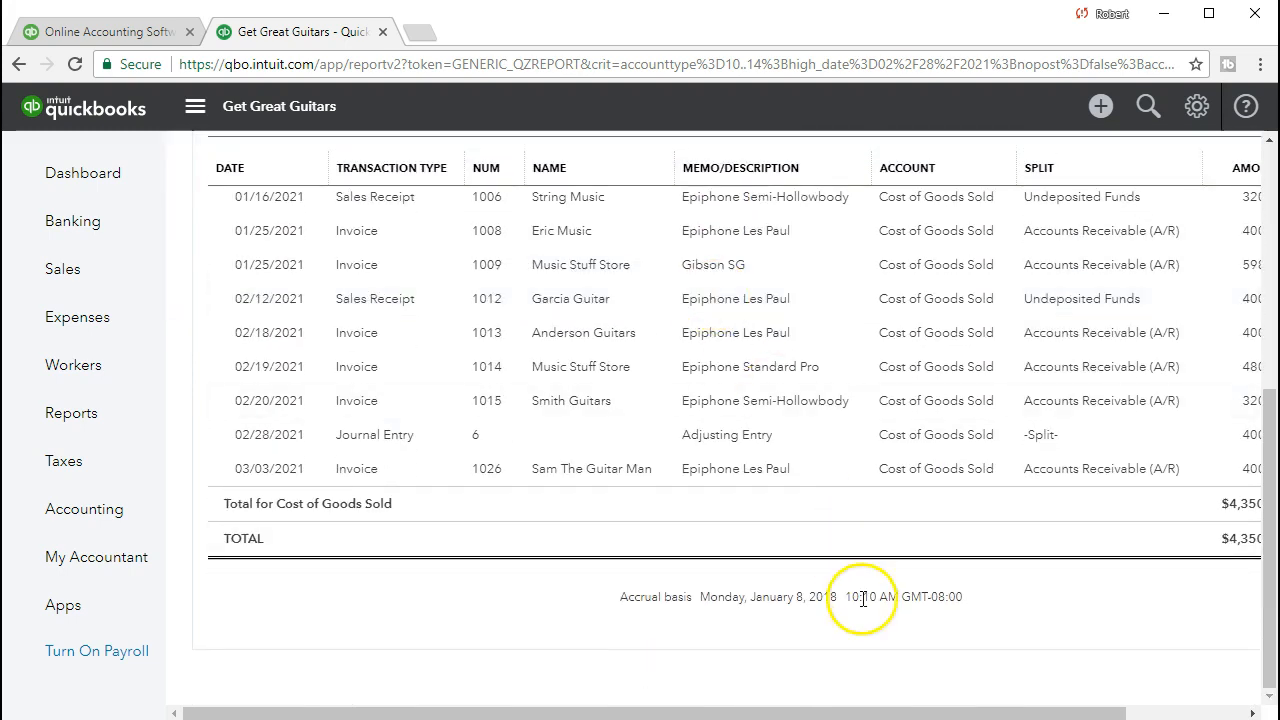
left_click_drag(883, 713, 973, 715)
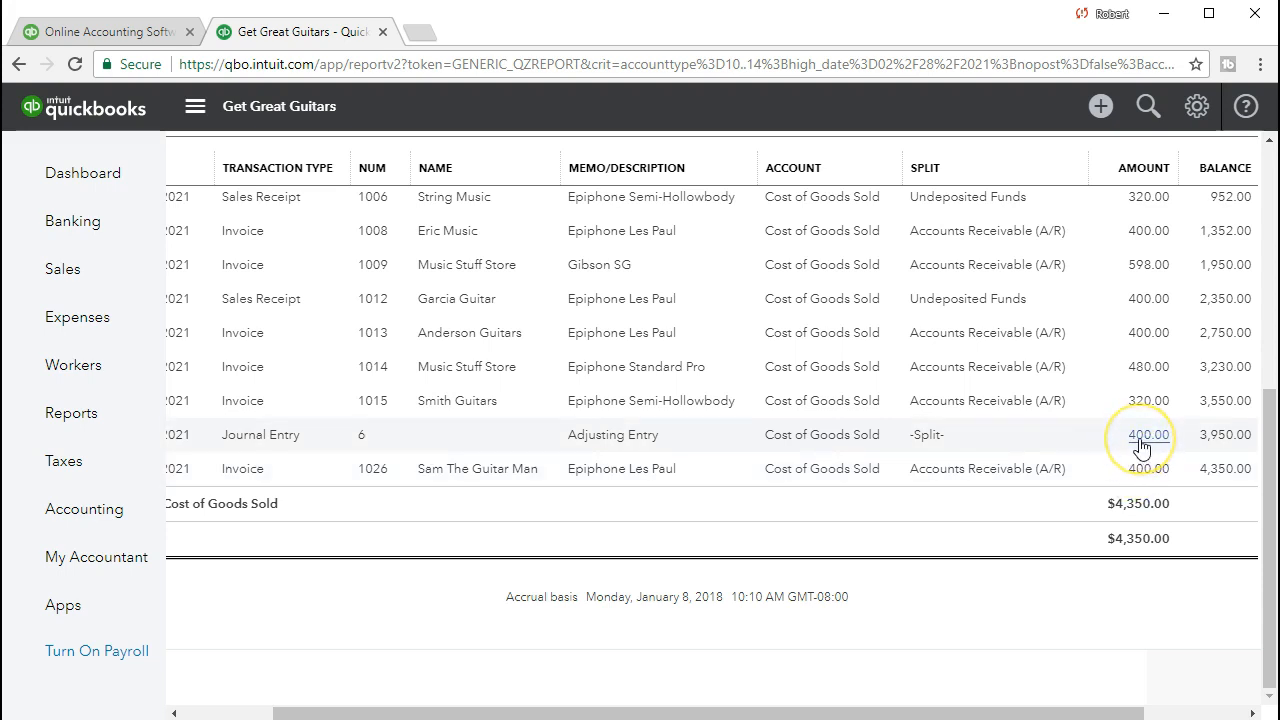
left_click(1141, 447)
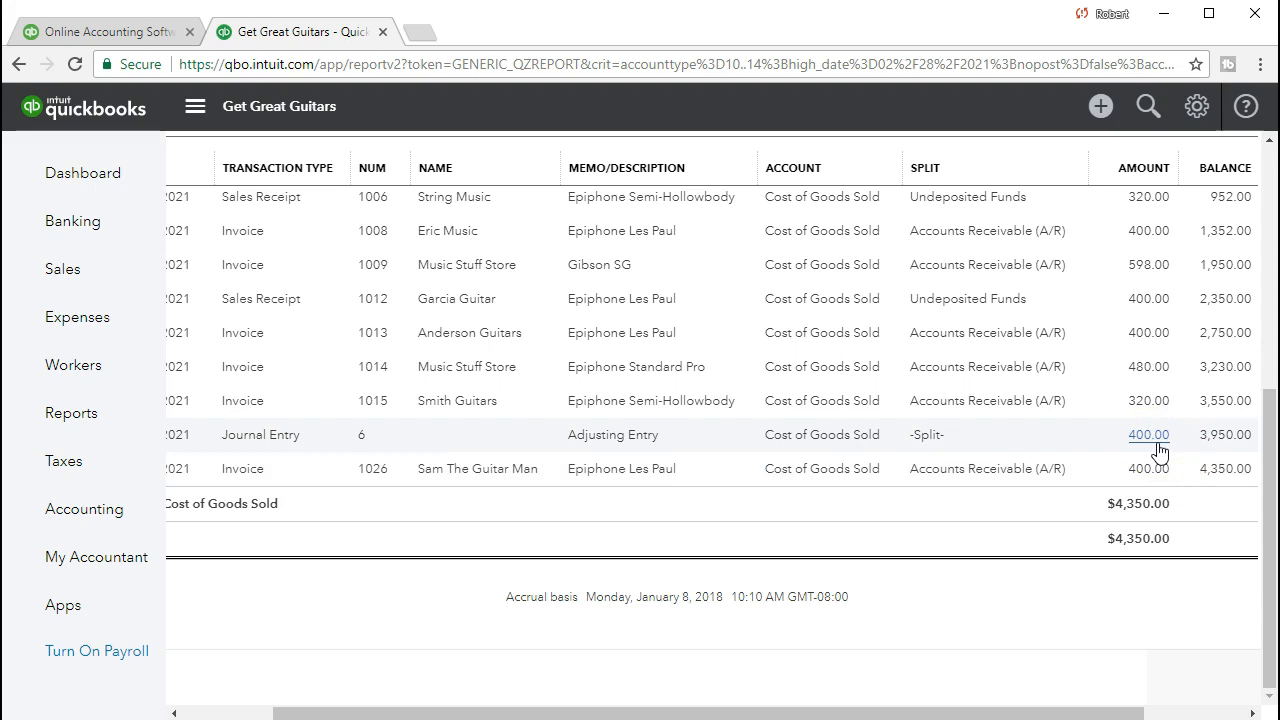
left_click_drag(1035, 712, 725, 712)
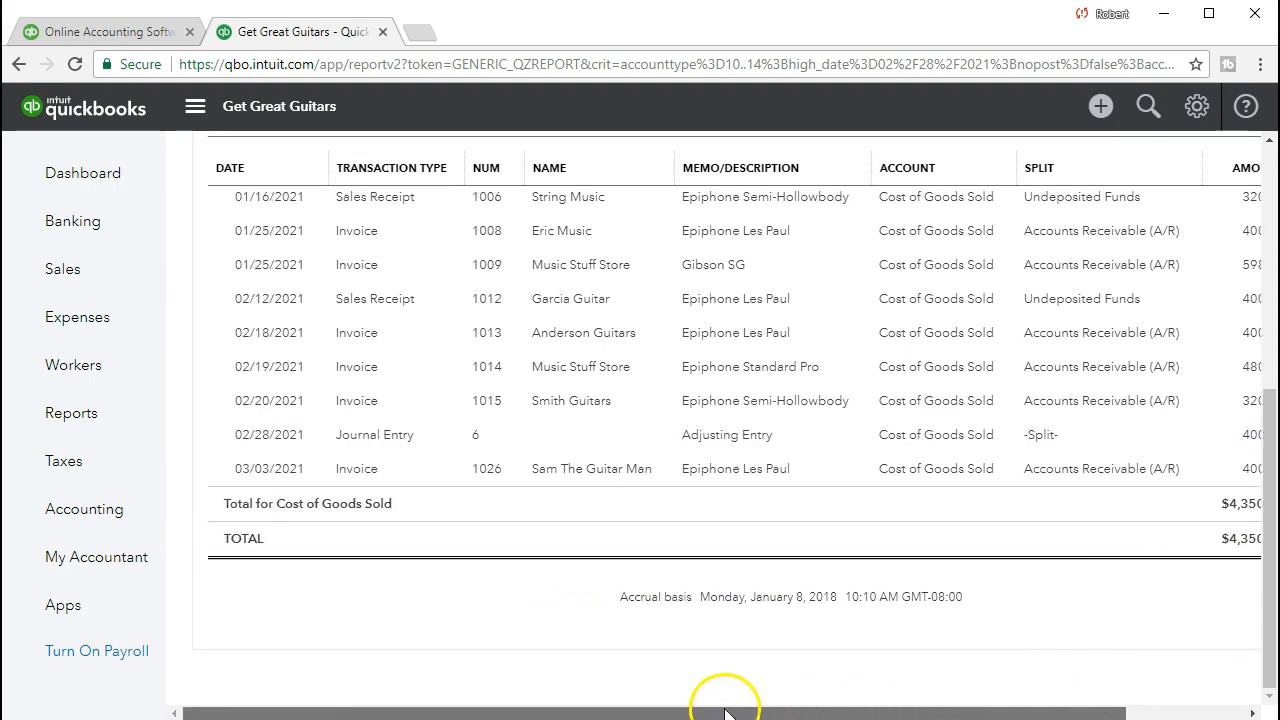
scroll(423, 347, "up", 10)
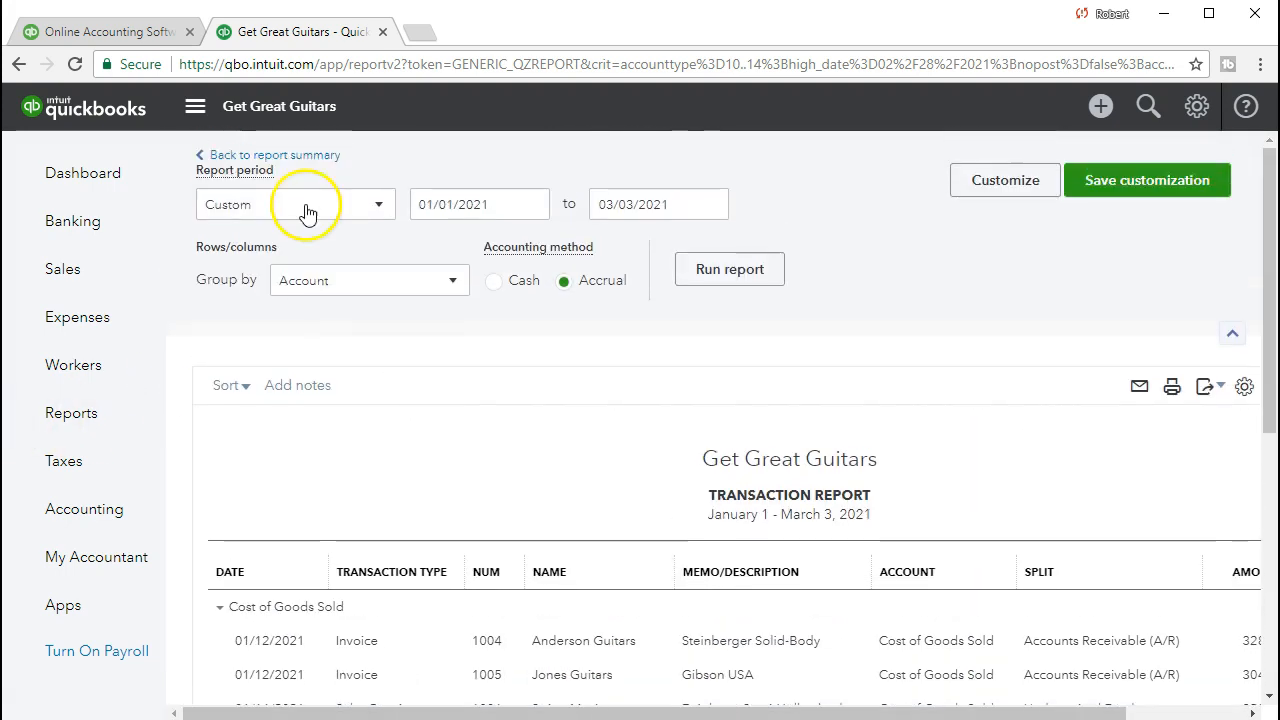
Return to the Profit and Loss summary and review it from income through expenses to net income
left_click(300, 157)
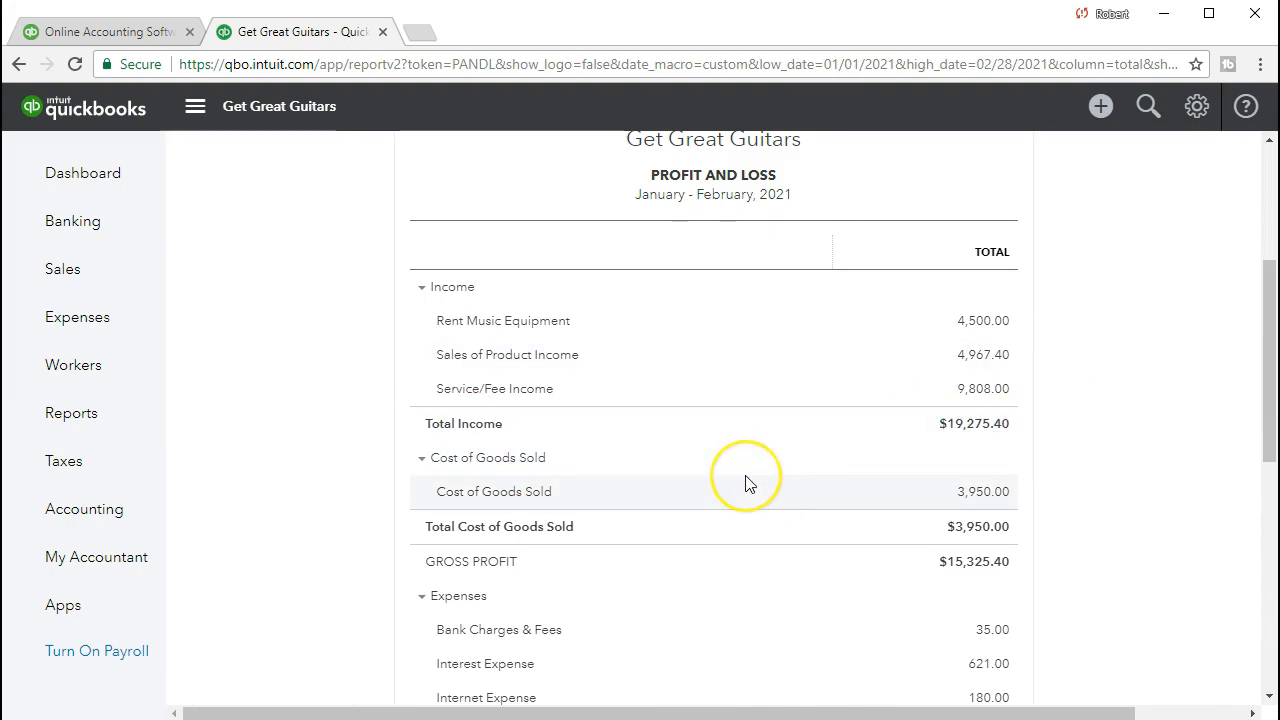
scroll(745, 483, "up", 1)
scroll(742, 468, "down", 3)
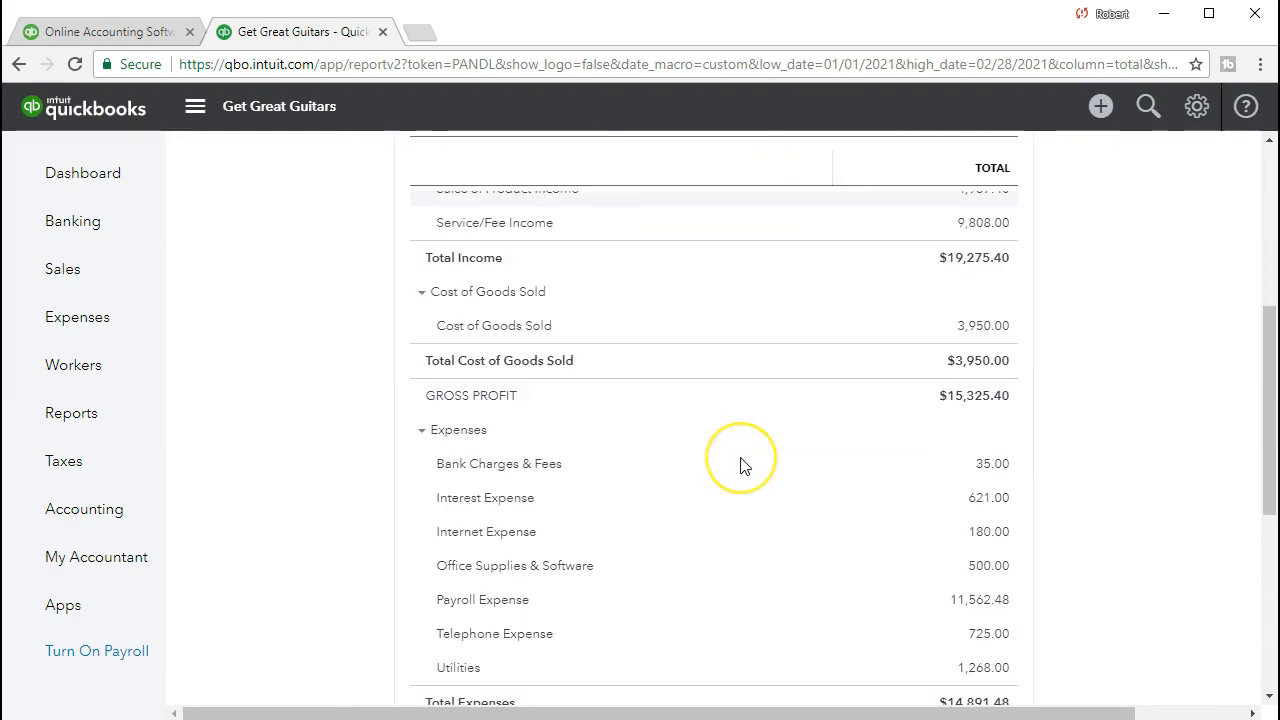
scroll(742, 465, "down", 2)
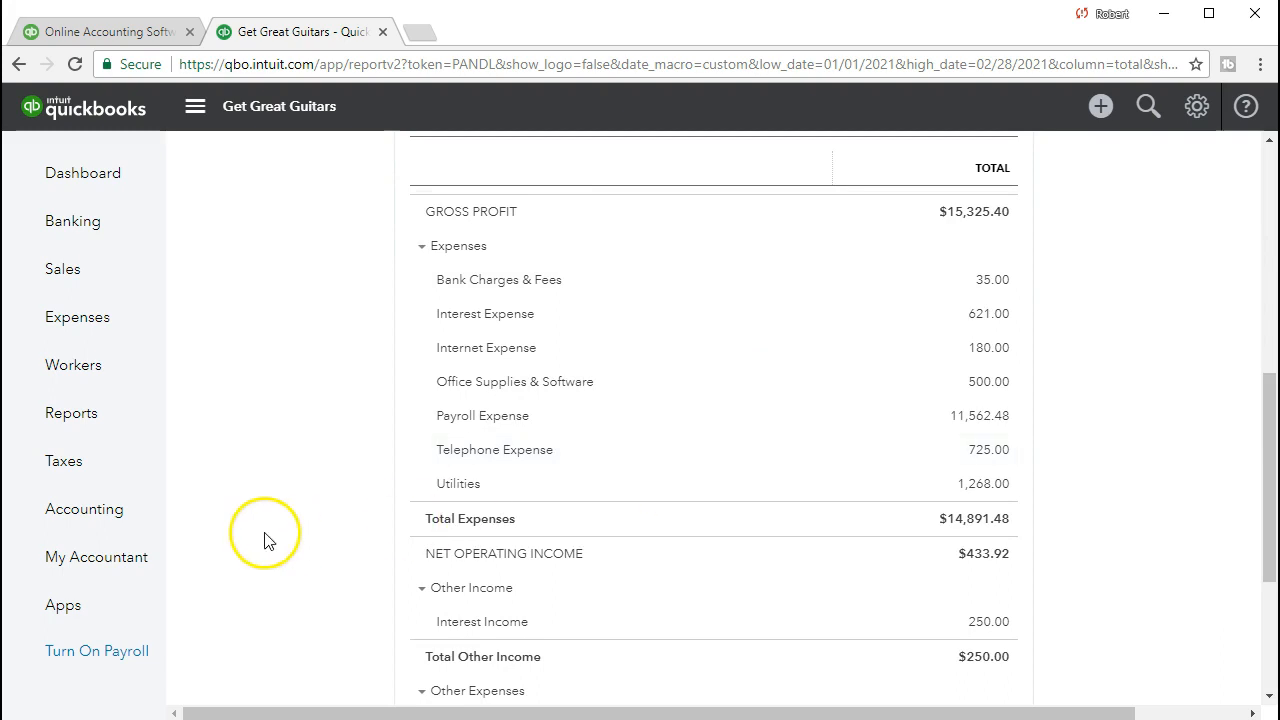
scroll(557, 503, "up", 4)
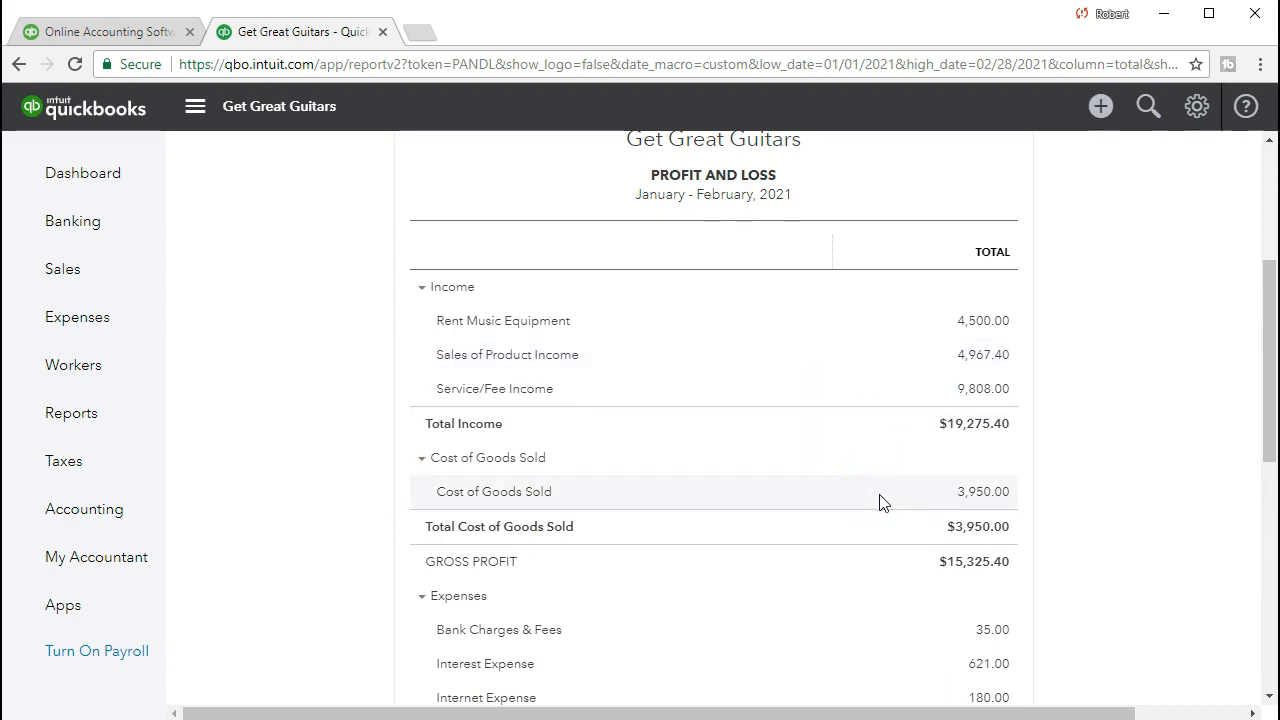
scroll(880, 502, "down", 6)
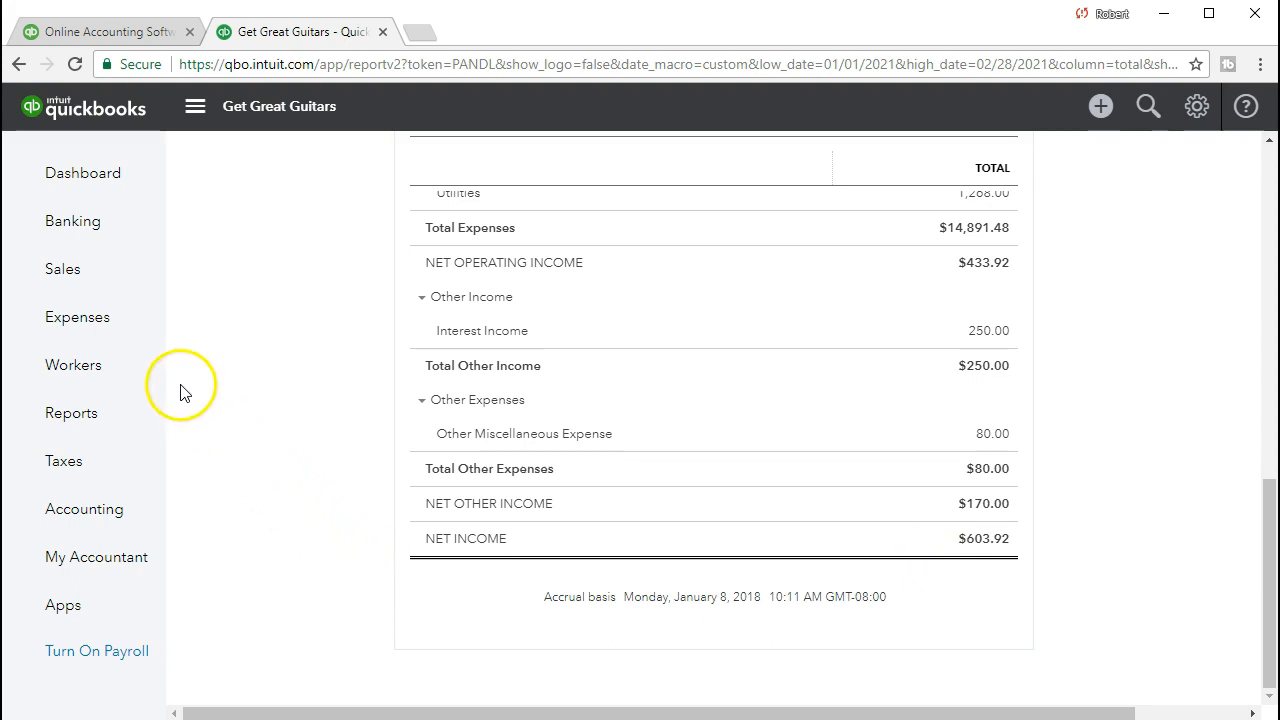
Open the Balance Sheet report from the frequently run reports
left_click(110, 415)
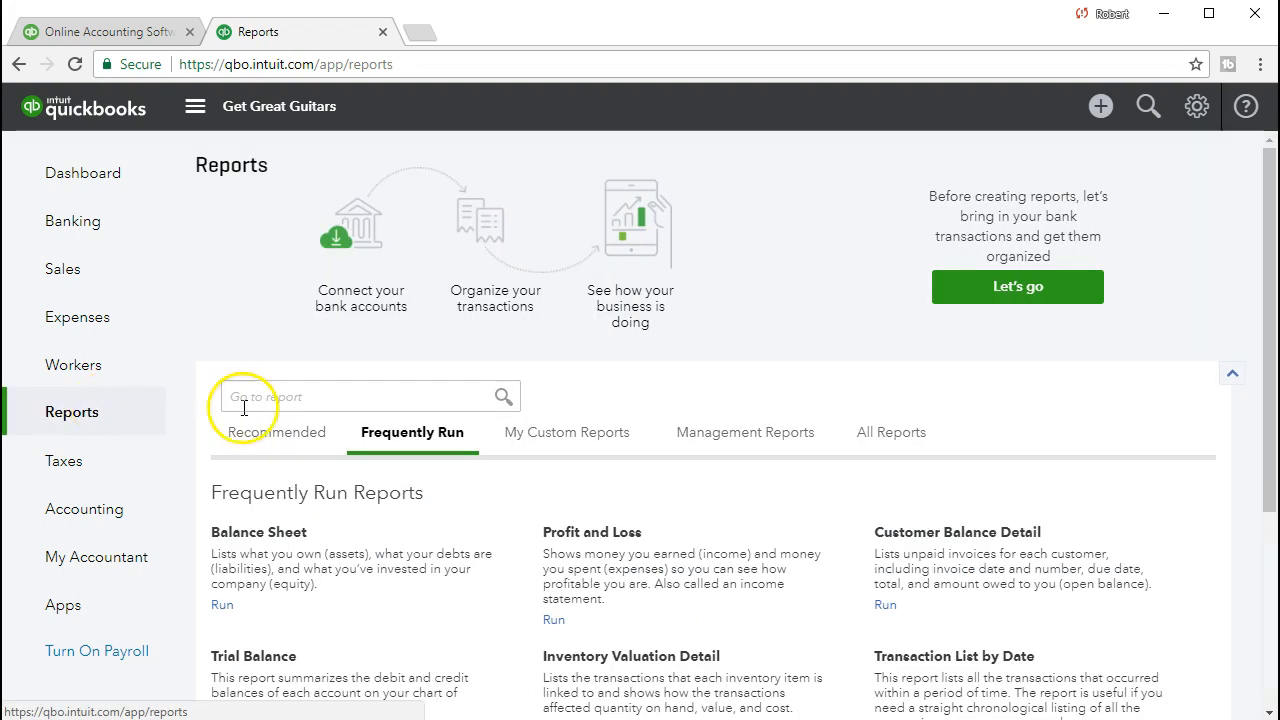
left_click(250, 405)
left_click(280, 535)
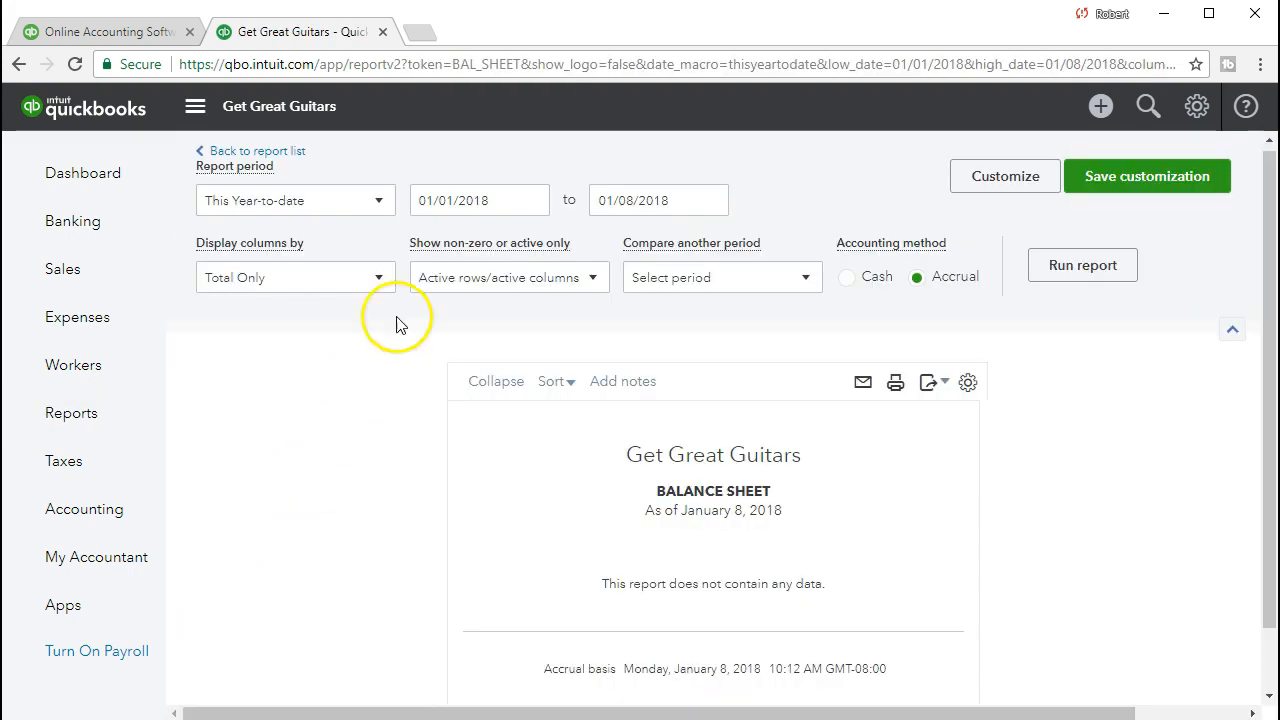
Set the Balance Sheet period to 01/01/2021 through 02/28/2021 and run the report
left_click_drag(505, 200, 337, 200)
type("01012021")
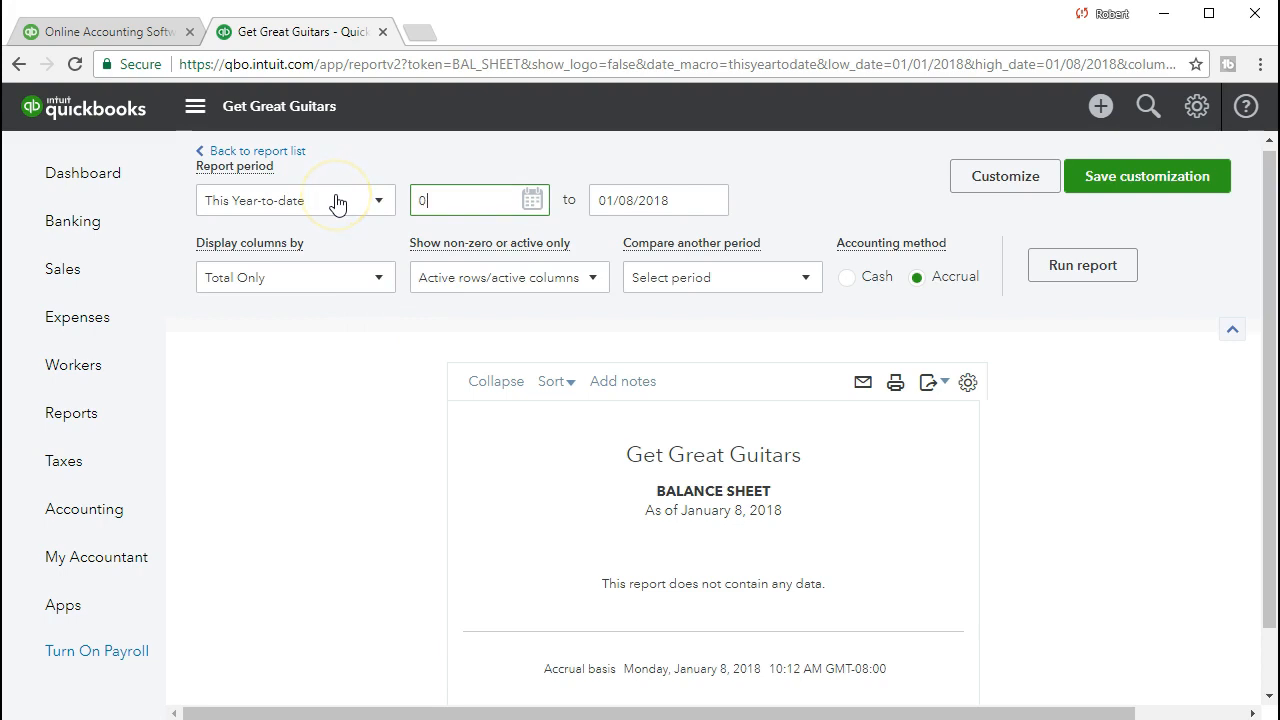
key("Tab")
type("0")
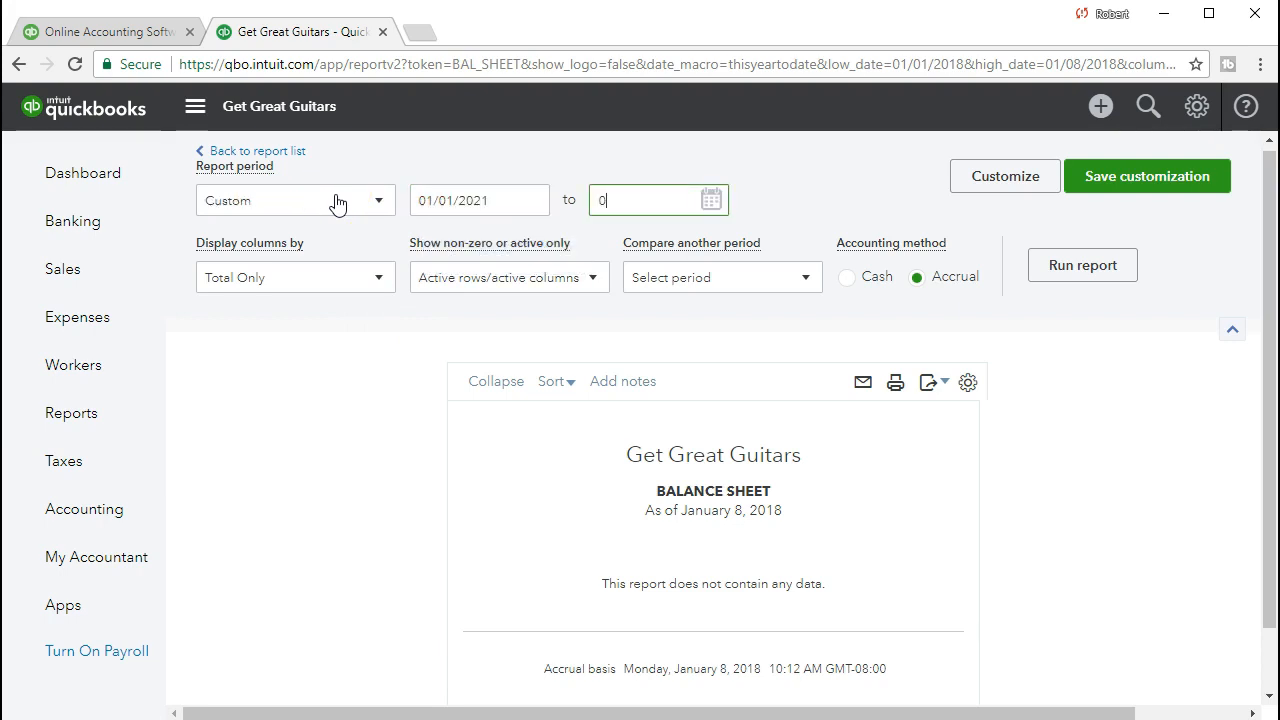
type("2/28/2021")
key("Tab")
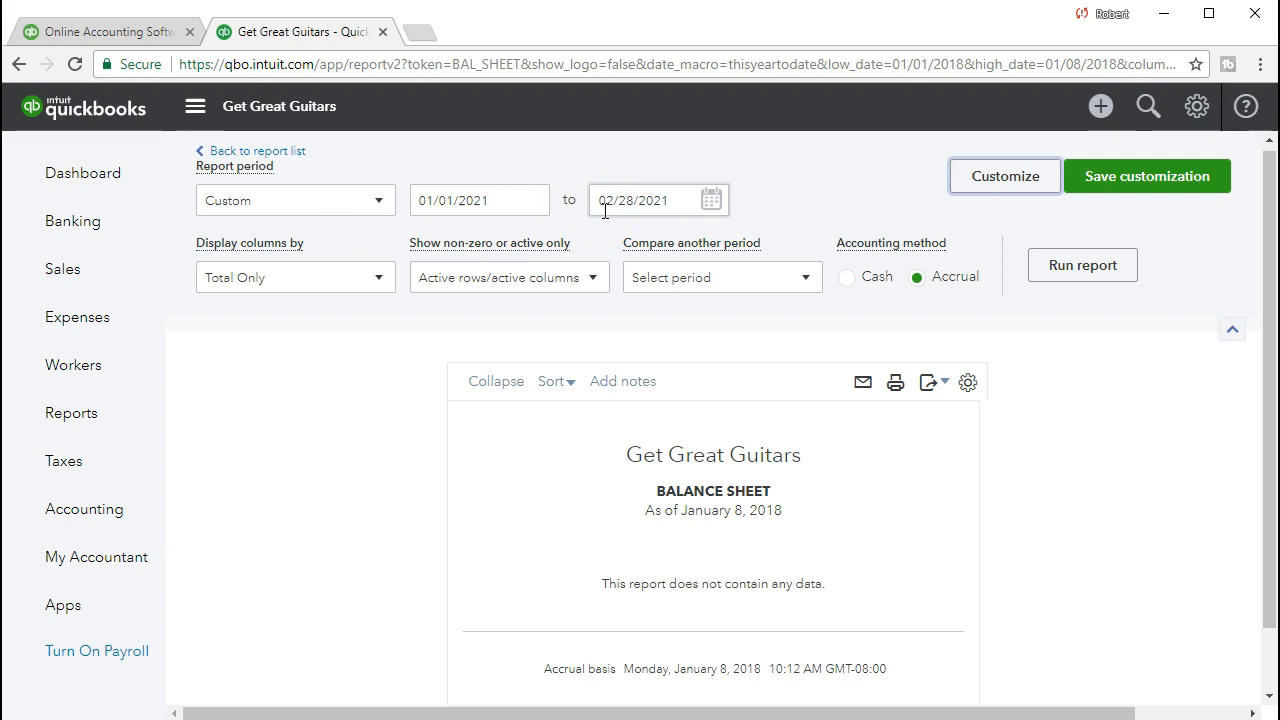
left_click(1042, 286)
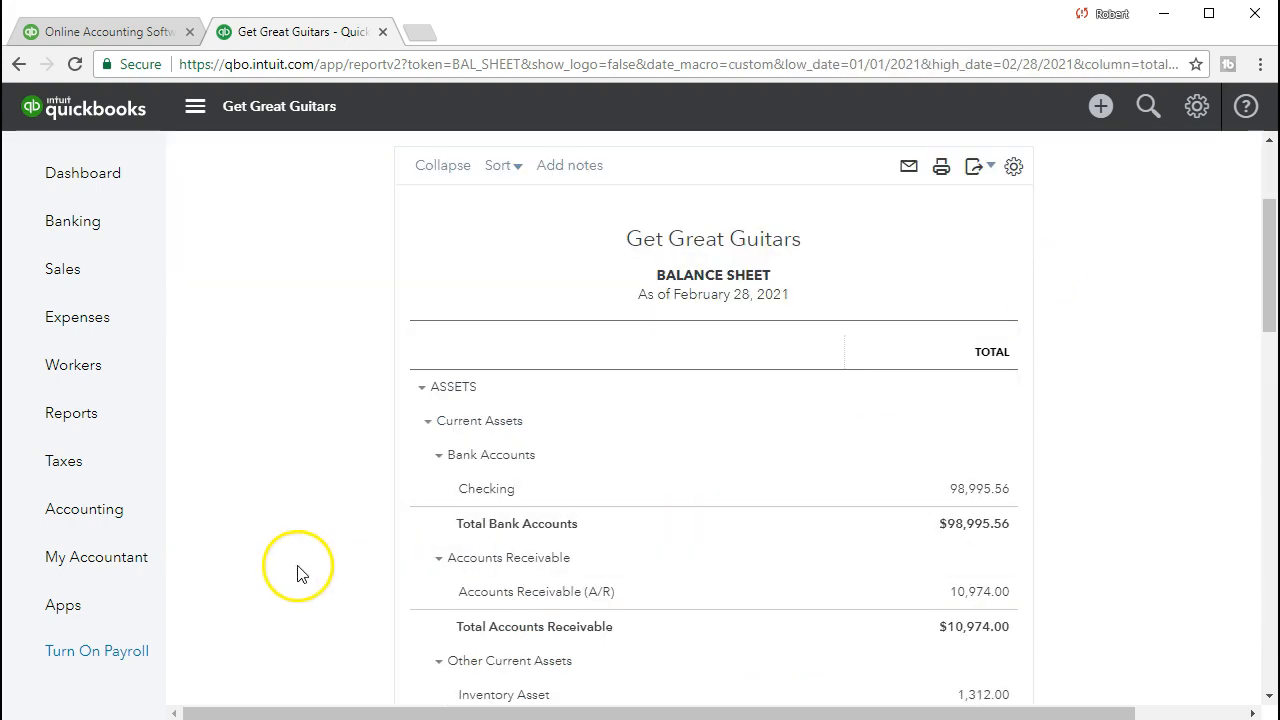
Open the transaction detail behind the California State Board of Equalization Payable balance under Other Current Liabilities
scroll(314, 510, "down", 2)
scroll(314, 510, "down", 3)
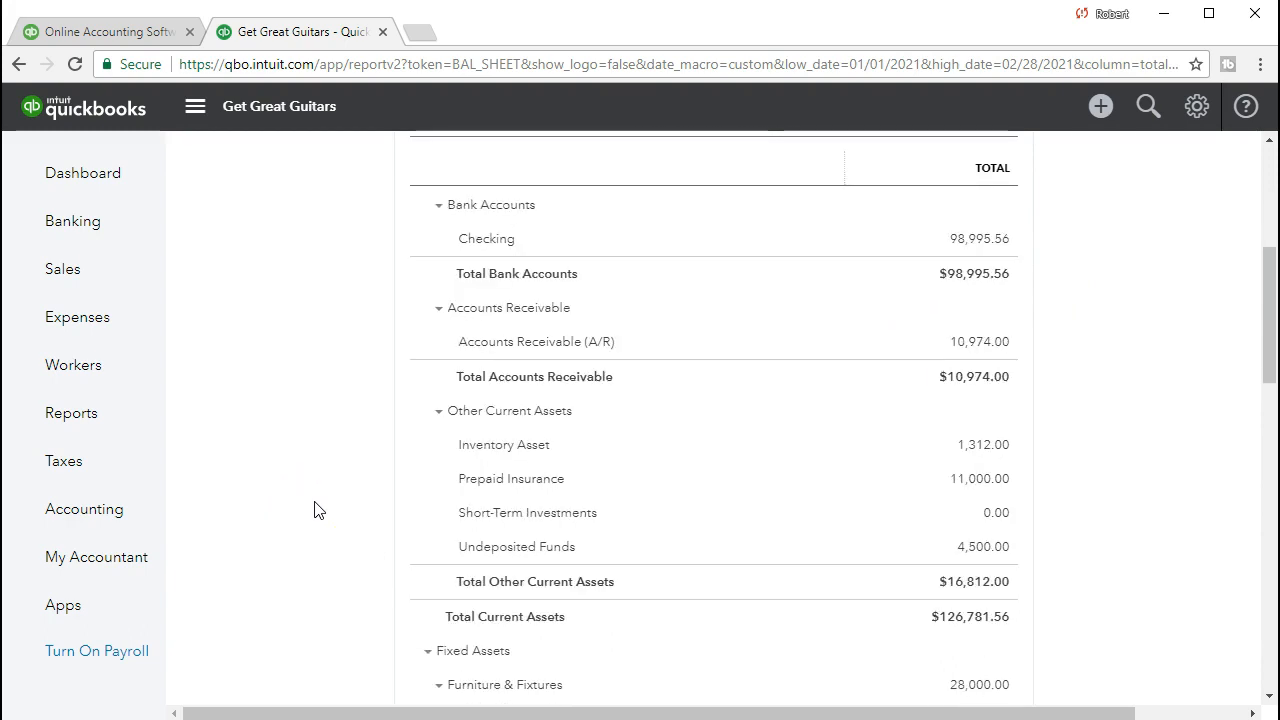
scroll(314, 510, "down", 5)
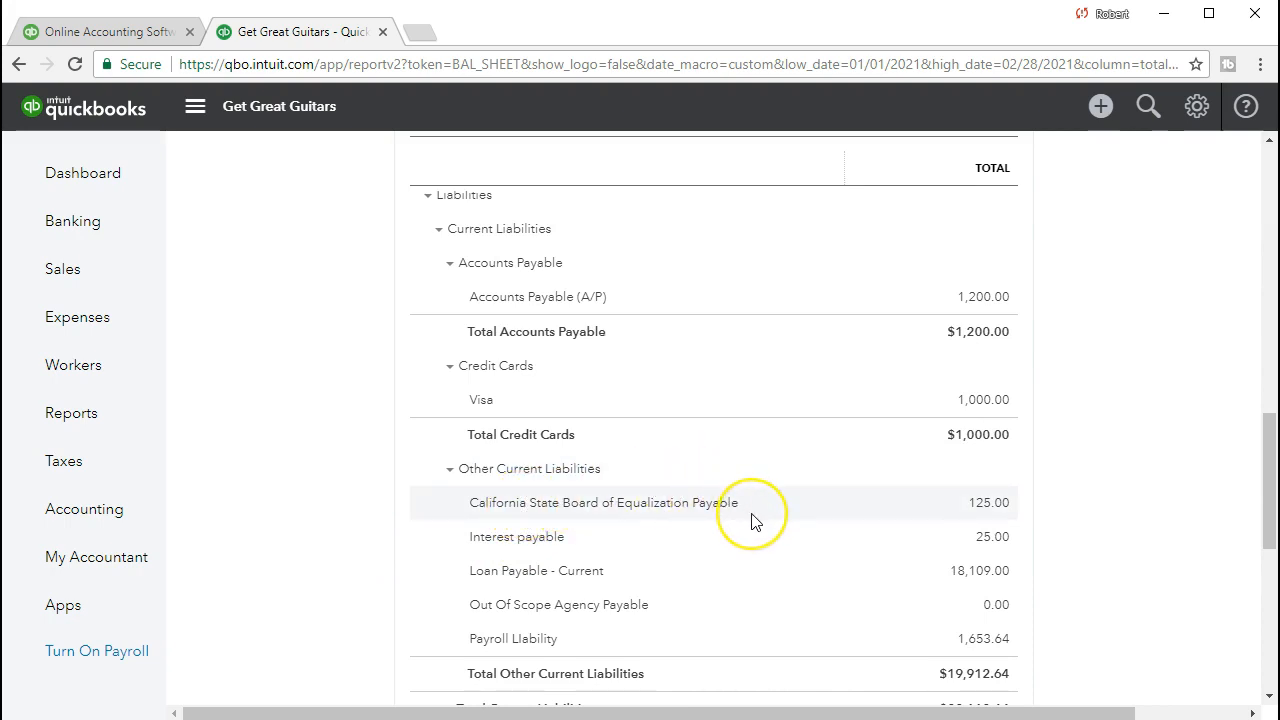
left_click(984, 512)
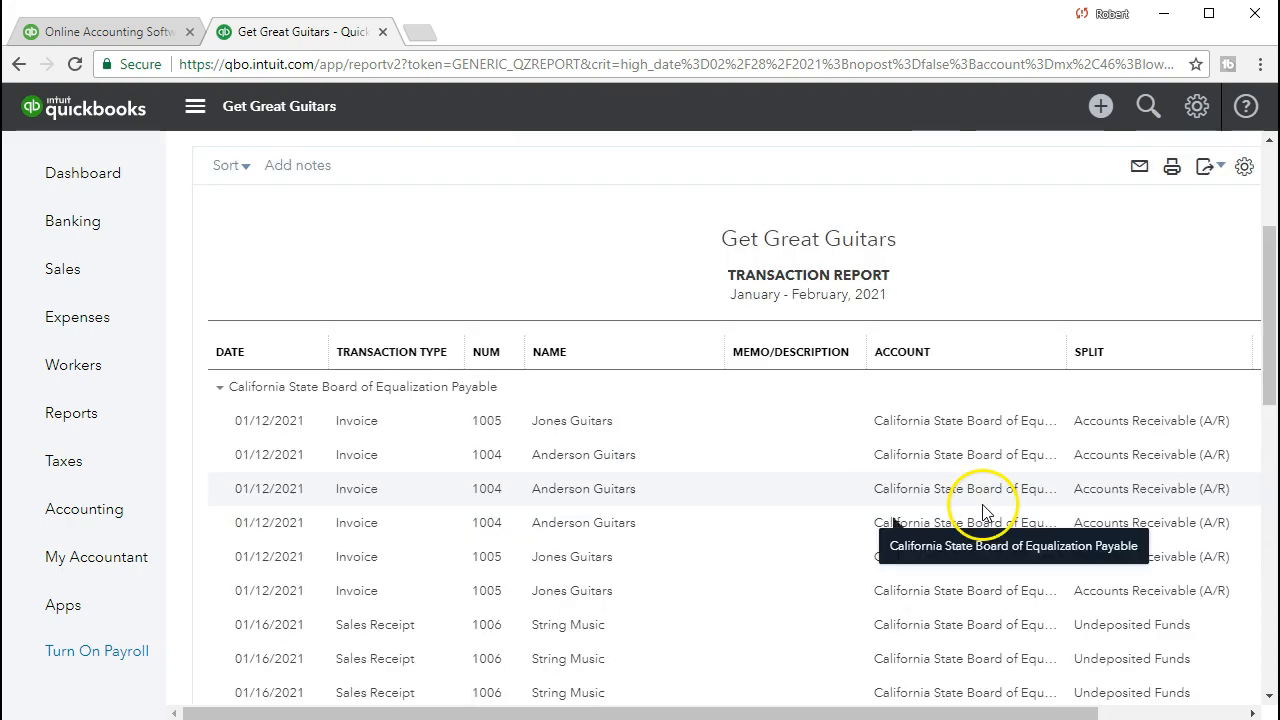
Open the adjusting journal entry 6 from the sales tax payable transaction report, review its lines, and close it without changes
scroll(986, 513, "down", 1)
left_click_drag(1012, 713, 1112, 715)
scroll(1118, 621, "down", 2)
scroll(1118, 621, "down", 5)
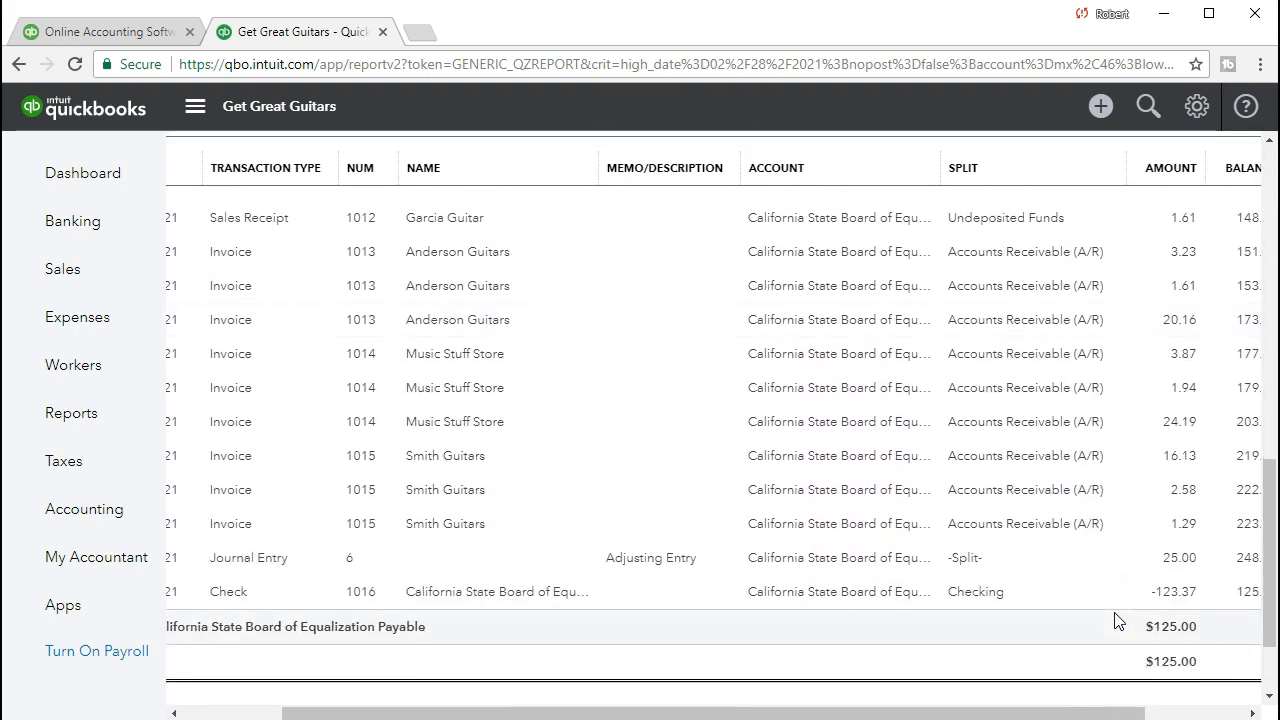
left_click(1186, 564)
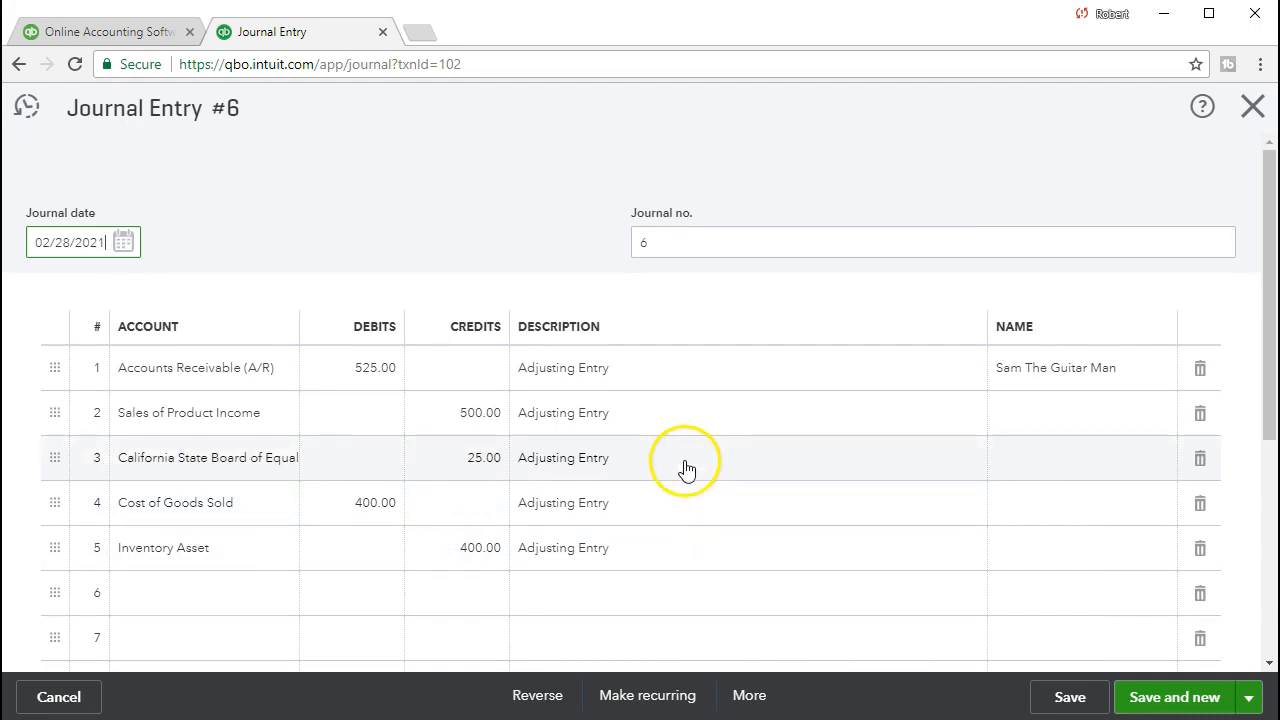
left_click(1252, 107)
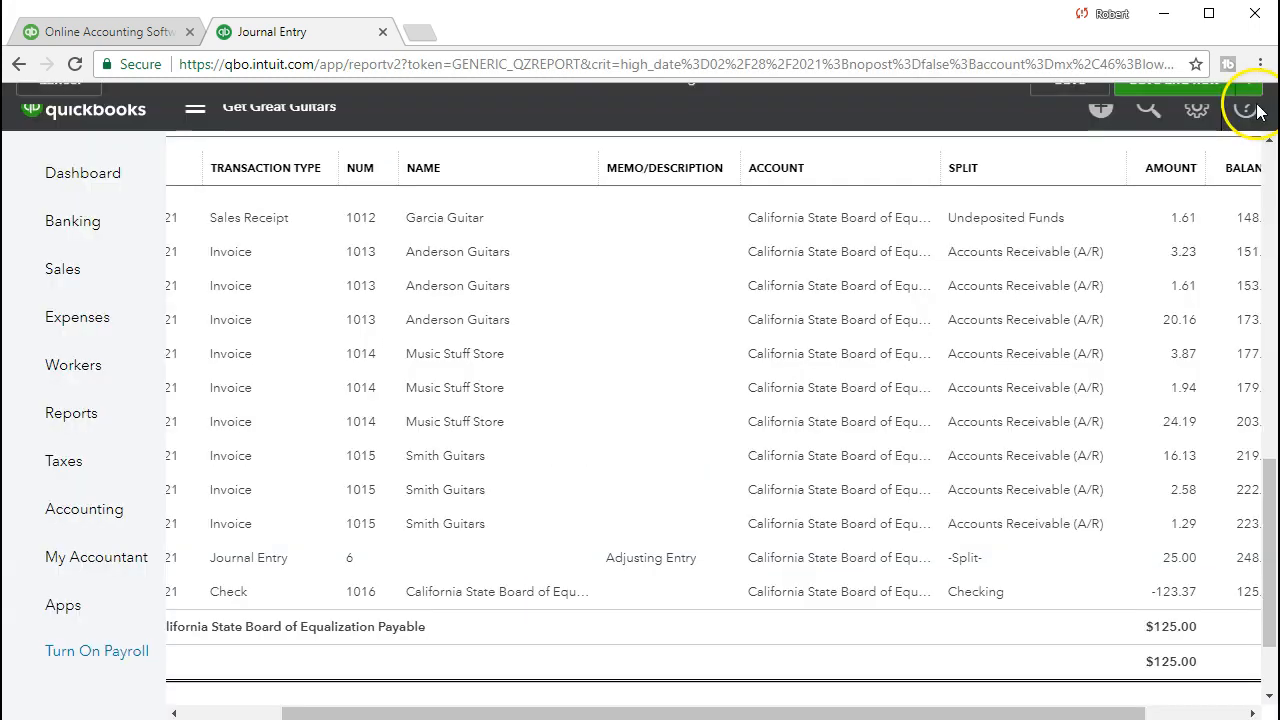
Return to the Balance Sheet summary and check the accounts receivable and inventory asset lines under current assets
scroll(218, 386, "up", 15)
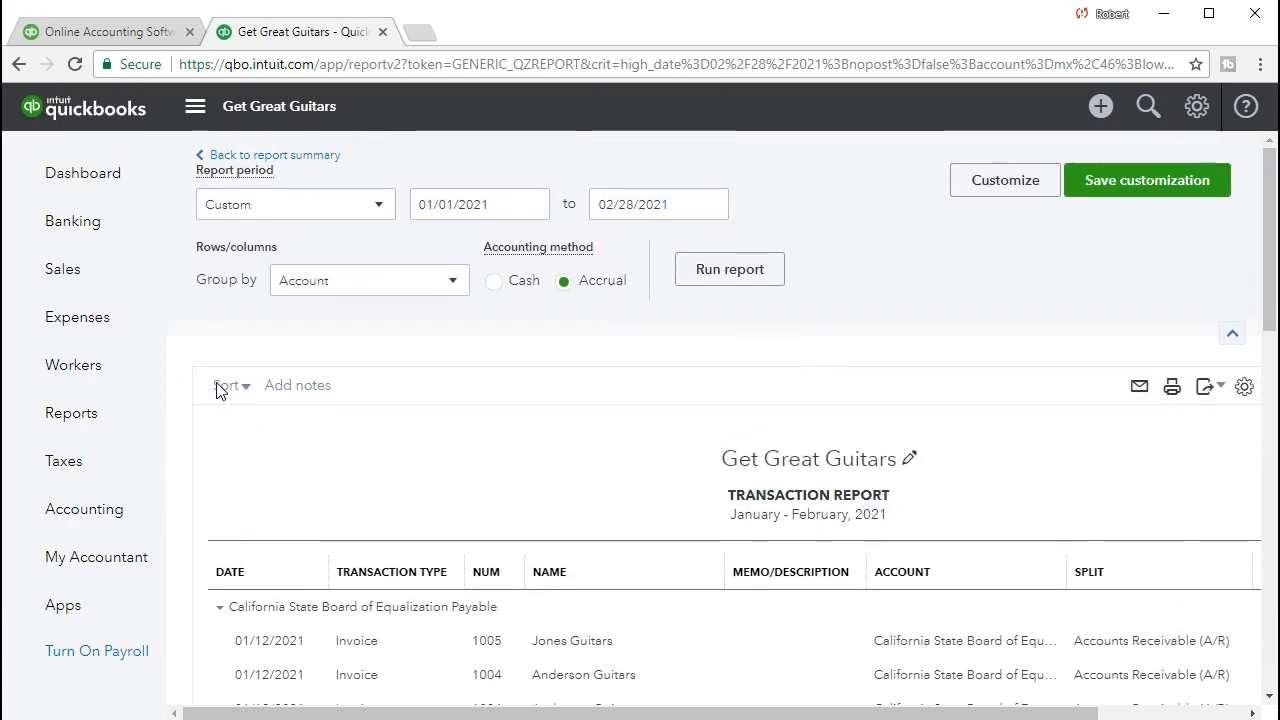
left_click(310, 157)
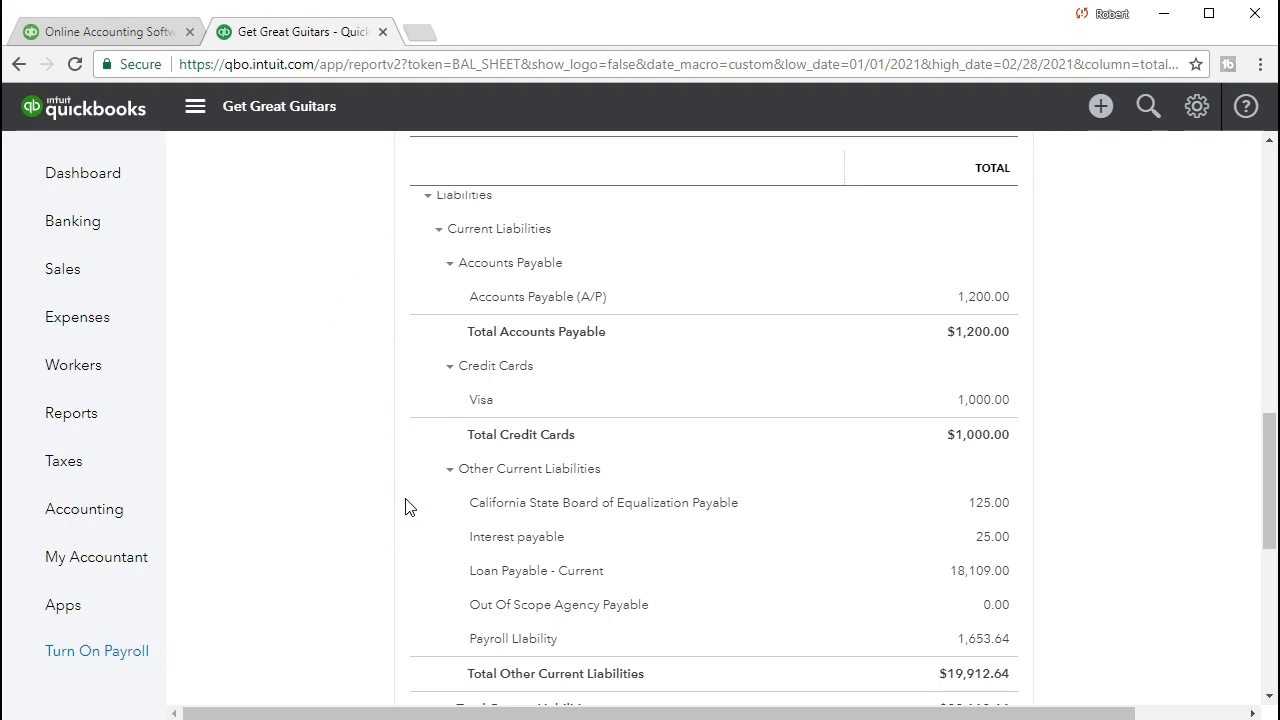
scroll(406, 500, "up", 6)
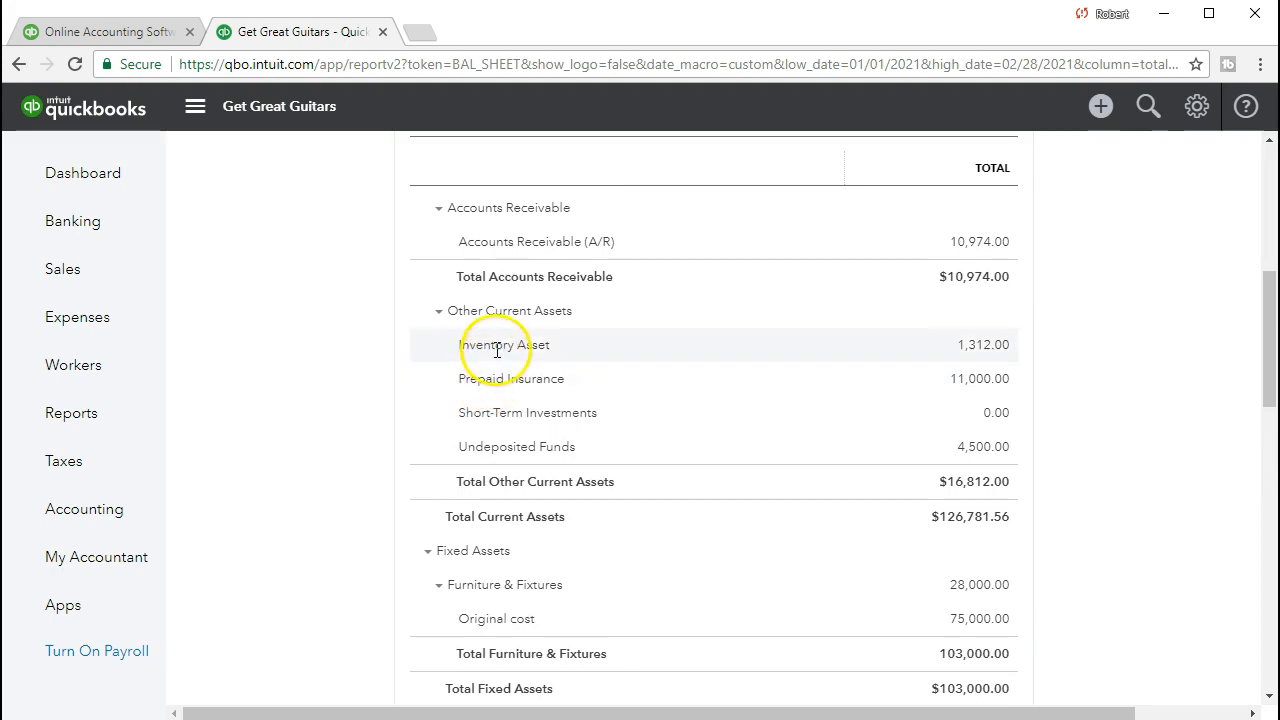
Open the Inventory Asset transactions from the balance sheet and view the 02/28/2021 adjusting journal entry, then close the entry
left_click(1006, 352)
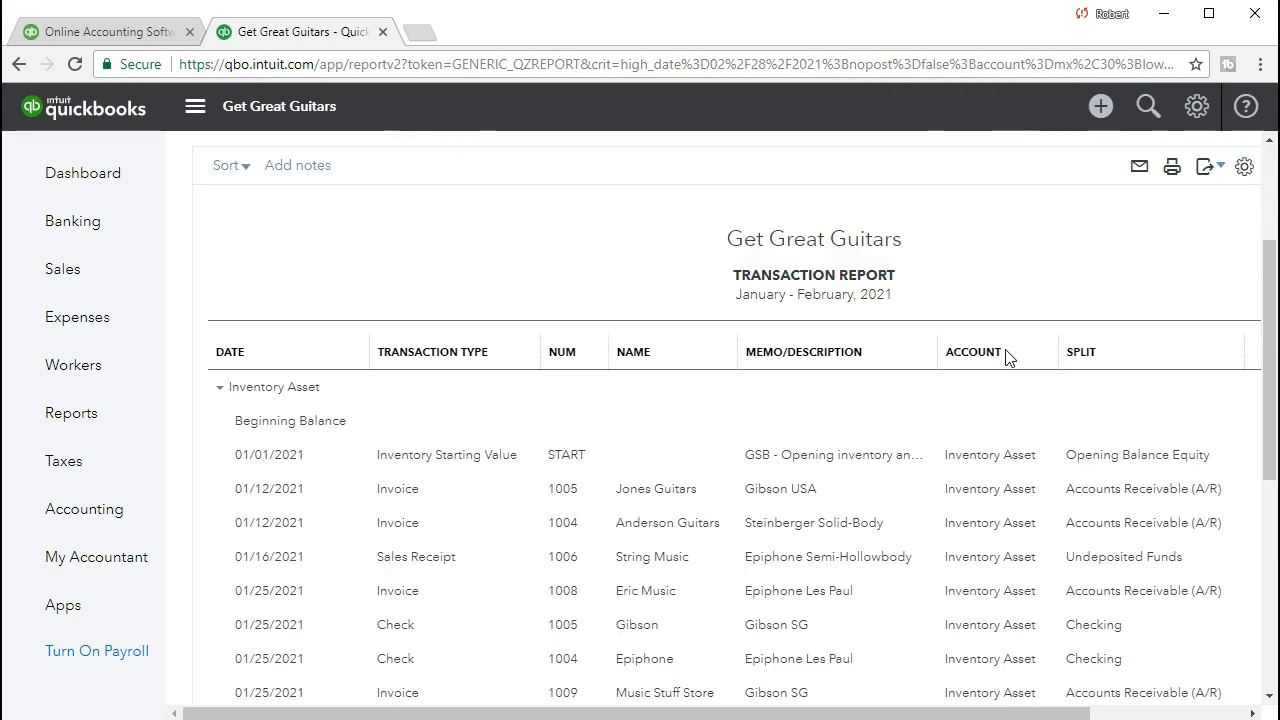
scroll(1006, 357, "down", 3)
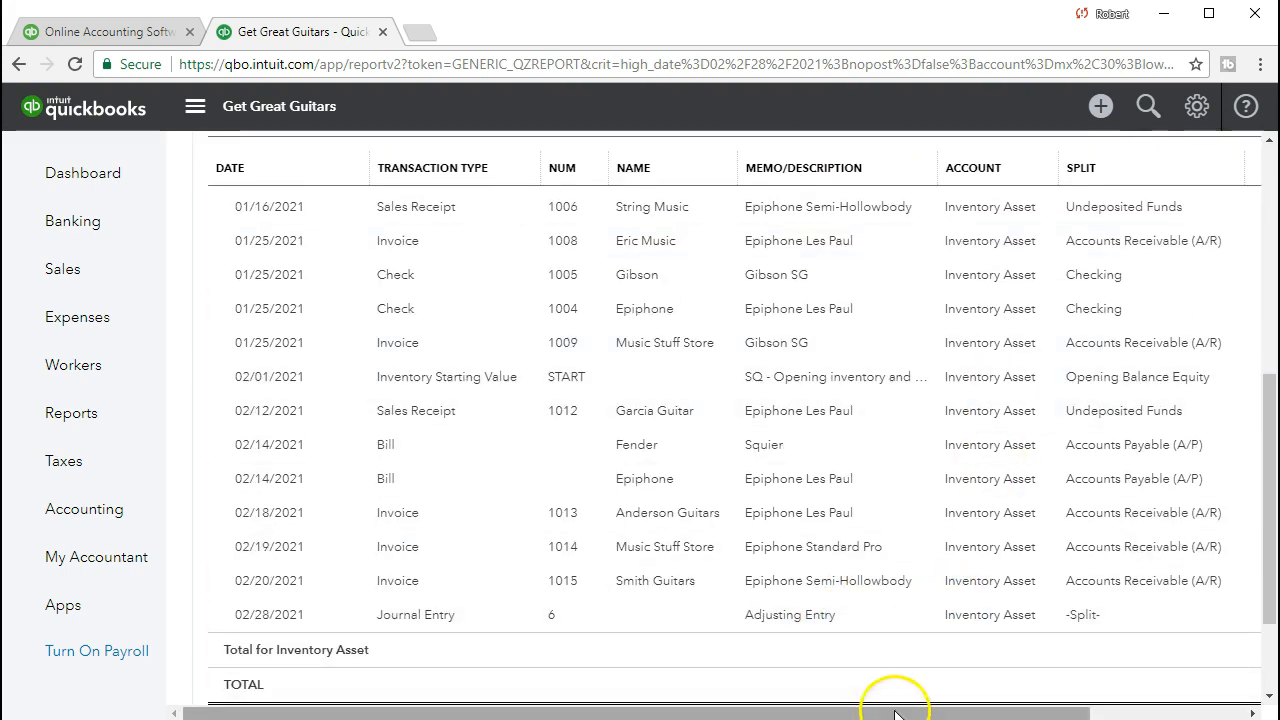
left_click_drag(894, 711, 1022, 711)
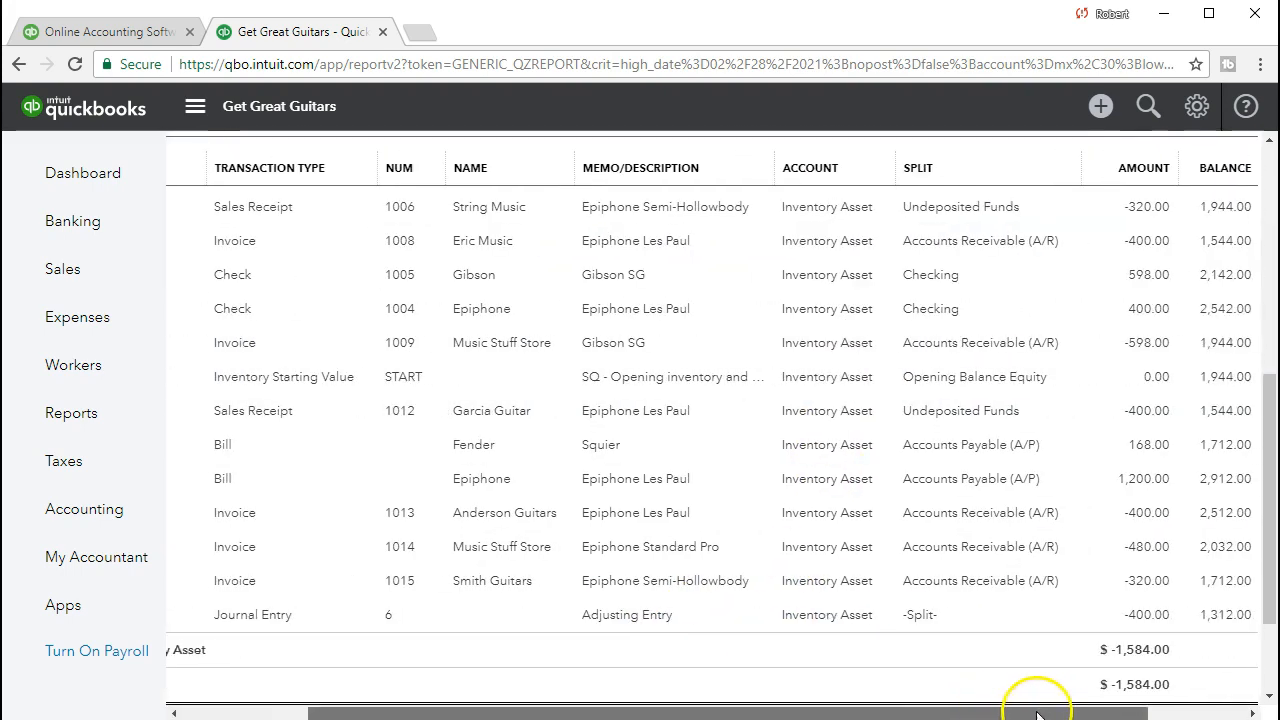
left_click(1142, 616)
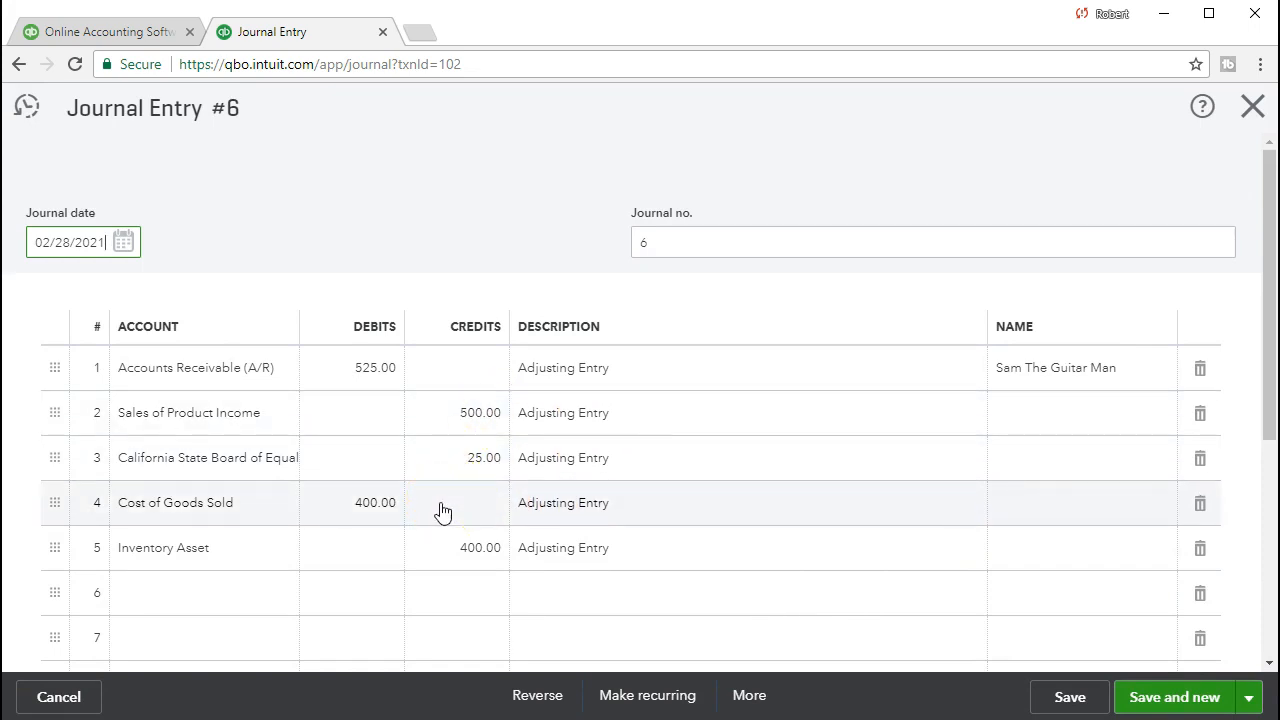
left_click(1250, 107)
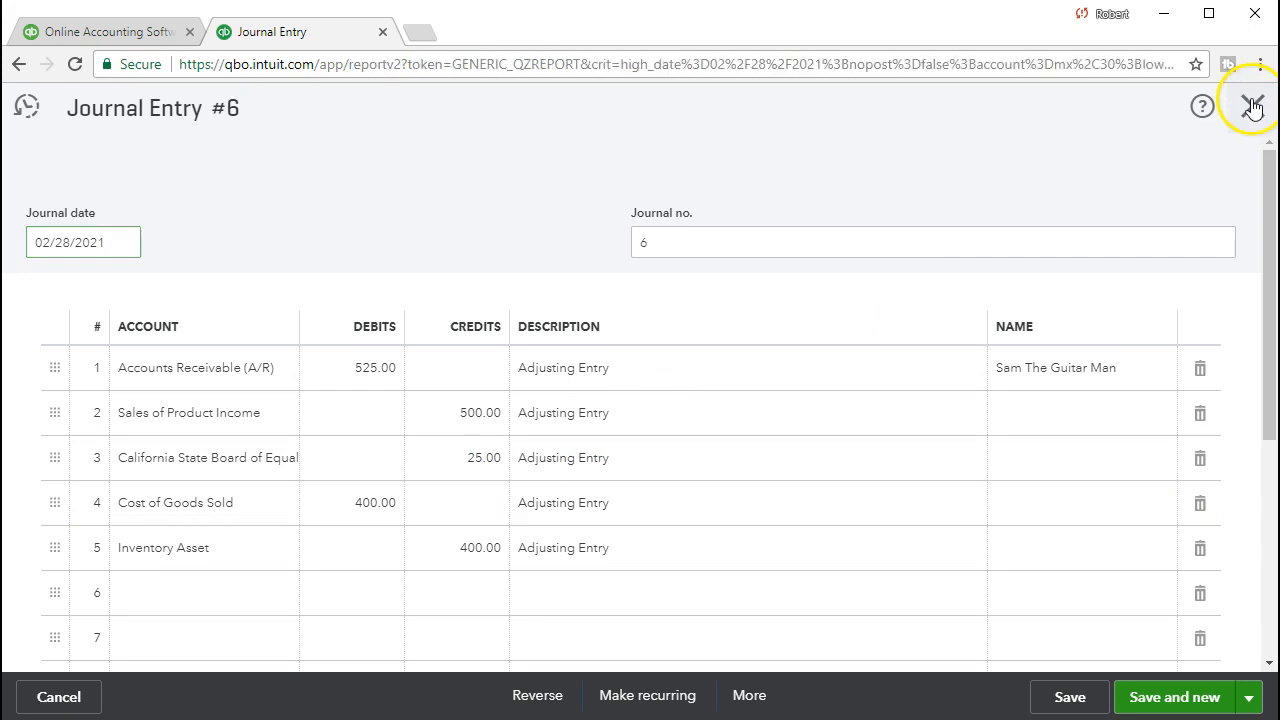
Return from the Inventory Asset transaction report to the balance sheet and review its current and fixed assets
scroll(340, 520, "up", 6)
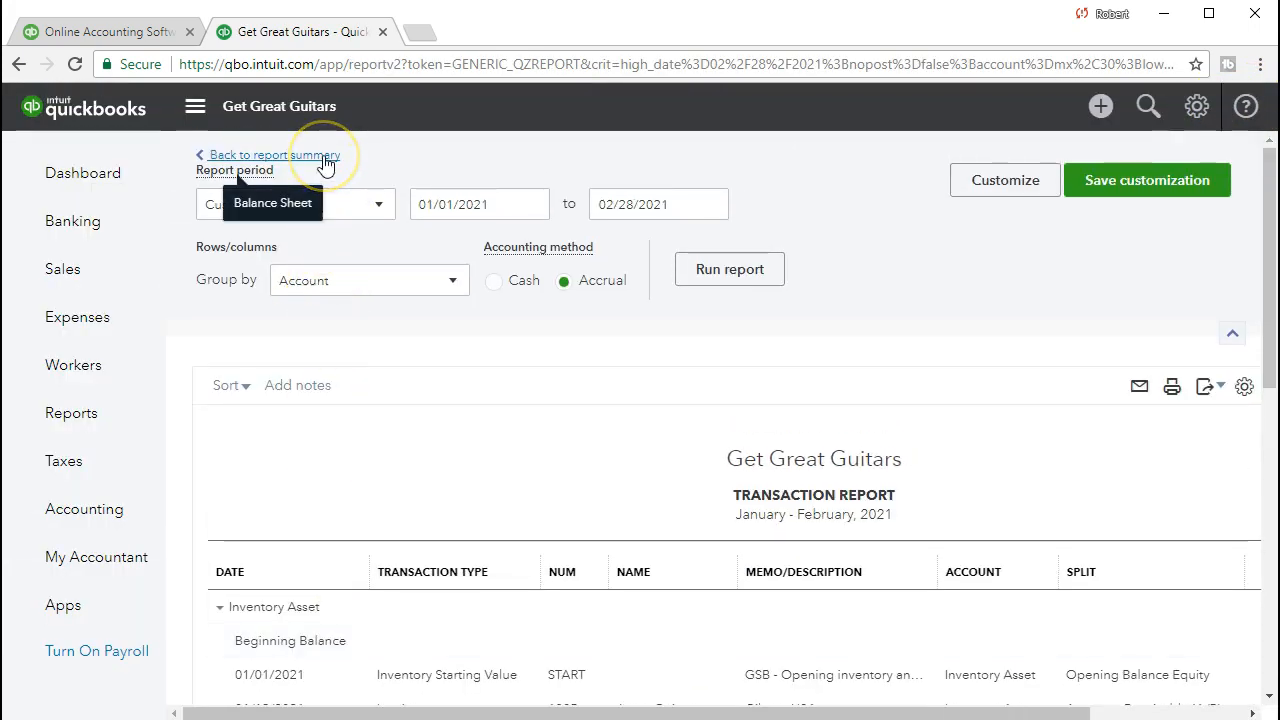
left_click(325, 160)
scroll(323, 163, "down", 3)
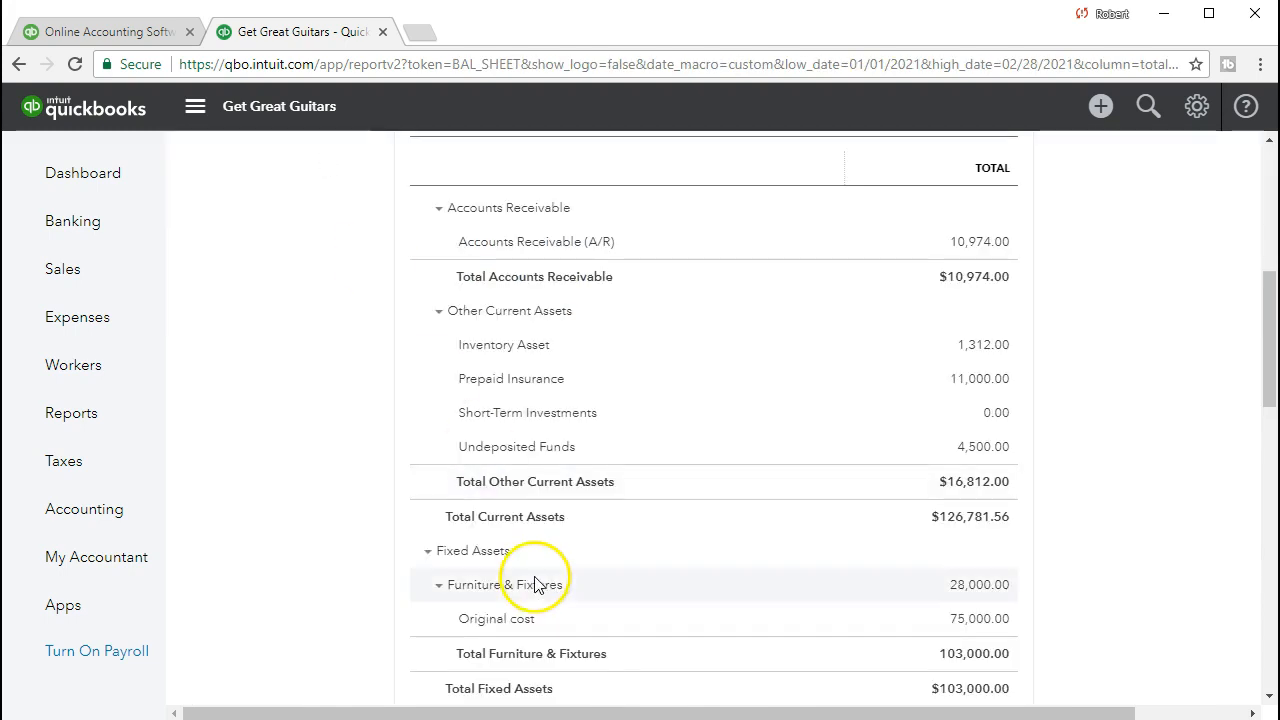
scroll(535, 583, "up", 3)
scroll(535, 583, "up", 1)
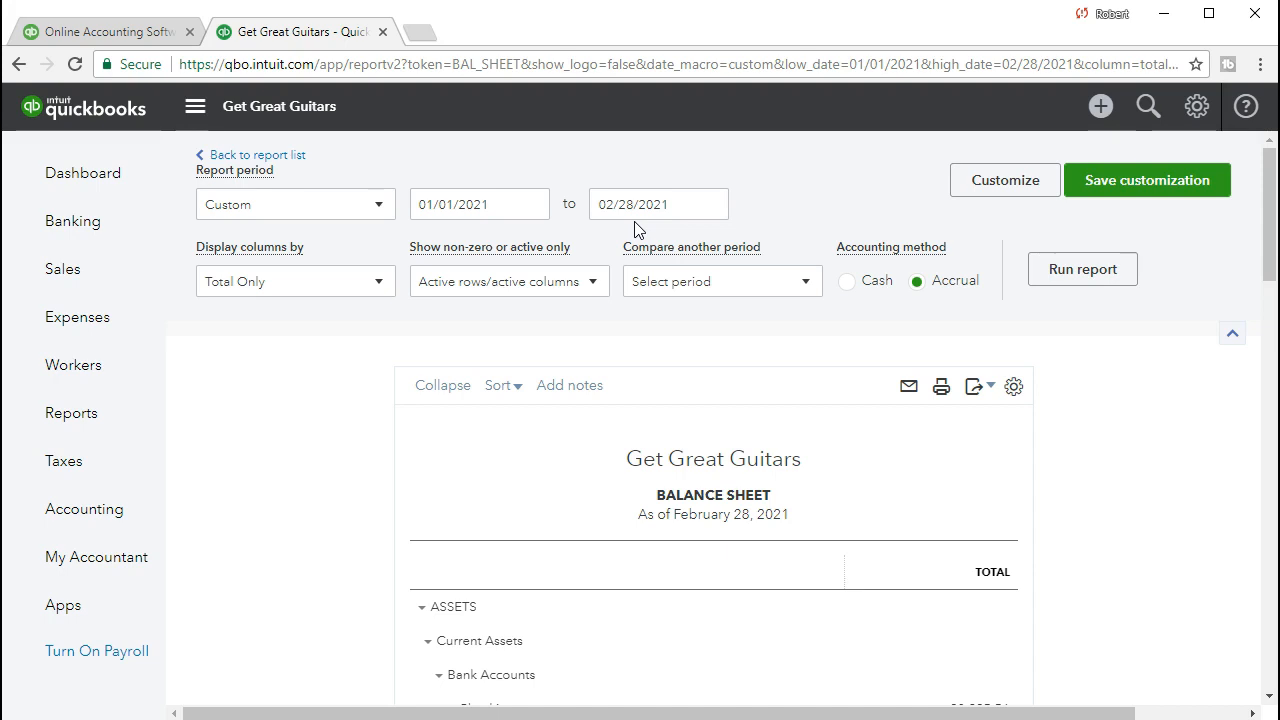
left_click(602, 212)
left_click(622, 231)
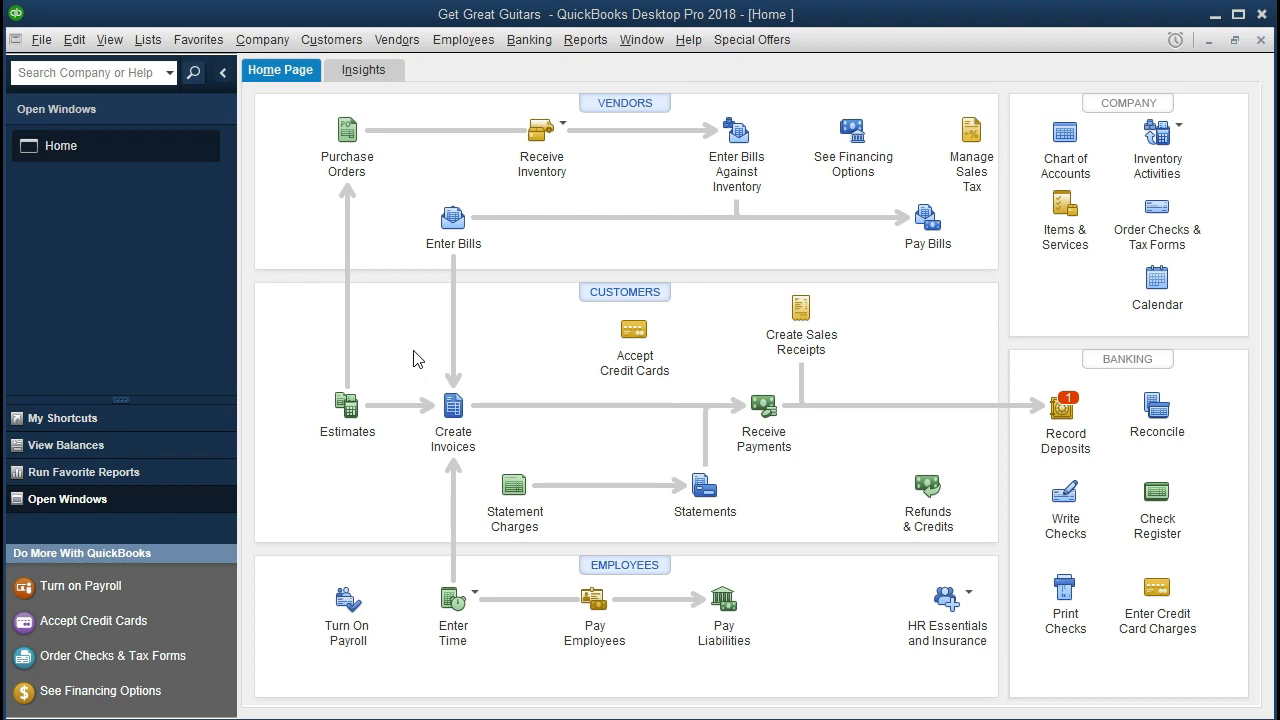
left_click(42, 42)
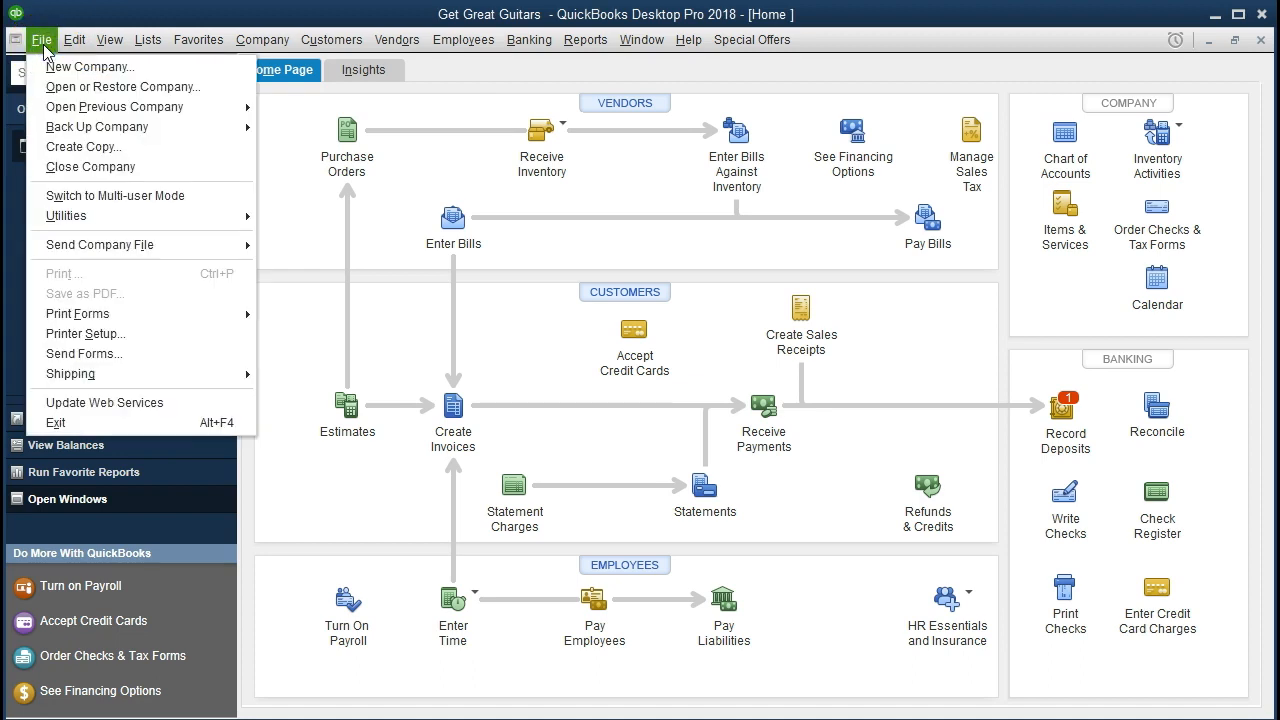
mouse_move(72, 48)
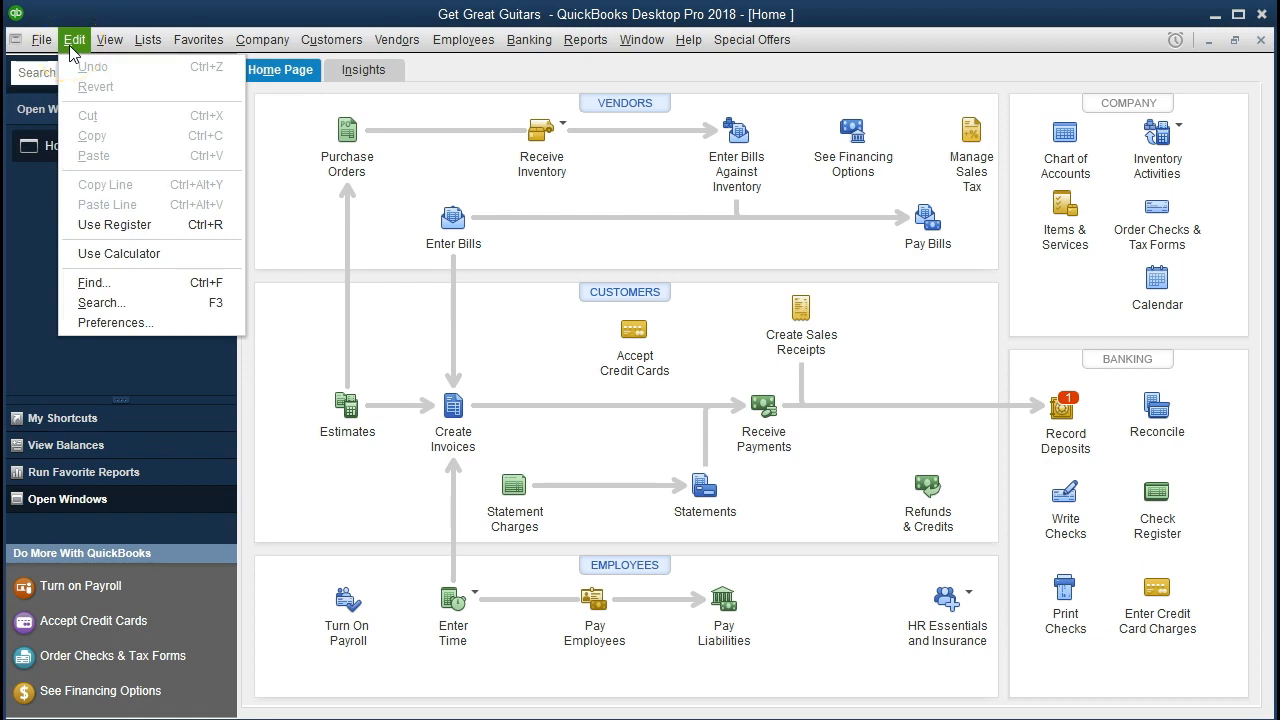
mouse_move(111, 46)
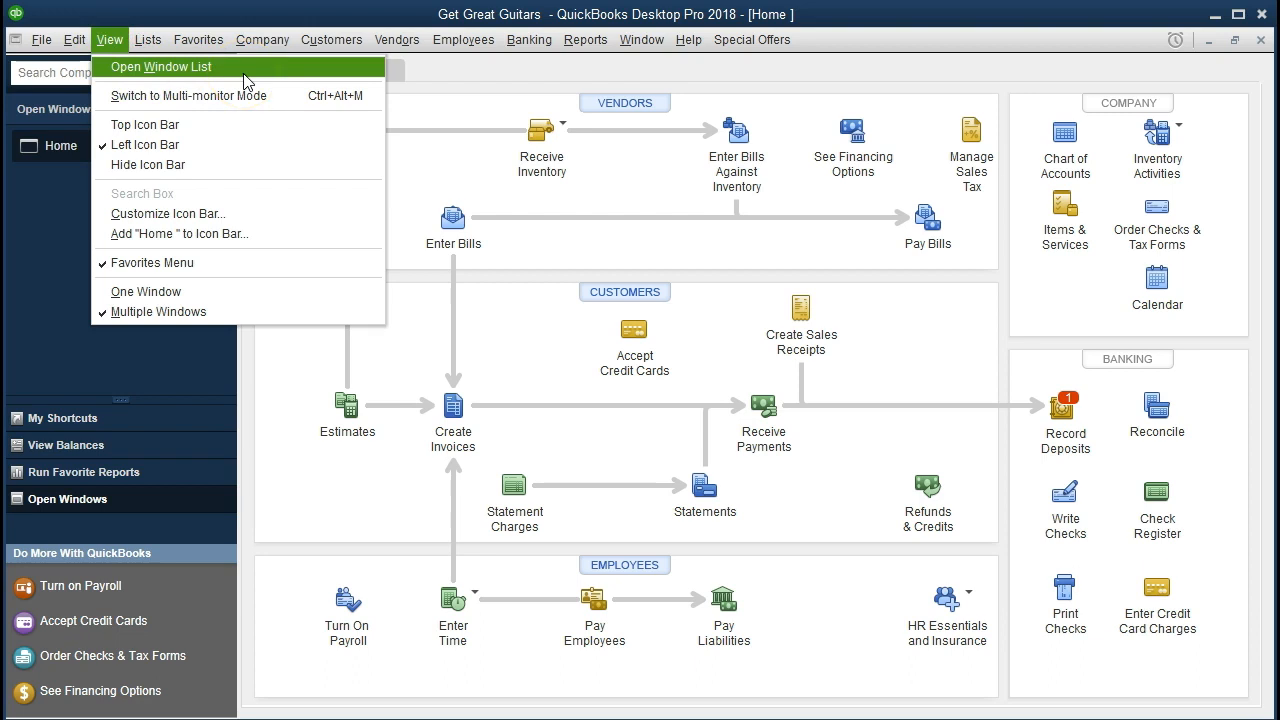
left_click(215, 90)
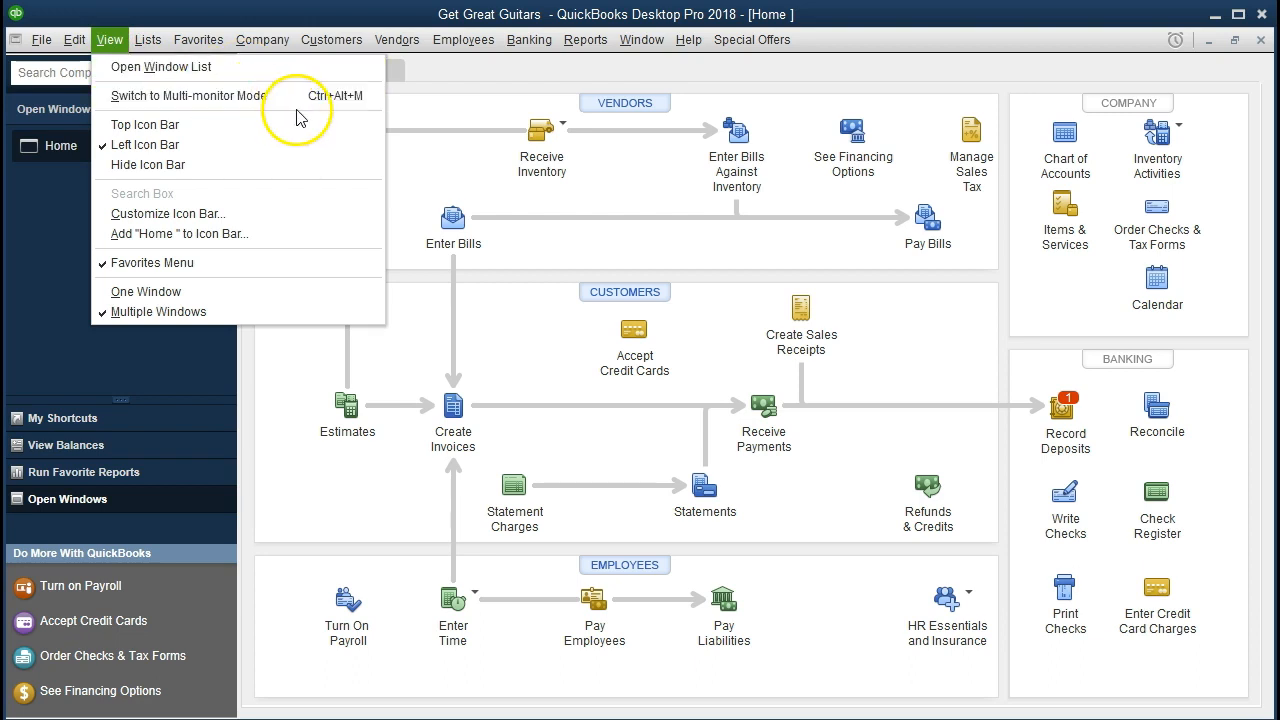
left_click(262, 39)
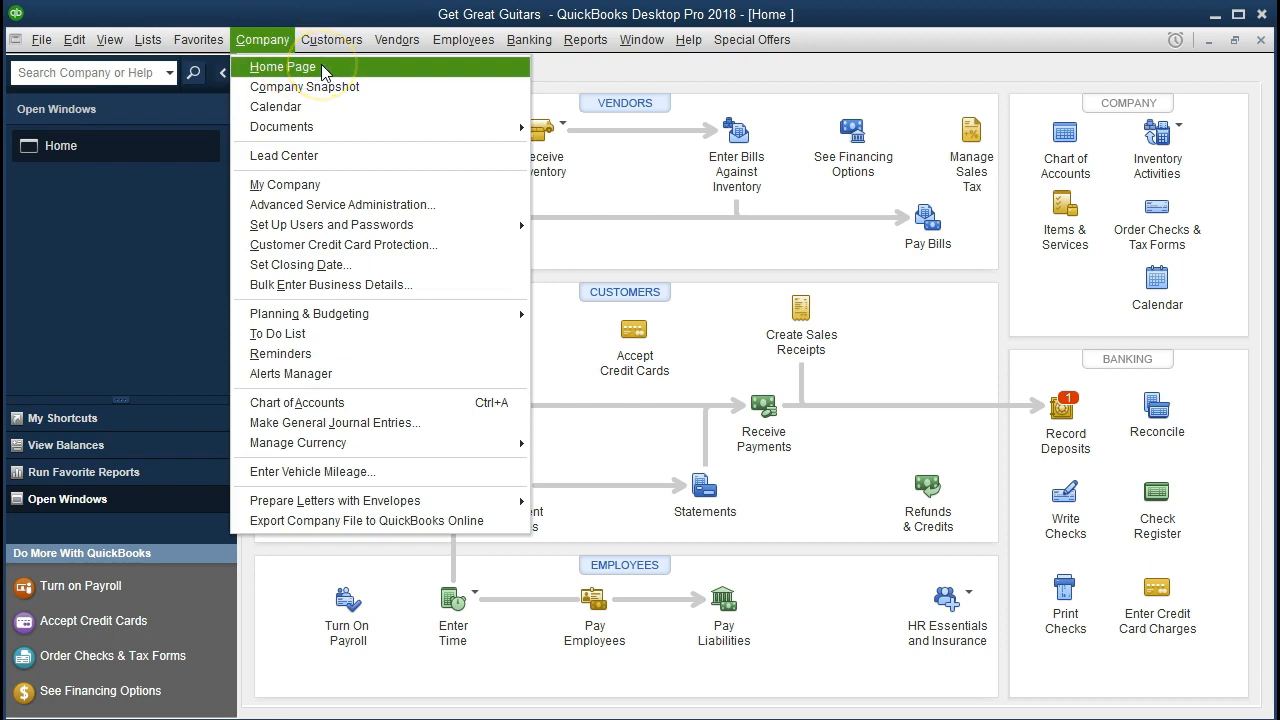
left_click(145, 234)
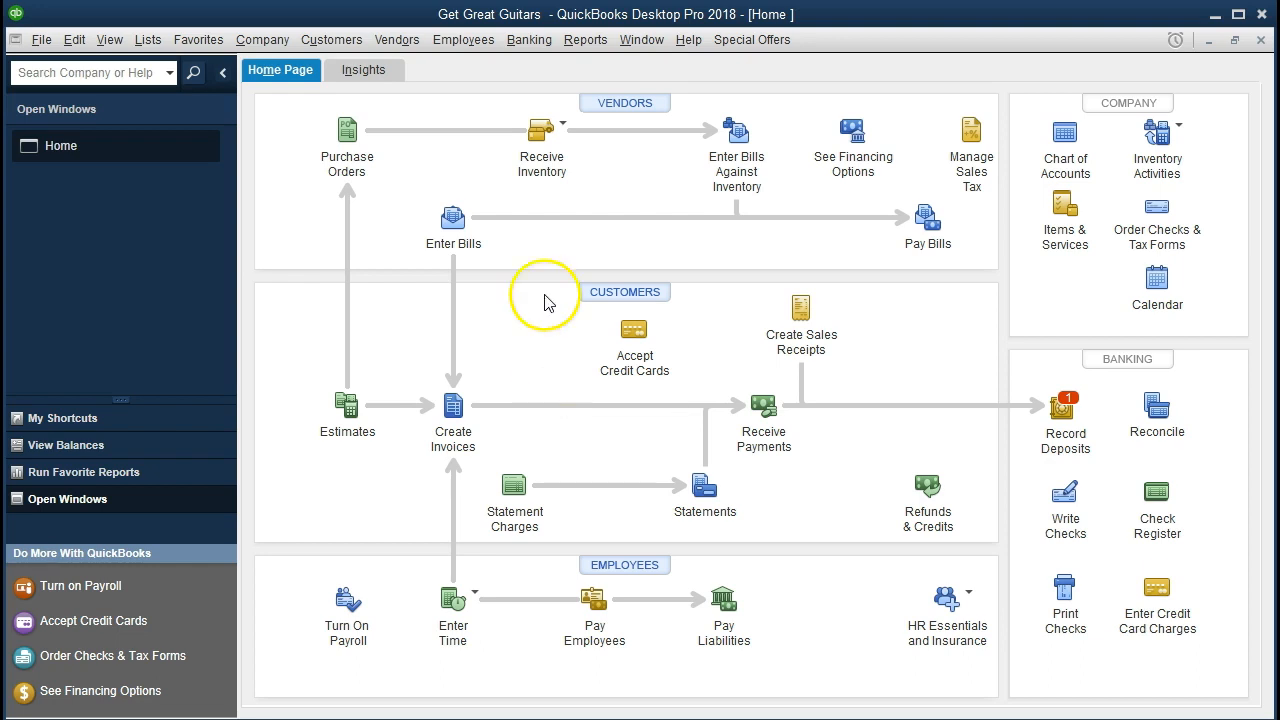
In QuickBooks Desktop, open the Balance Sheet Standard report for Get Great Guitars
left_click(590, 44)
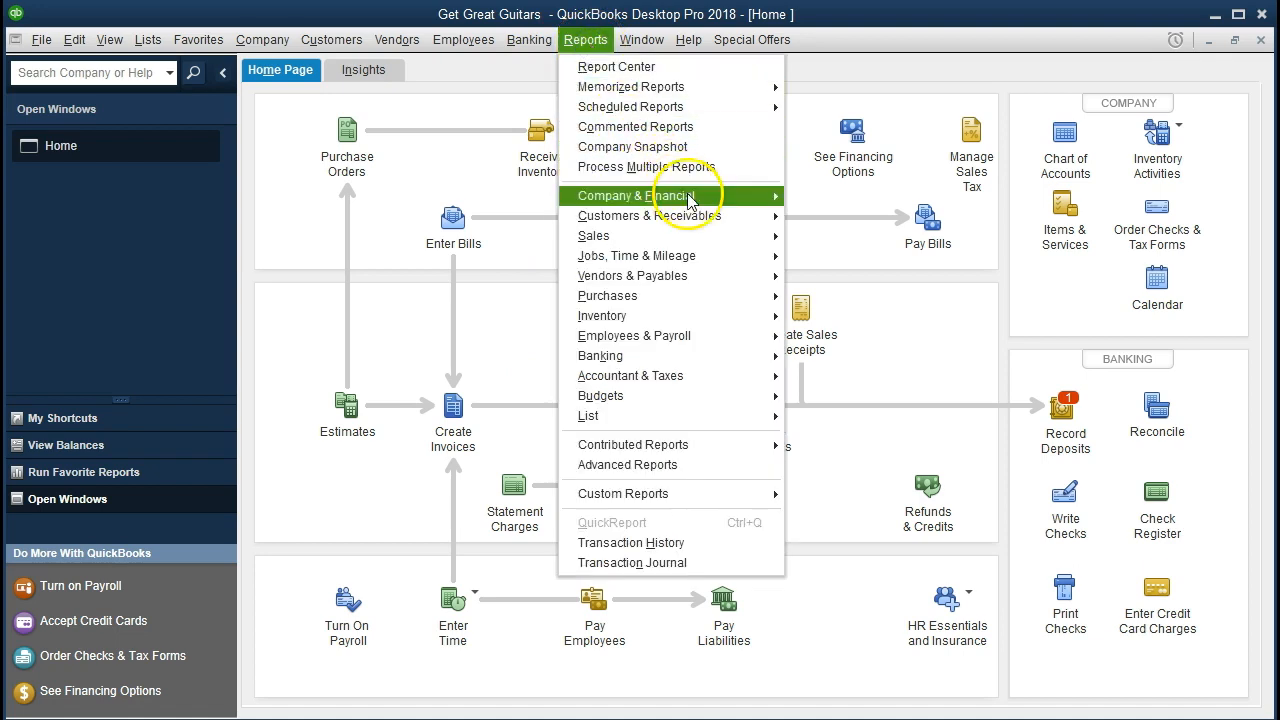
mouse_move(700, 196)
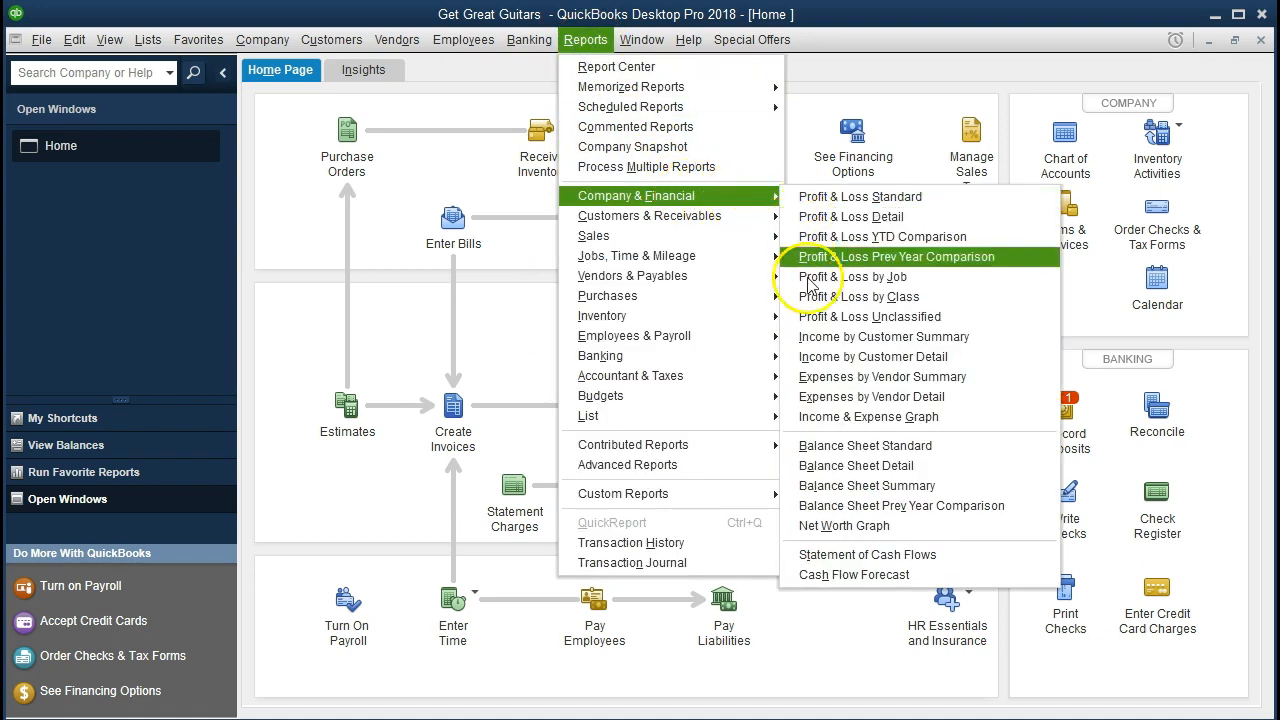
left_click(960, 446)
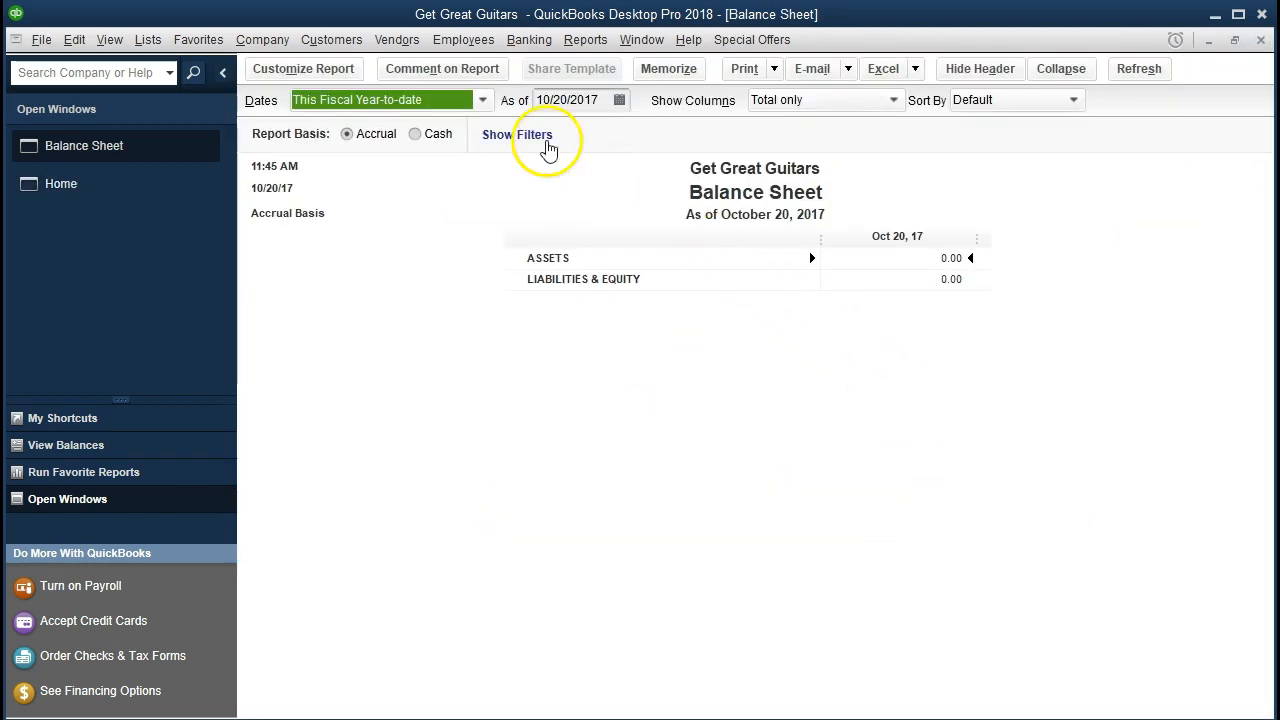
Customize the balance sheet's date range to run from 01/01/2021 to 02/28/2021
left_click(342, 76)
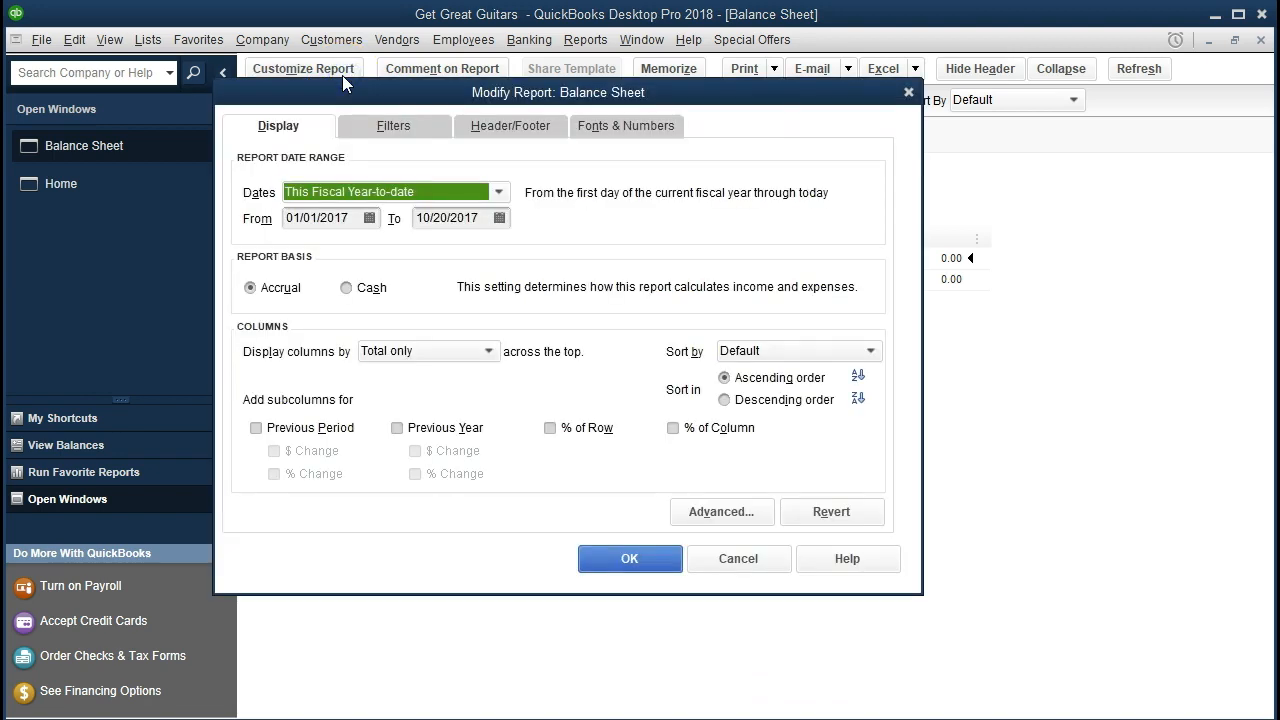
key("Tab")
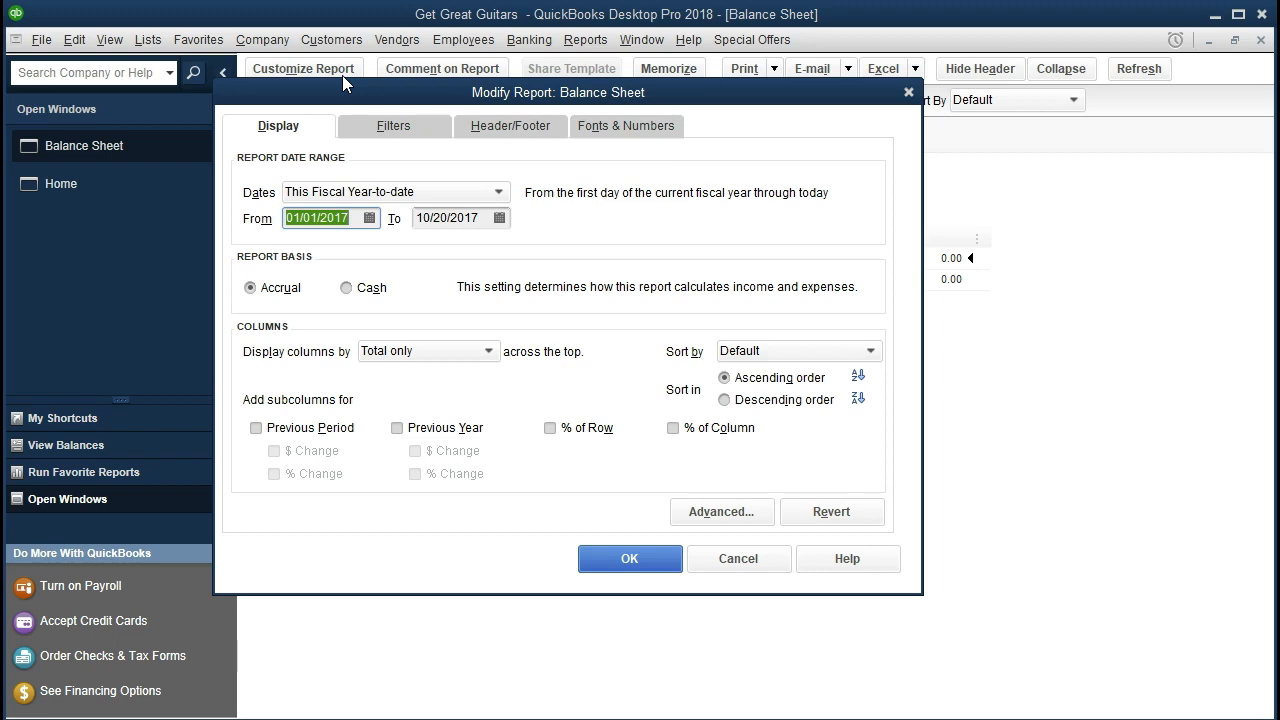
type("01/01/2021")
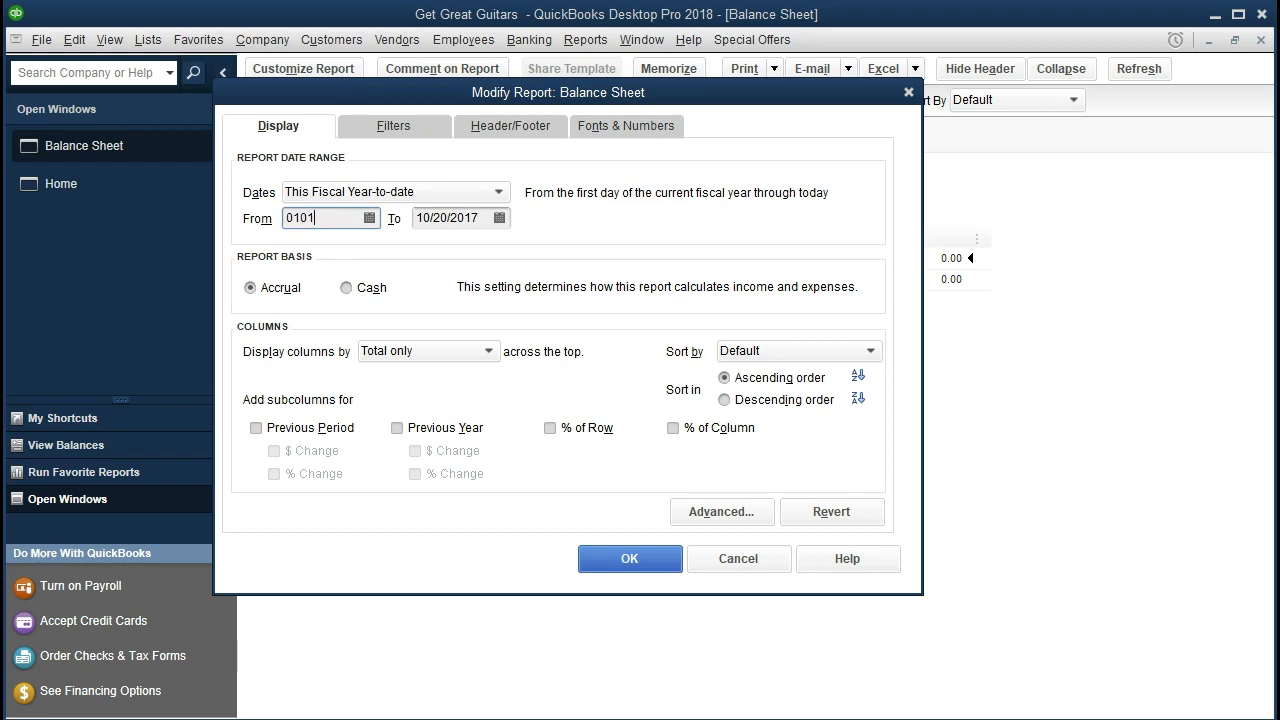
key("Tab")
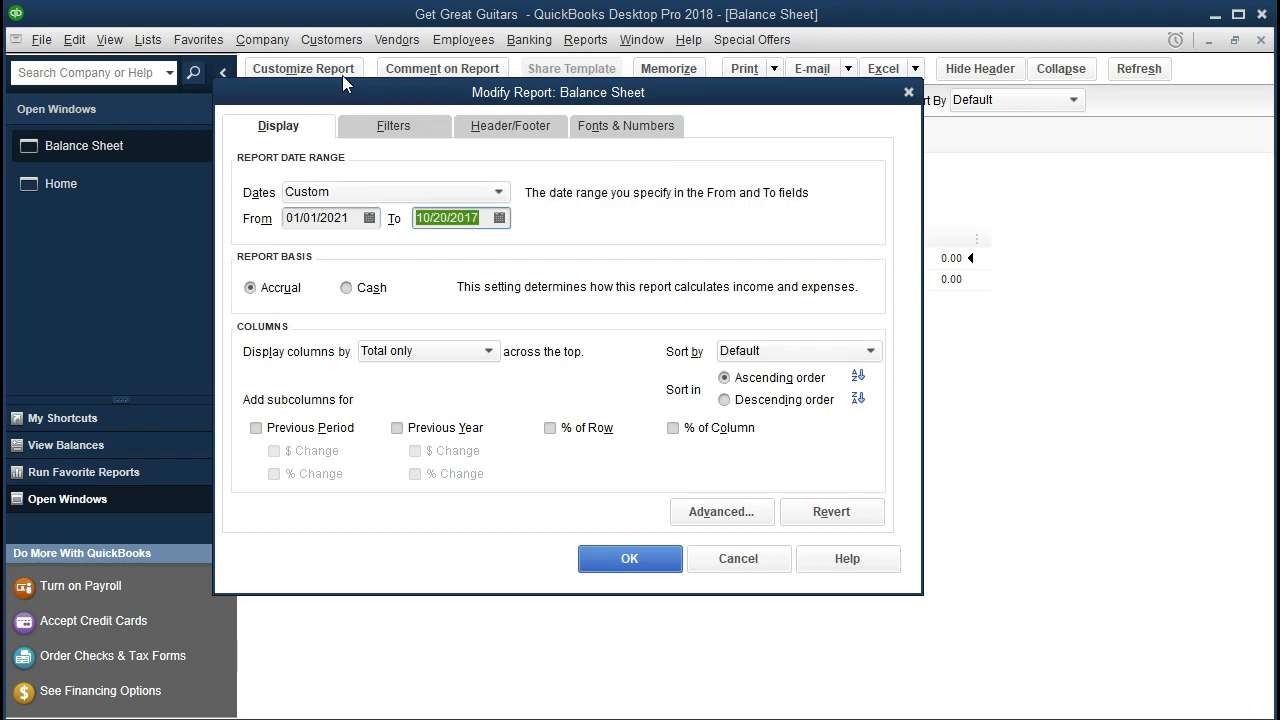
type("02/28/2021")
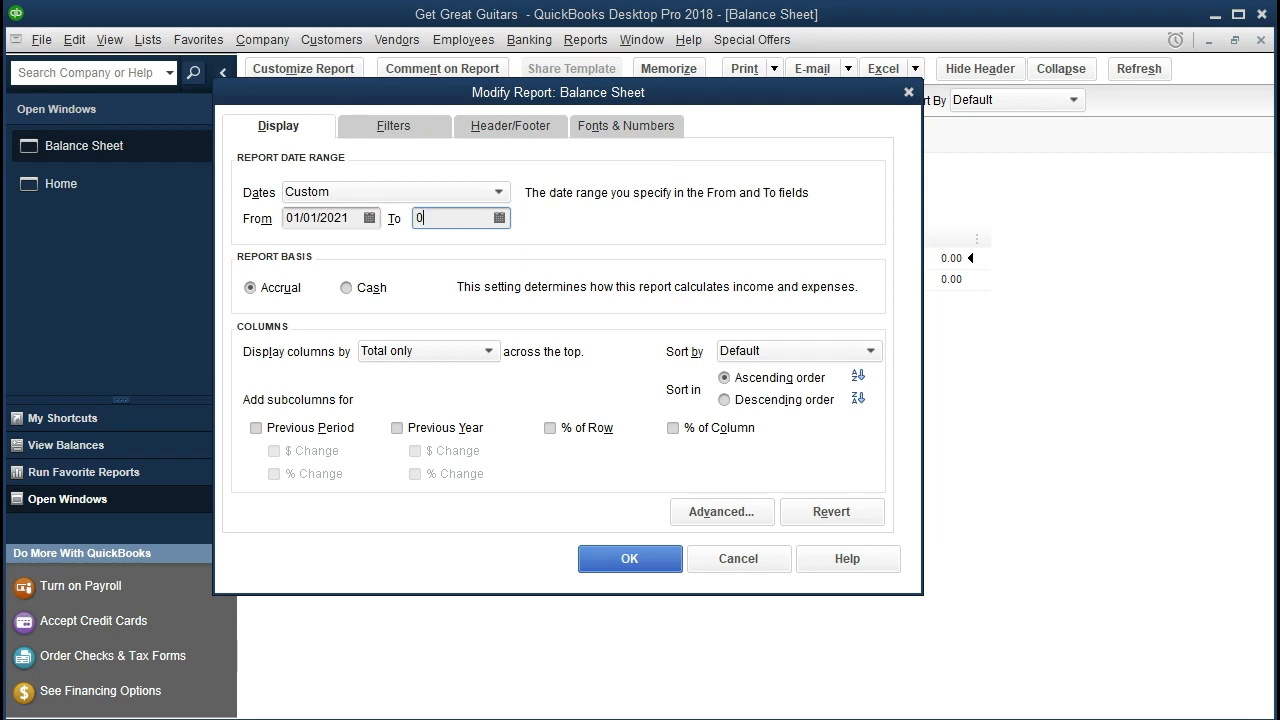
key("Tab")
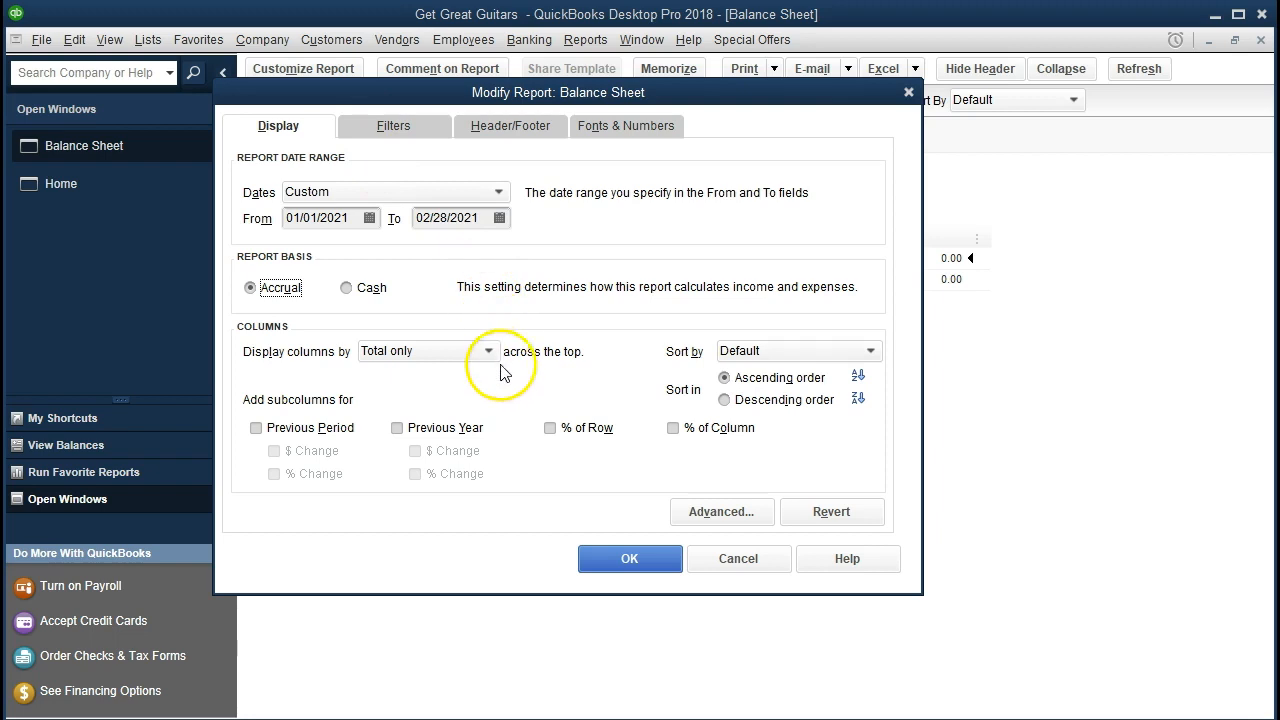
left_click(625, 562)
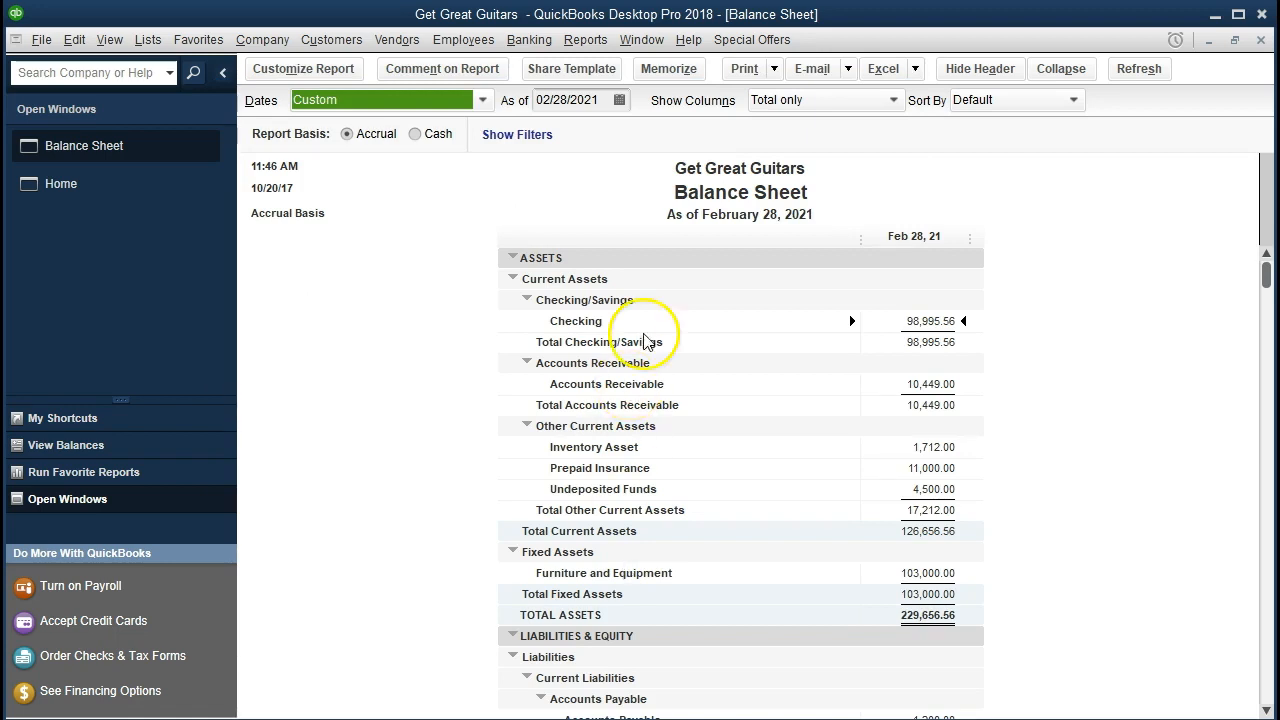
Open the Profit & Loss Standard report while keeping the balance sheet open
left_click(603, 50)
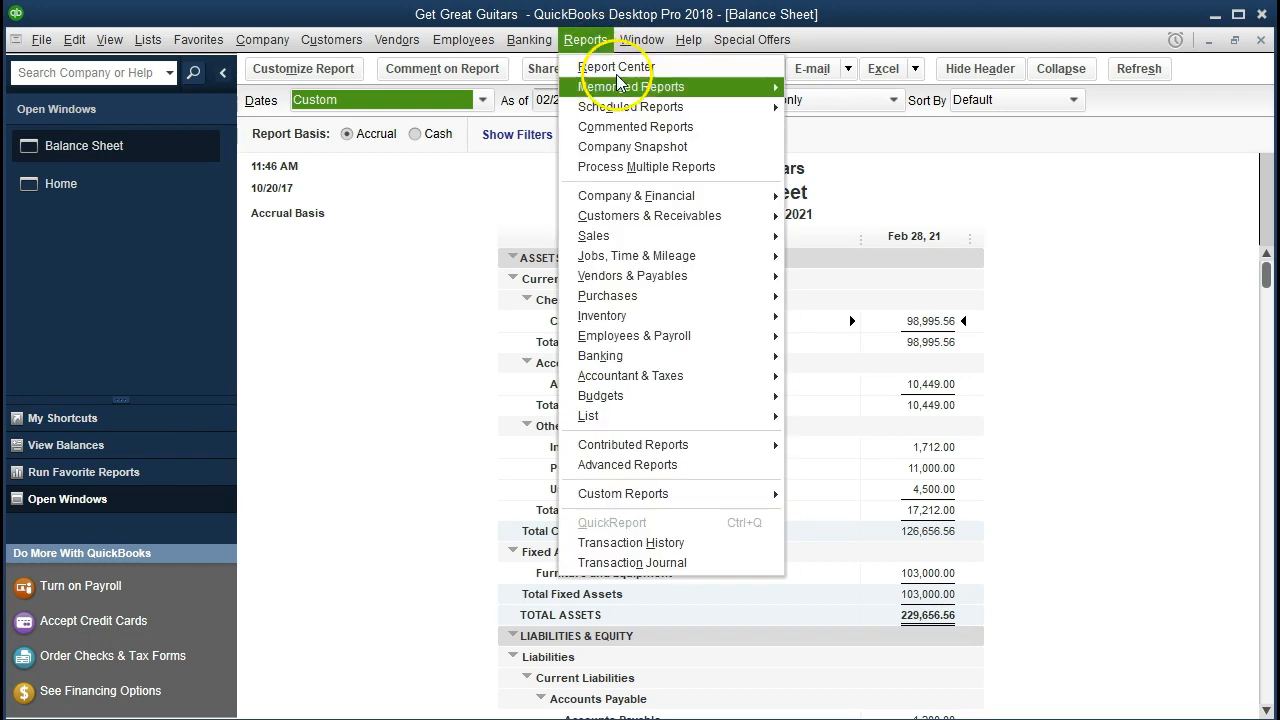
mouse_move(700, 197)
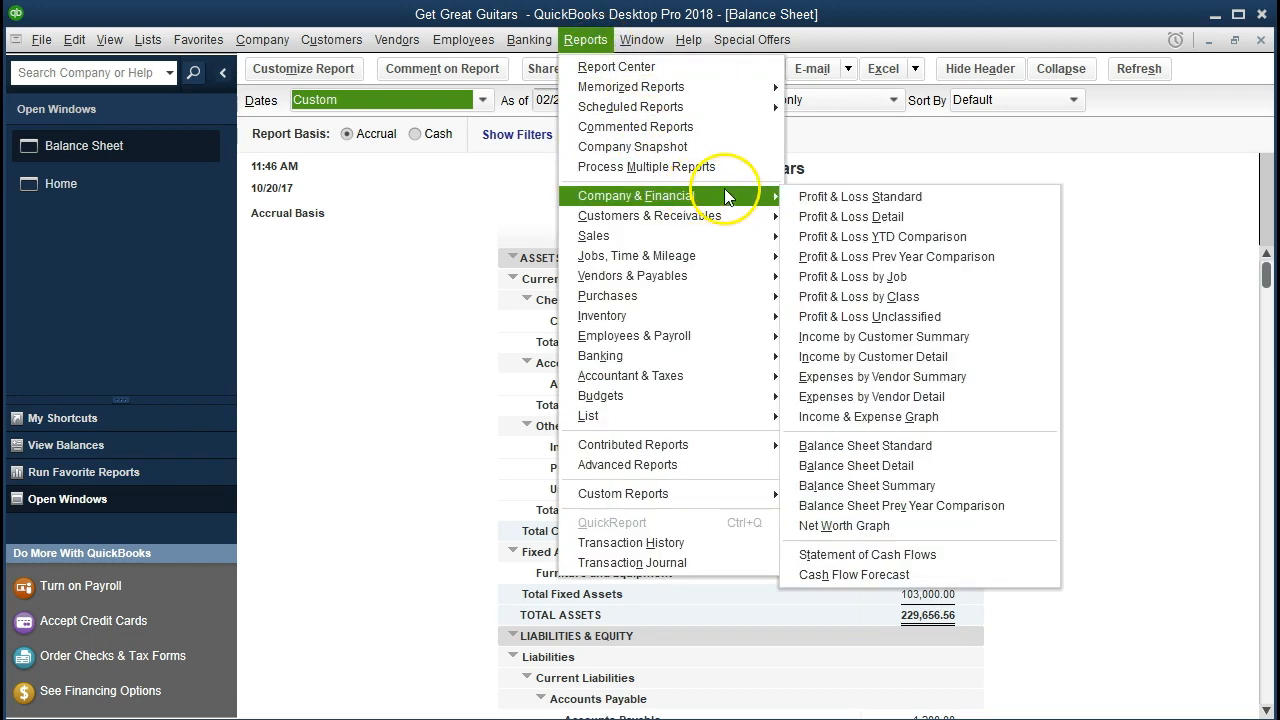
left_click(786, 195)
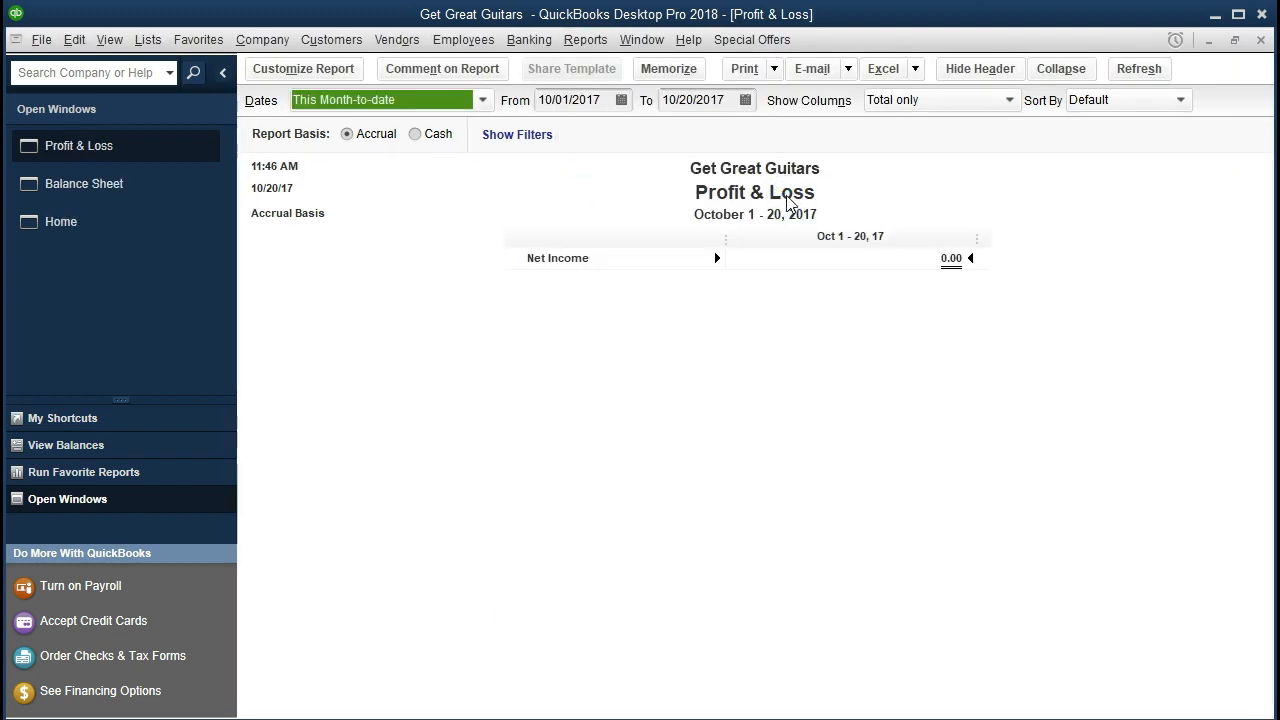
Set the Profit & Loss report period from 01/01/2021 to 02/28/2021
key("Tab")
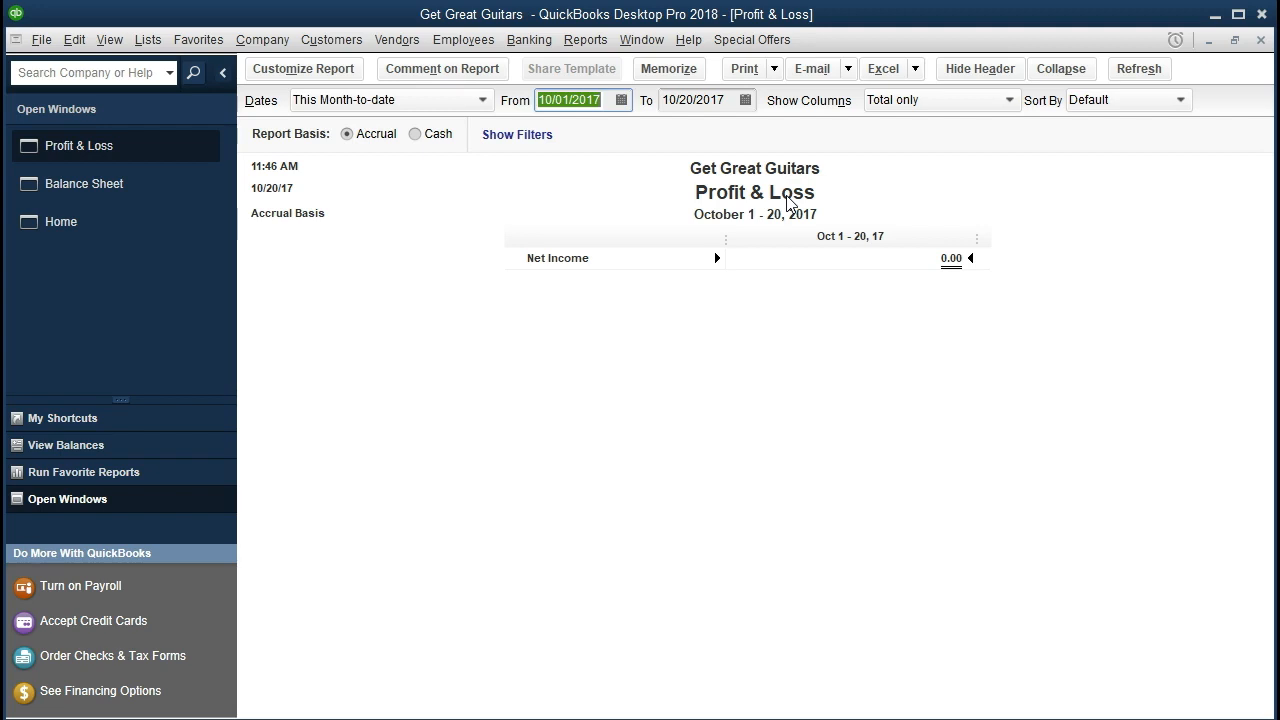
type("010121")
key("Tab")
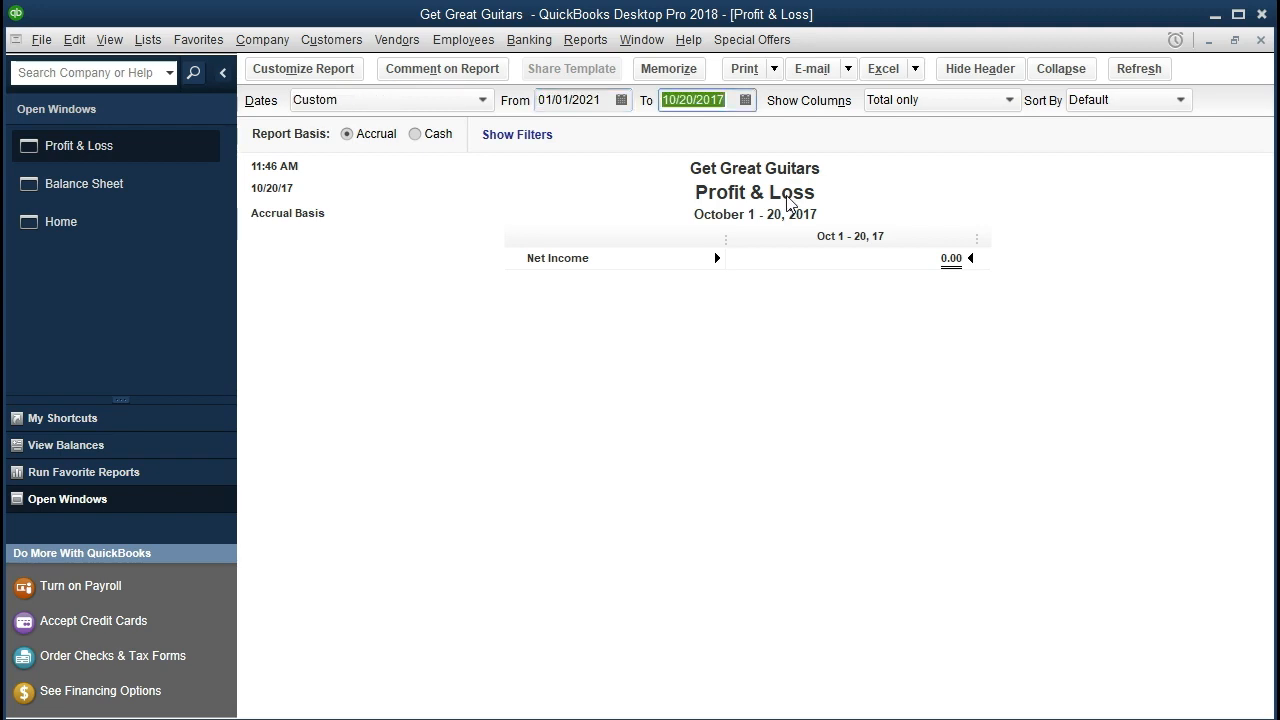
type("02/28/202")
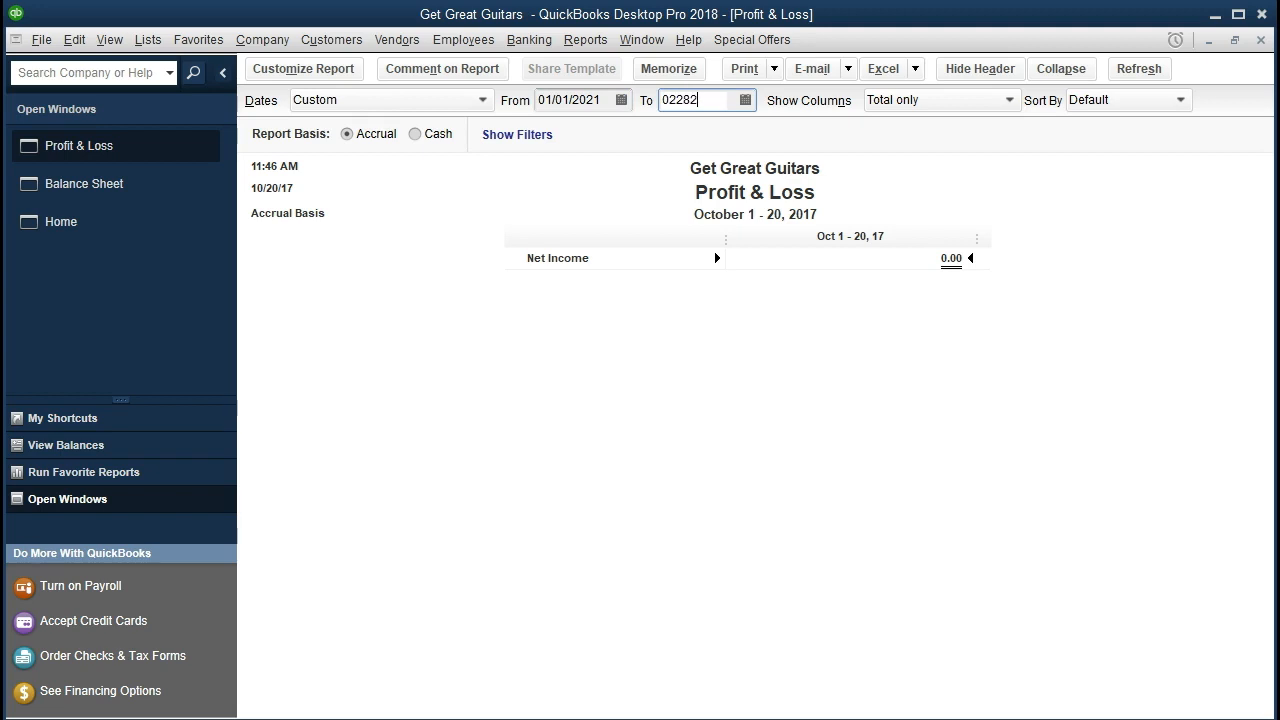
type("1")
key("Tab")
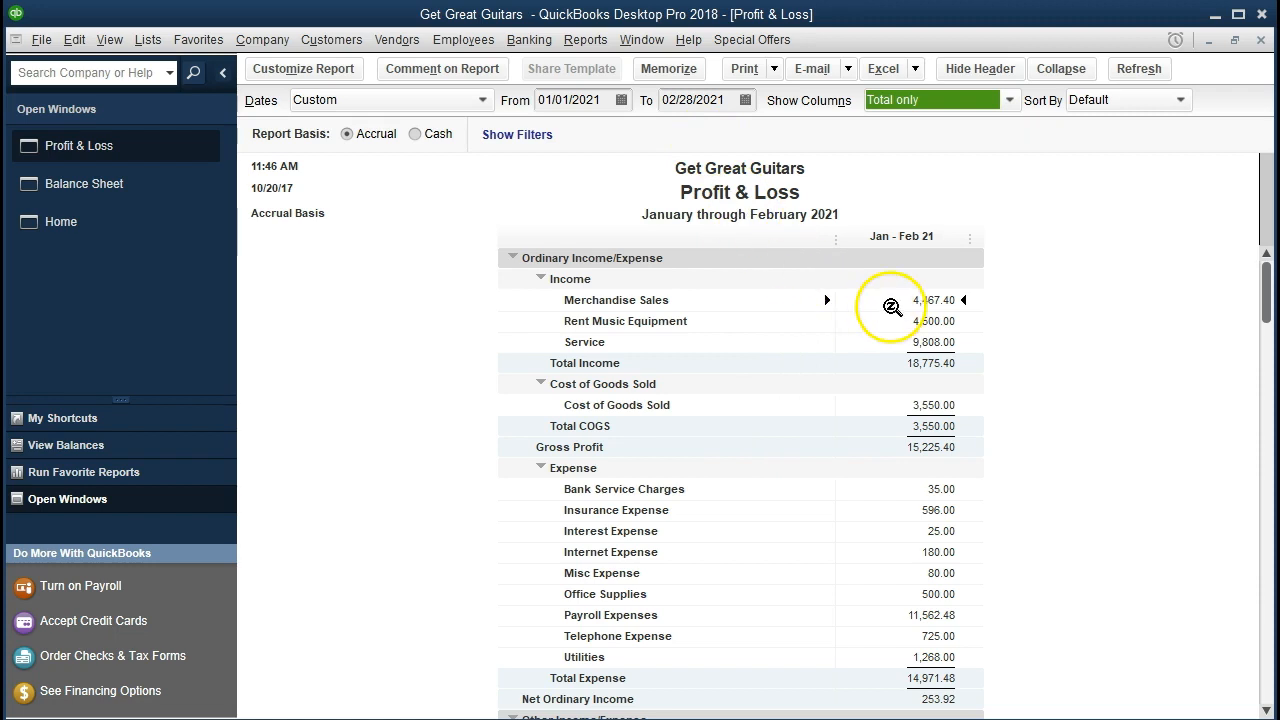
Drill into the Merchandise Sales amount on the Profit & Loss report to view its transaction detail
left_click(901, 303)
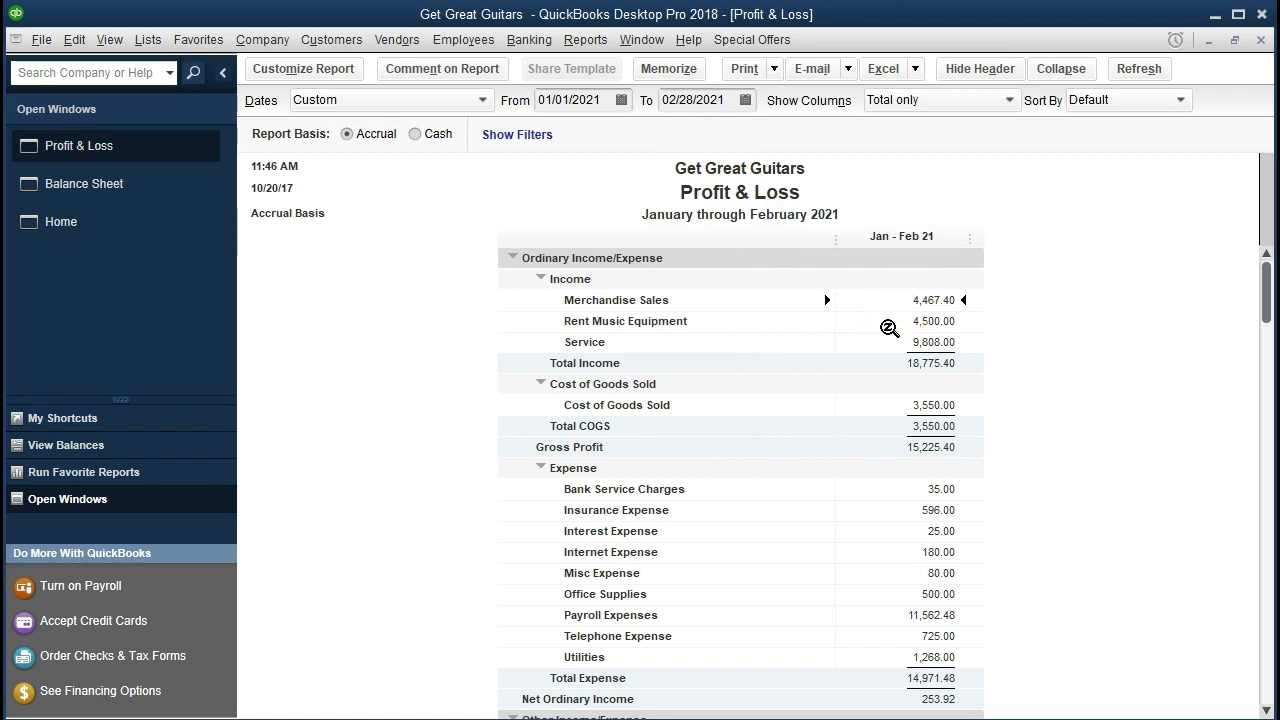
double_click(884, 298)
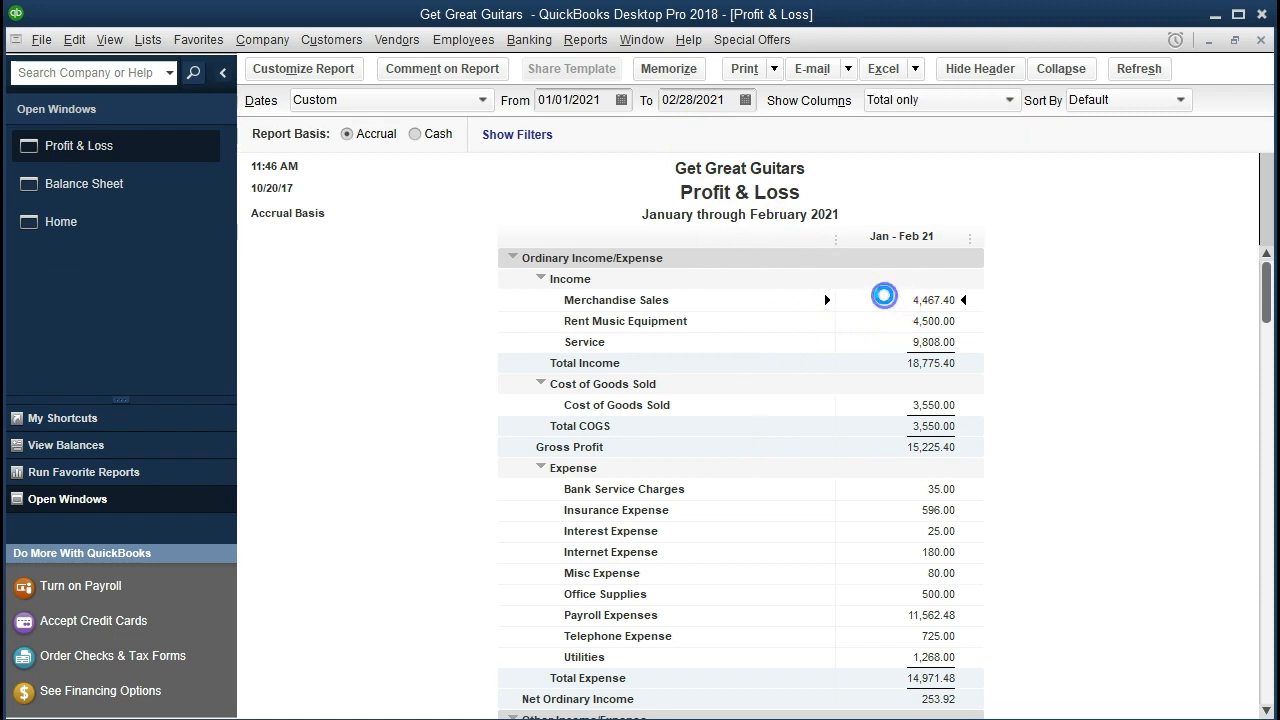
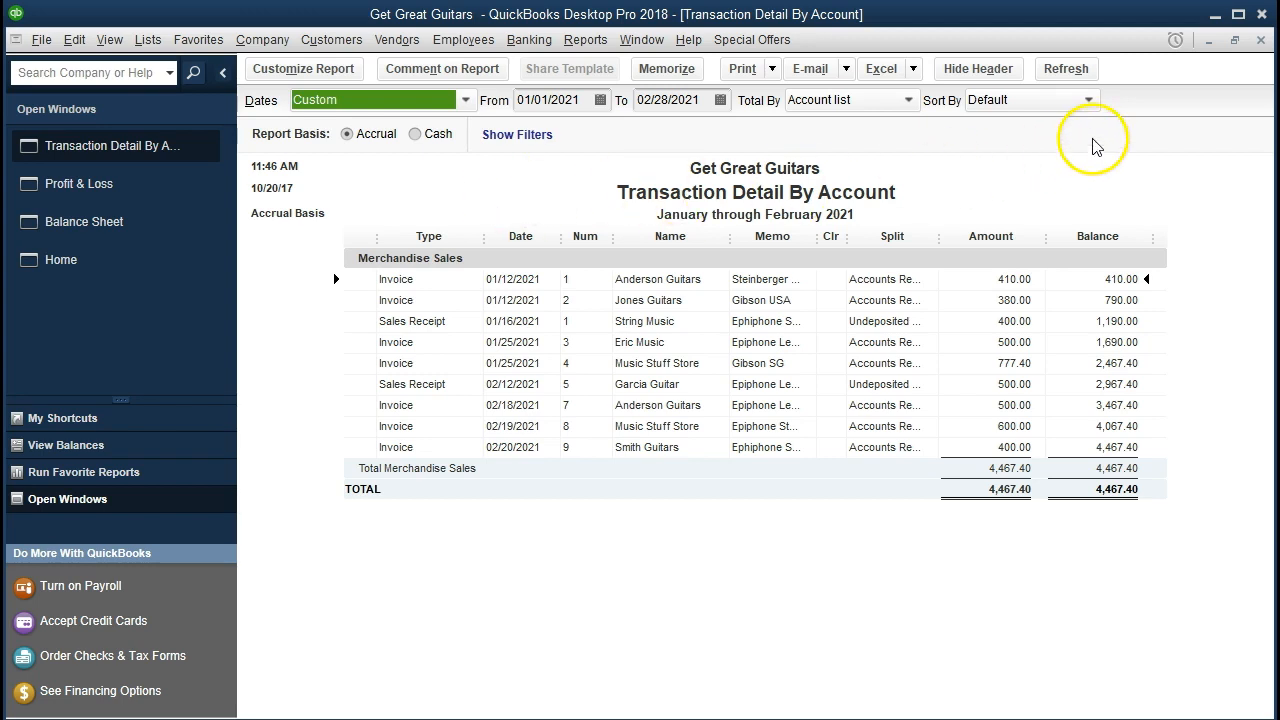
Close the transaction detail report and start a new invoice for the customer Sam The Guitar Man
left_click(1260, 40)
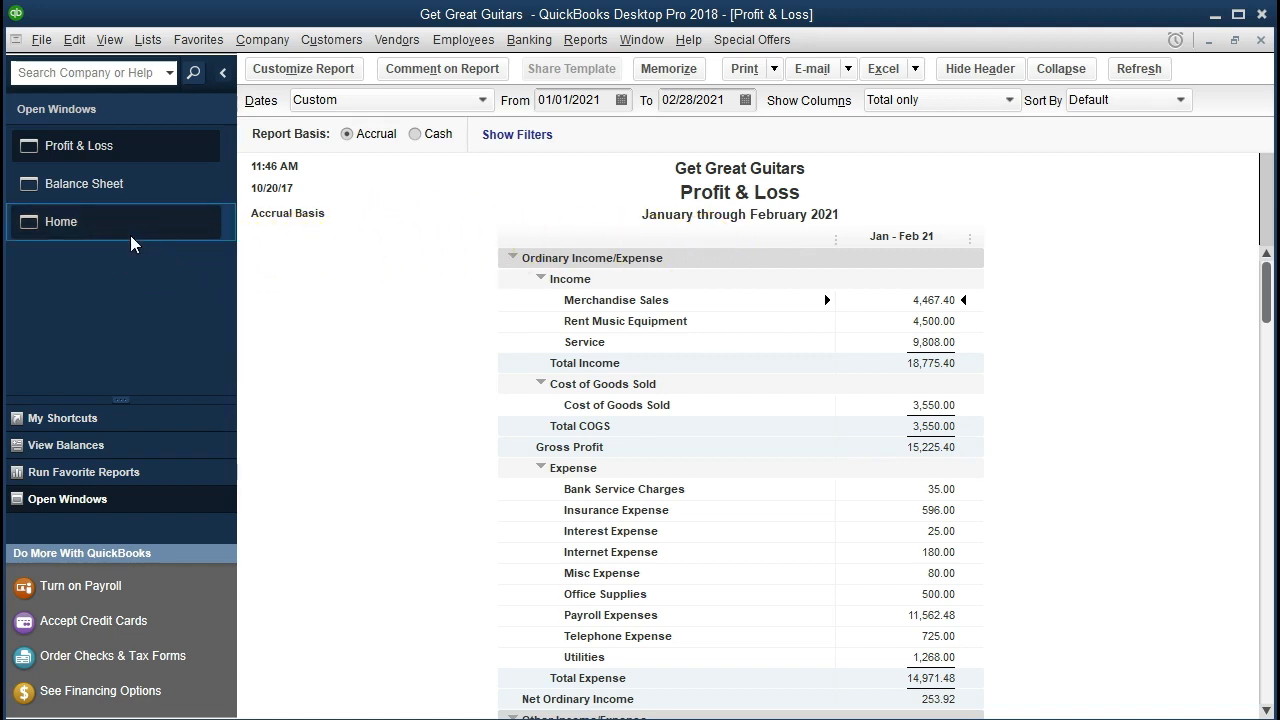
left_click(513, 318)
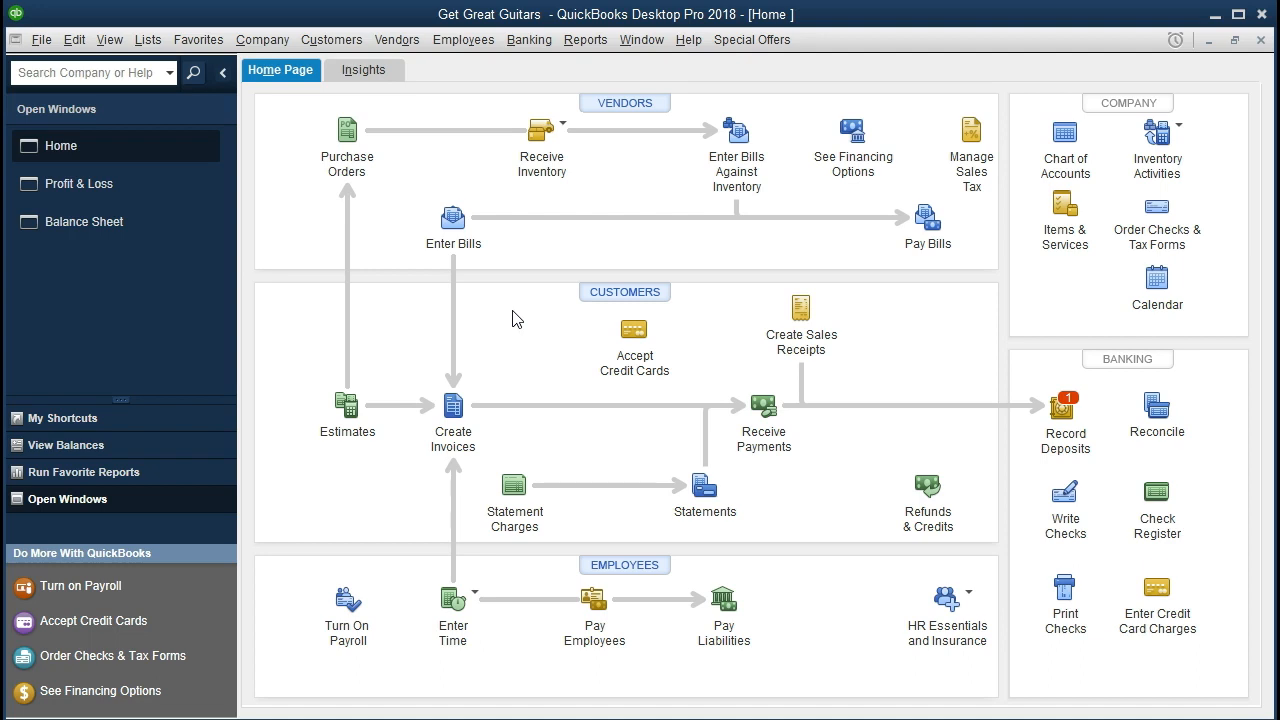
left_click(450, 410)
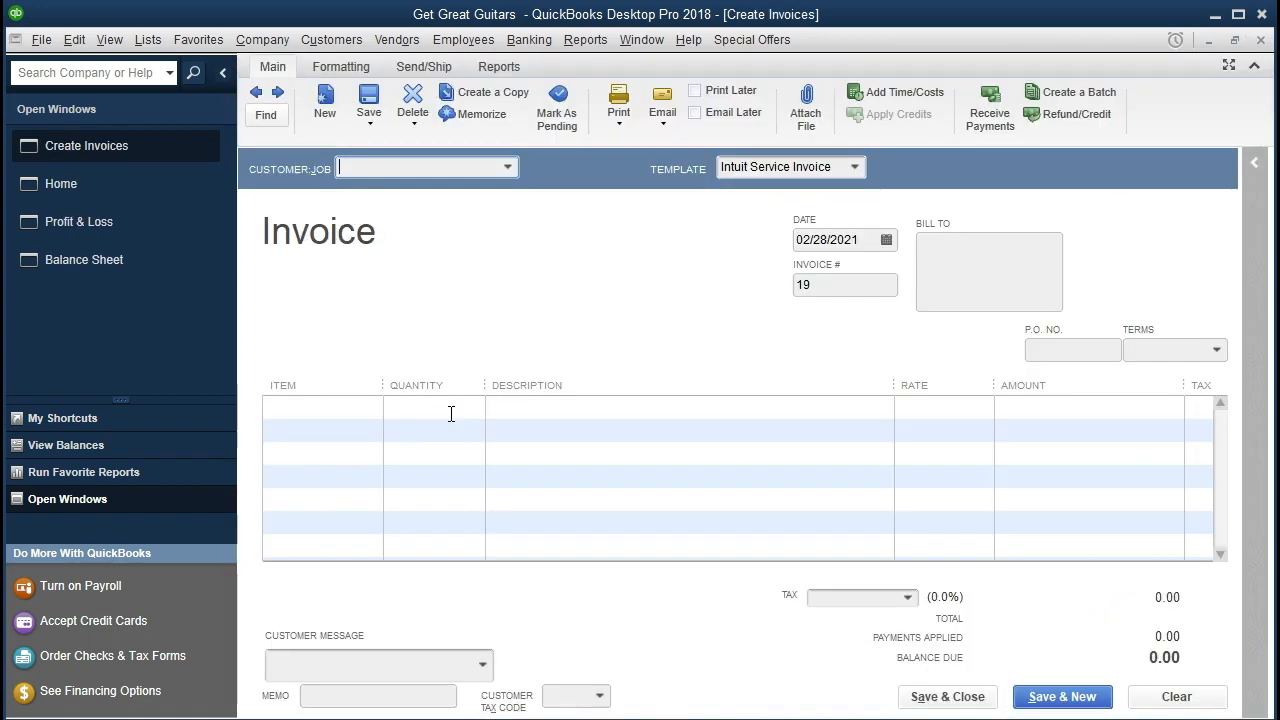
left_click(506, 167)
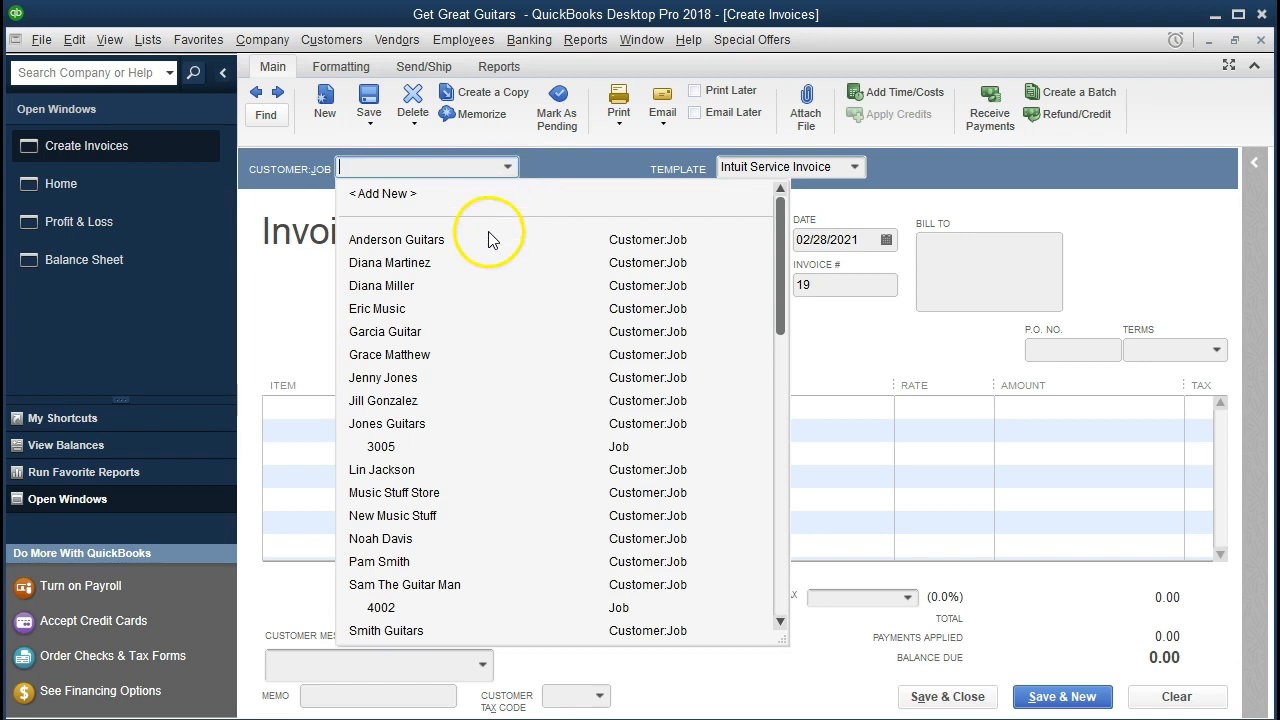
scroll(463, 390, "down", 1)
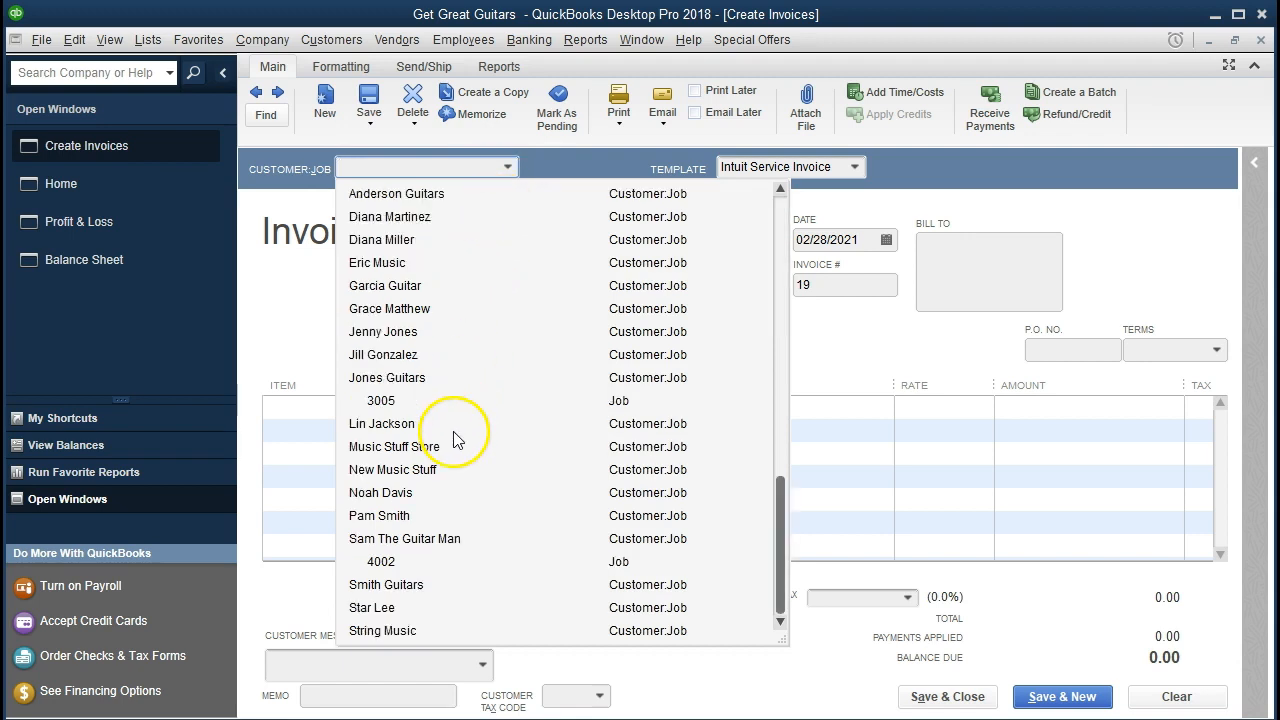
left_click(448, 540)
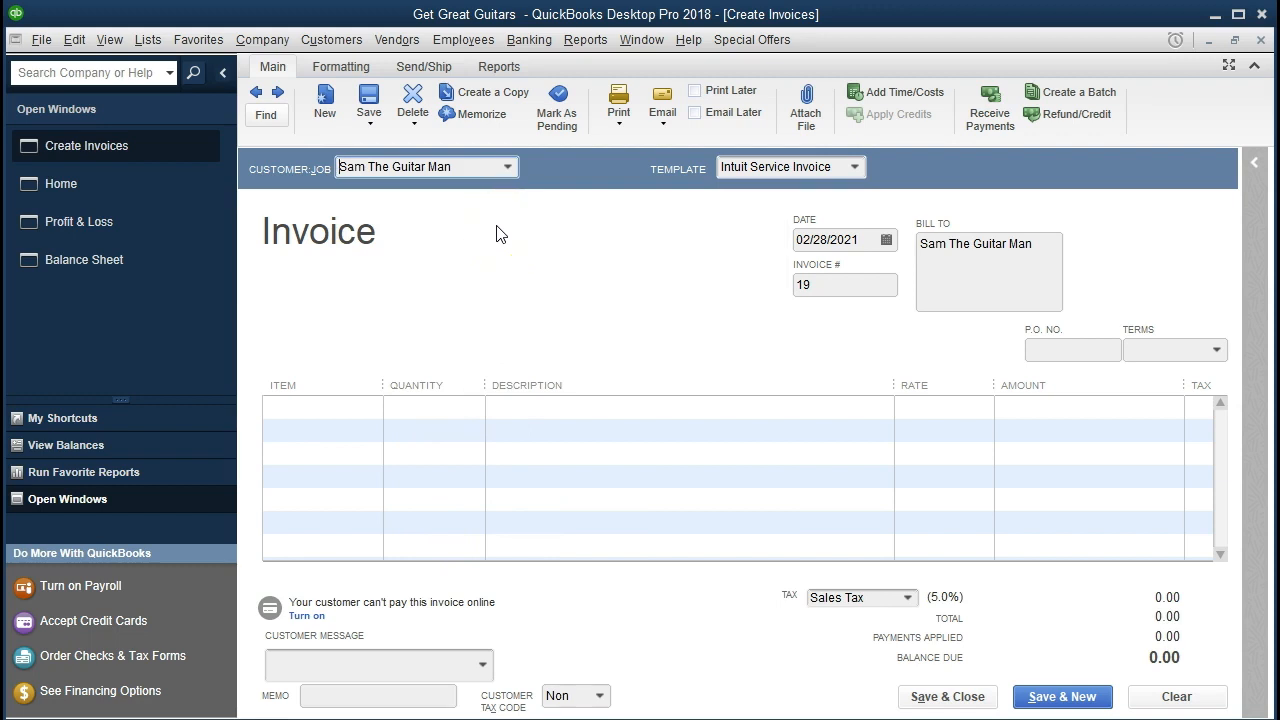
Date the invoice 03/02/2021 and set its payment terms to Net 30
key("Tab")
key("Tab")
type("0")
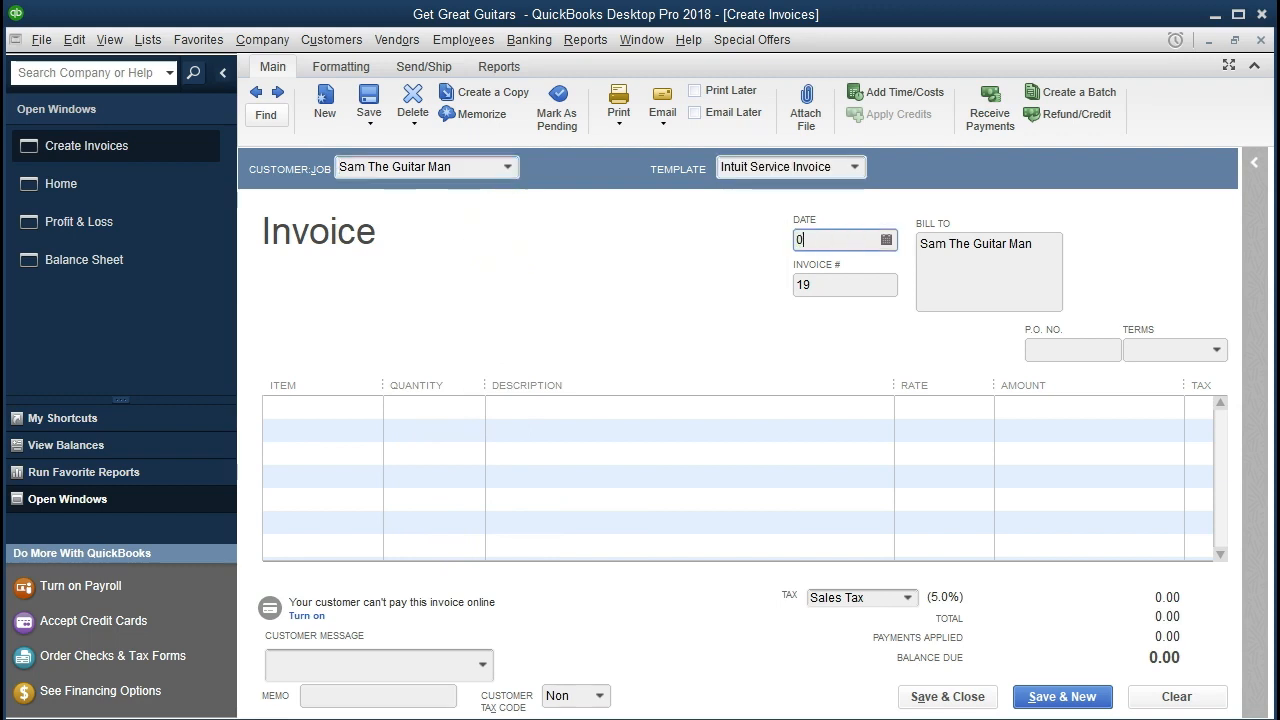
type("3/02/2021")
key("Tab")
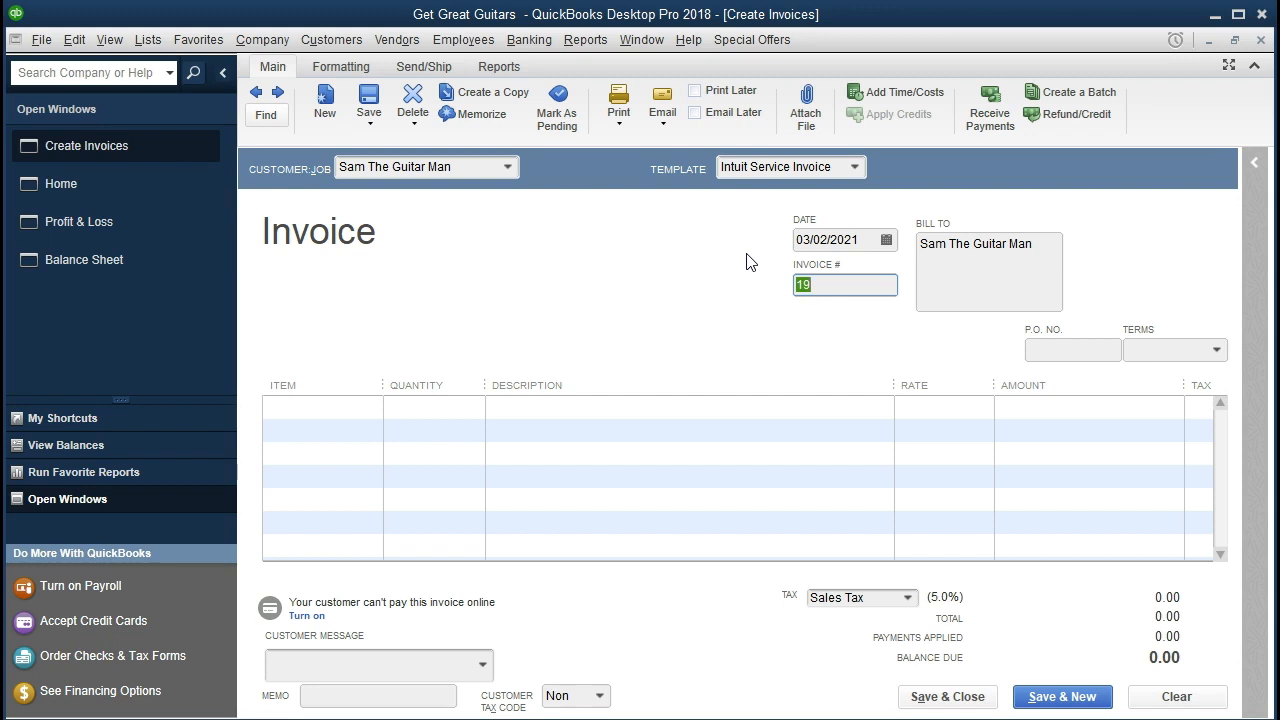
key("Tab")
key("Tab")
key("Tab")
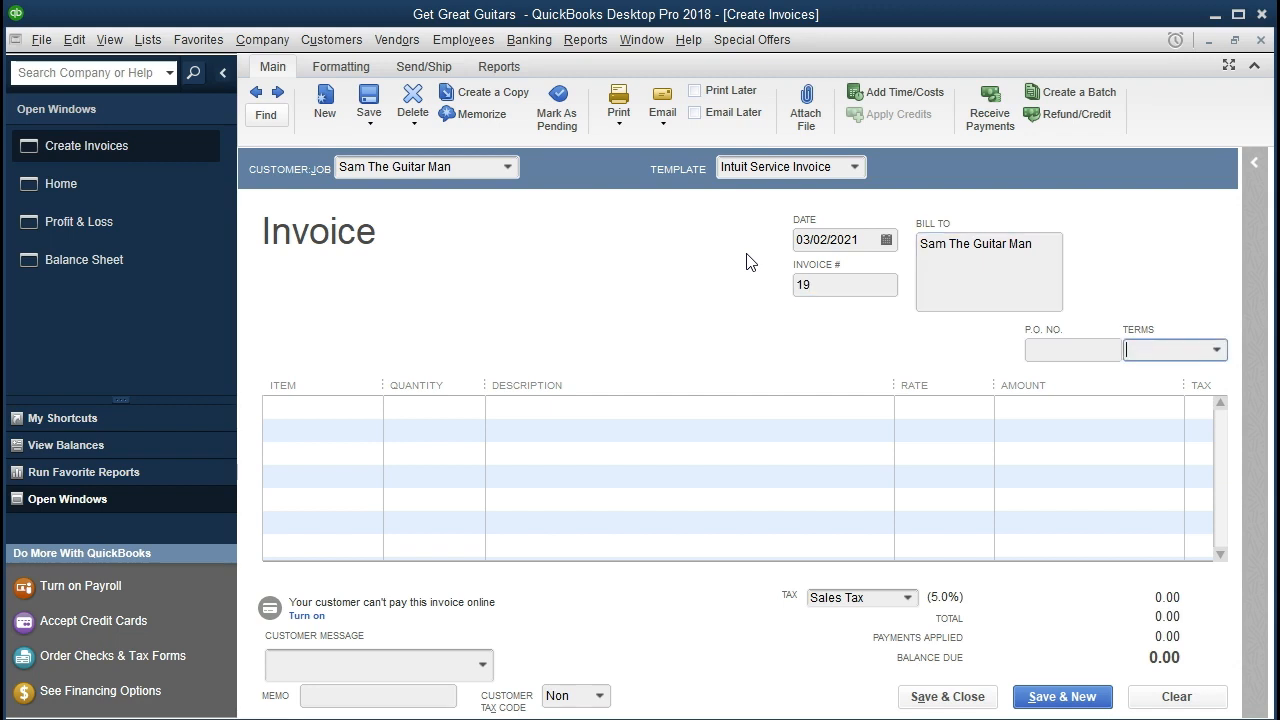
left_click(1216, 349)
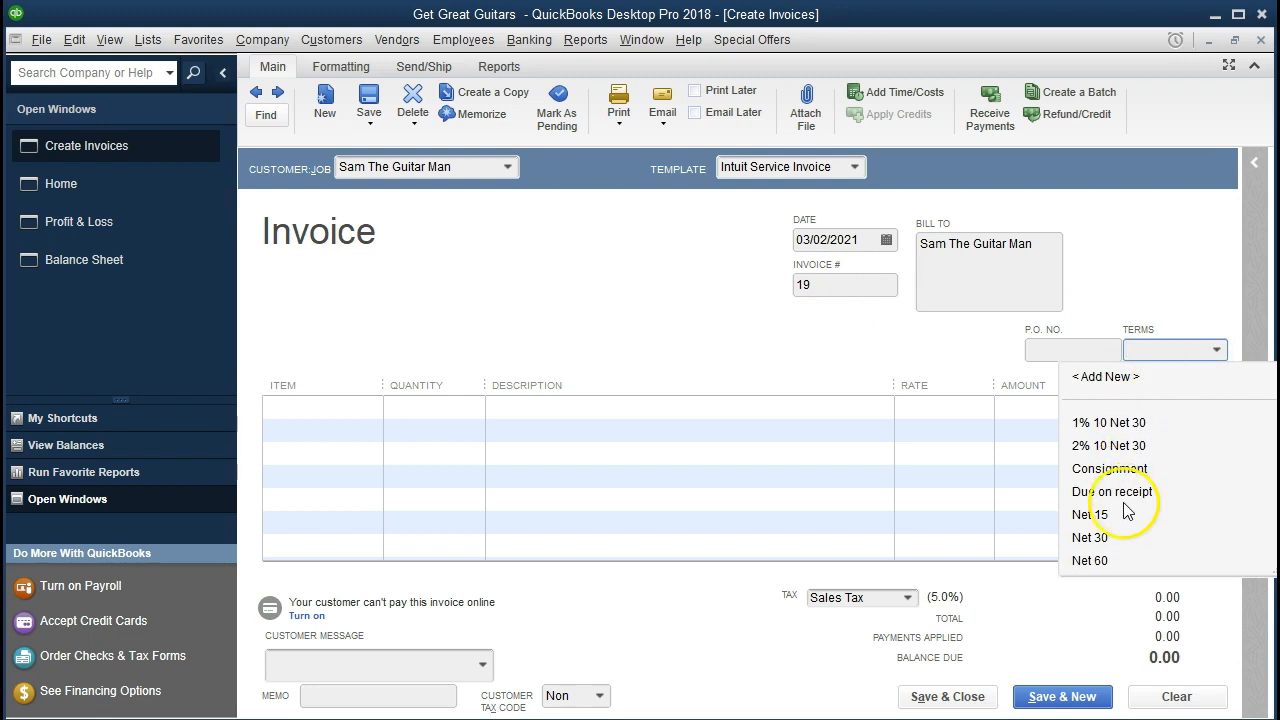
left_click(1112, 537)
key("Tab")
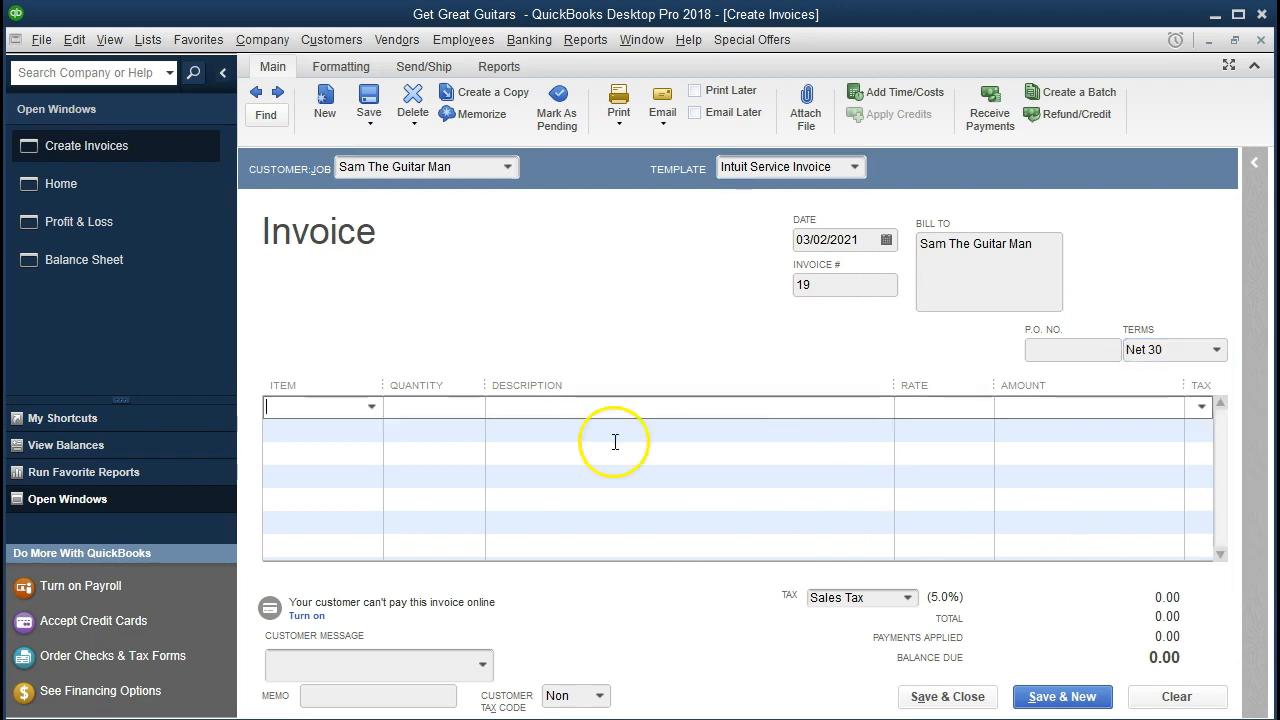
Add the inventory item ELP (Epiphone Les Paul) to the first invoice line with a quantity of 1
left_click(371, 407)
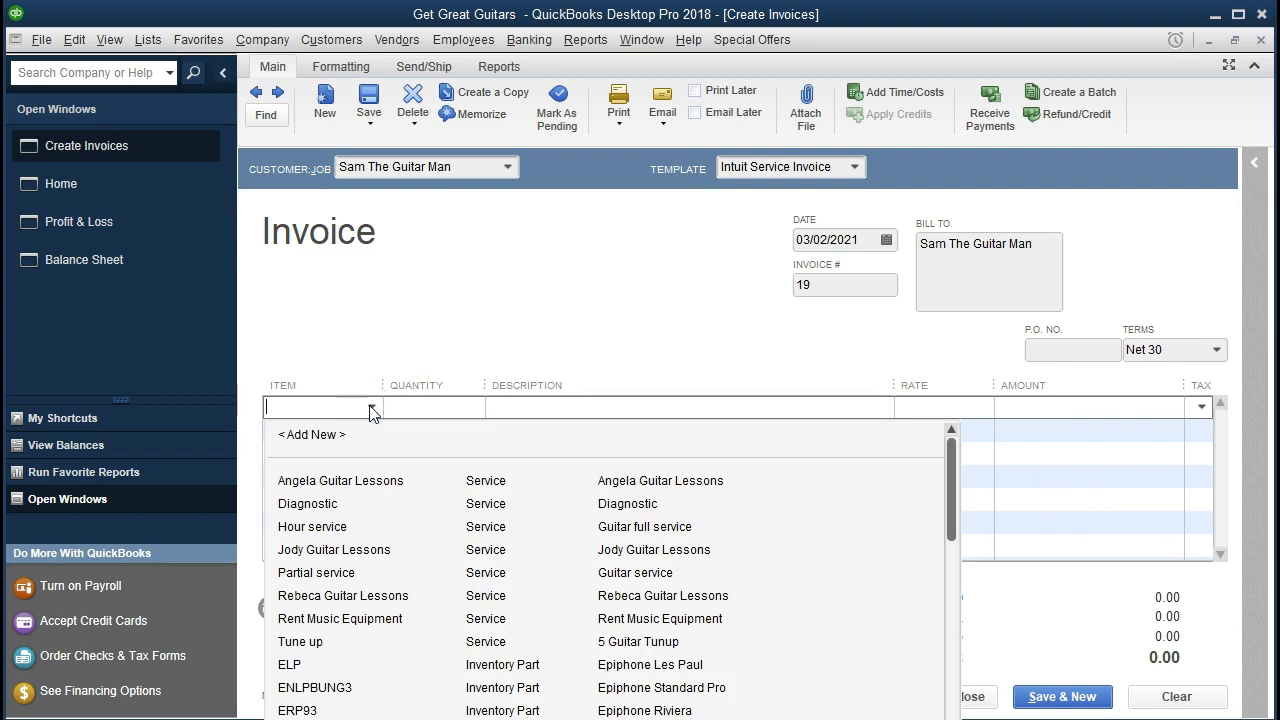
left_click(292, 665)
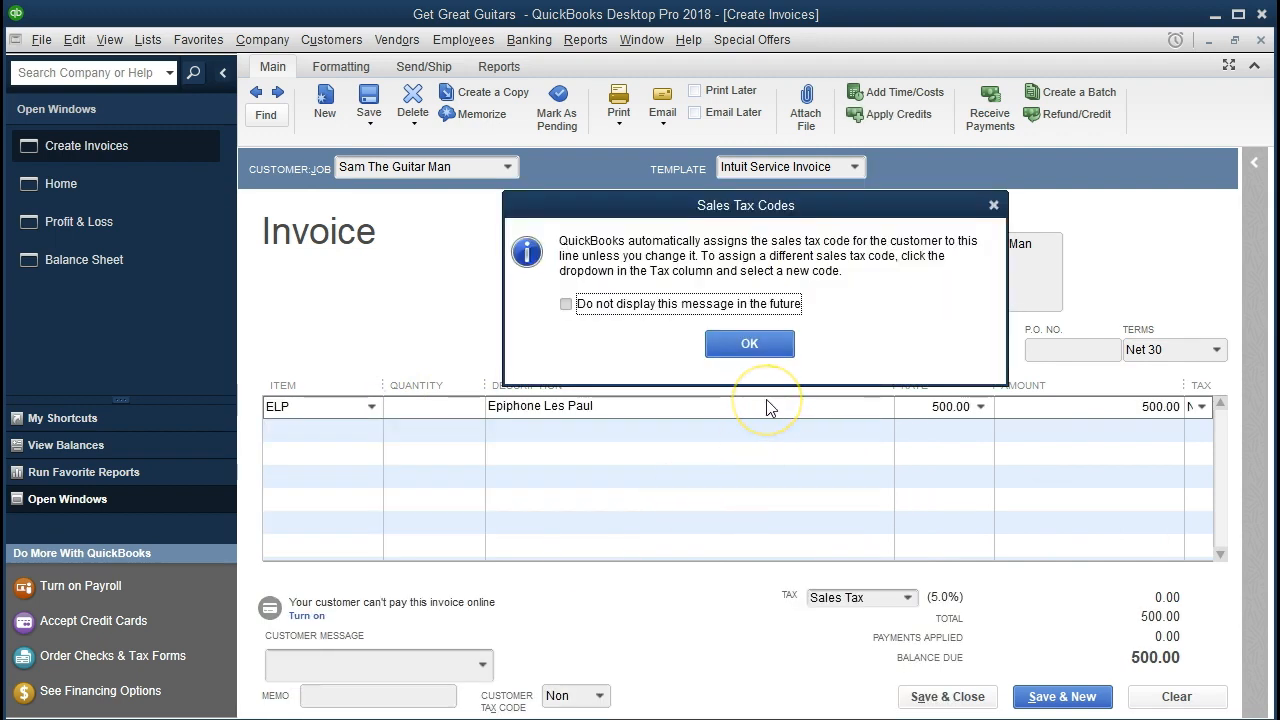
left_click(770, 346)
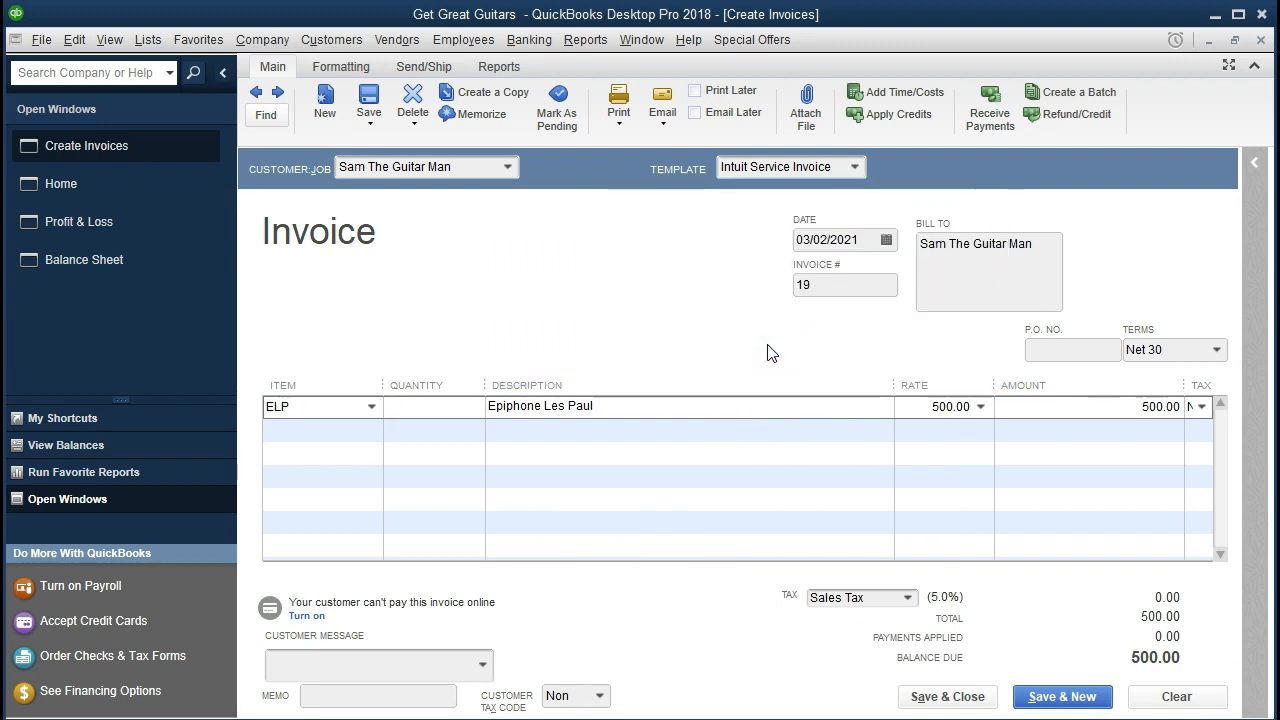
type("1")
left_click(762, 372)
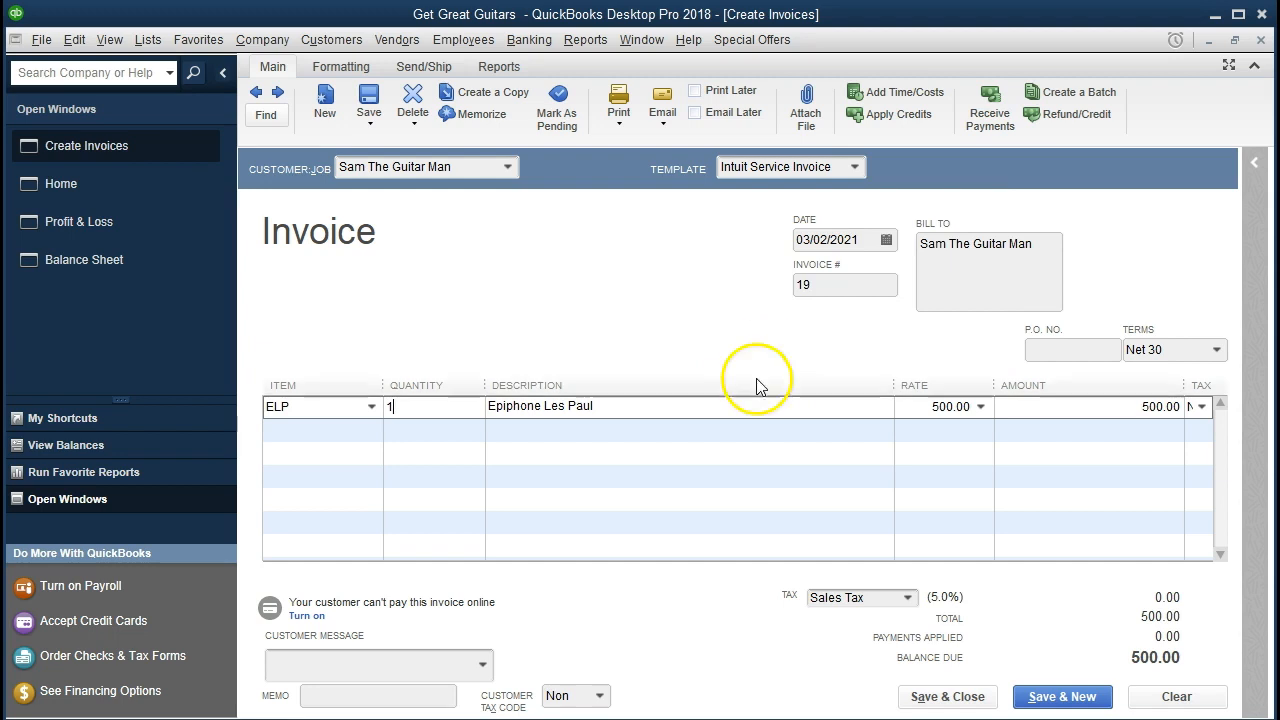
Change the invoice's customer tax code to Tax, then save and close the invoice
left_click(876, 600)
left_click(598, 699)
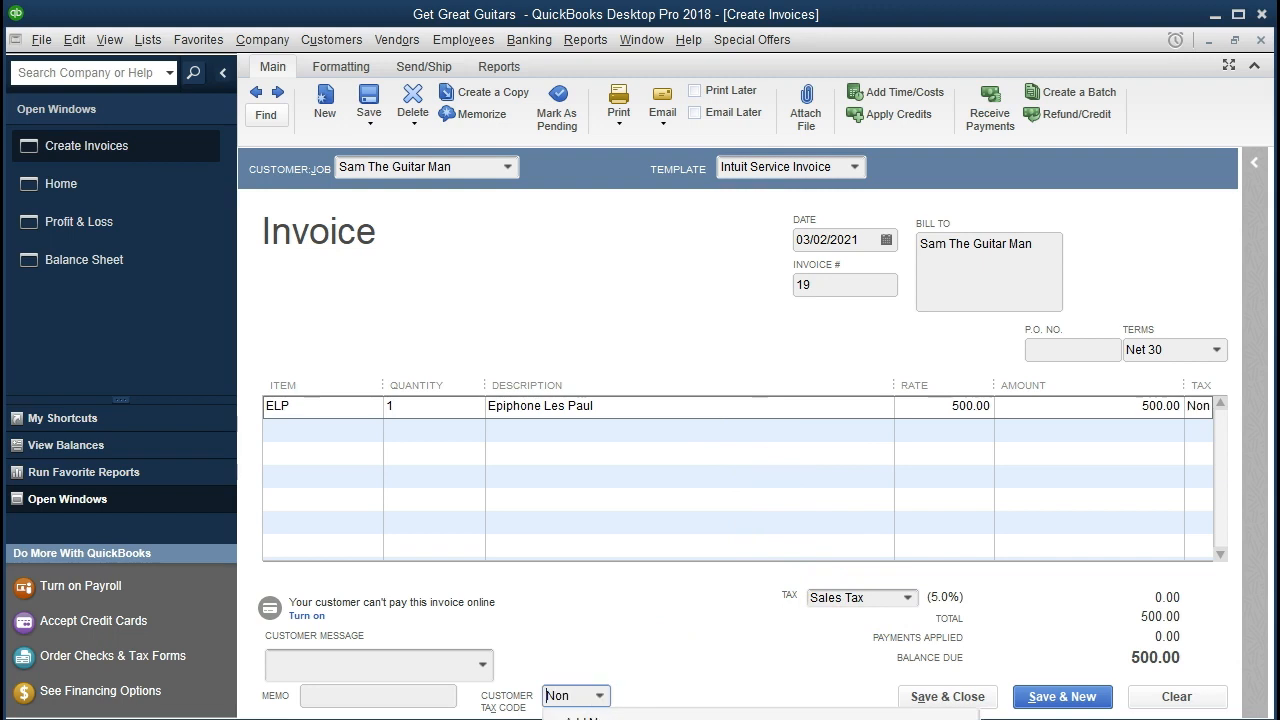
left_click(590, 719)
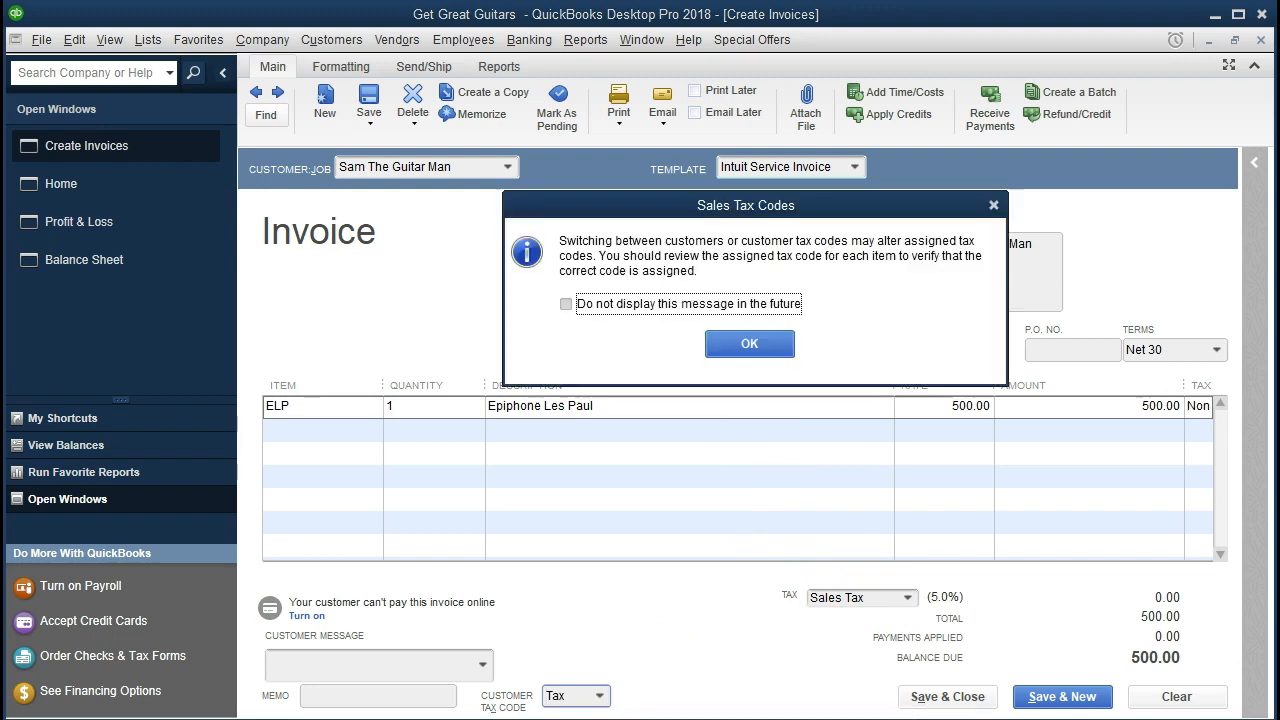
left_click(750, 344)
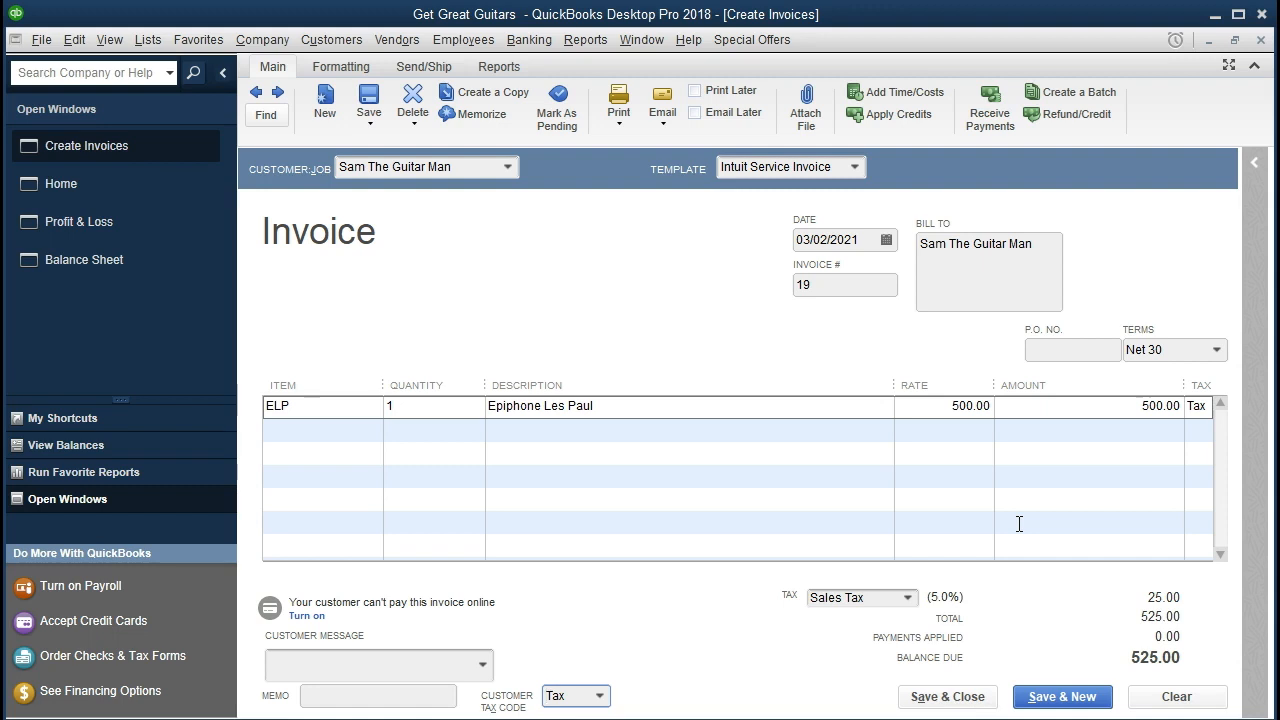
left_click(970, 704)
left_click(550, 263)
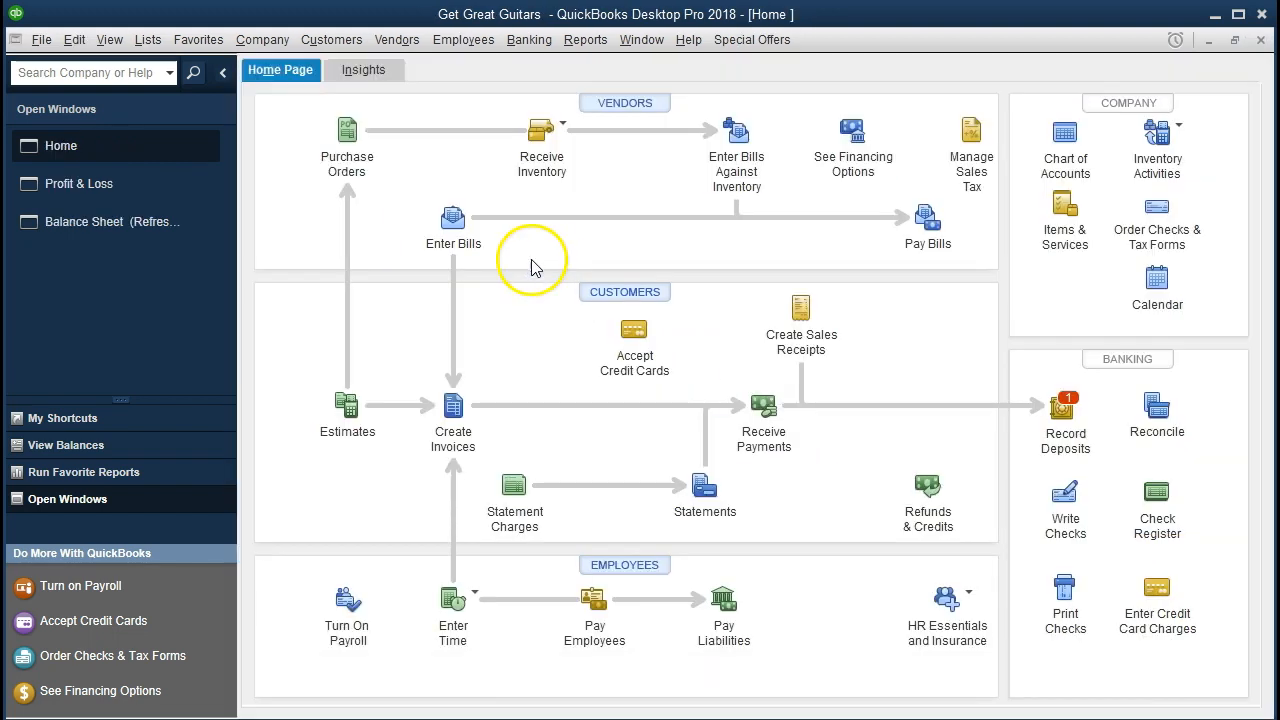
Return to the Profit & Loss report and set its period from 03/01/2021 to 03/31/2021
left_click(125, 193)
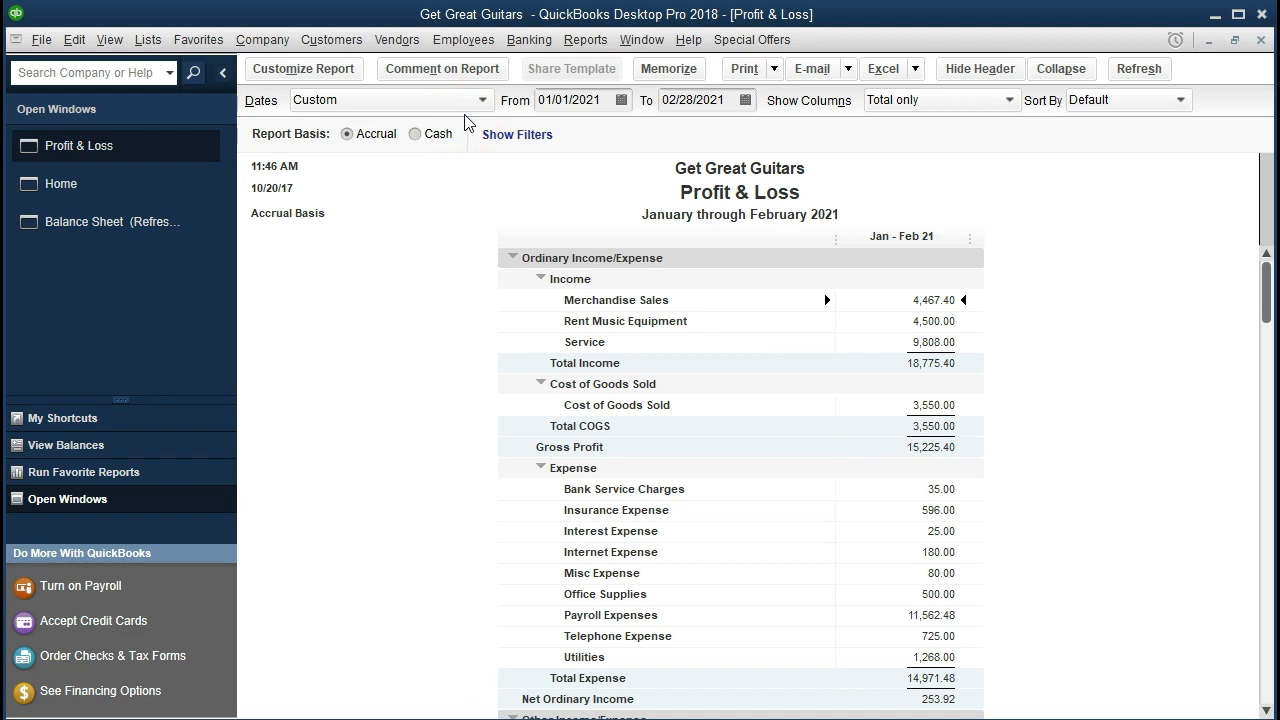
left_click_drag(604, 102, 432, 103)
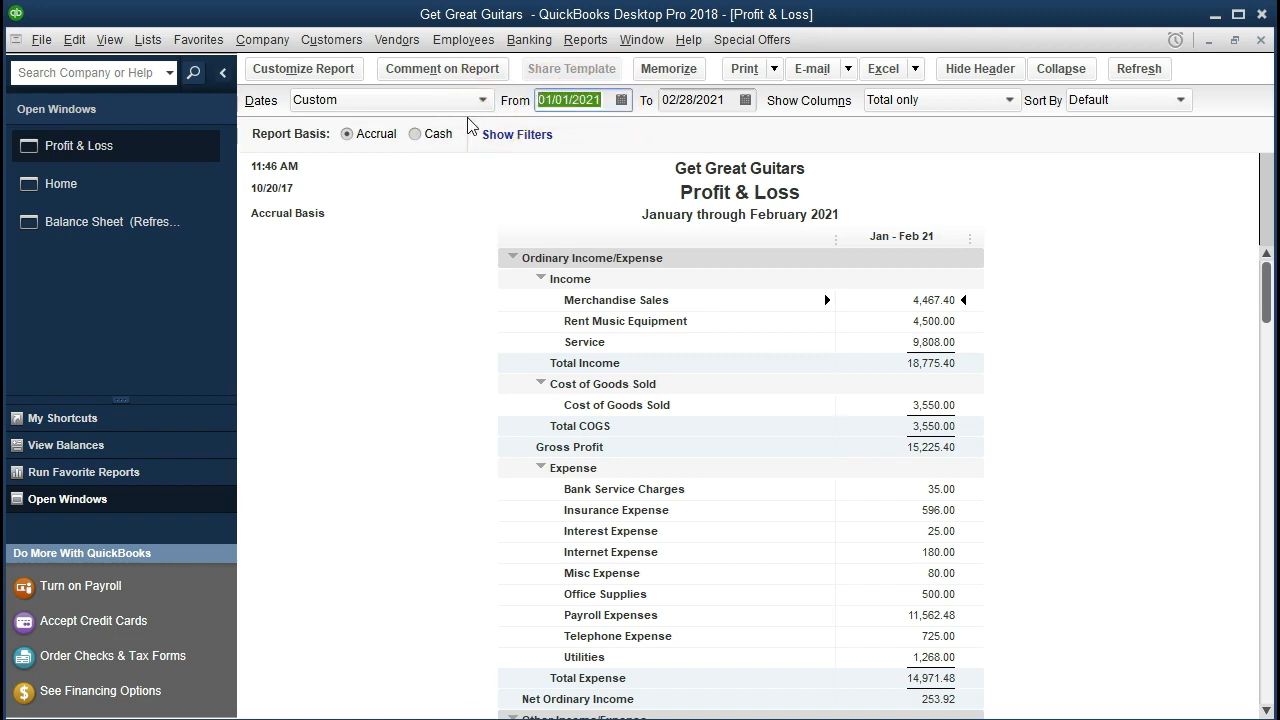
type("0301")
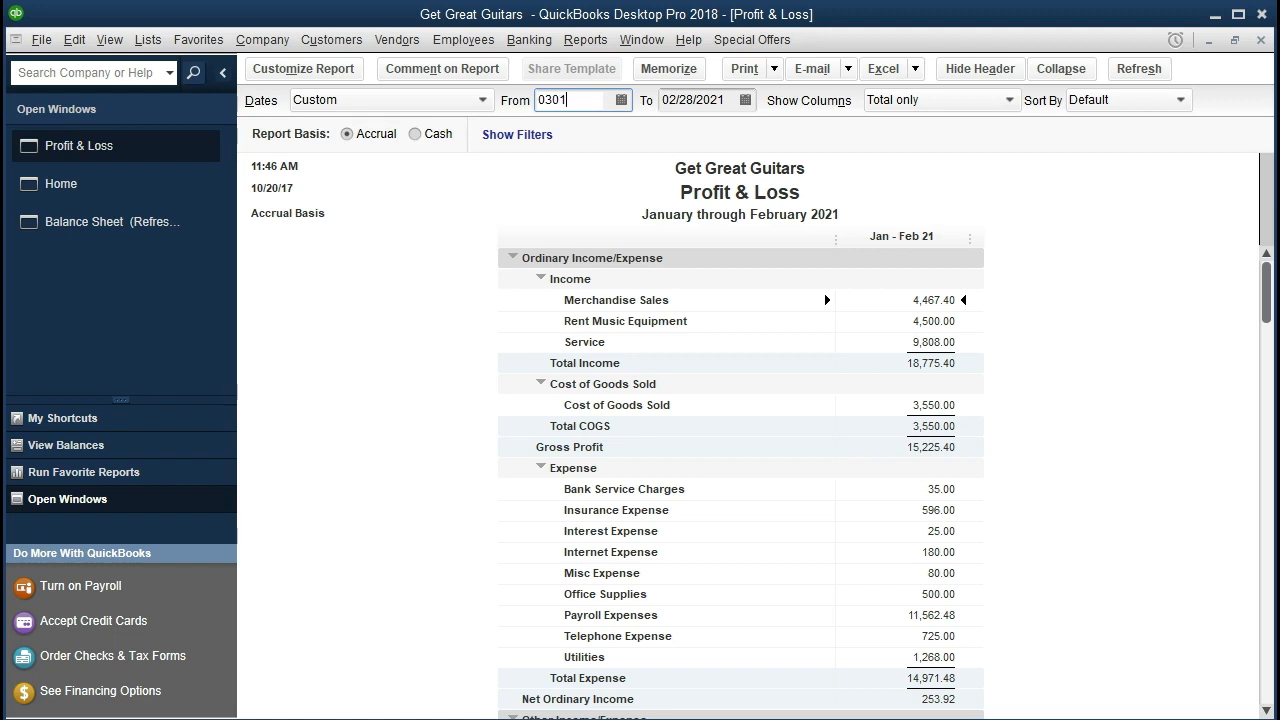
key("Tab")
type("03")
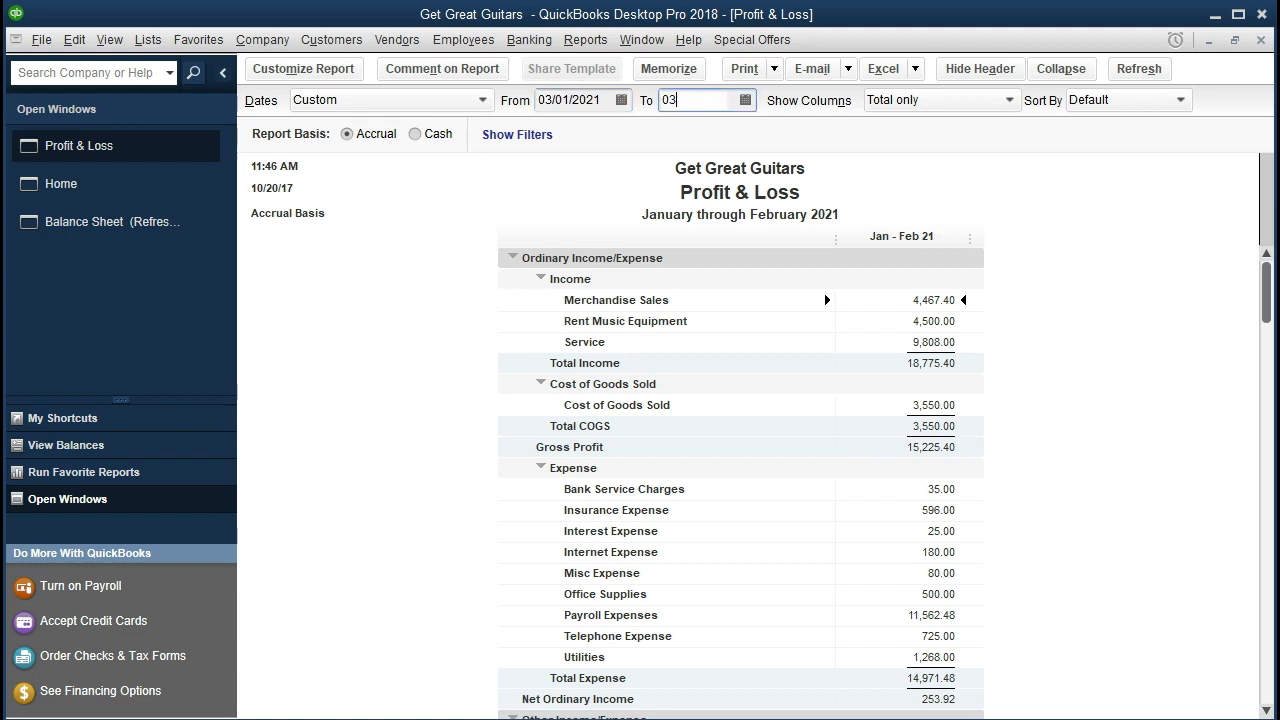
type("/31/2021")
key("Tab")
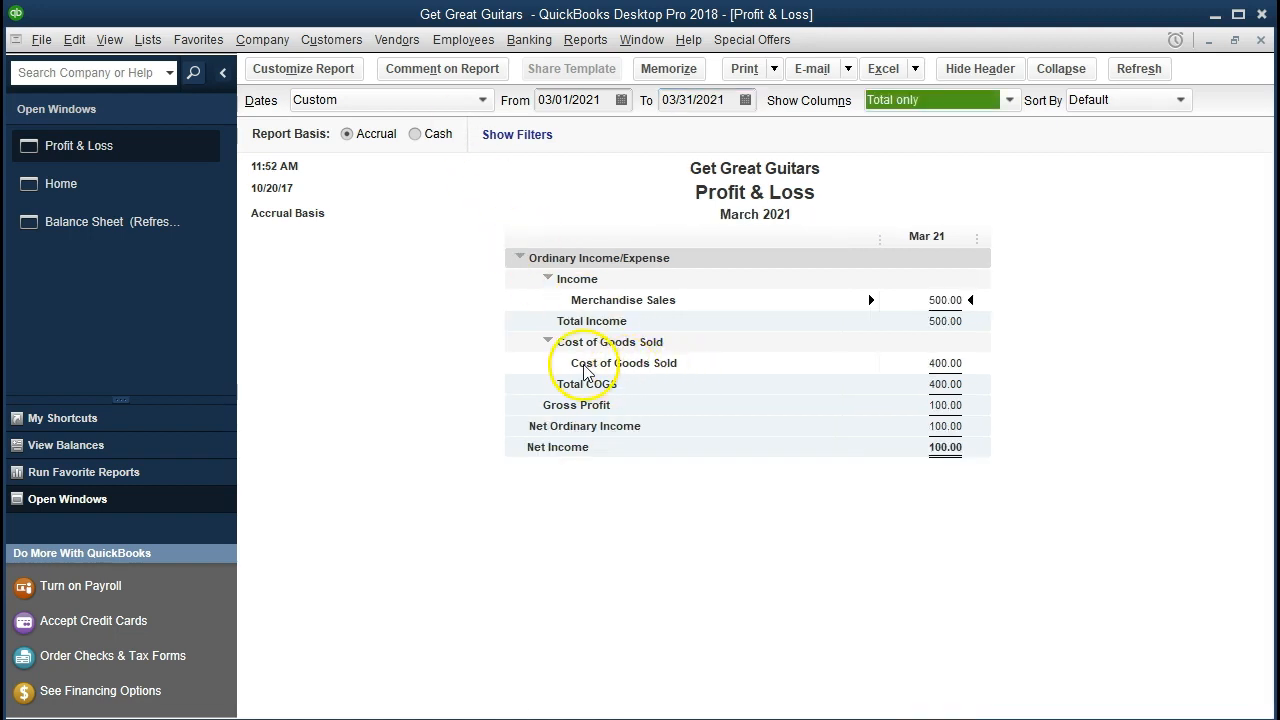
Switch to the balance sheet and customize its date range to run from 03/01/2021 to 03/31/2021
left_click(103, 226)
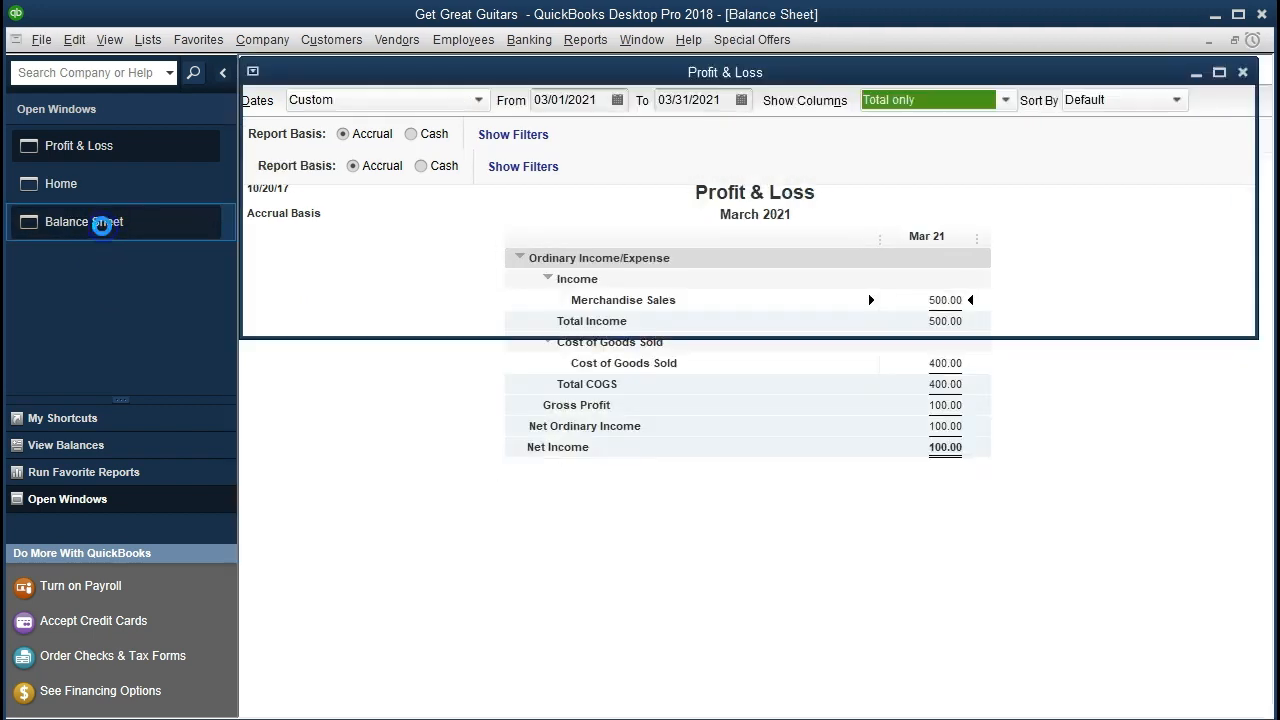
left_click(314, 72)
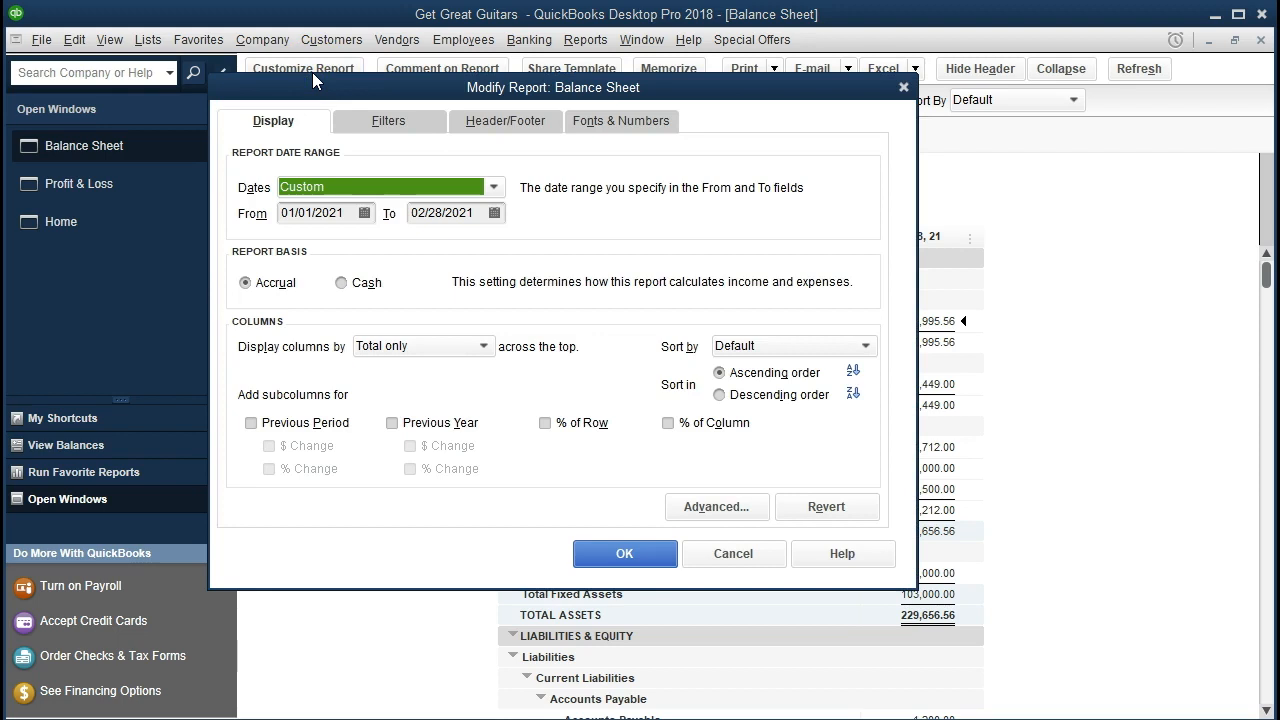
key("Tab")
type("03")
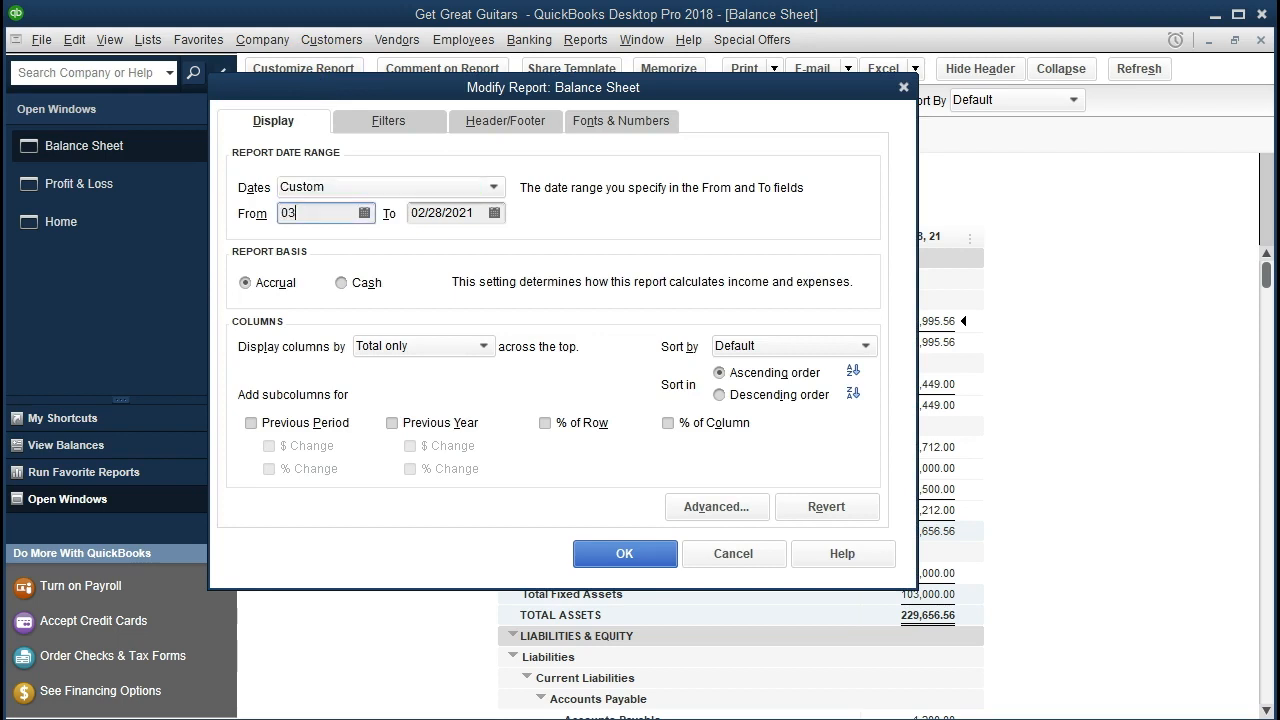
type("/01/2021")
key("Tab")
type("03/31/2021")
key("Tab")
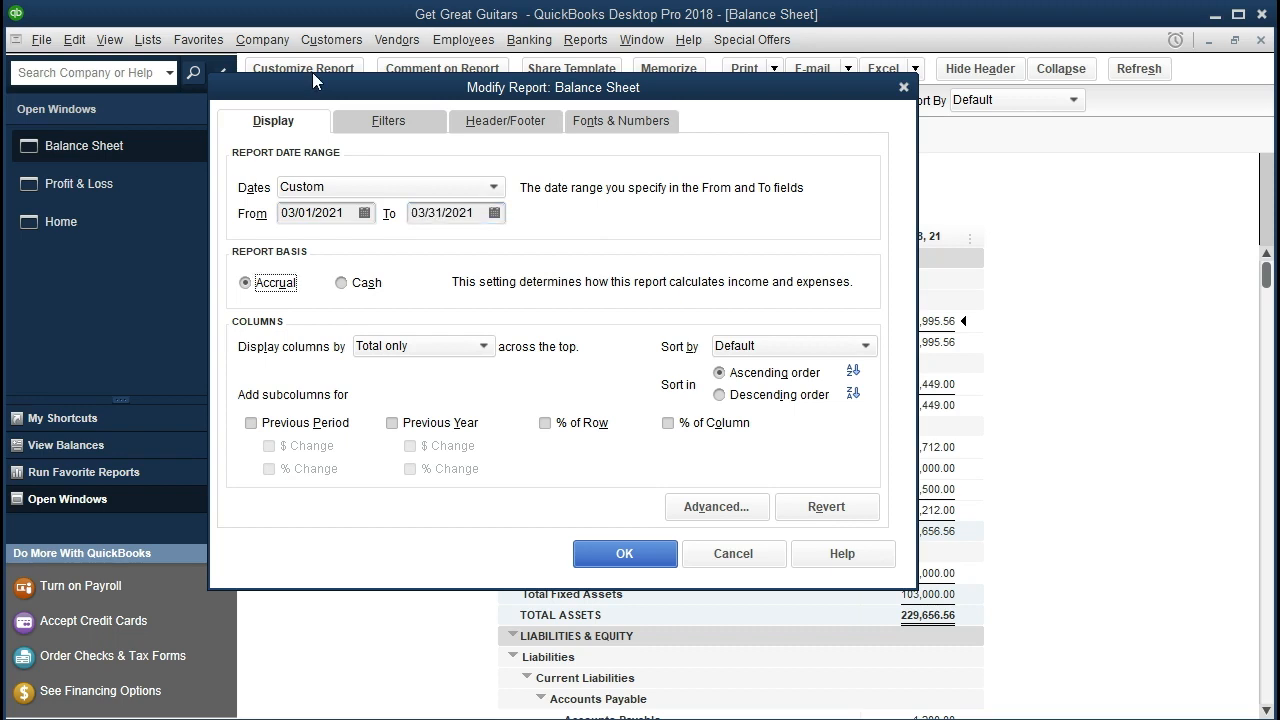
left_click(620, 556)
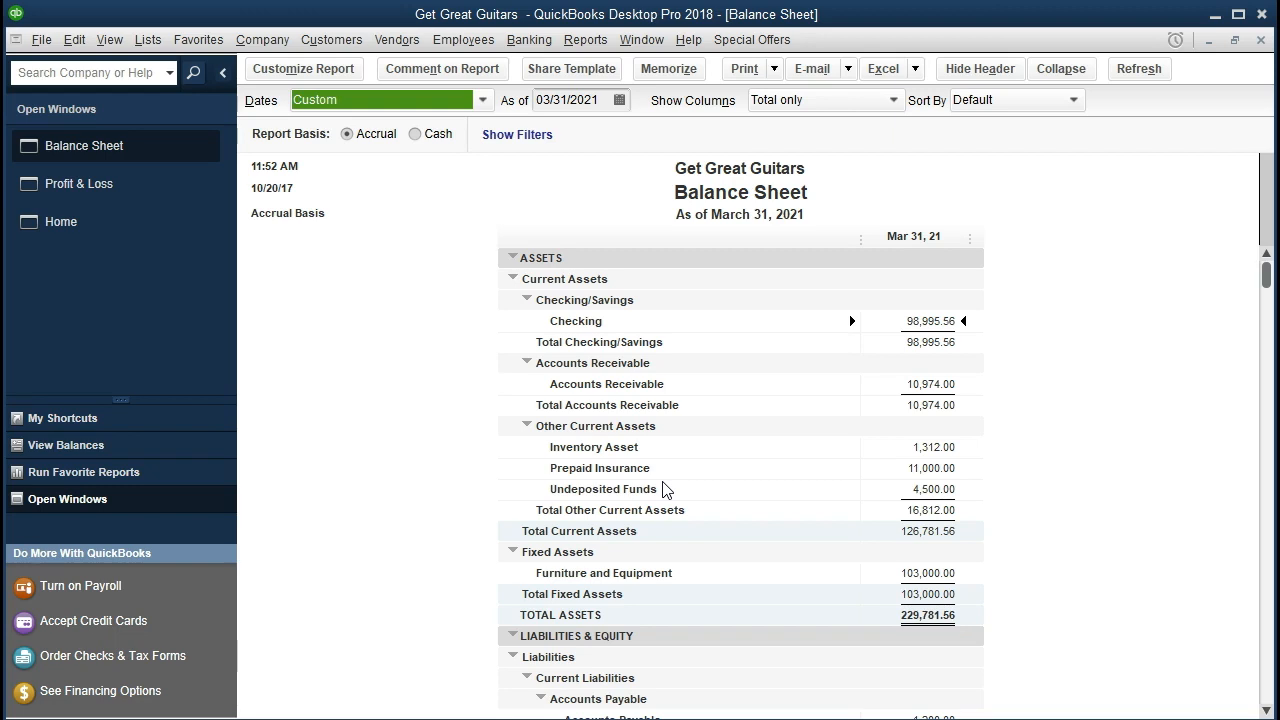
Drill into the March Merchandise Sales amount on the Profit & Loss report and open its source invoice
left_click(179, 207)
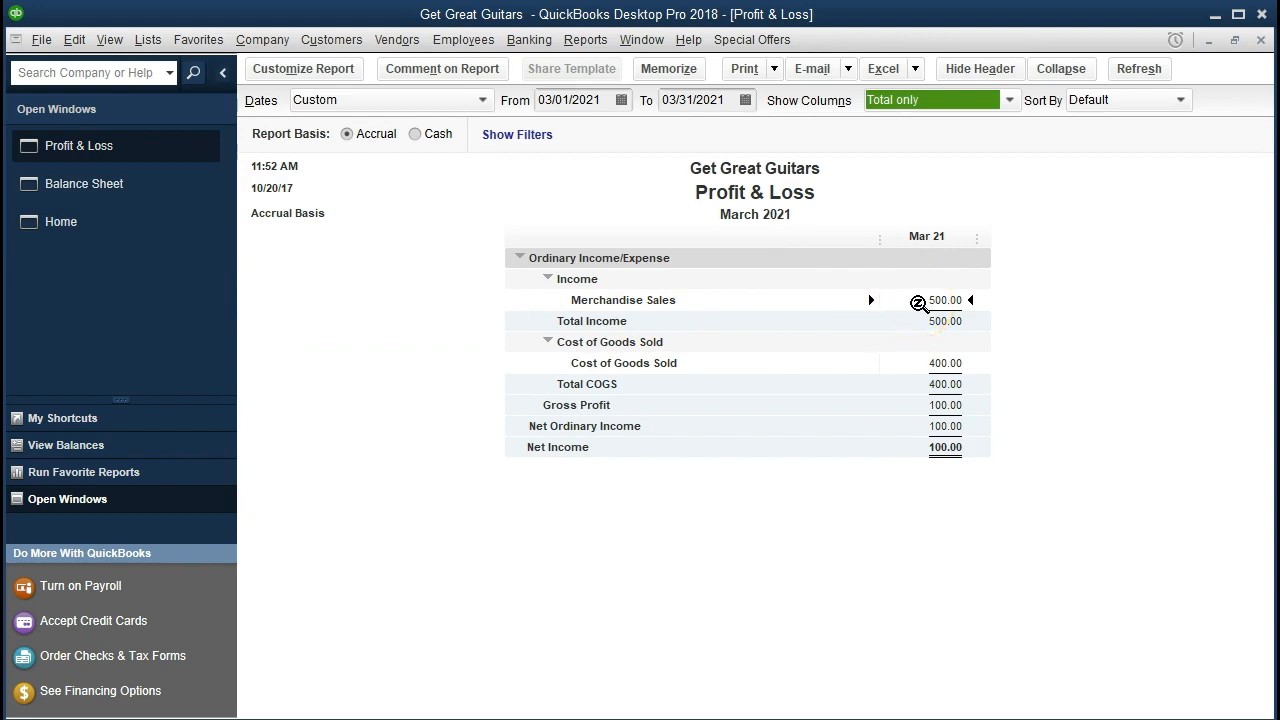
double_click(918, 302)
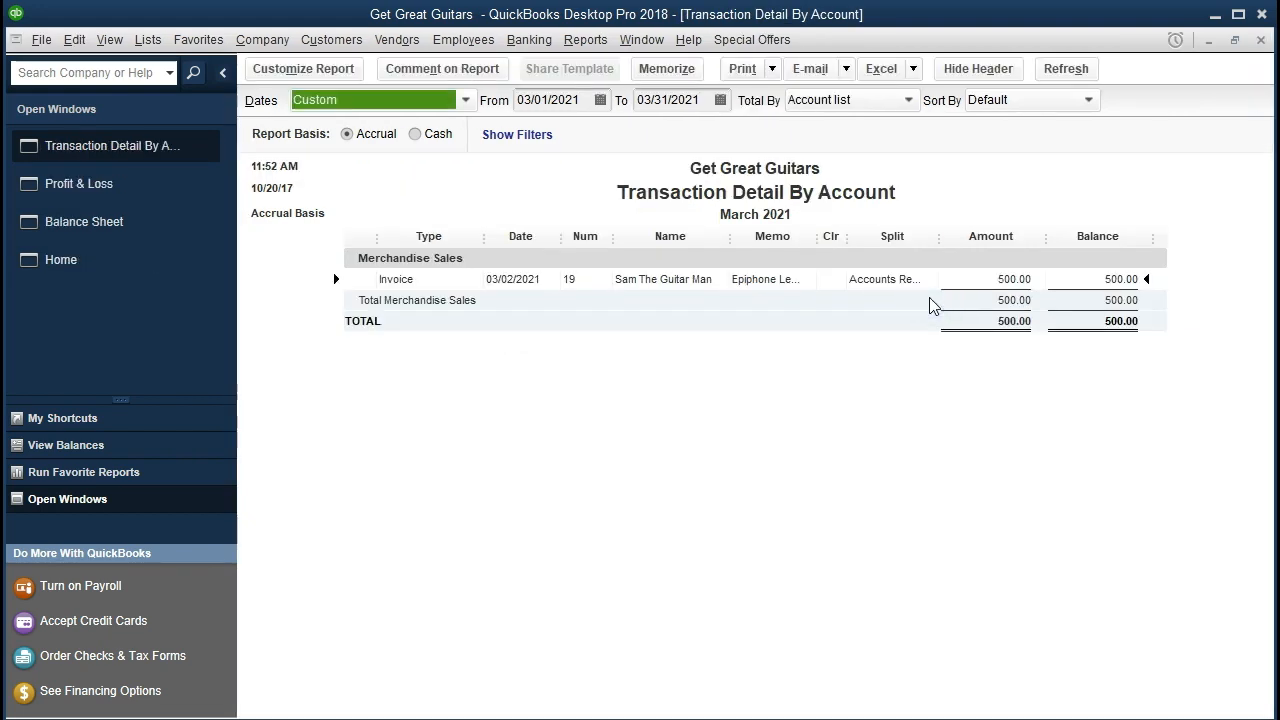
double_click(929, 279)
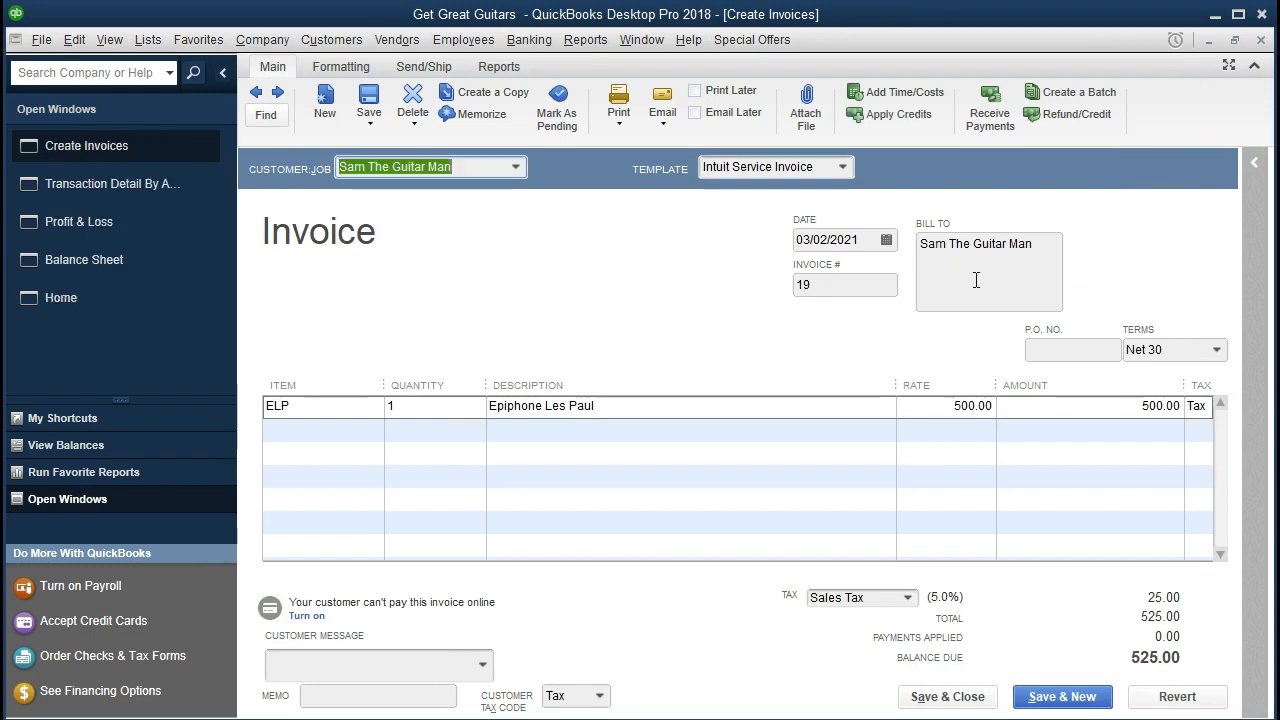
Close the invoice and the sales detail, and drill into the Cost of Goods Sold amount on the Profit & Loss report
left_click(1260, 40)
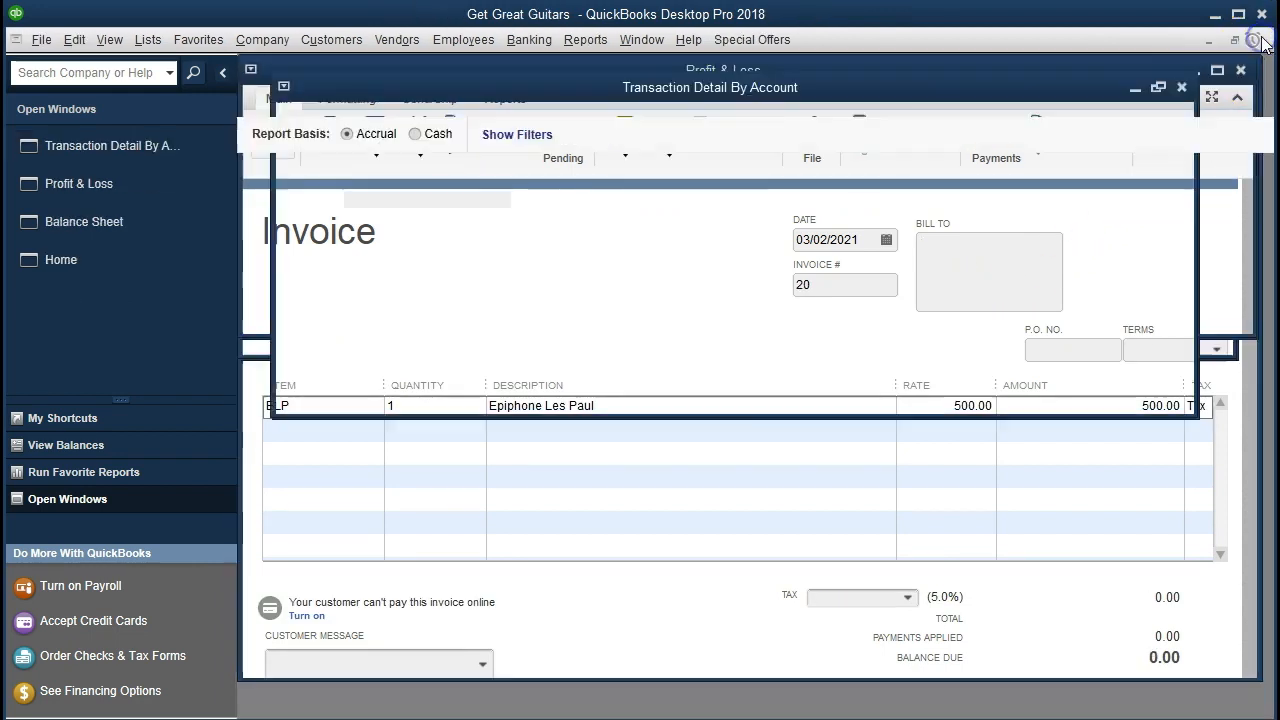
left_click(1261, 40)
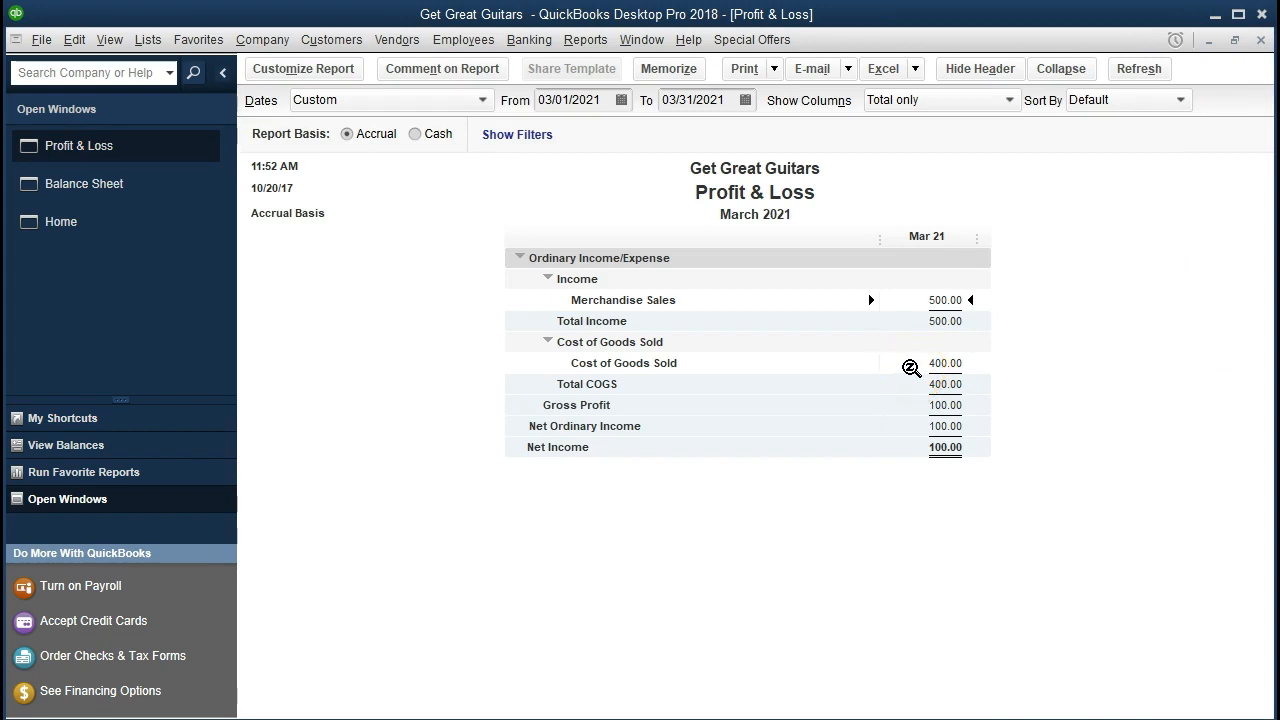
double_click(911, 367)
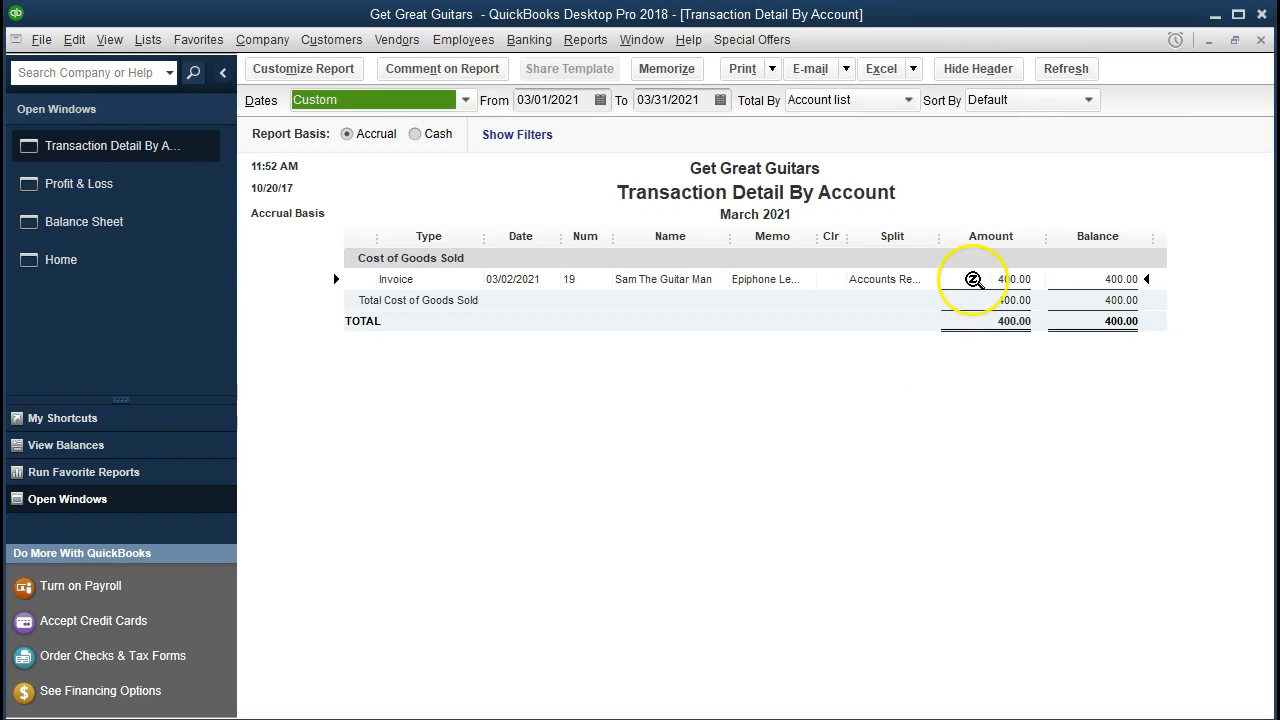
Open the source invoice behind the Cost of Goods Sold entry, and close both the invoice and the transaction detail
double_click(973, 280)
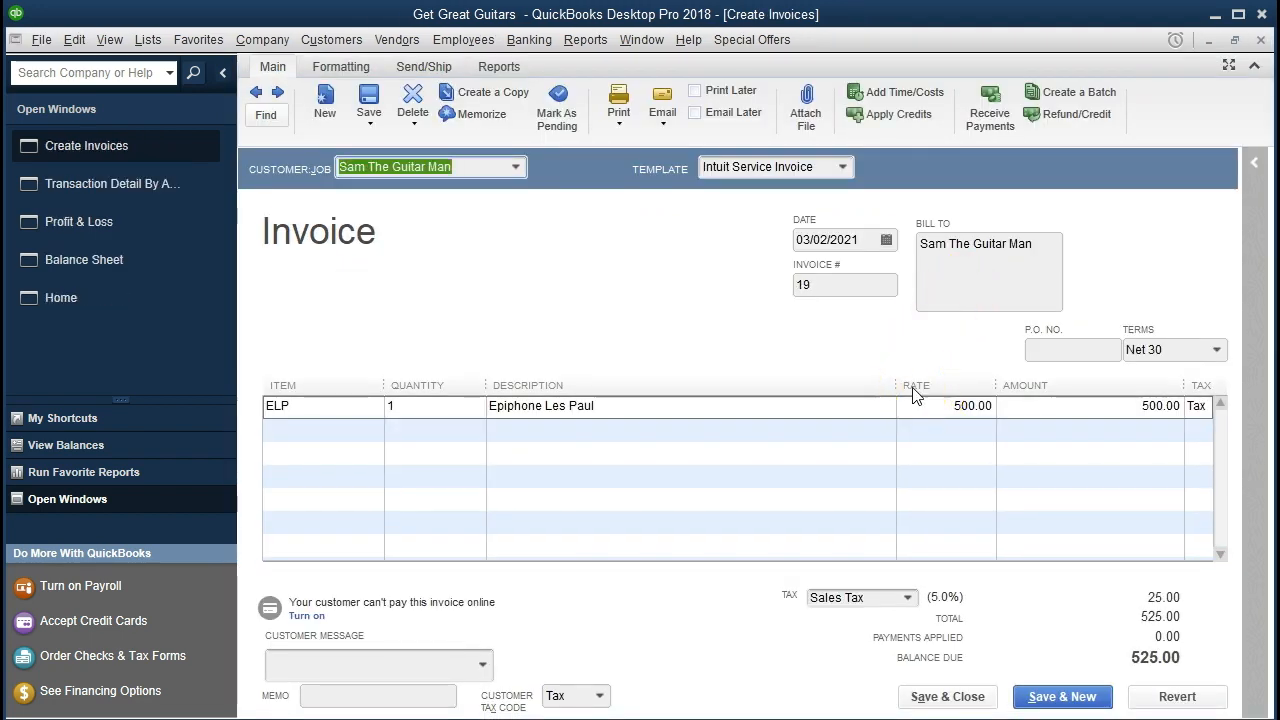
left_click(1261, 40)
left_click(1261, 40)
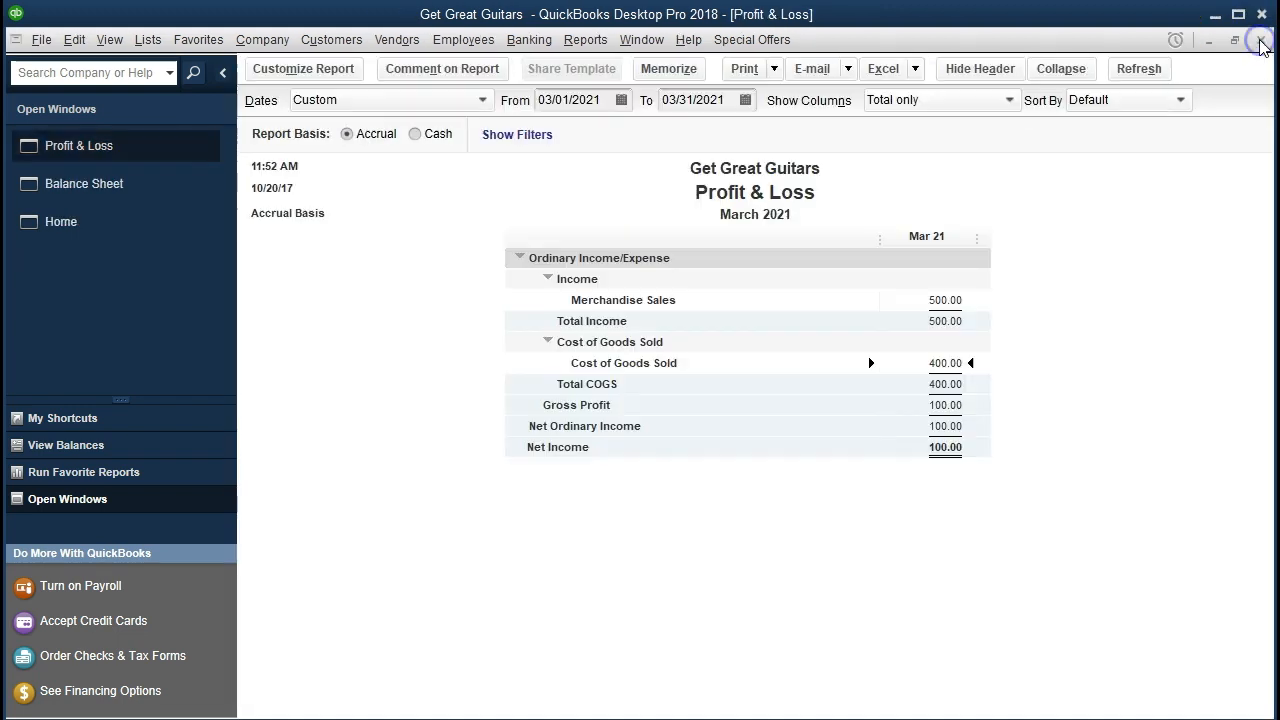
Switch to the balance sheet, trace the Accounts Receivable amount to its source invoice, and close the invoice and transaction detail
left_click(156, 198)
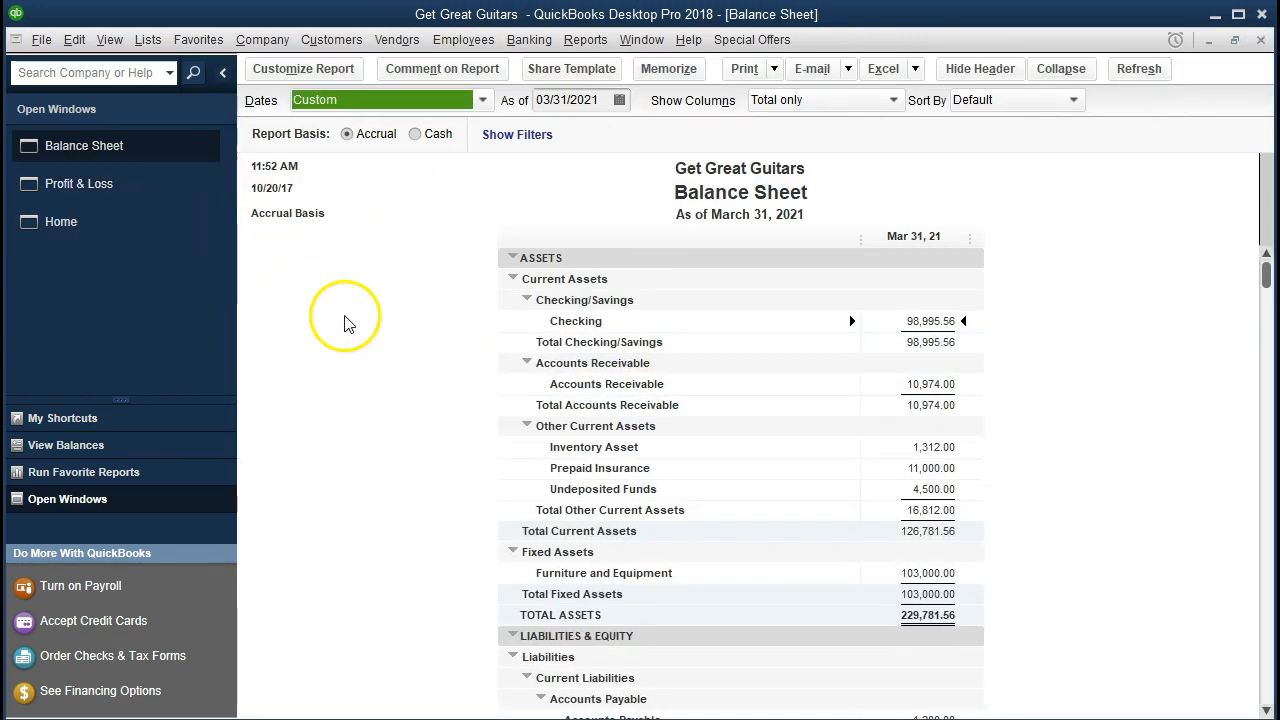
double_click(891, 386)
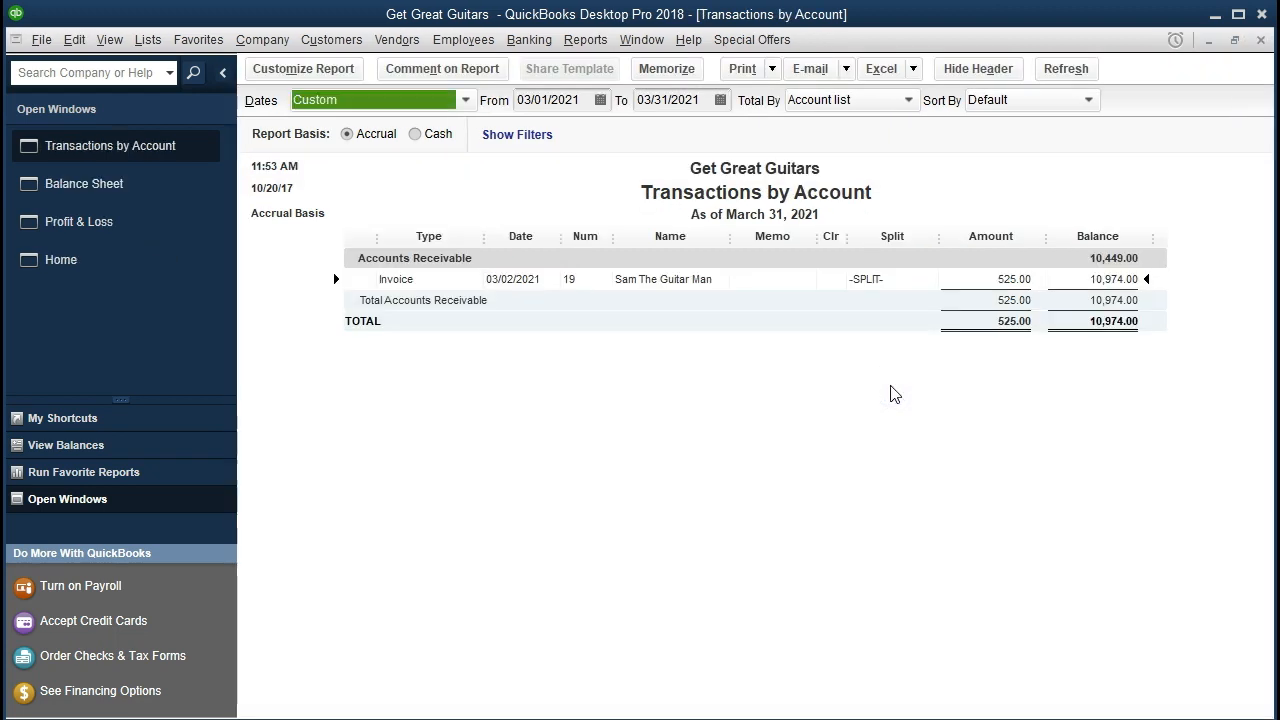
double_click(966, 281)
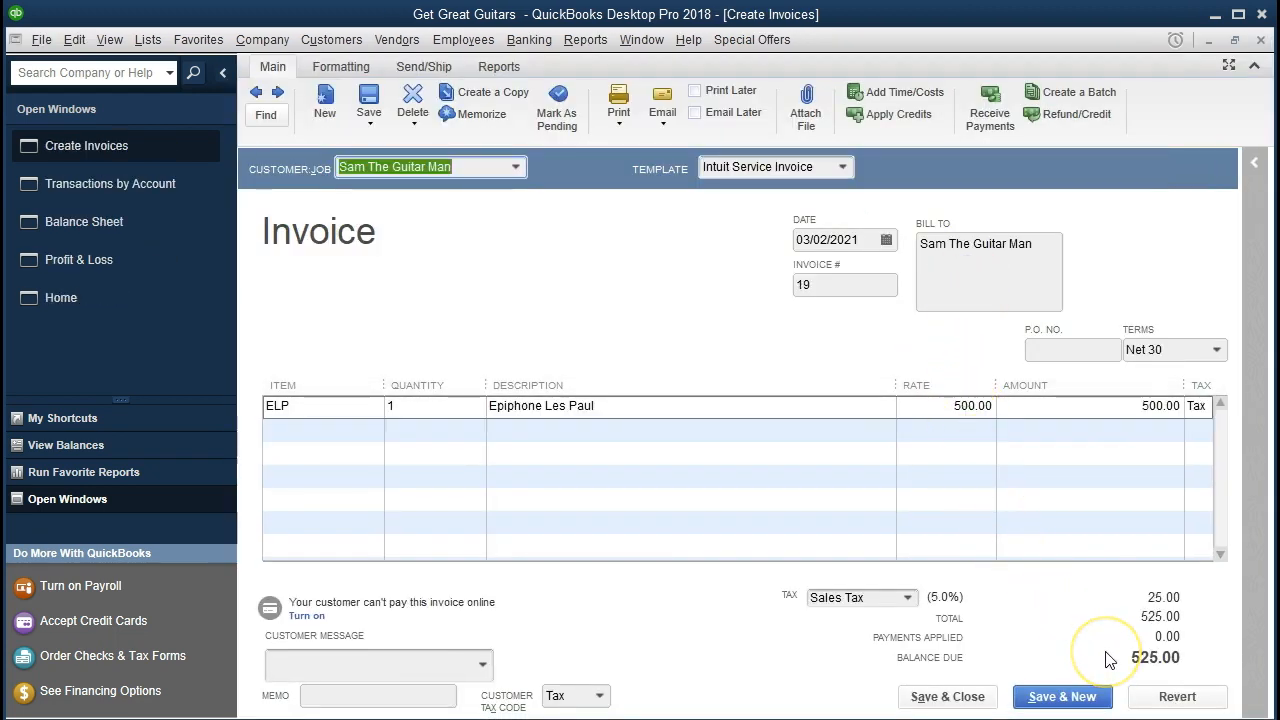
left_click(1260, 40)
left_click(1260, 41)
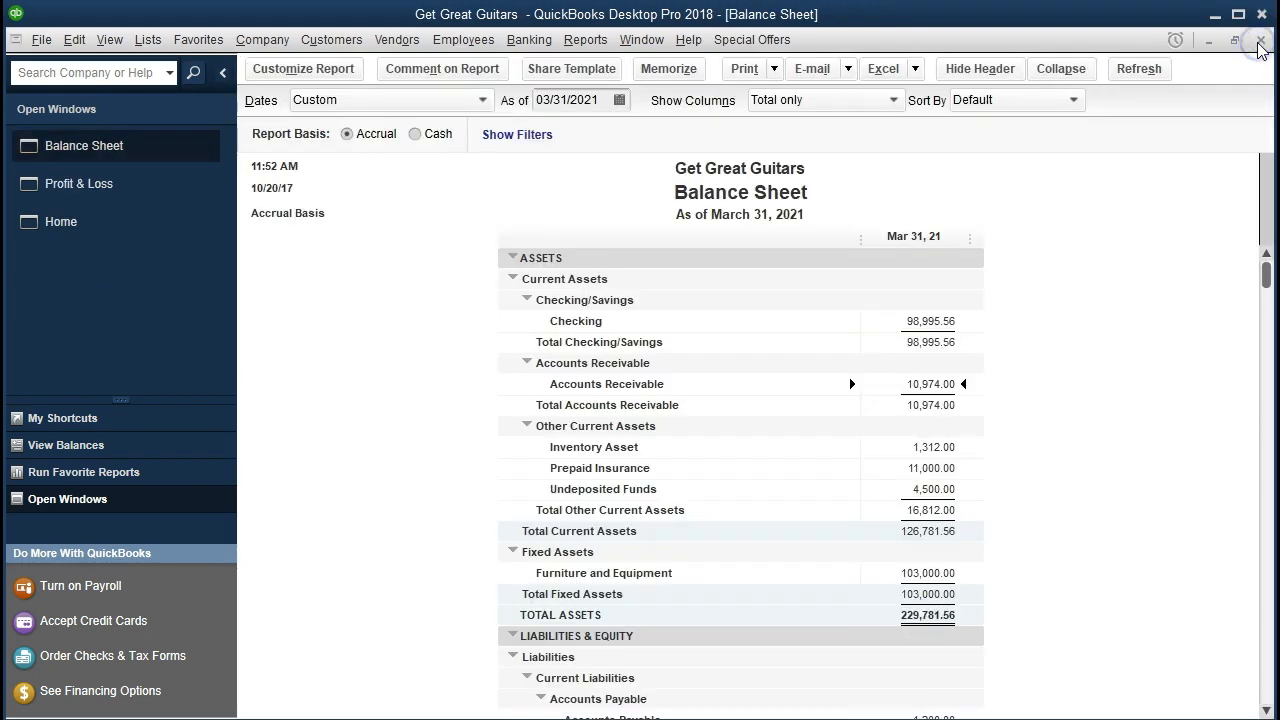
Trace the balance sheet's Sales Tax Payable amount to its source invoice, and close the invoice and transaction detail
scroll(1114, 437, "down", 3)
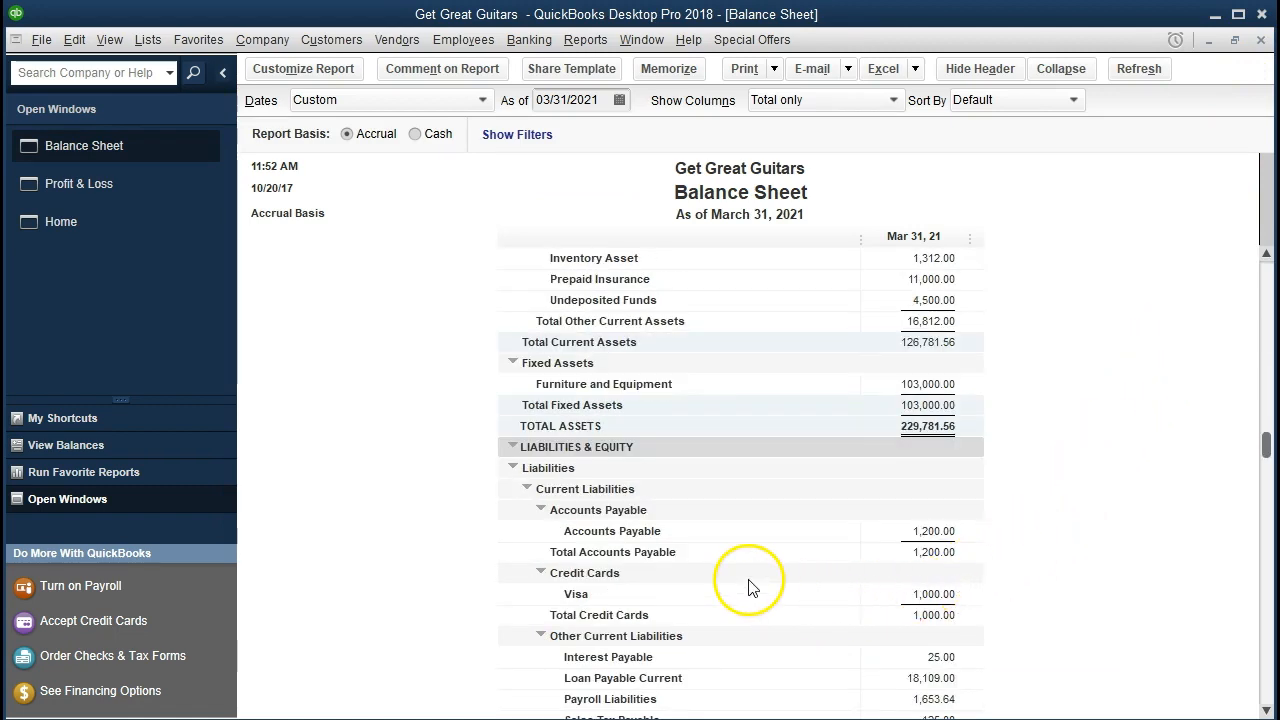
scroll(748, 583, "down", 1)
scroll(748, 585, "down", 1)
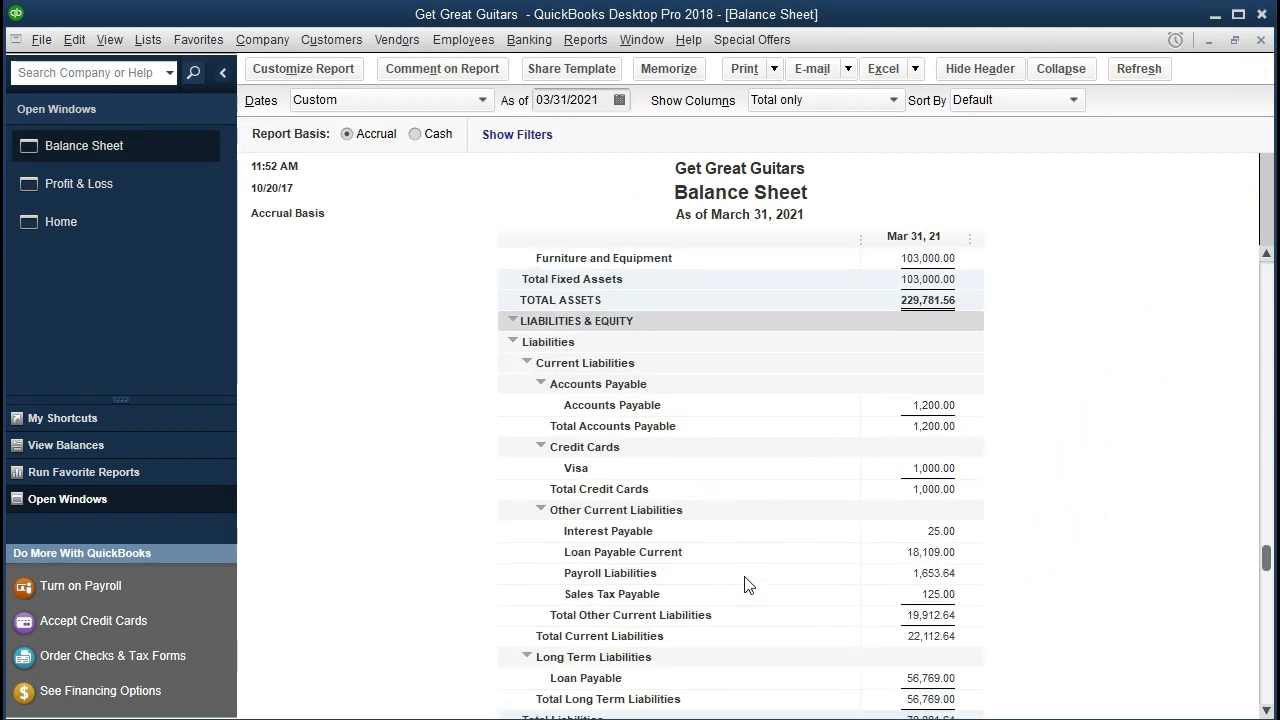
double_click(910, 592)
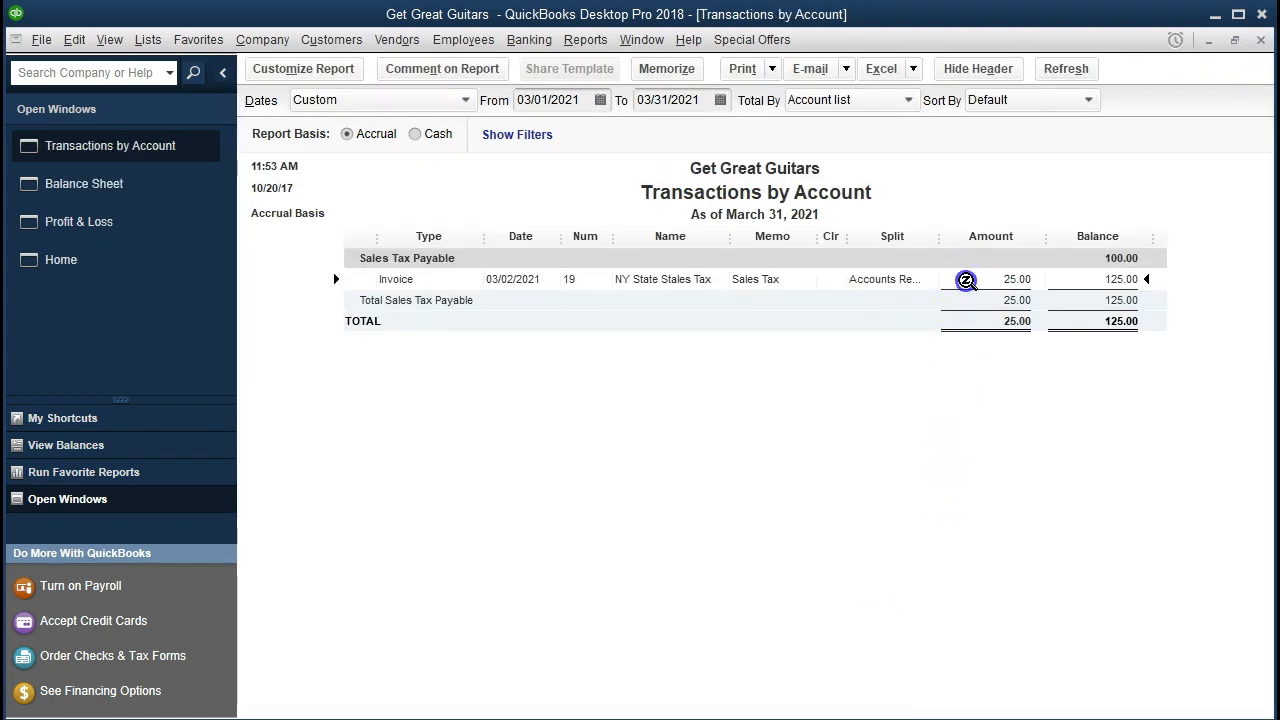
double_click(966, 279)
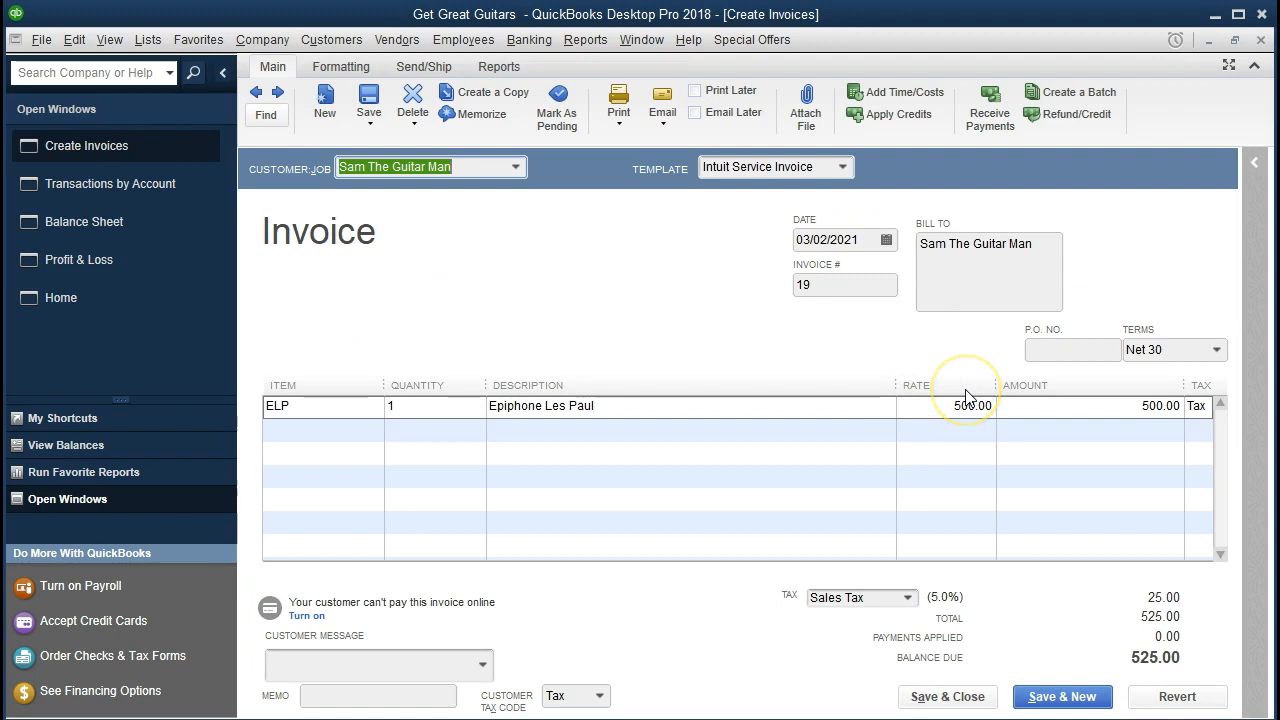
left_click(1261, 39)
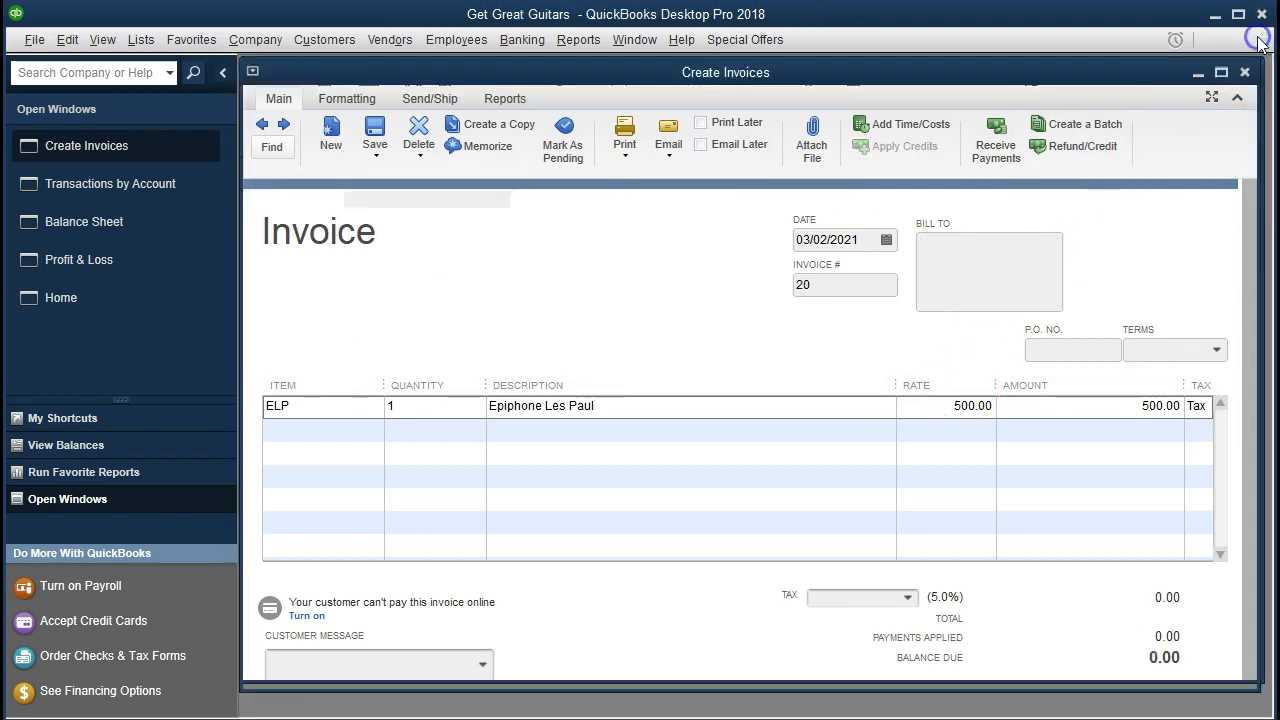
left_click(1261, 39)
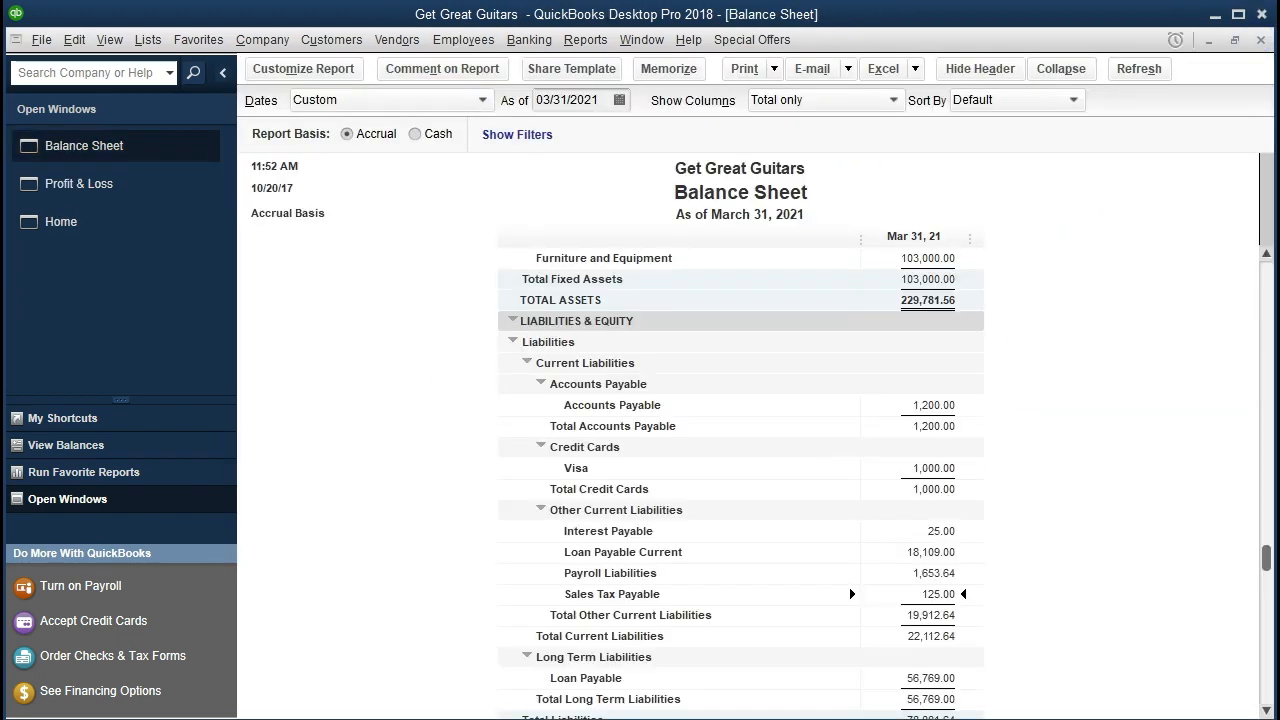
Return to the Profit & Loss report and view the transaction detail behind Merchandise Sales, closing it when reviewed
left_click(138, 200)
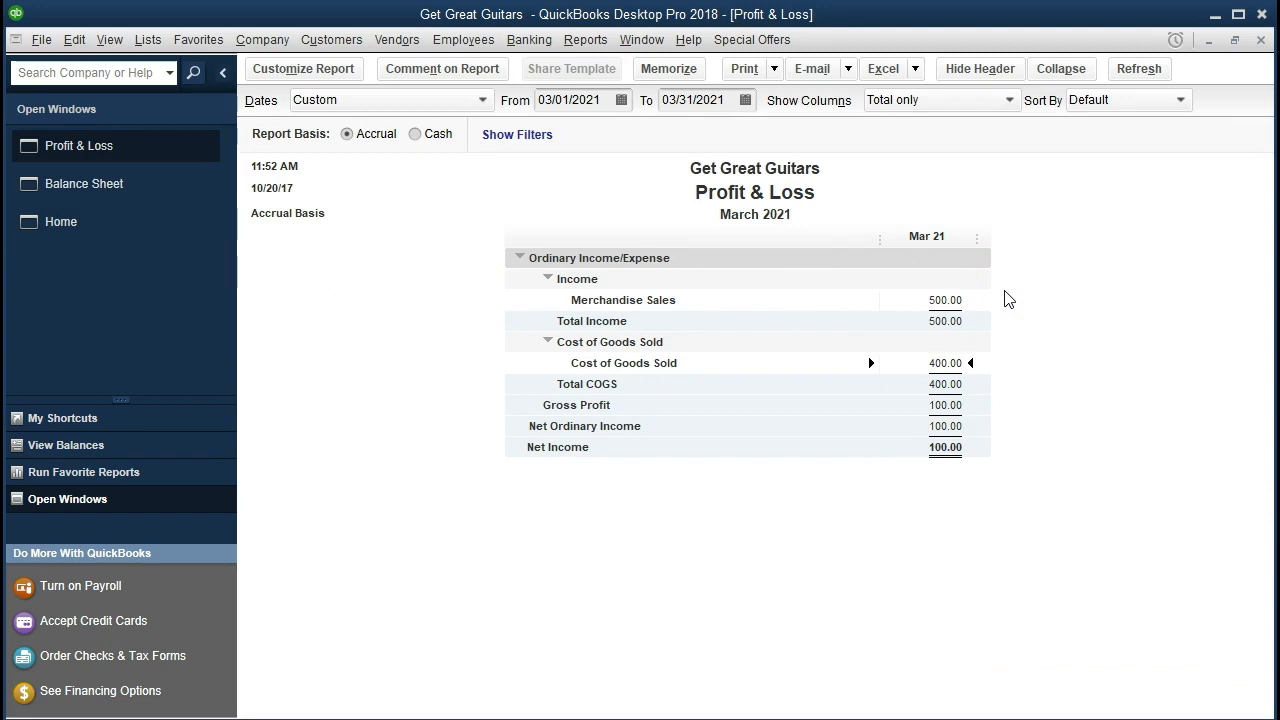
double_click(945, 299)
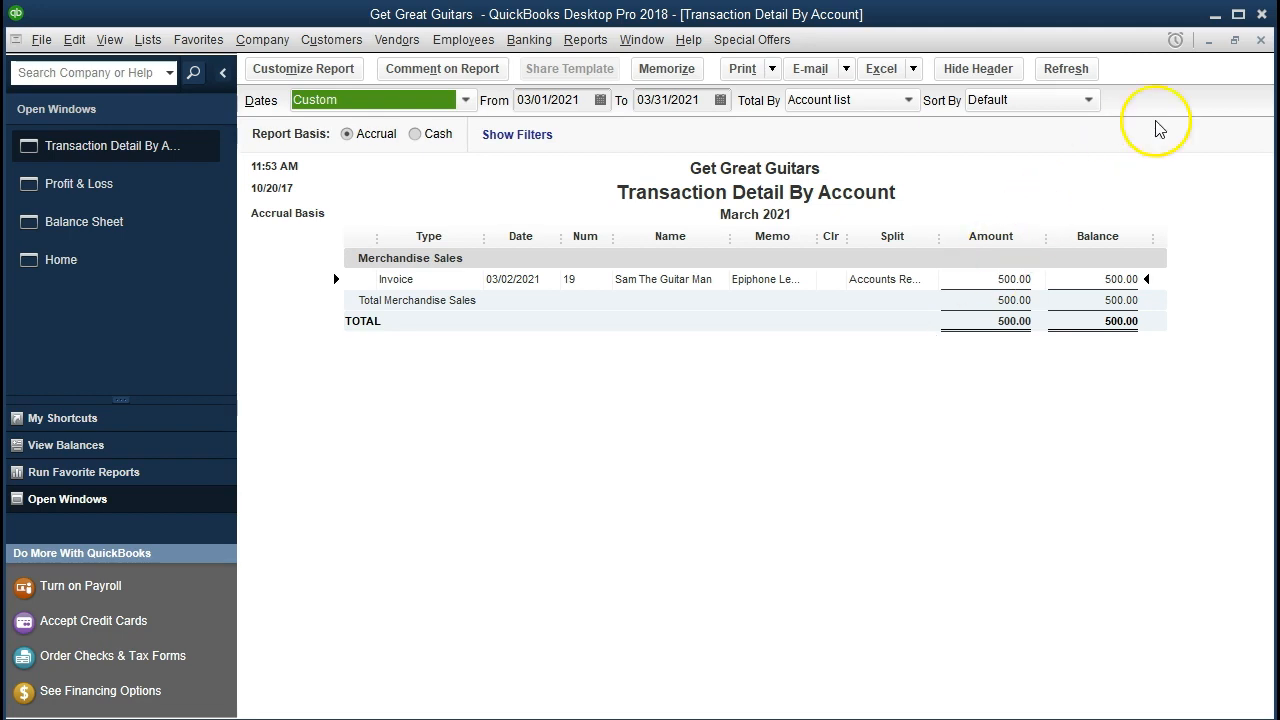
left_click(1261, 39)
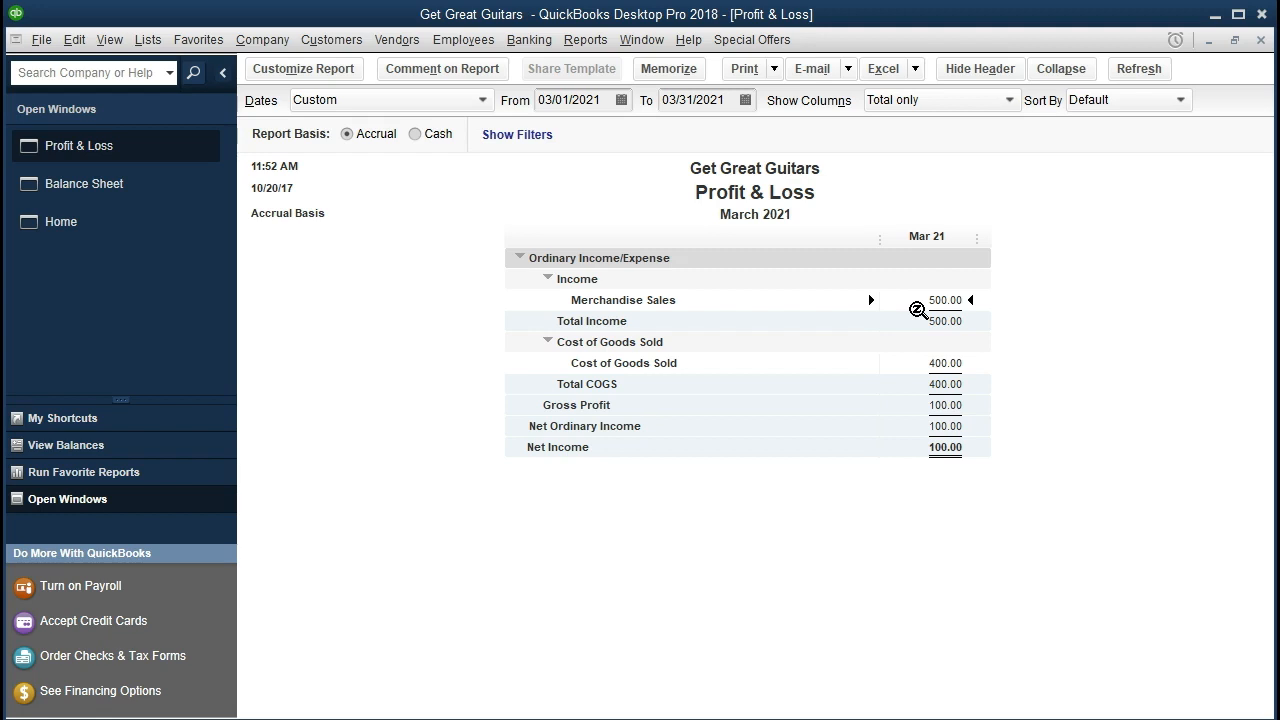
Reopen the Merchandise Sales detail, inspect its source invoice, and return to the Profit & Loss report
double_click(932, 302)
double_click(958, 293)
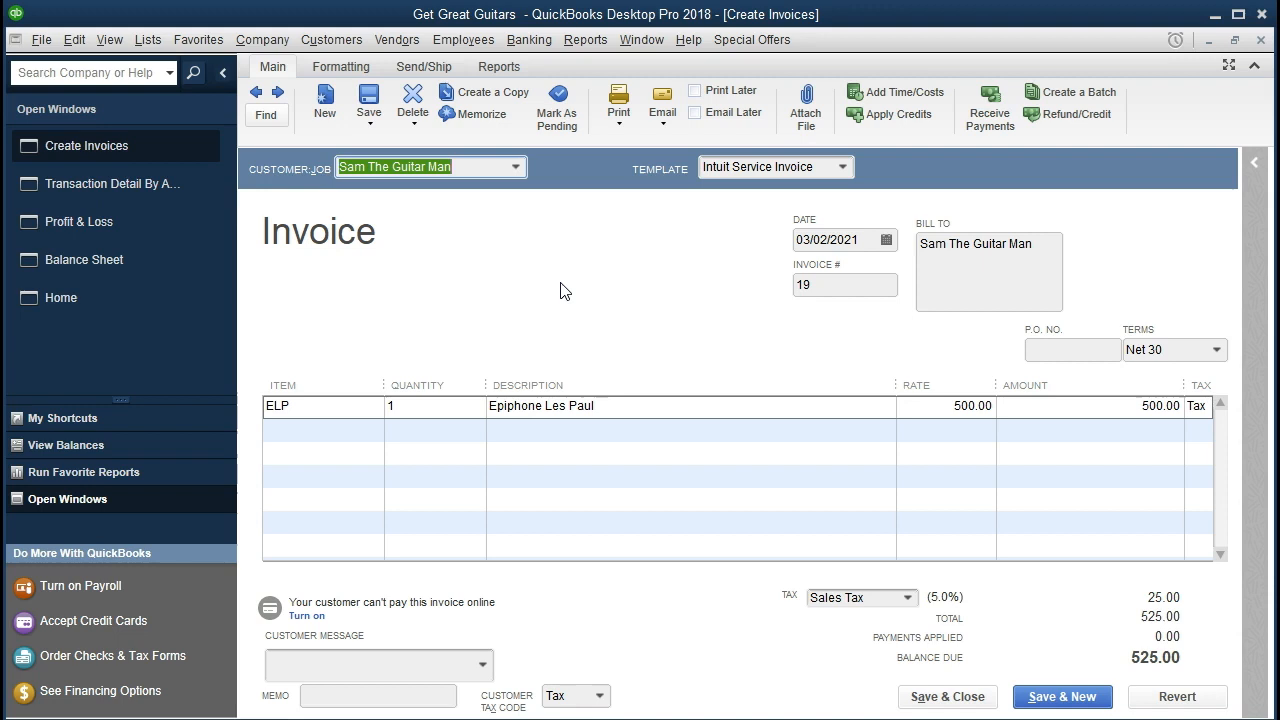
left_click(1261, 39)
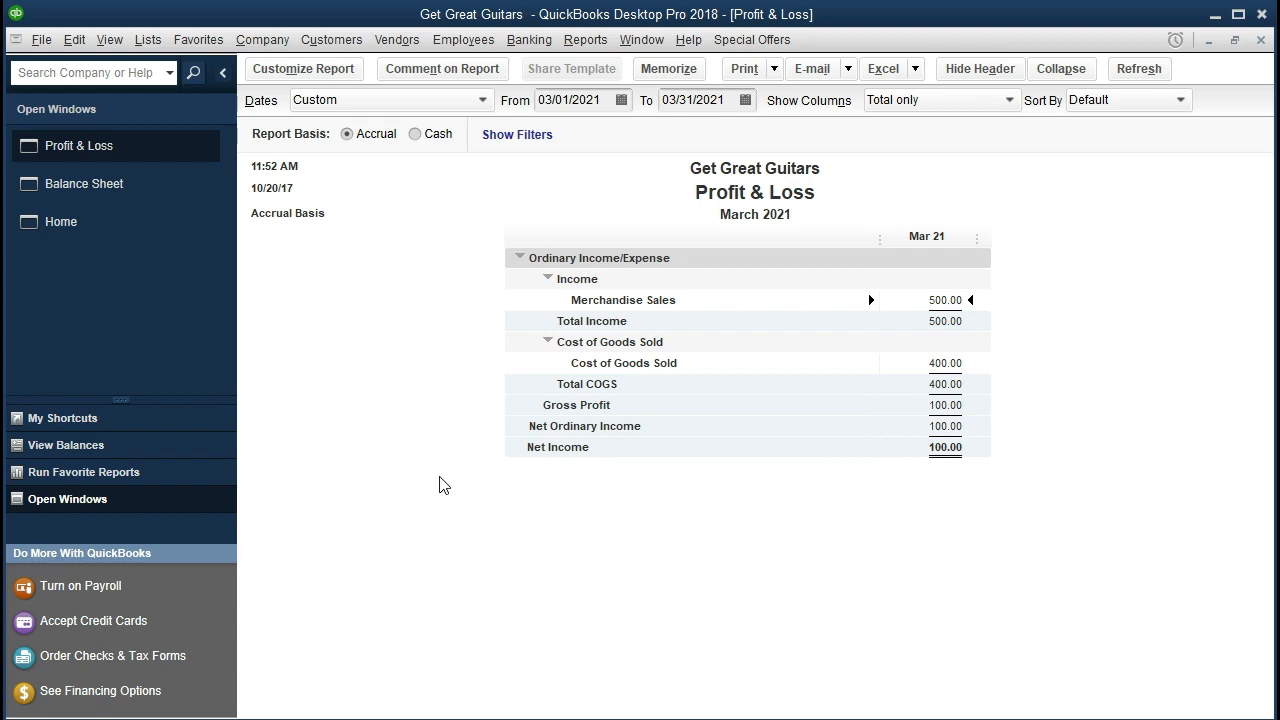
left_click(272, 40)
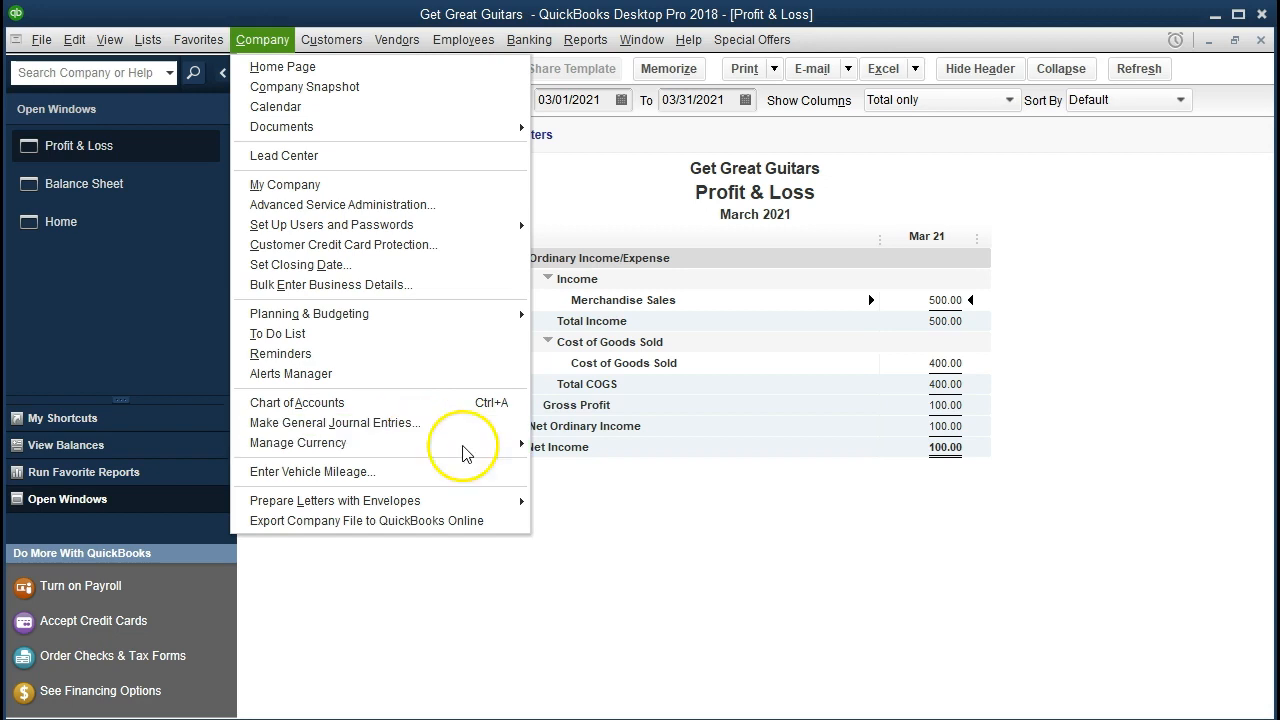
left_click(611, 517)
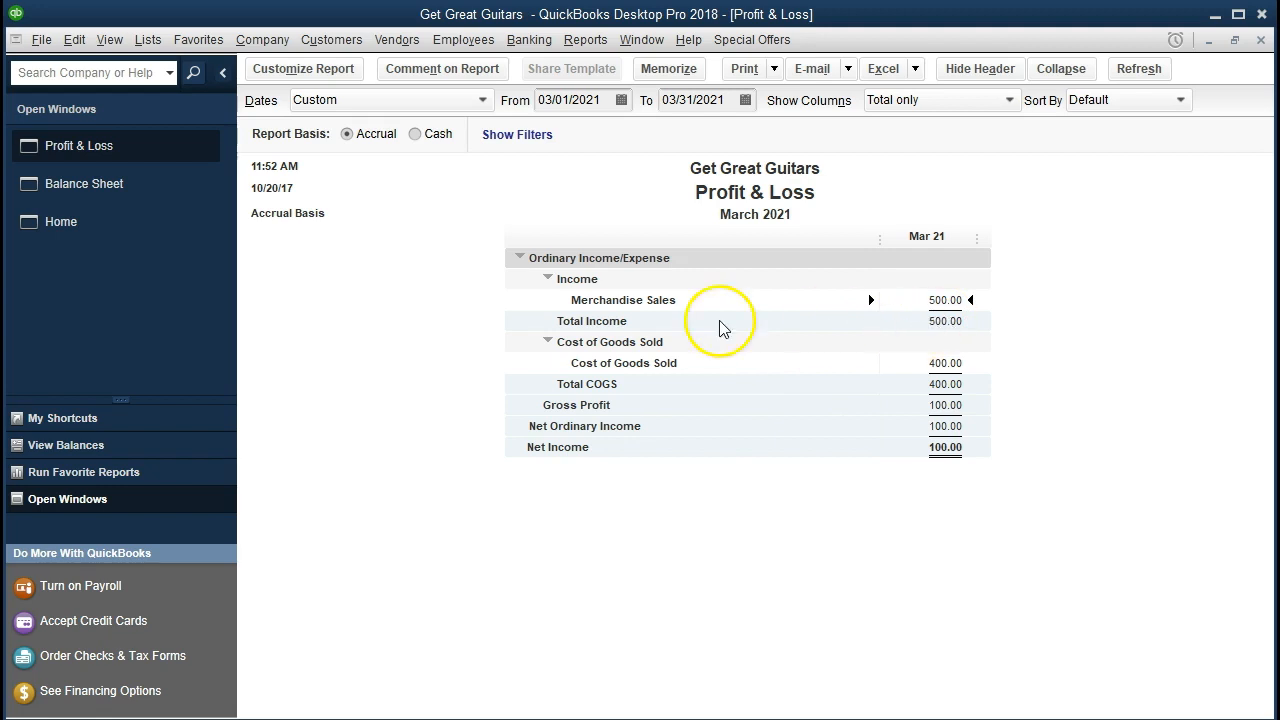
Go back to the balance sheet and review the March transactions behind Accounts Receivable, closing the detail when reviewed
left_click(163, 194)
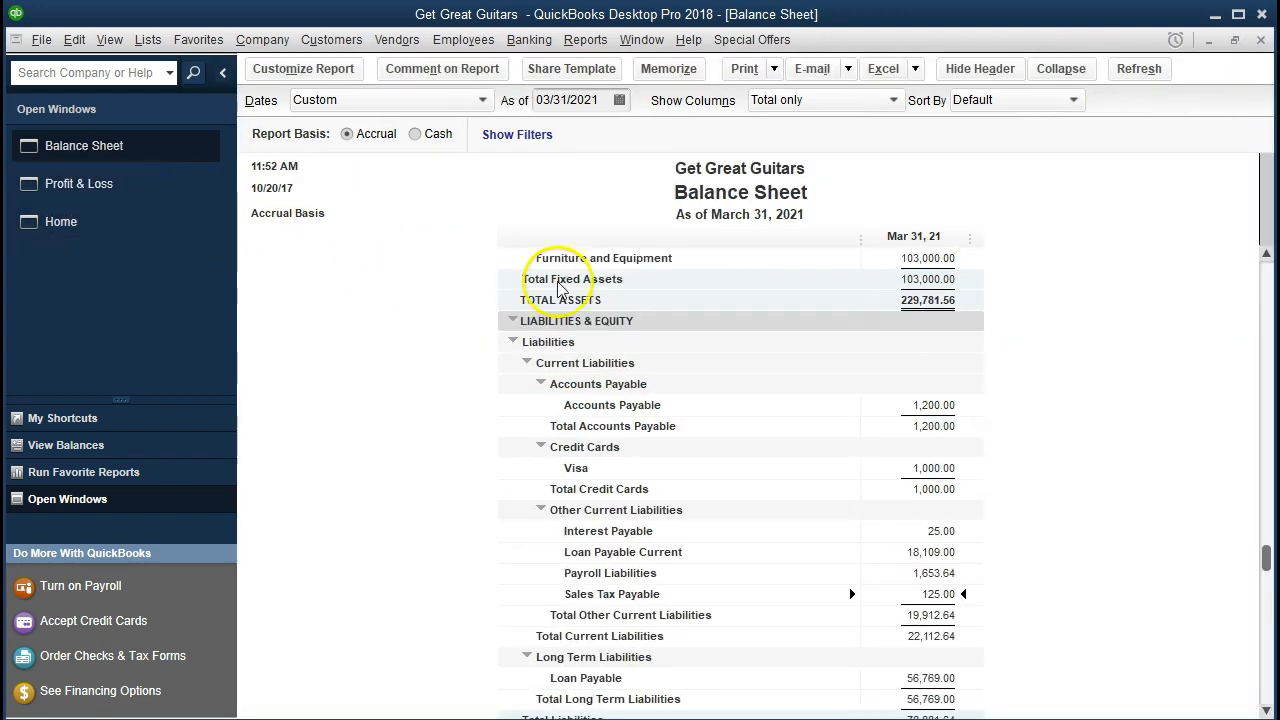
scroll(775, 410, "up", 5)
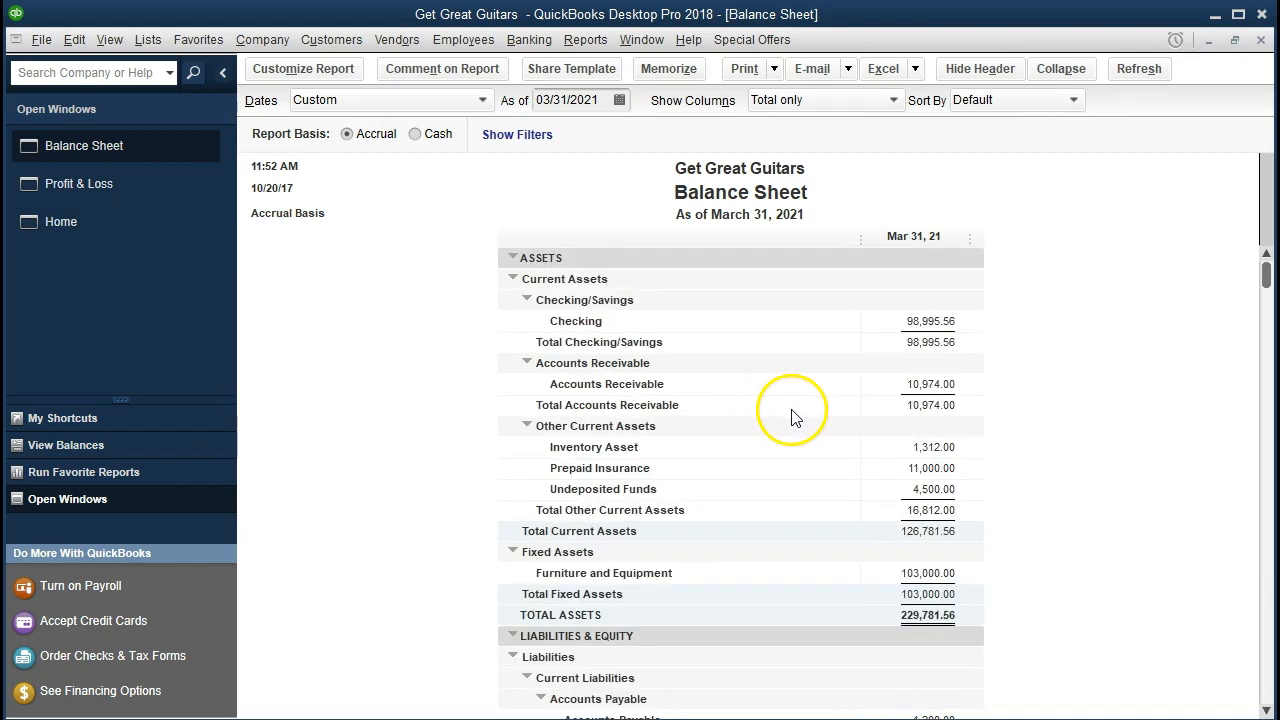
double_click(918, 384)
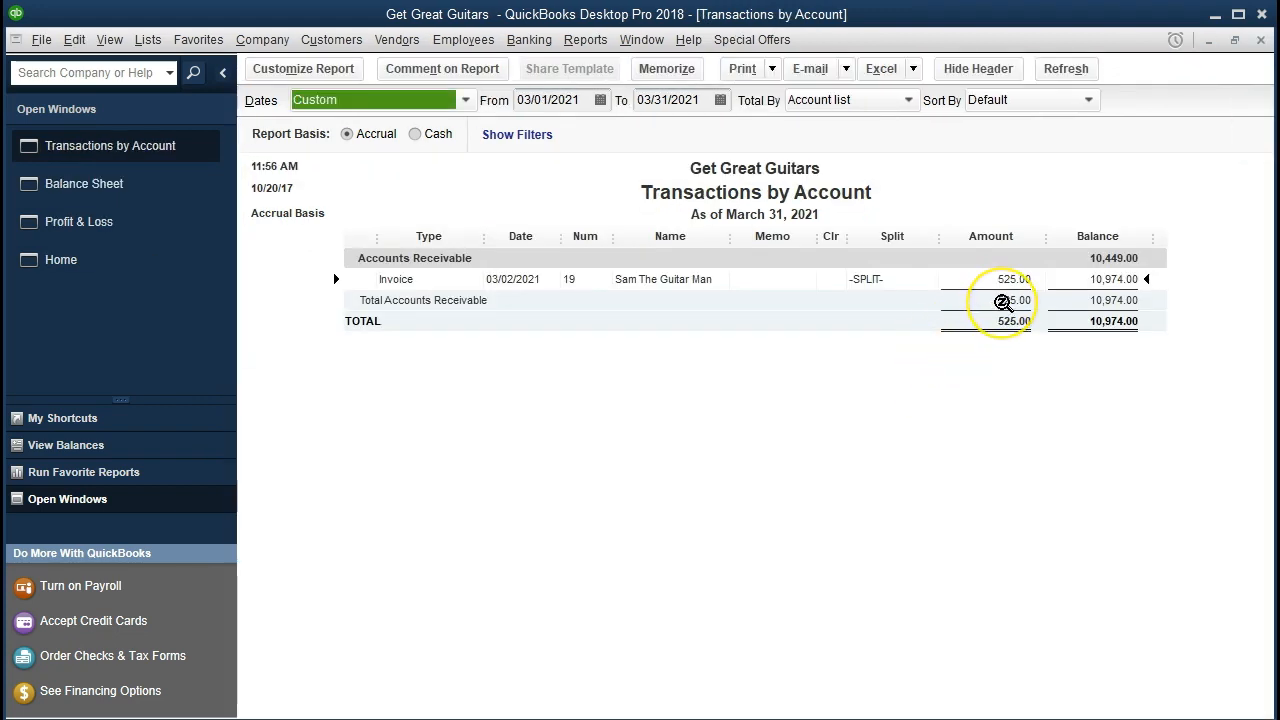
double_click(1018, 300)
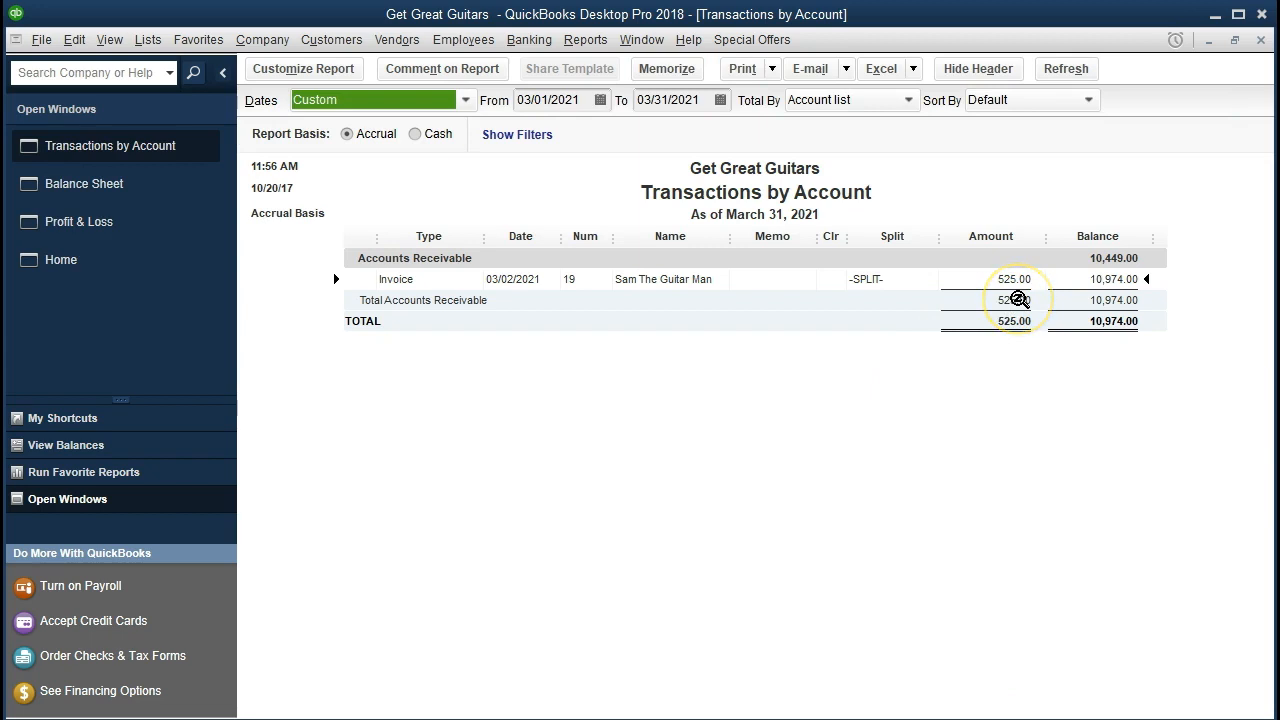
left_click(1261, 40)
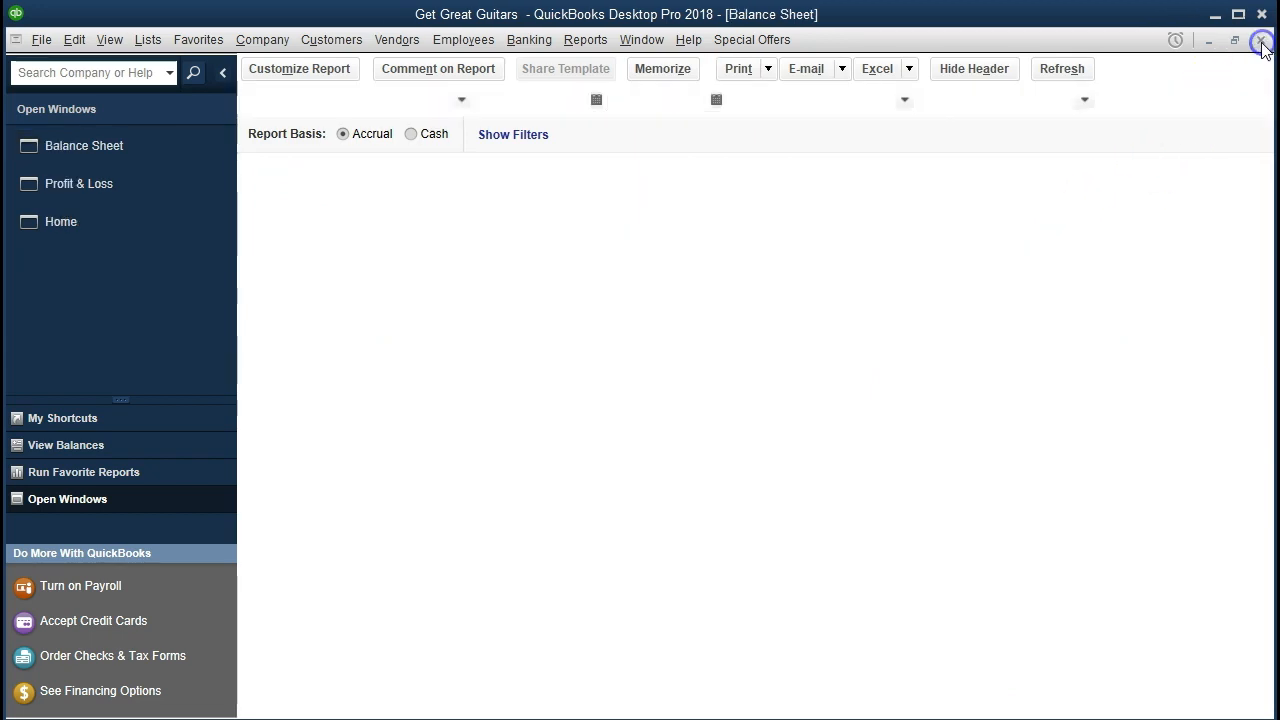
Examine the balance sheet's current asset and current liability accounts, including Accounts Receivable, Accounts Payable, Payroll Liabilities and Sales Tax Payable
scroll(1130, 379, "down", 4)
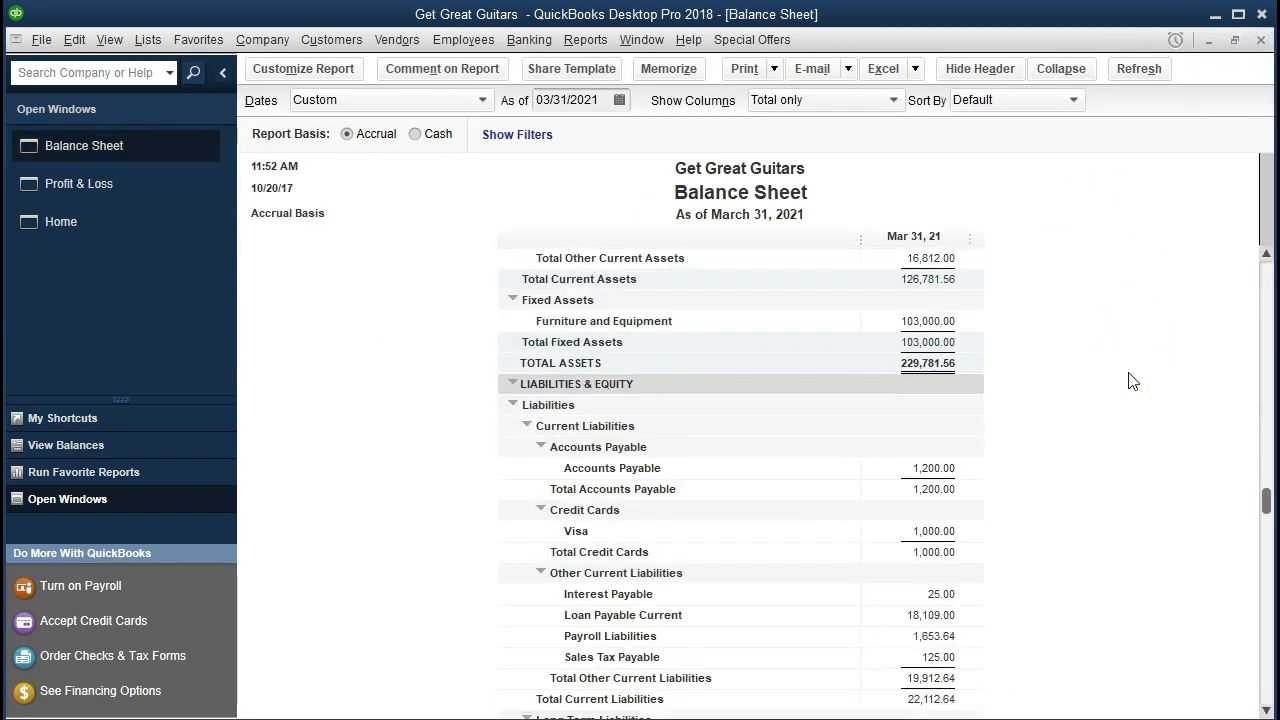
scroll(1130, 380, "down", 1)
scroll(1130, 380, "up", 3)
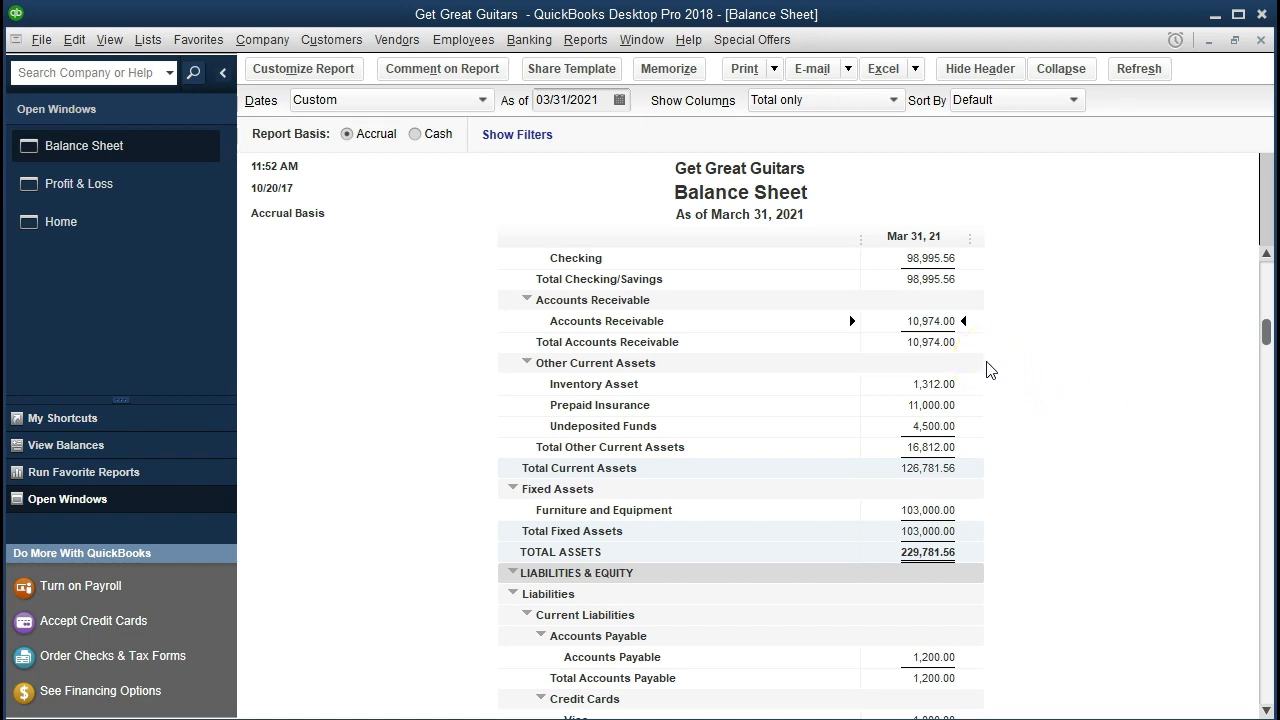
scroll(700, 400, "up", 1)
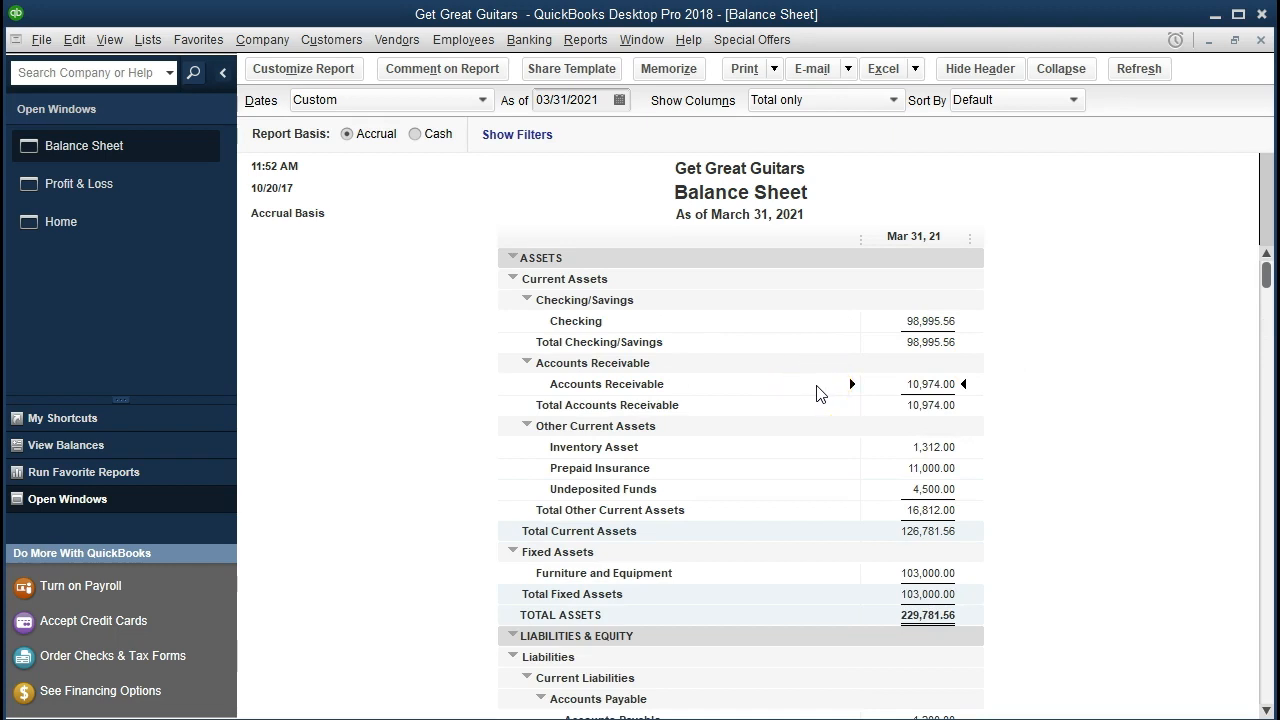
scroll(817, 393, "down", 2)
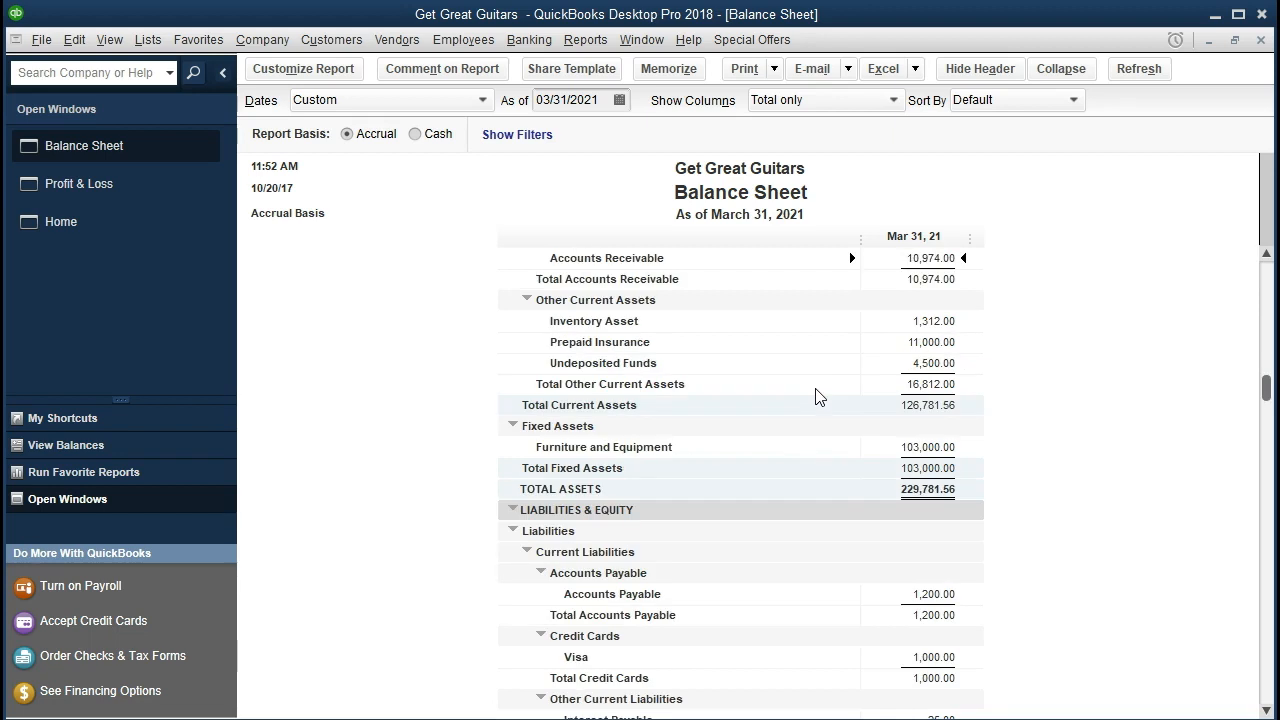
scroll(817, 395, "down", 1)
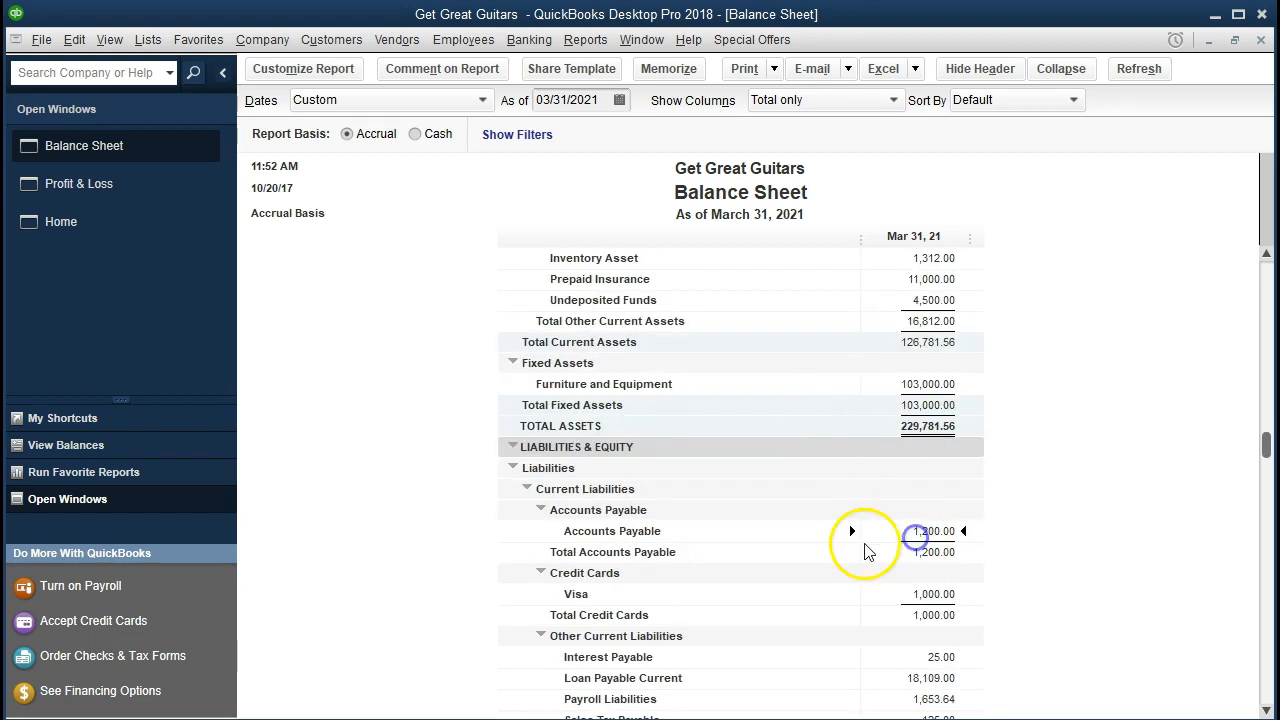
scroll(837, 557, "down", 1)
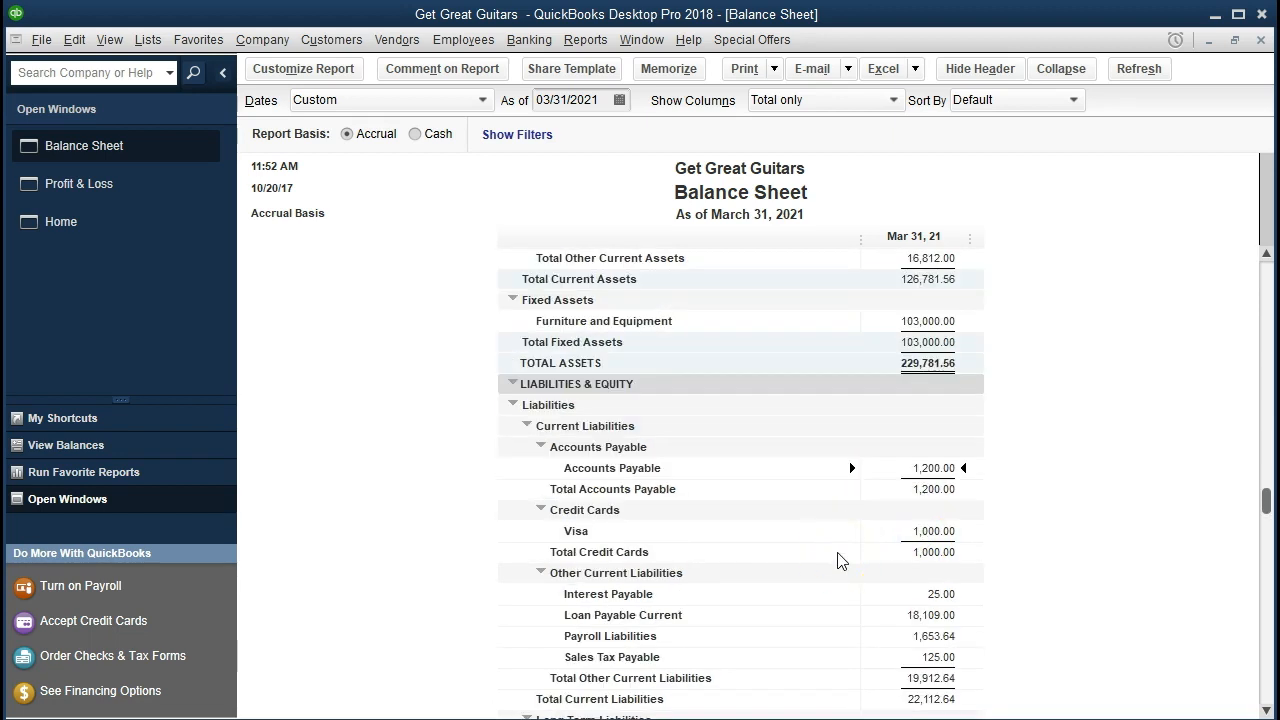
scroll(838, 560, "down", 1)
left_click(910, 572)
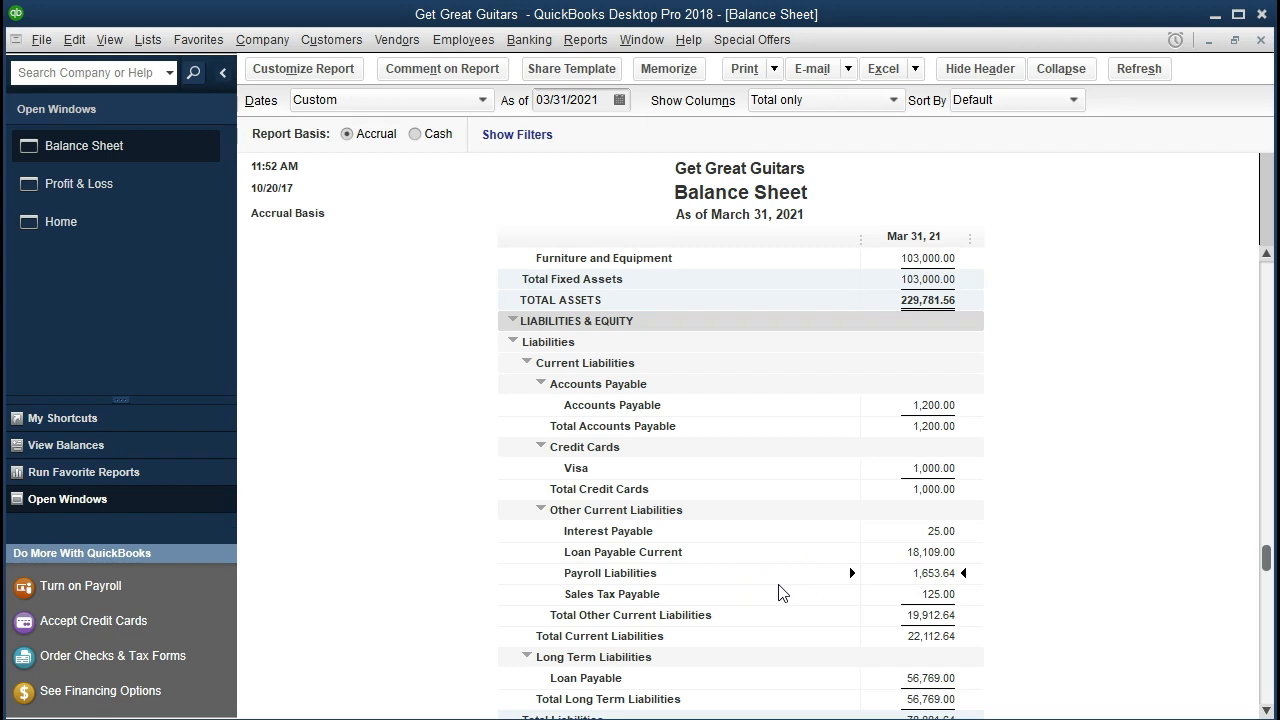
Open the account register for Sales Tax Payable
left_click(538, 42)
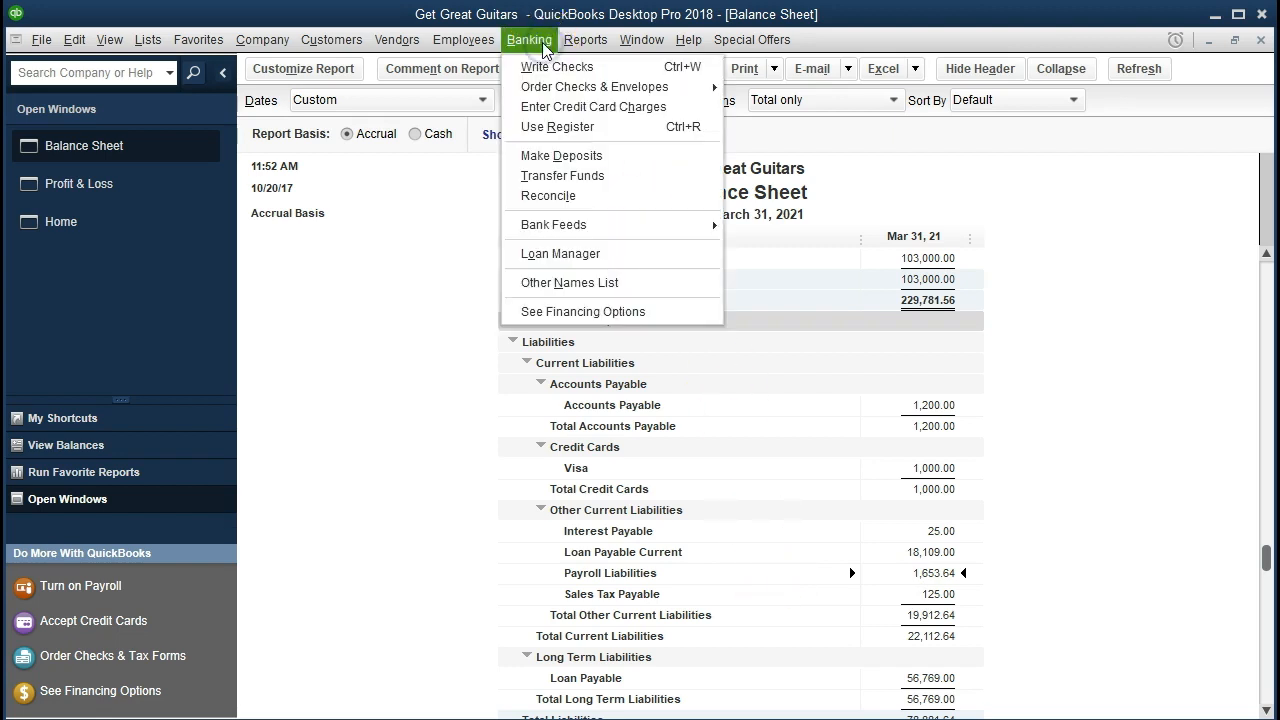
left_click(611, 126)
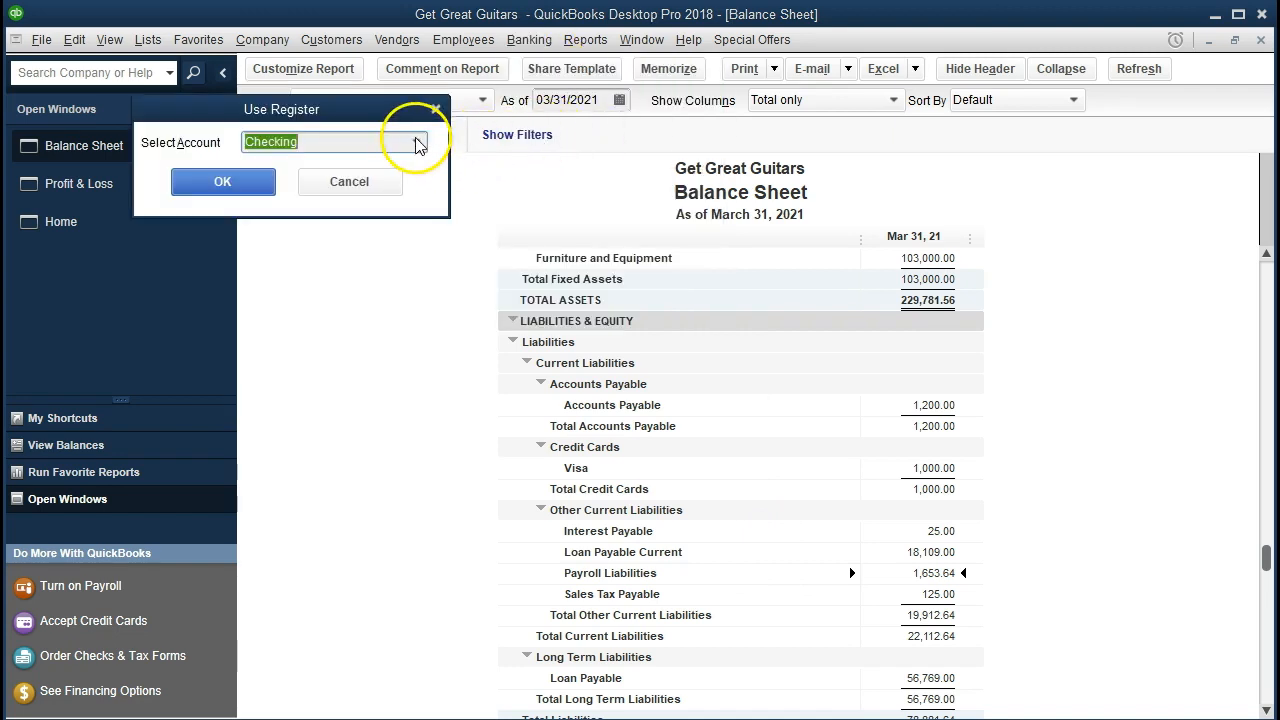
left_click(418, 145)
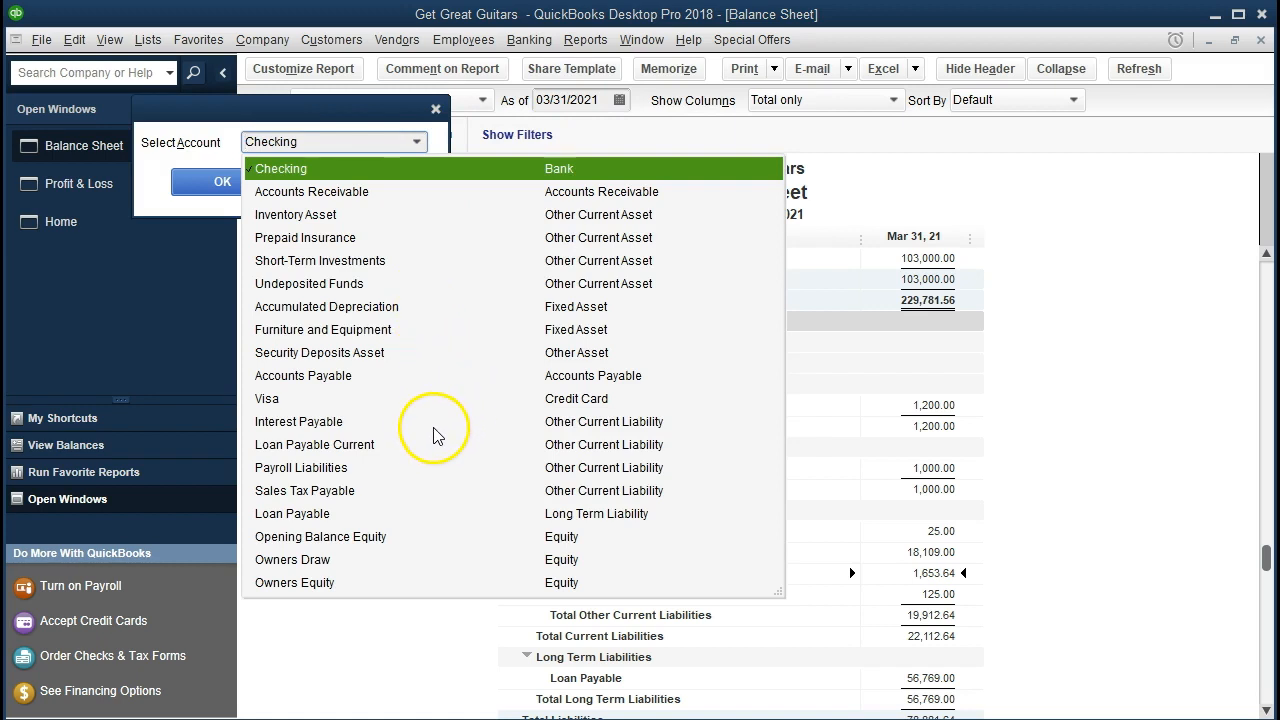
left_click(356, 491)
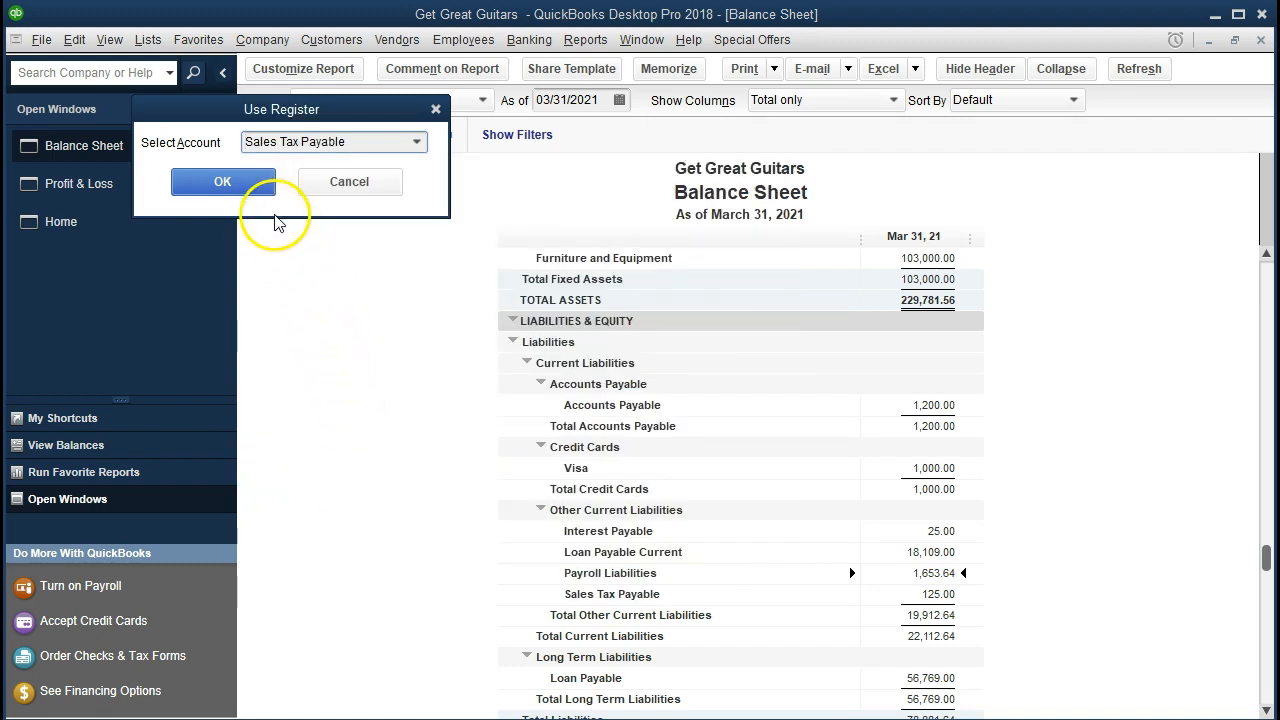
left_click(223, 182)
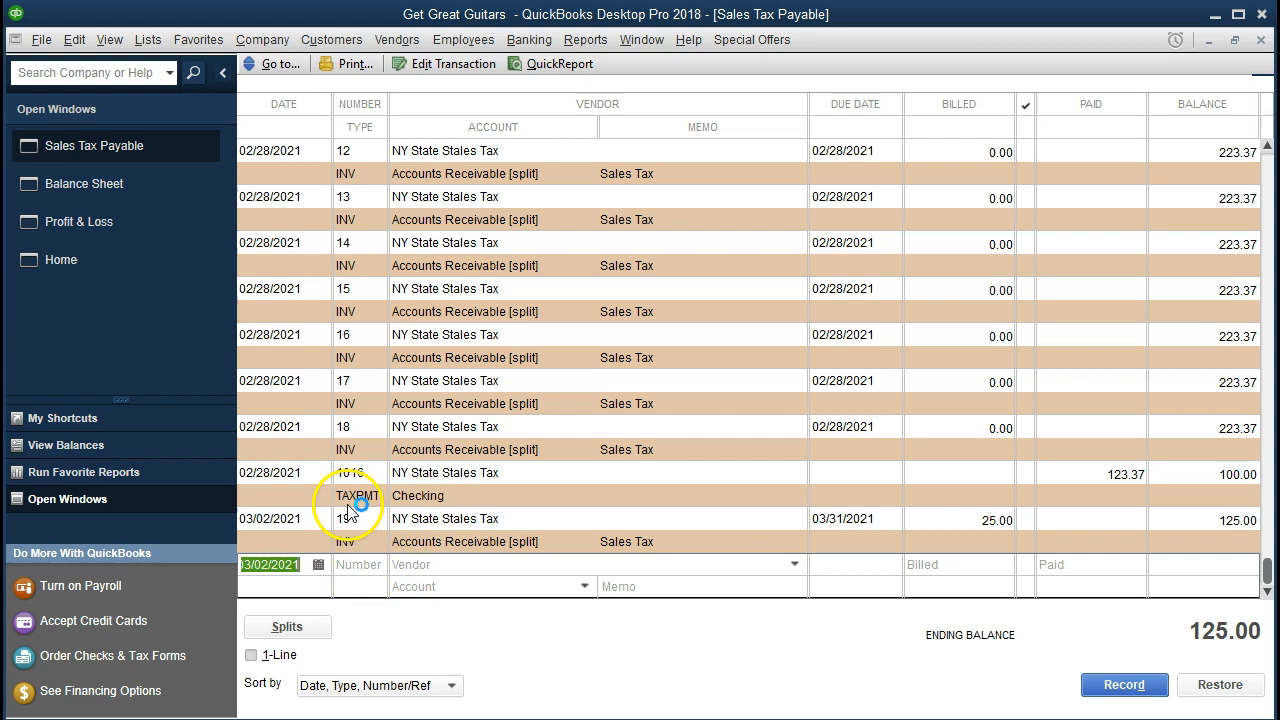
Start a register entry dated 02/28/2021 for vendor NY State Stales Tax with a billed amount of 25.00
type("022821")
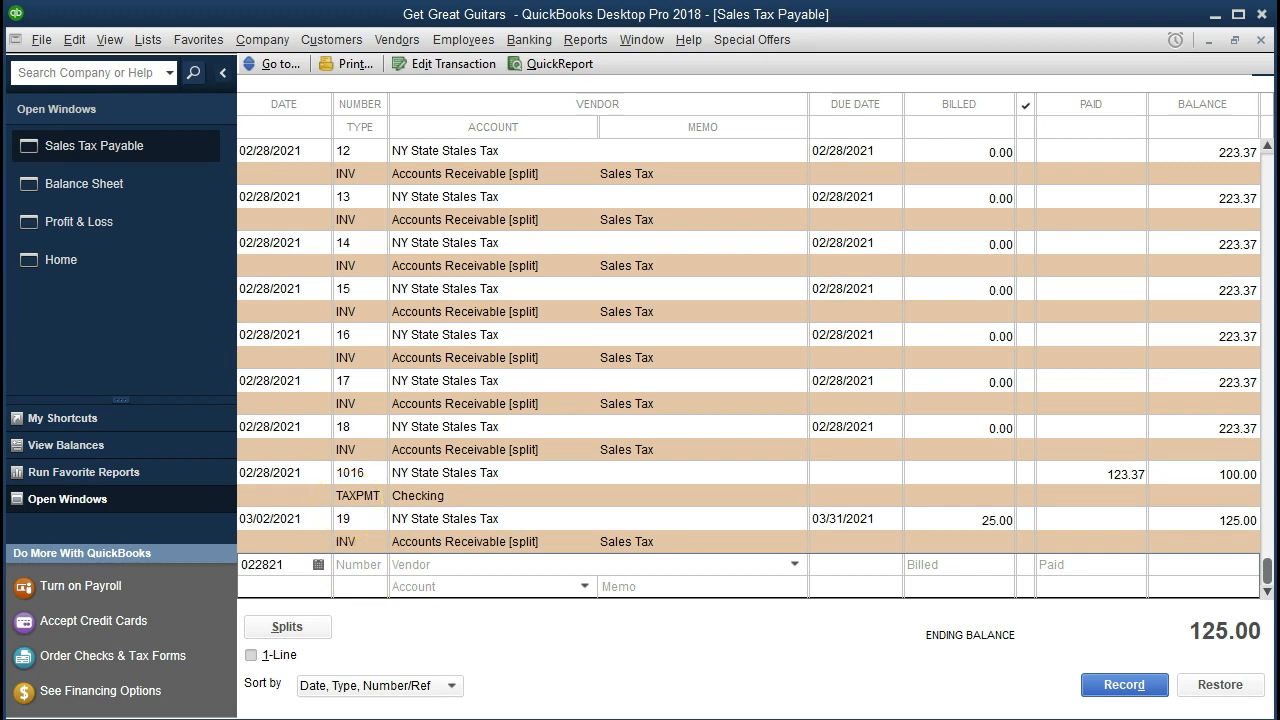
key("Tab")
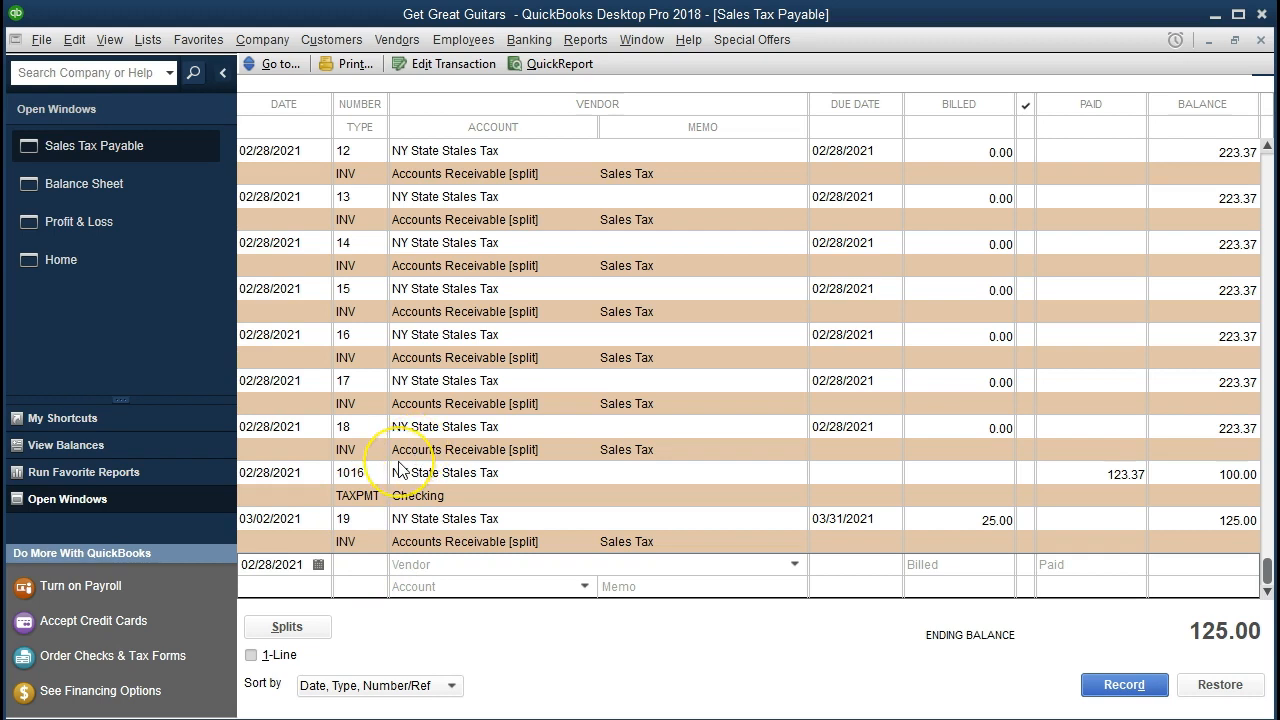
key("Tab")
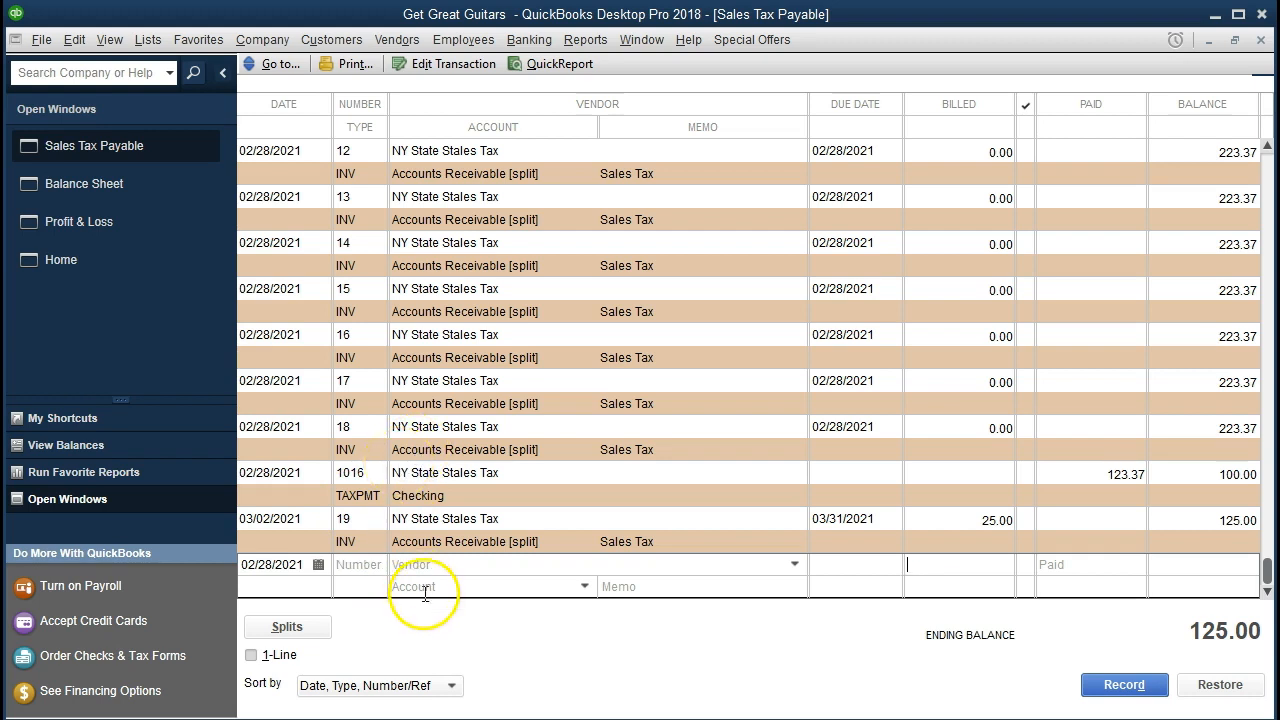
type("NY State Stales Tax")
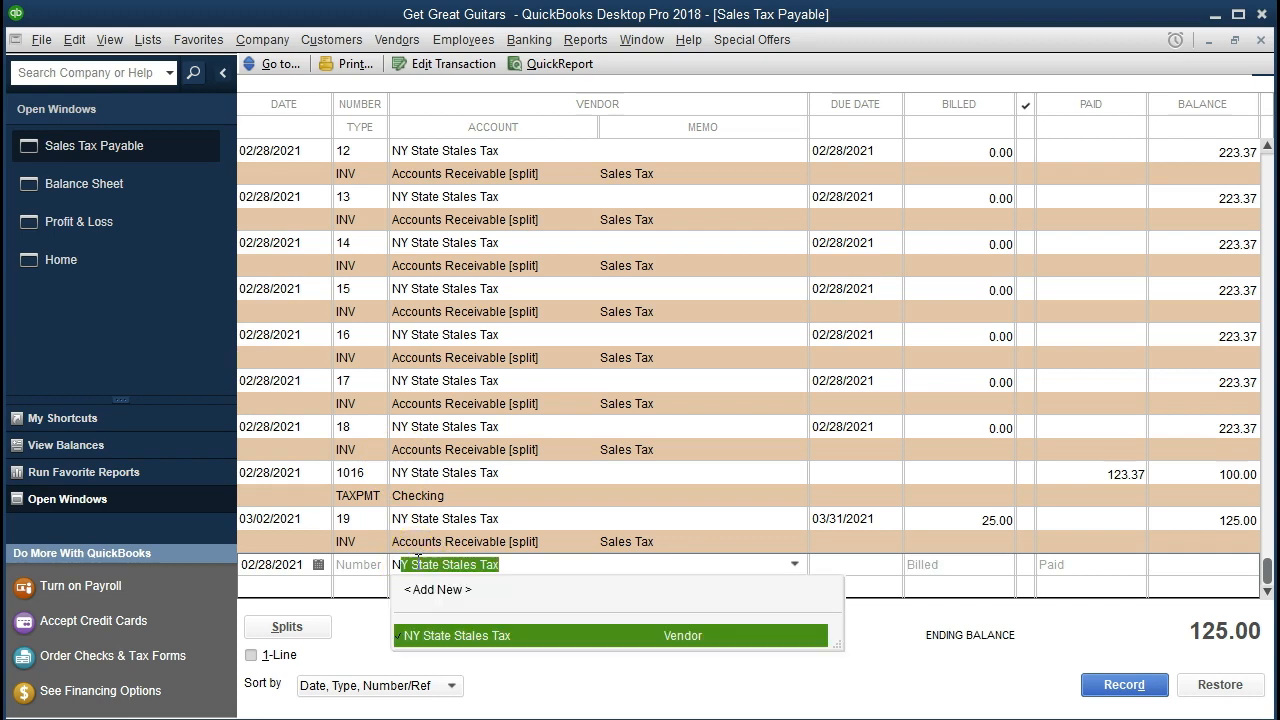
key("Tab")
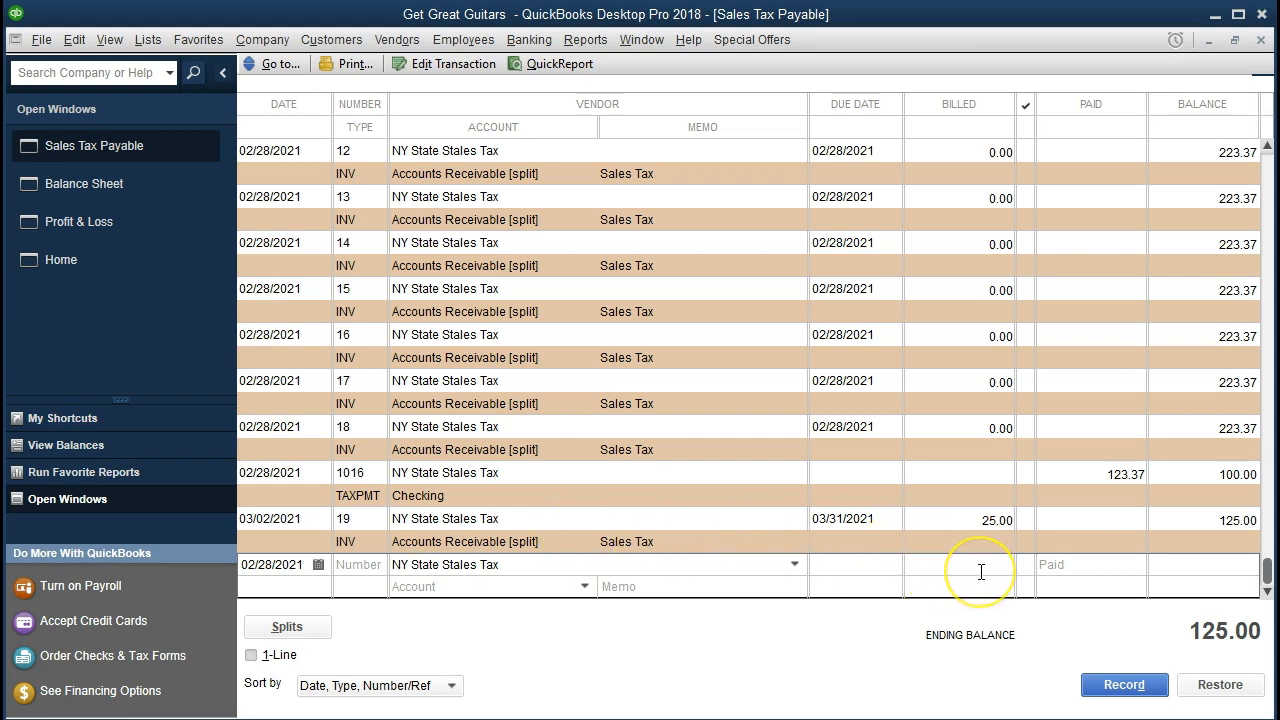
type("25")
key("Tab")
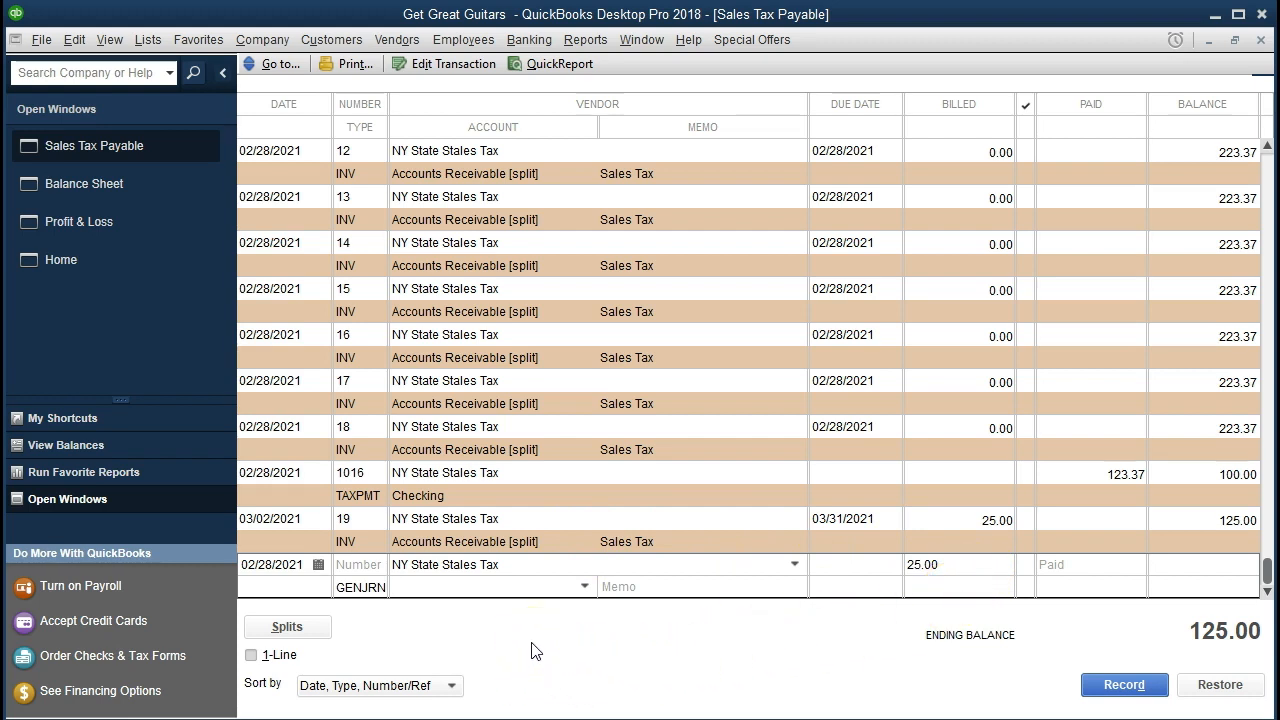
Split the new register entry and add a Merchandise Sales line with an amount of -500.00
left_click(325, 630)
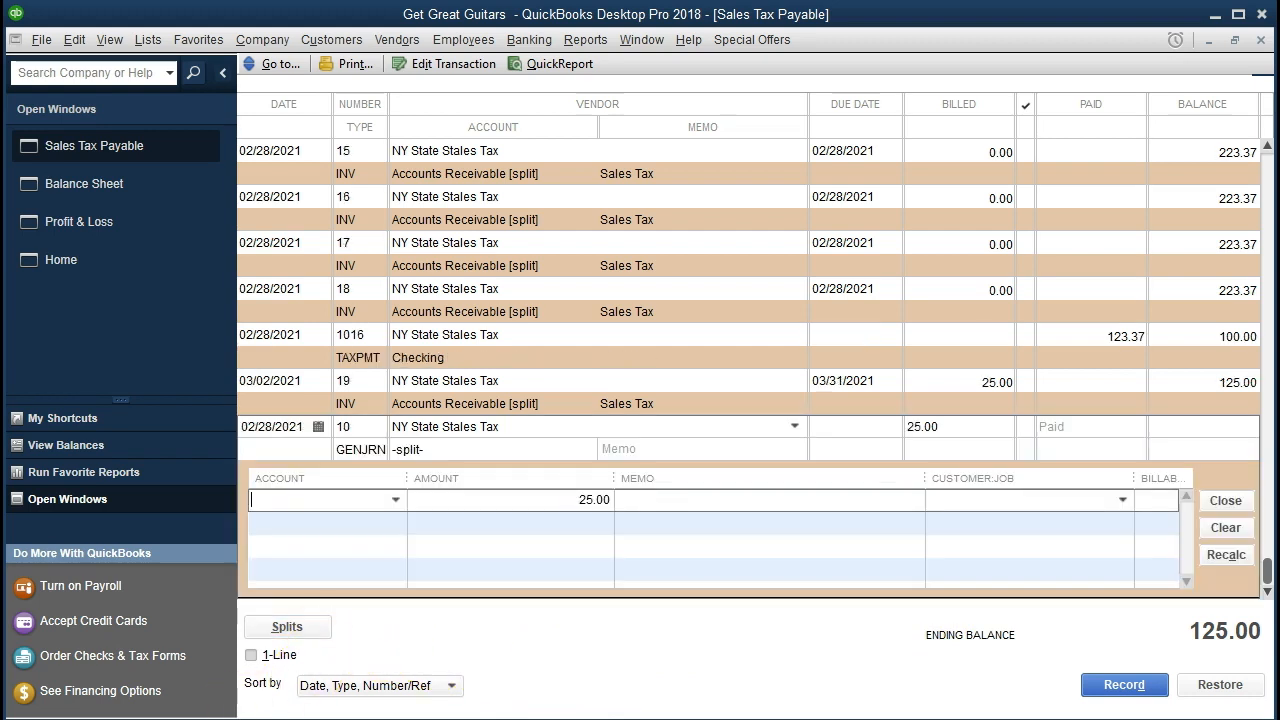
left_click(301, 551)
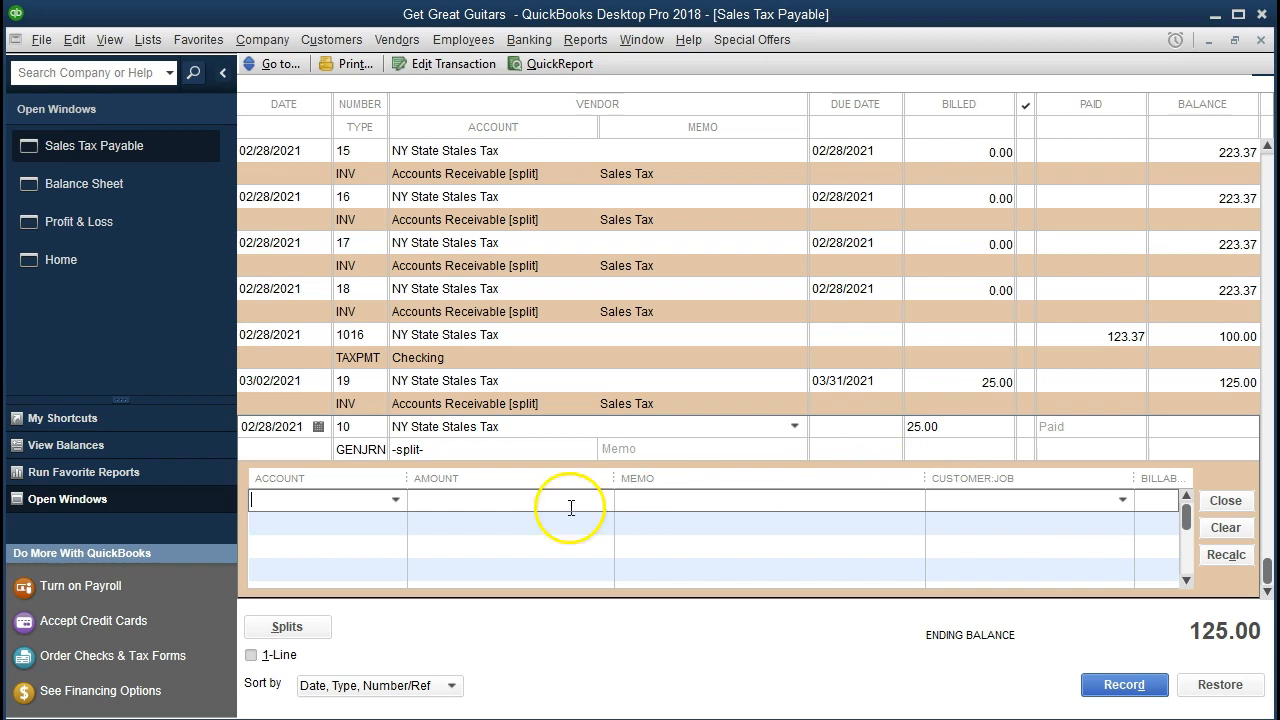
type("Merchandise Sales")
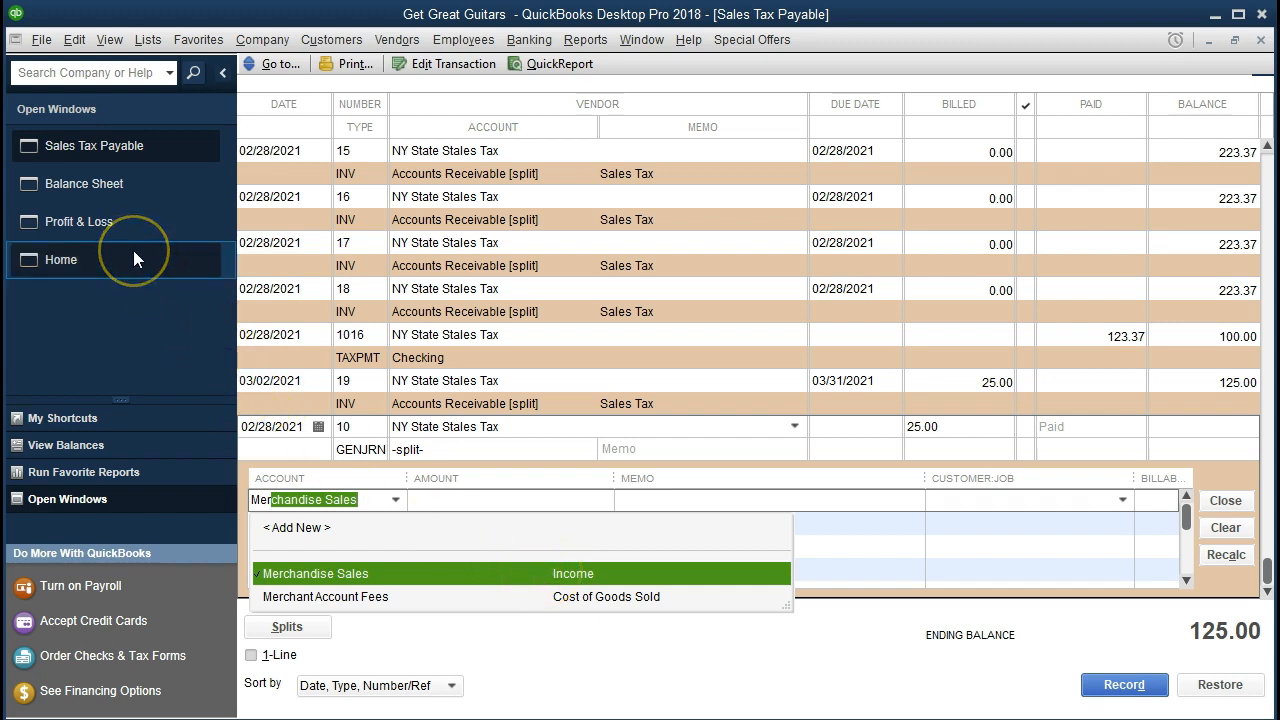
key("Tab")
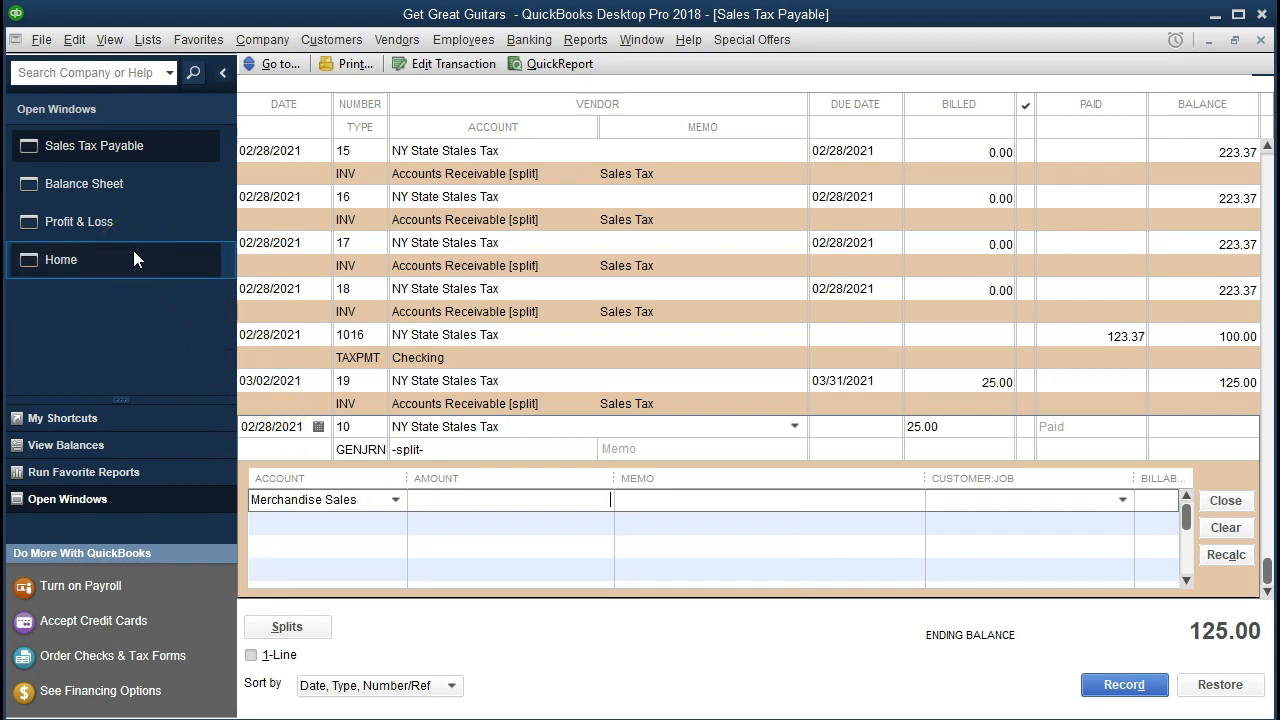
type("500")
left_click(540, 500)
key("BackSpace")
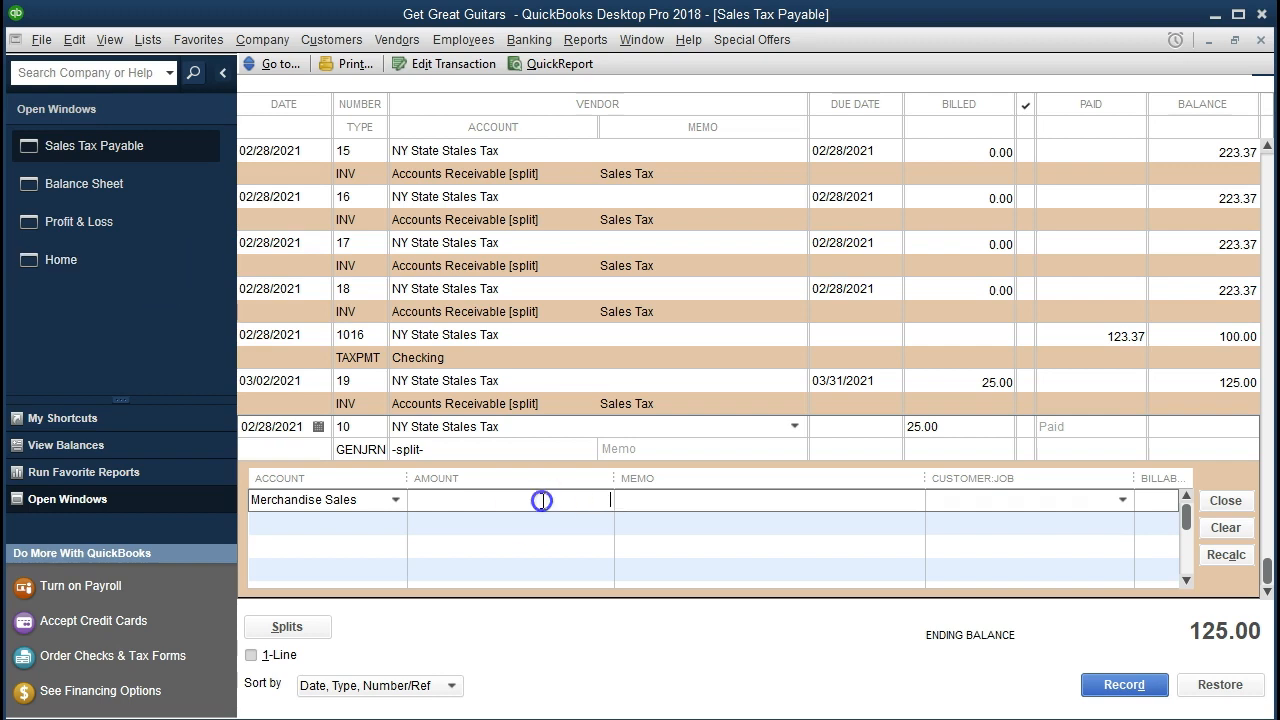
type("-500")
key("Tab")
key("Tab")
key("Tab")
Add a second split line for Accounts Receivable with an amount of 525.00 and customer Sam The Guitar Man
type("Acc")
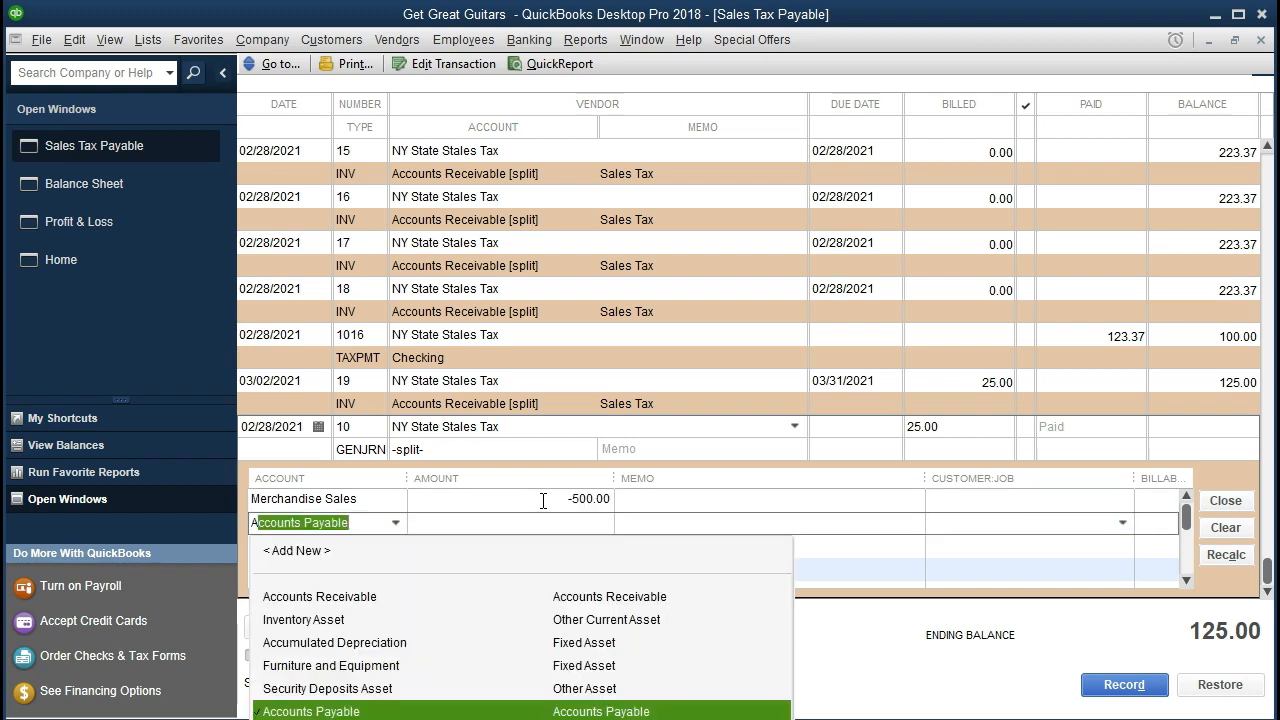
key("Up")
key("Up")
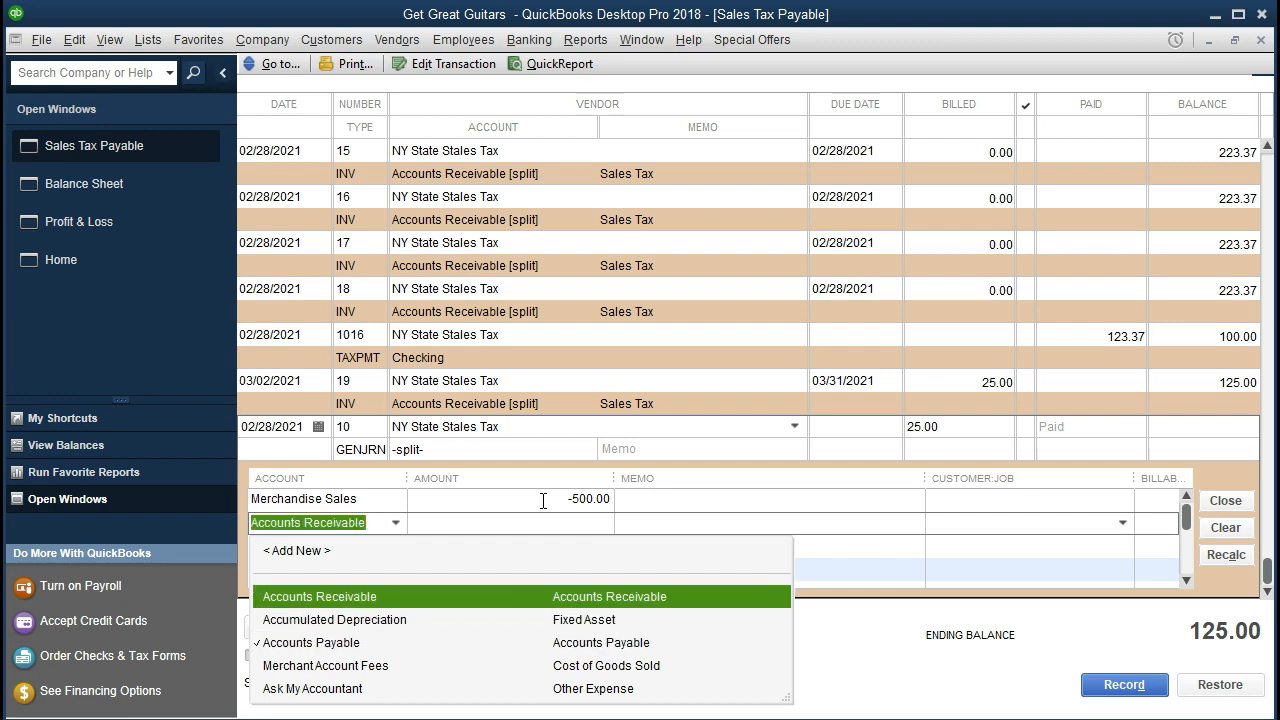
key("Tab")
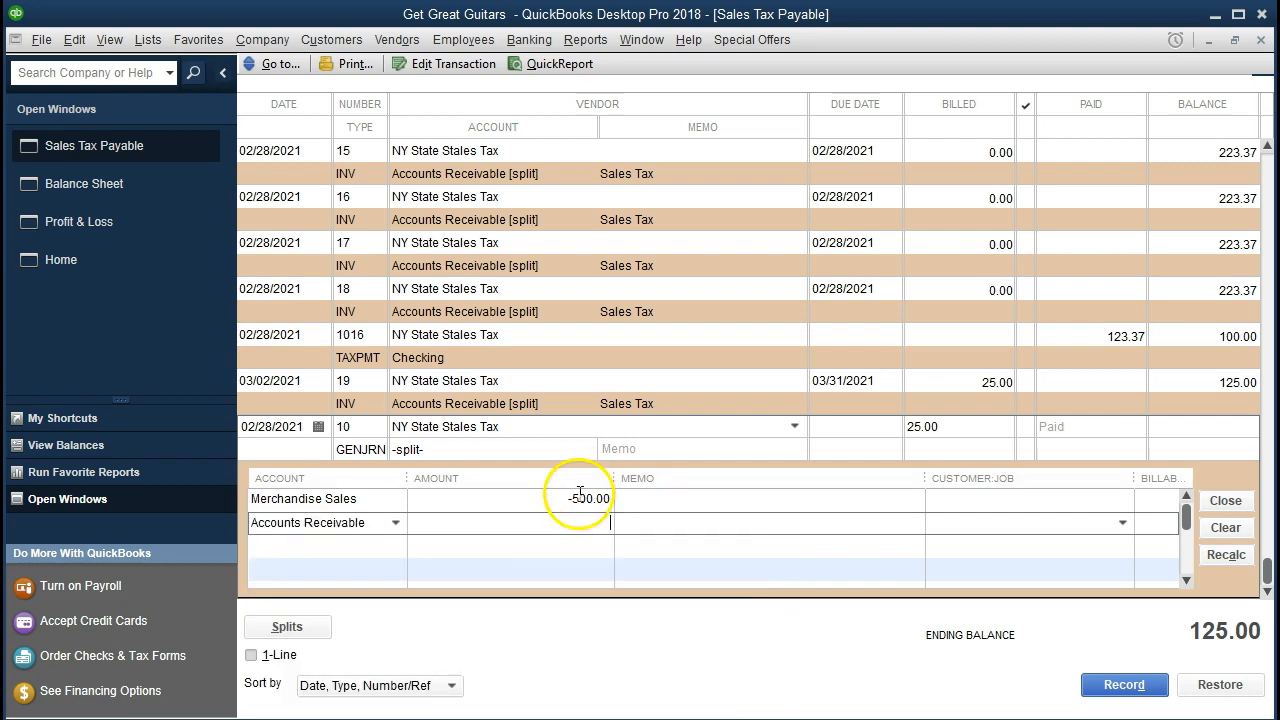
type("525")
key("Tab")
key("Tab")
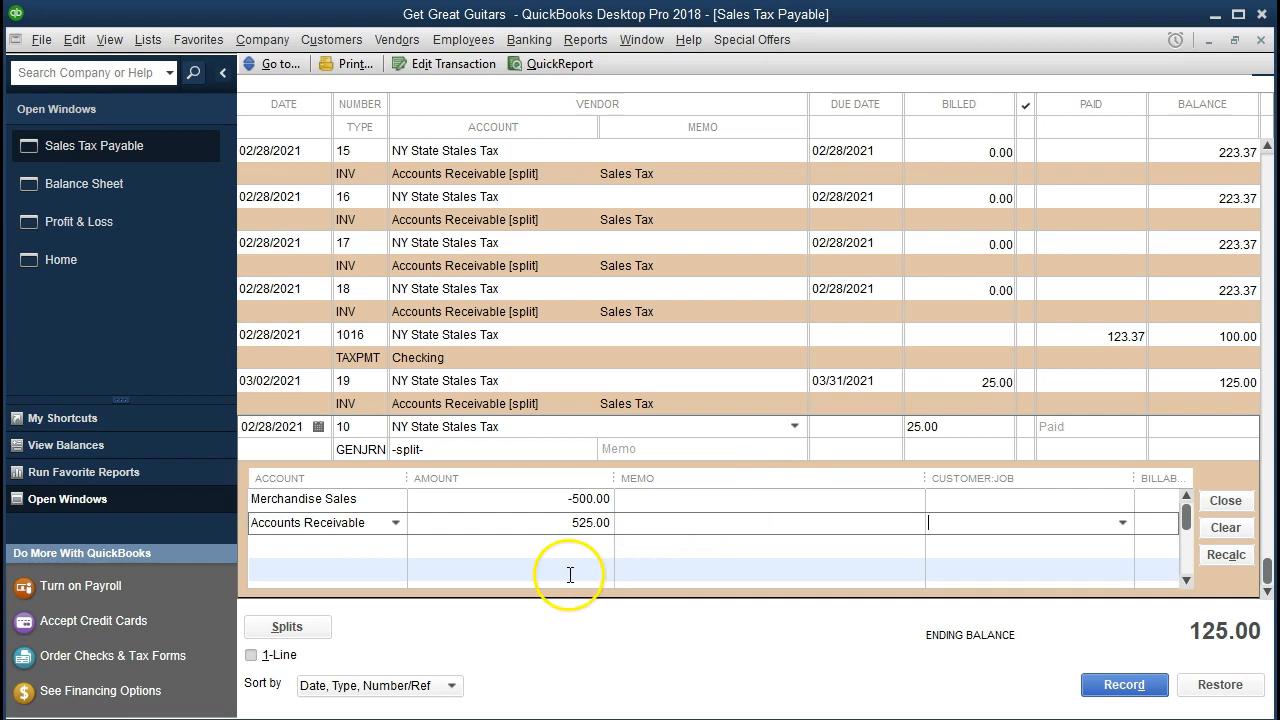
left_click(1024, 526)
left_click(1122, 522)
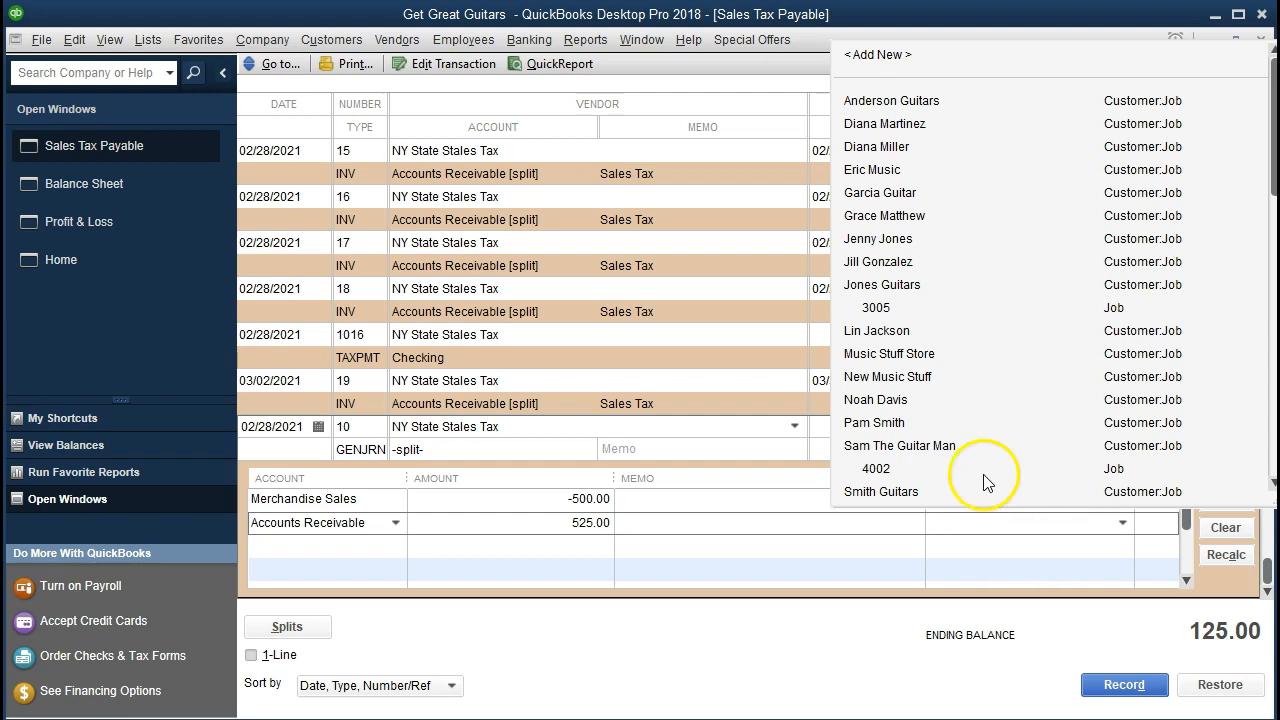
left_click(932, 445)
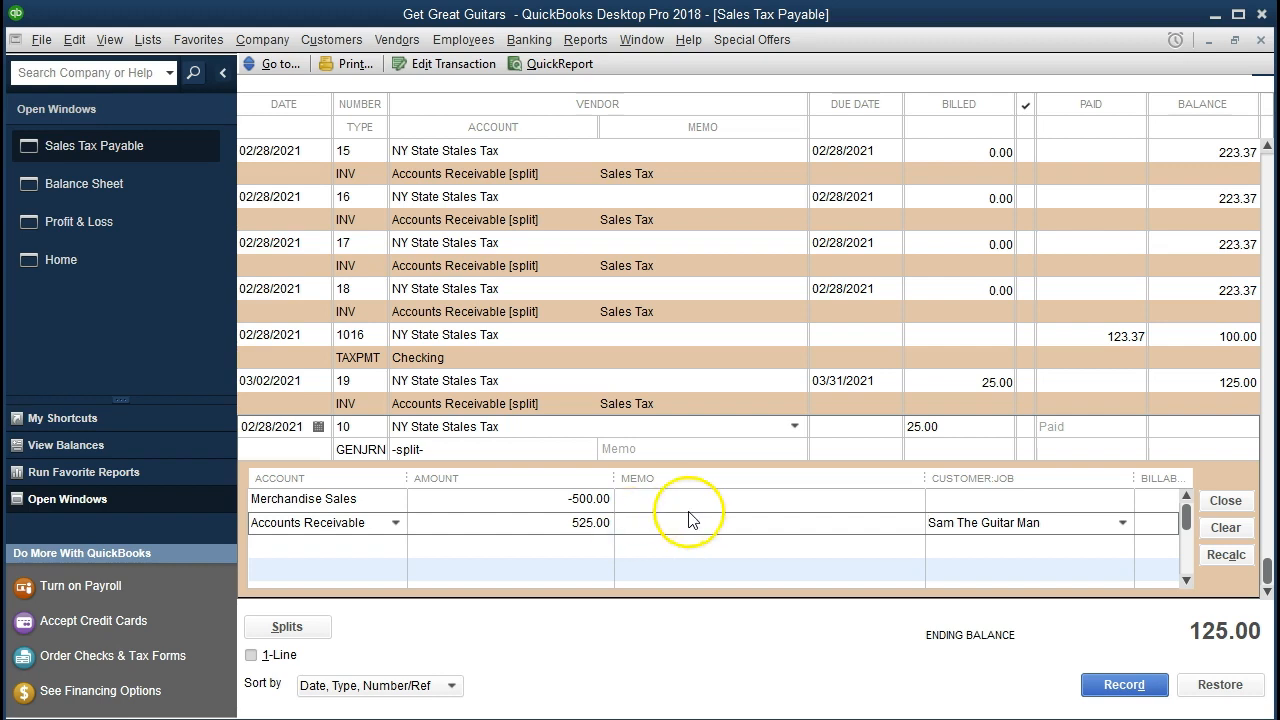
Check the entry's billed and split amounts, and record it in the Sales Tax Payable register
left_click(911, 427)
left_click(726, 503)
left_click(555, 500)
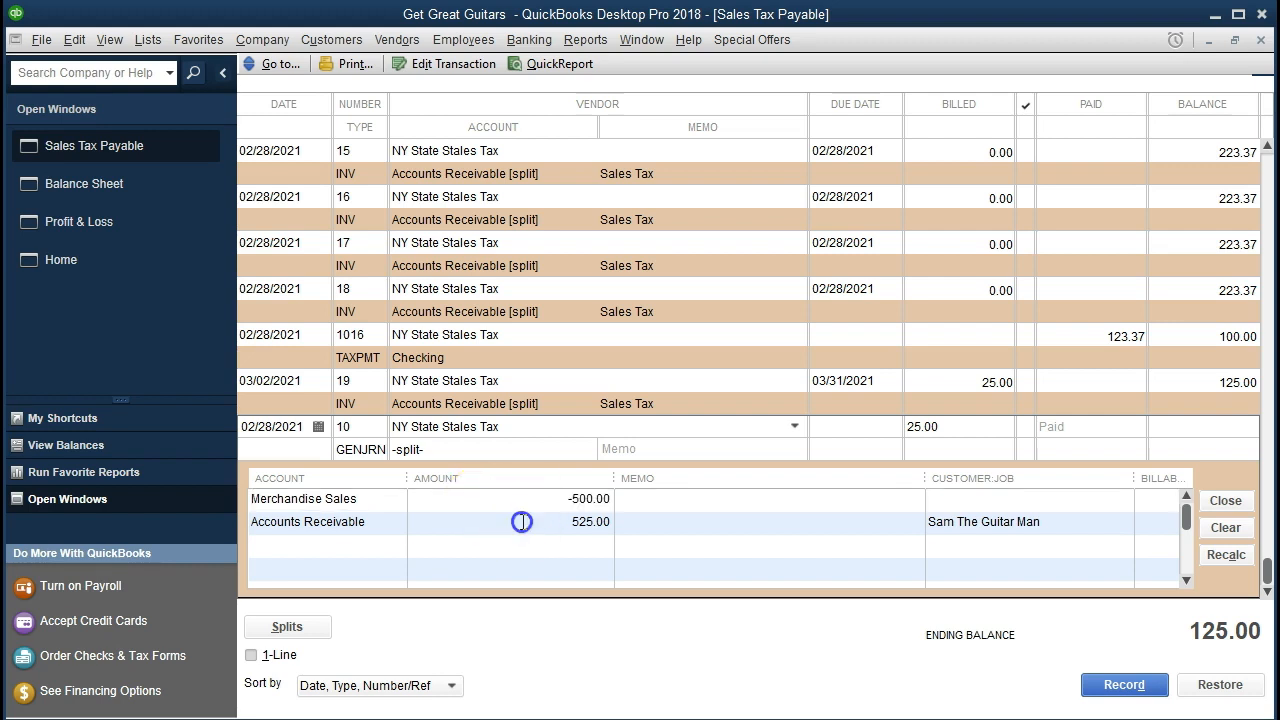
left_click(519, 520)
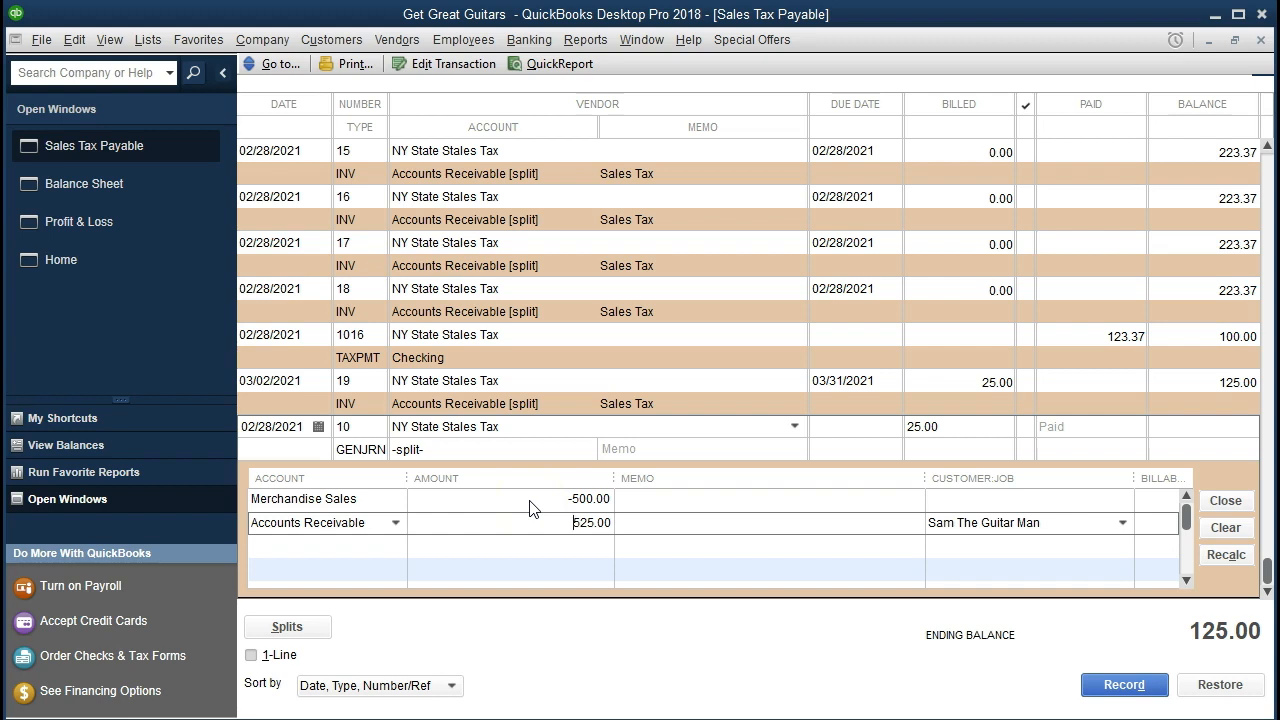
left_click(440, 542)
left_click(1120, 686)
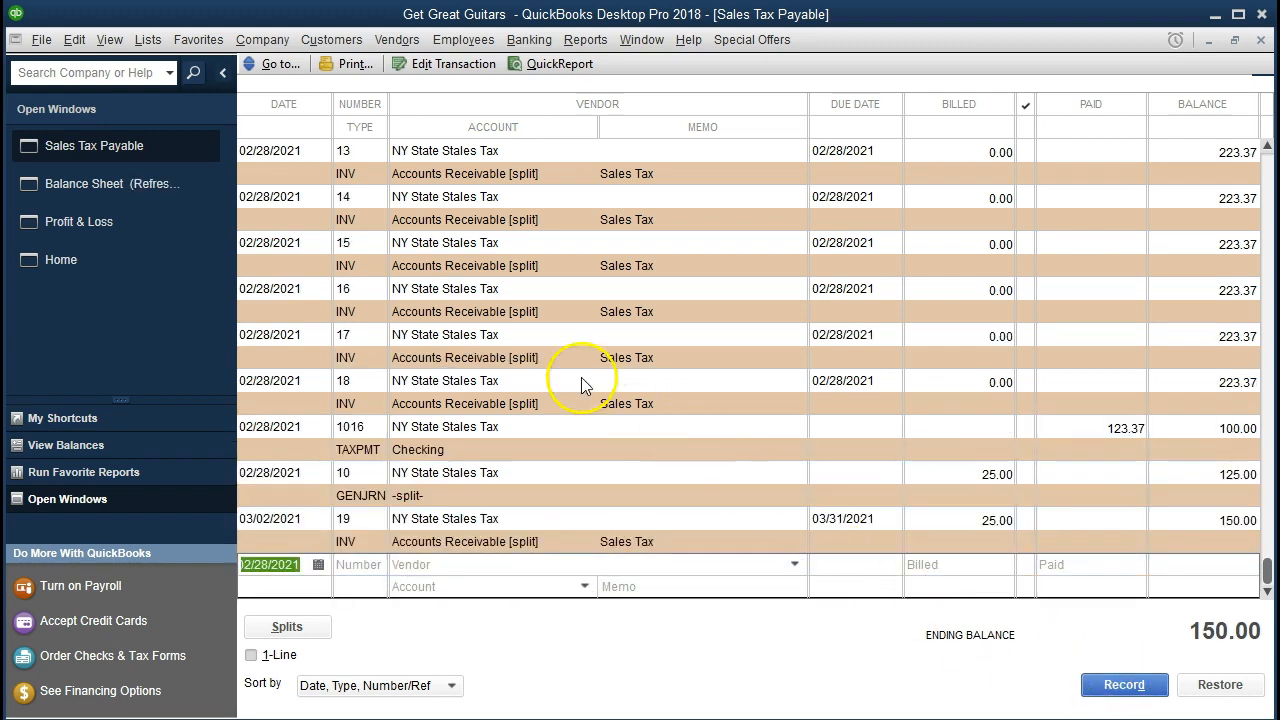
Return to the balance sheet and open the transaction detail behind Accounts Receivable
left_click(118, 172)
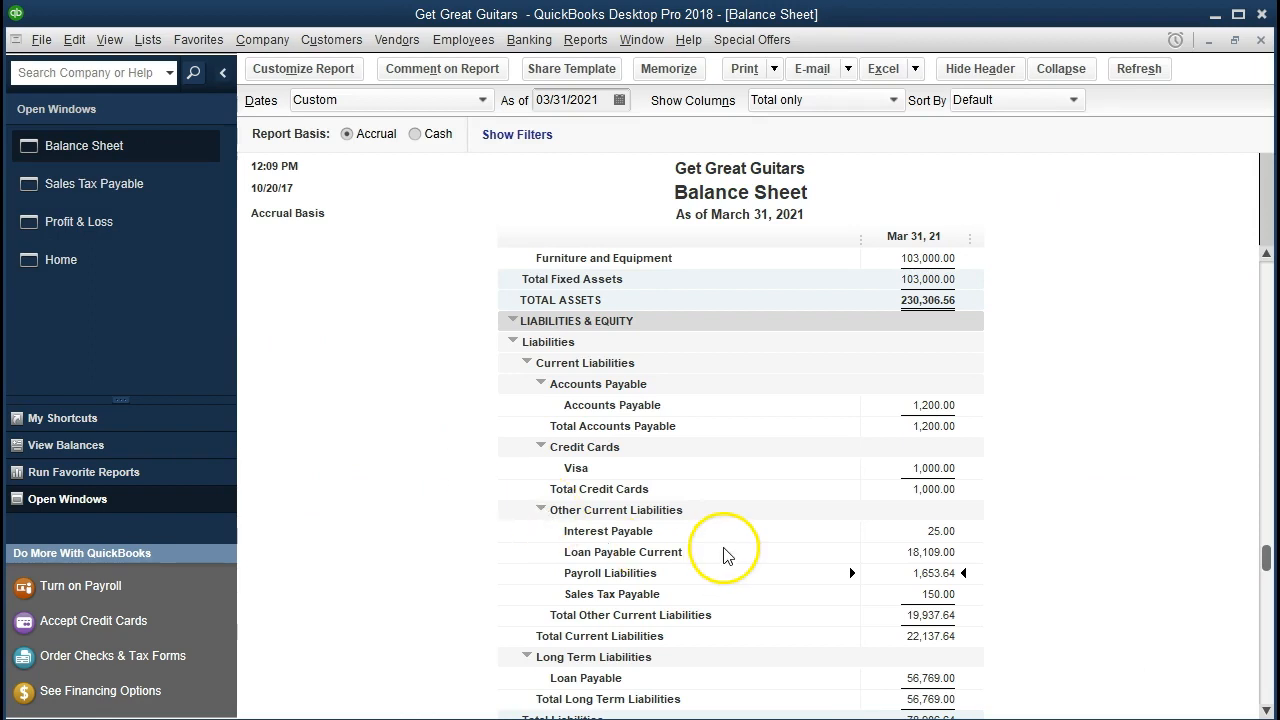
scroll(746, 520, "up", 5)
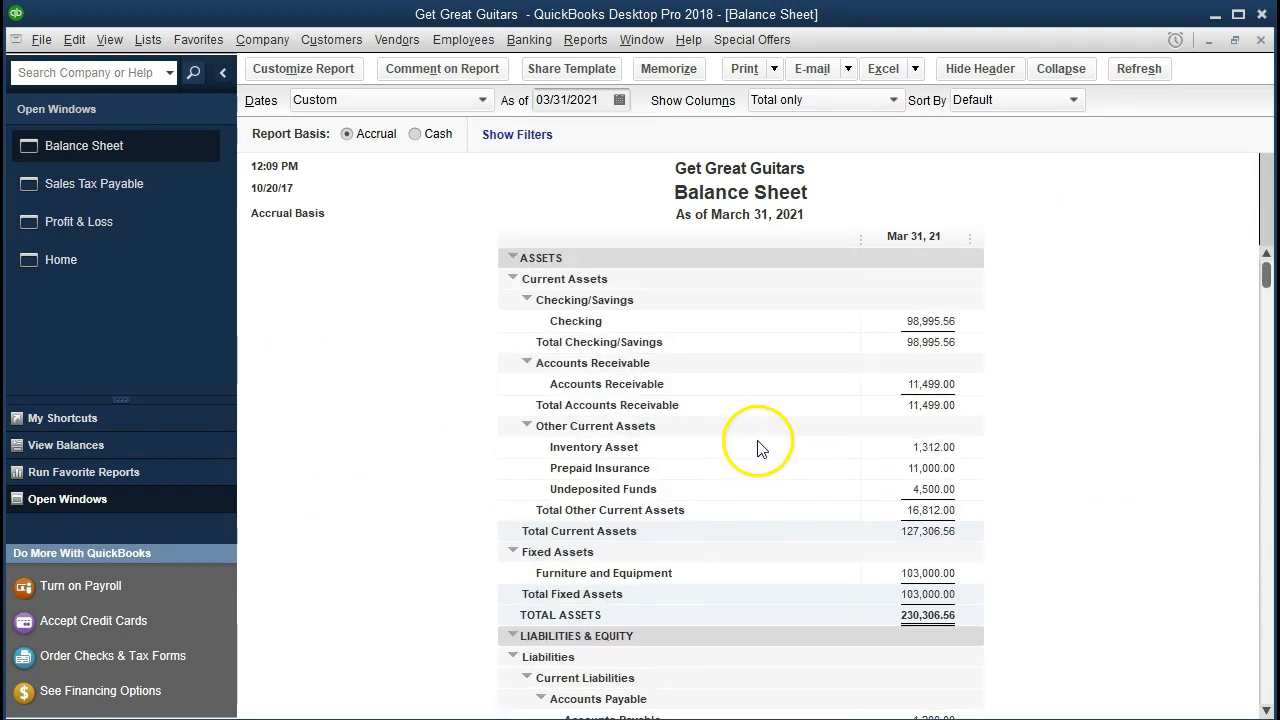
left_click(916, 384)
double_click(916, 384)
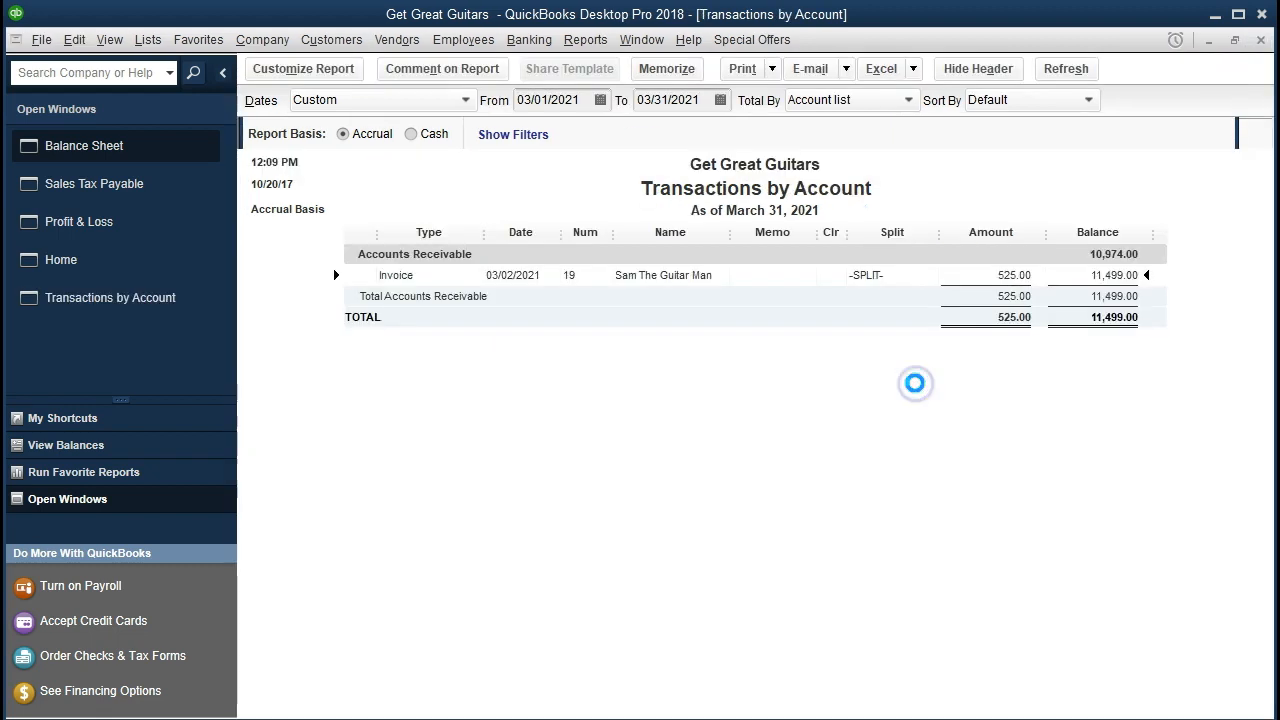
Start the Accounts Receivable detail from 01/01/2021, review the 02/28/2021 general journal entry, and close the report
key("Tab")
type("0")
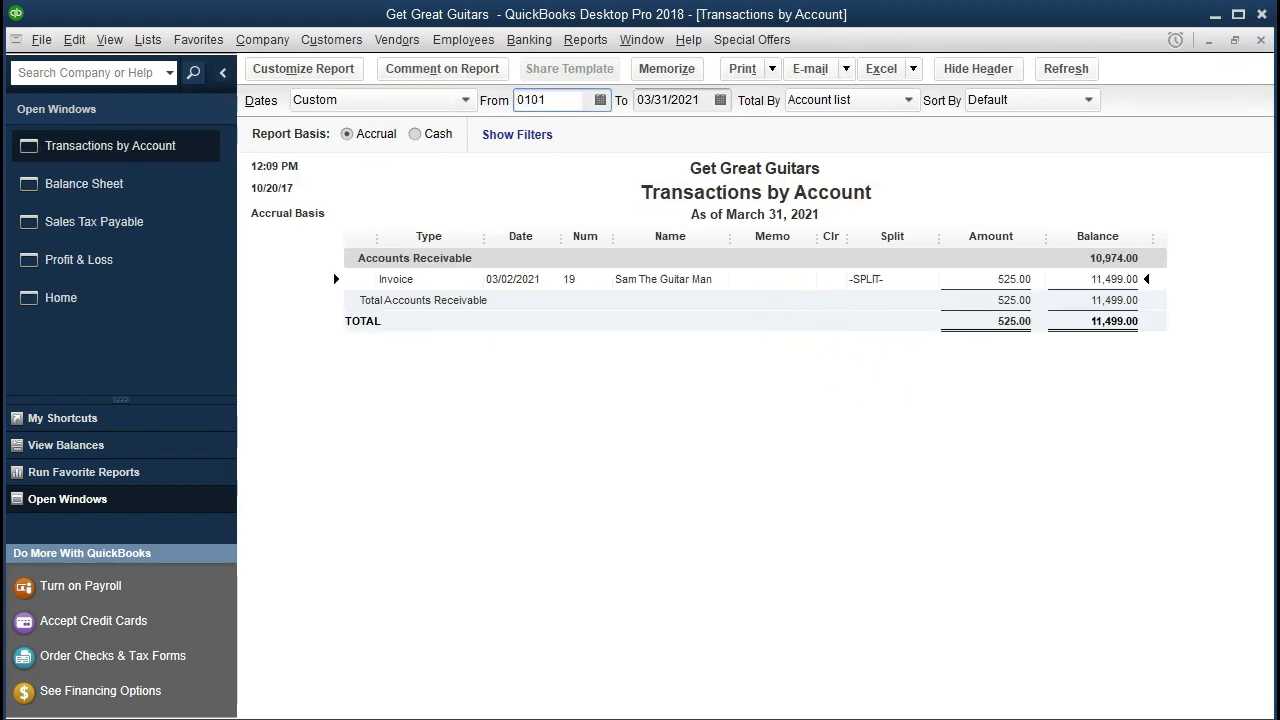
type("1/01/2021")
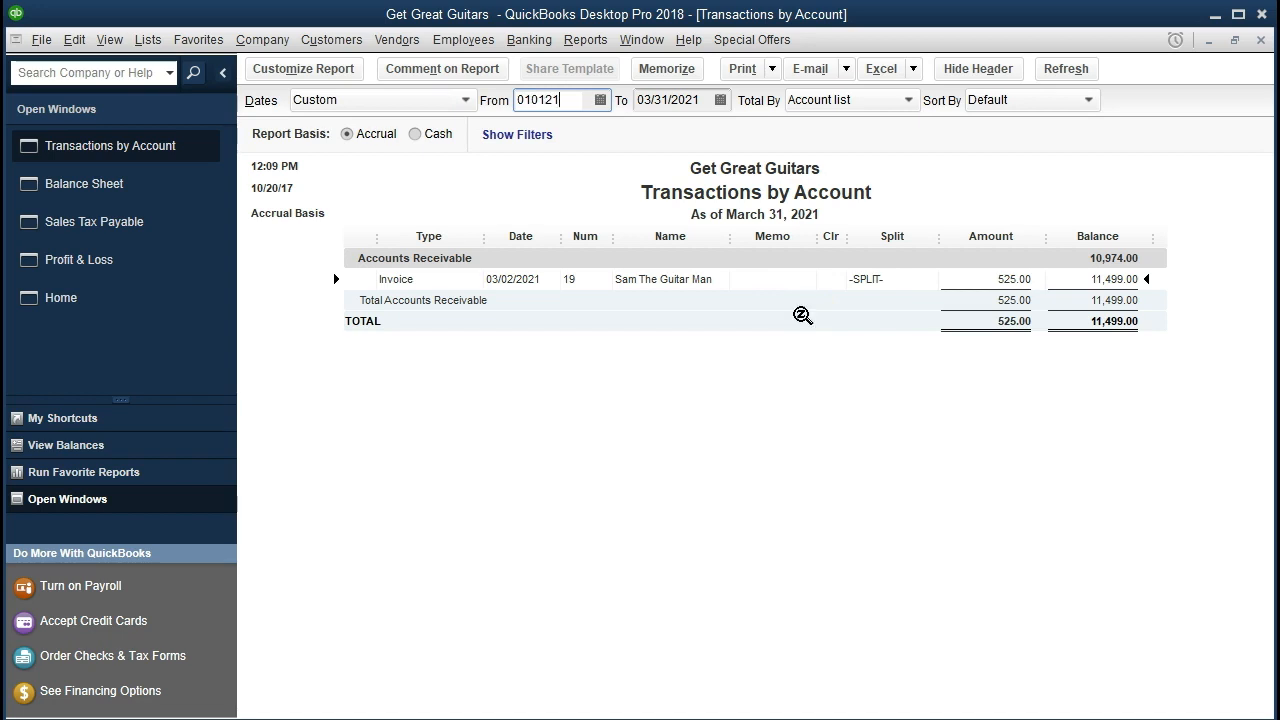
key("Tab")
key("Tab")
scroll(823, 505, "down", 5)
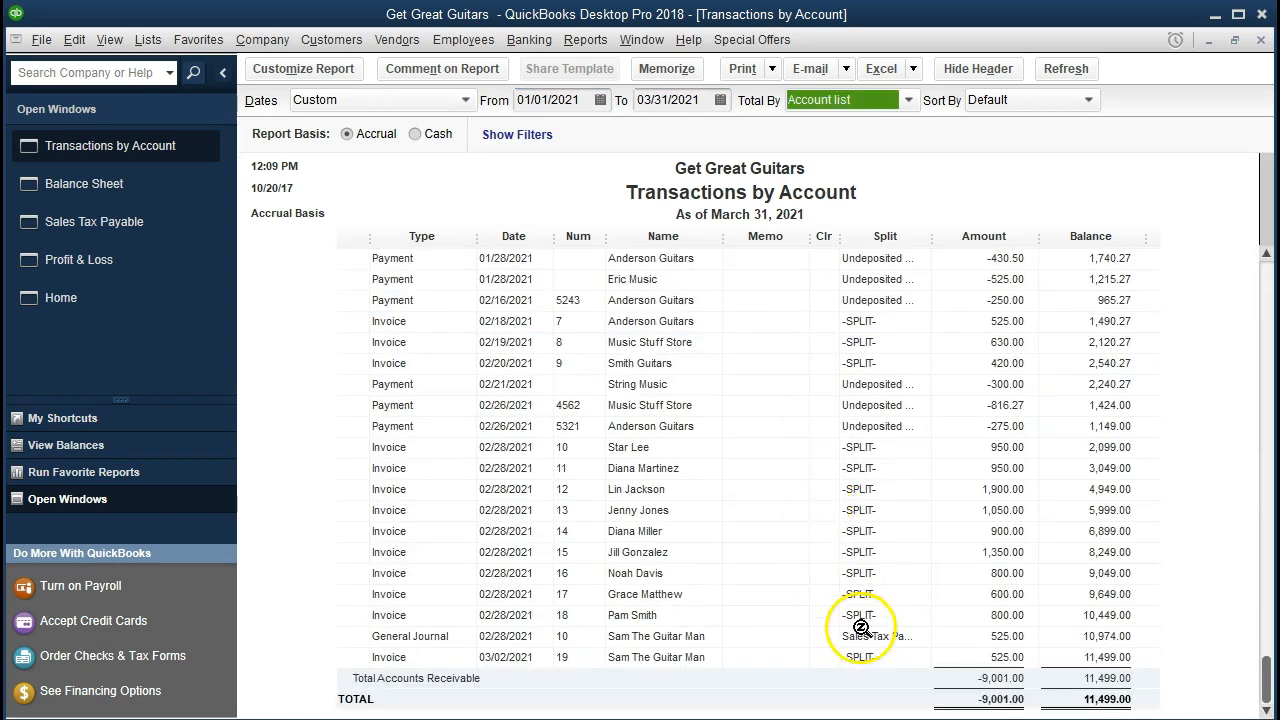
left_click(515, 638)
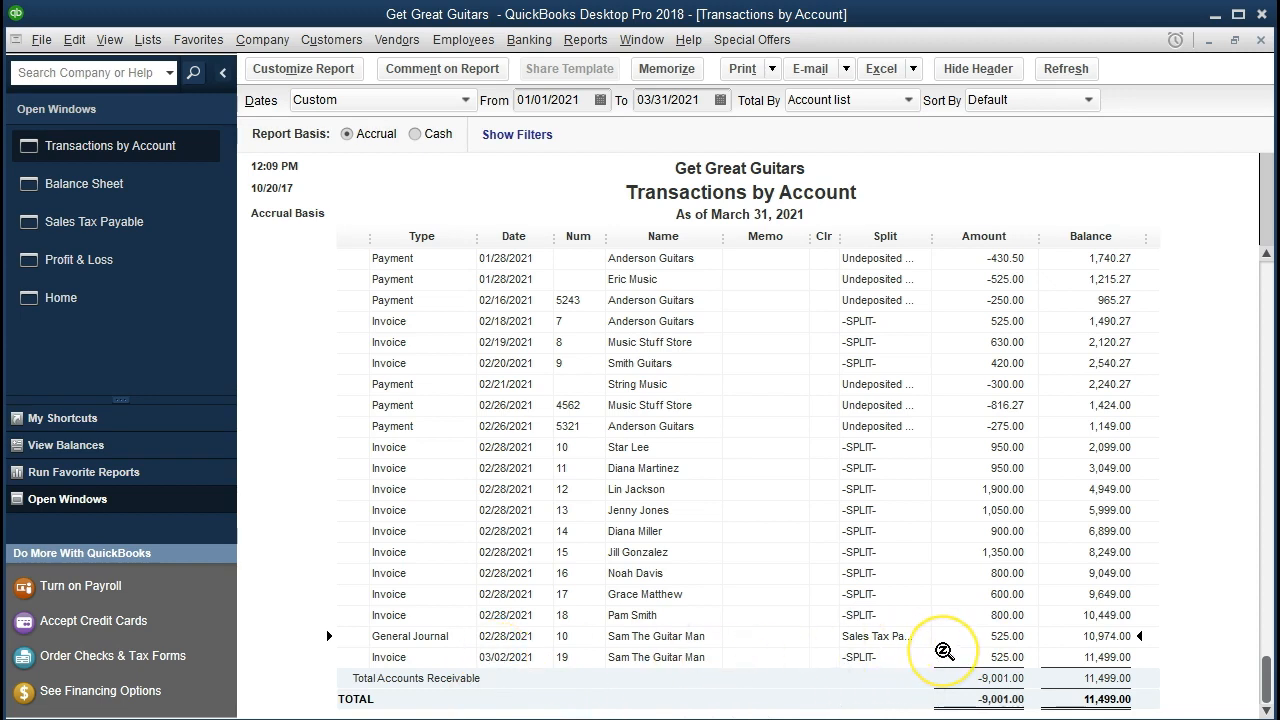
left_click(1260, 39)
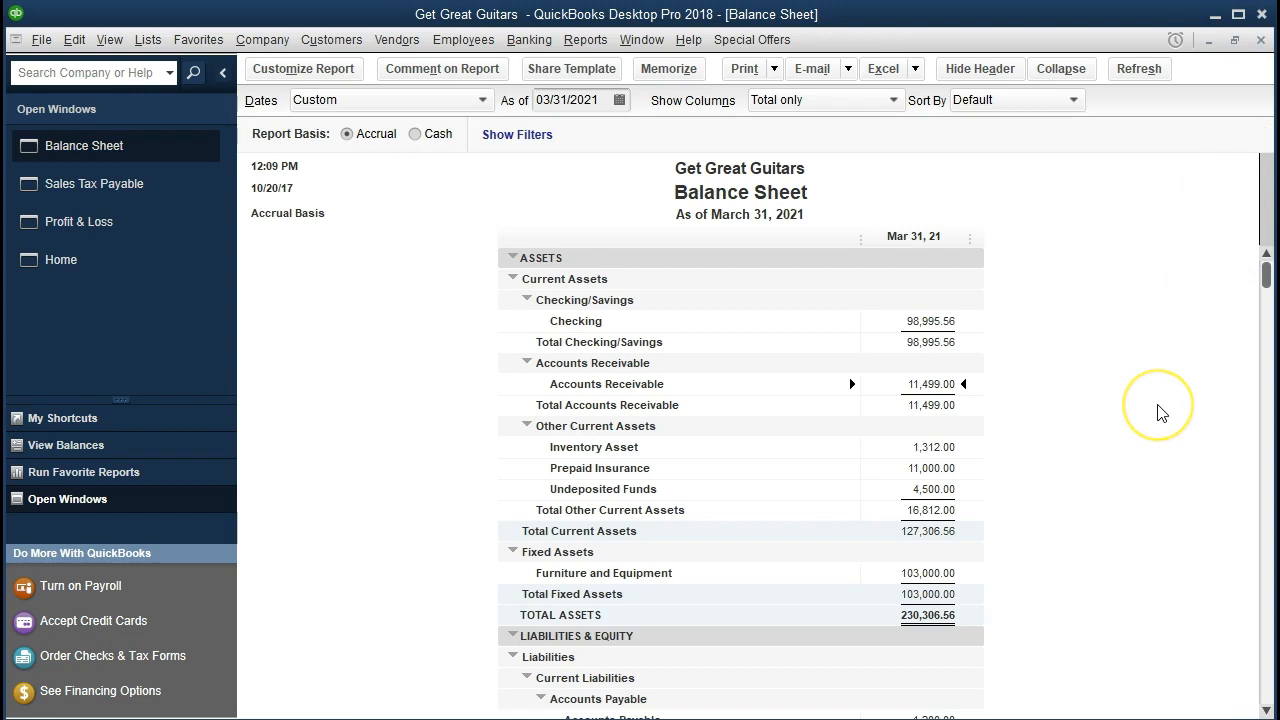
Open the transaction detail behind Sales Tax Payable on the balance sheet and start it from 01/01/2021
scroll(1160, 410, "down", 4)
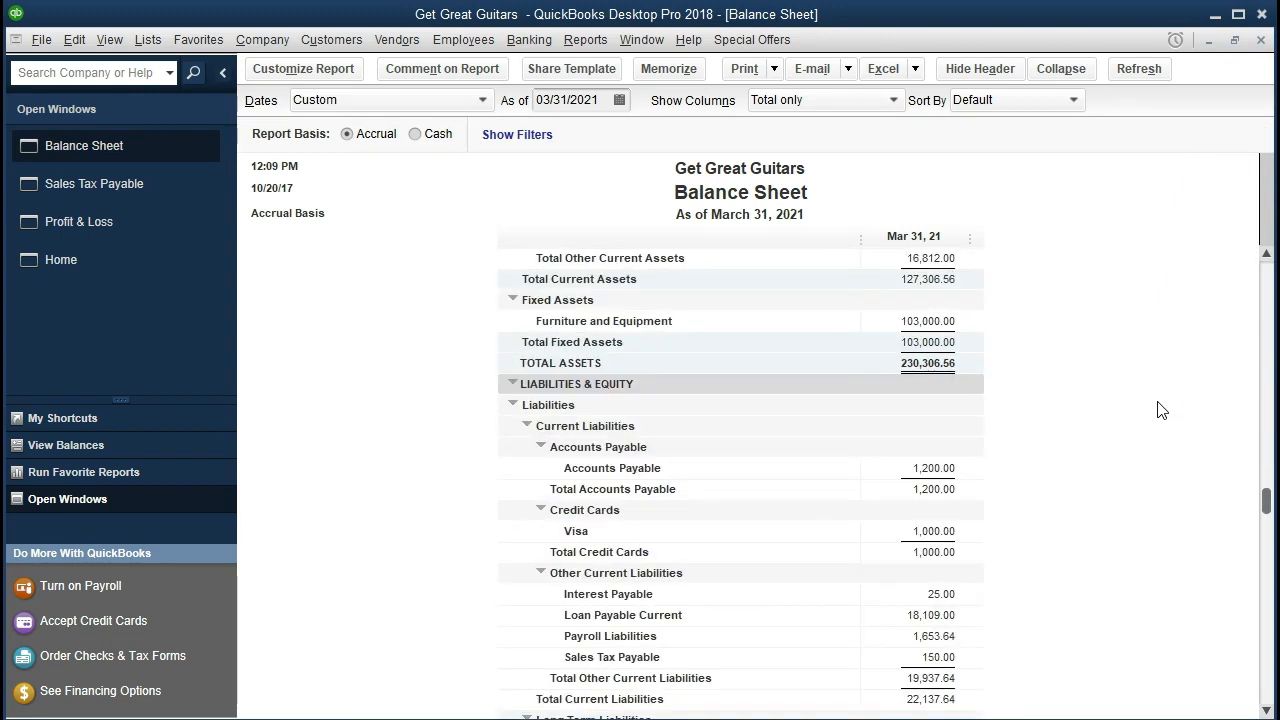
scroll(1160, 410, "down", 1)
left_click(939, 594)
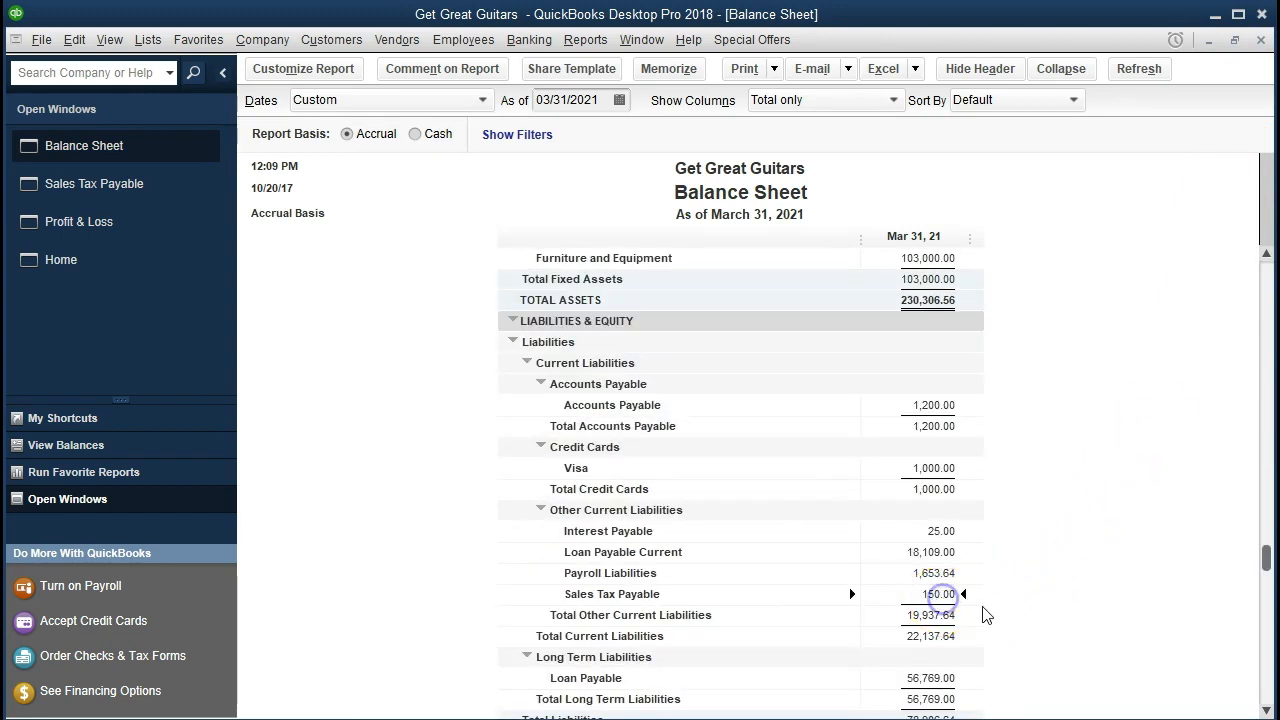
double_click(900, 596)
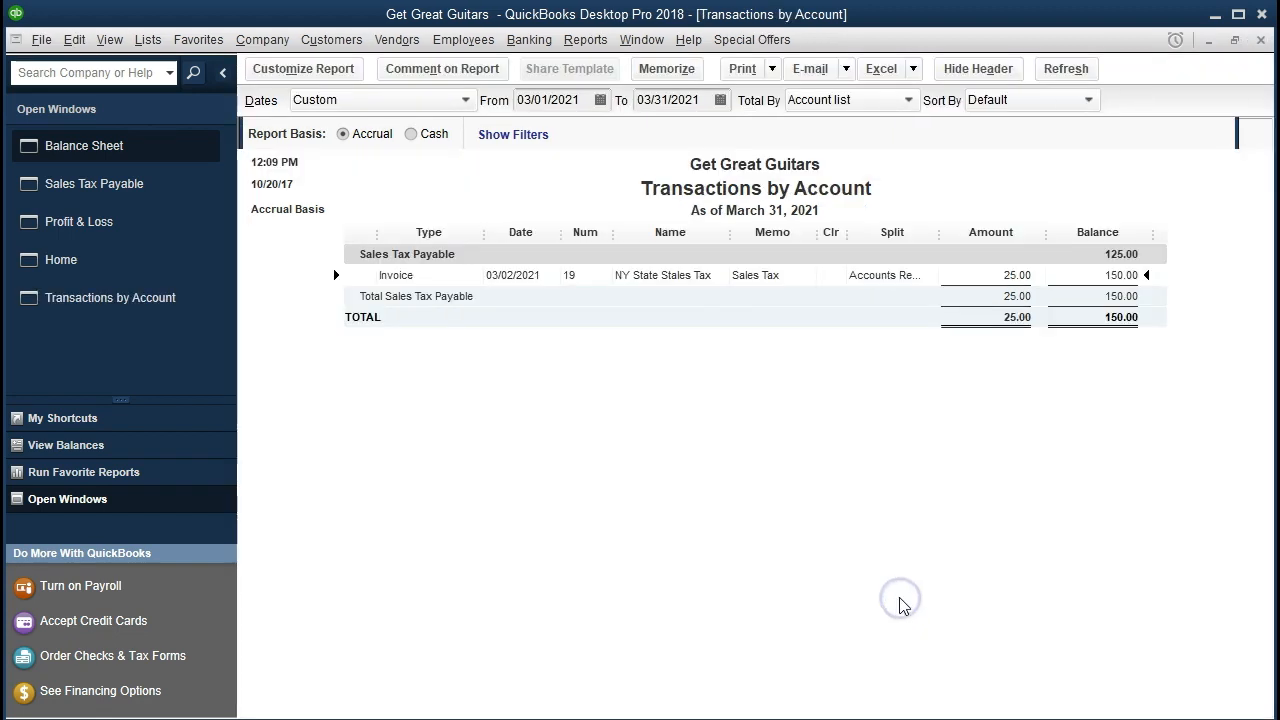
key("Tab")
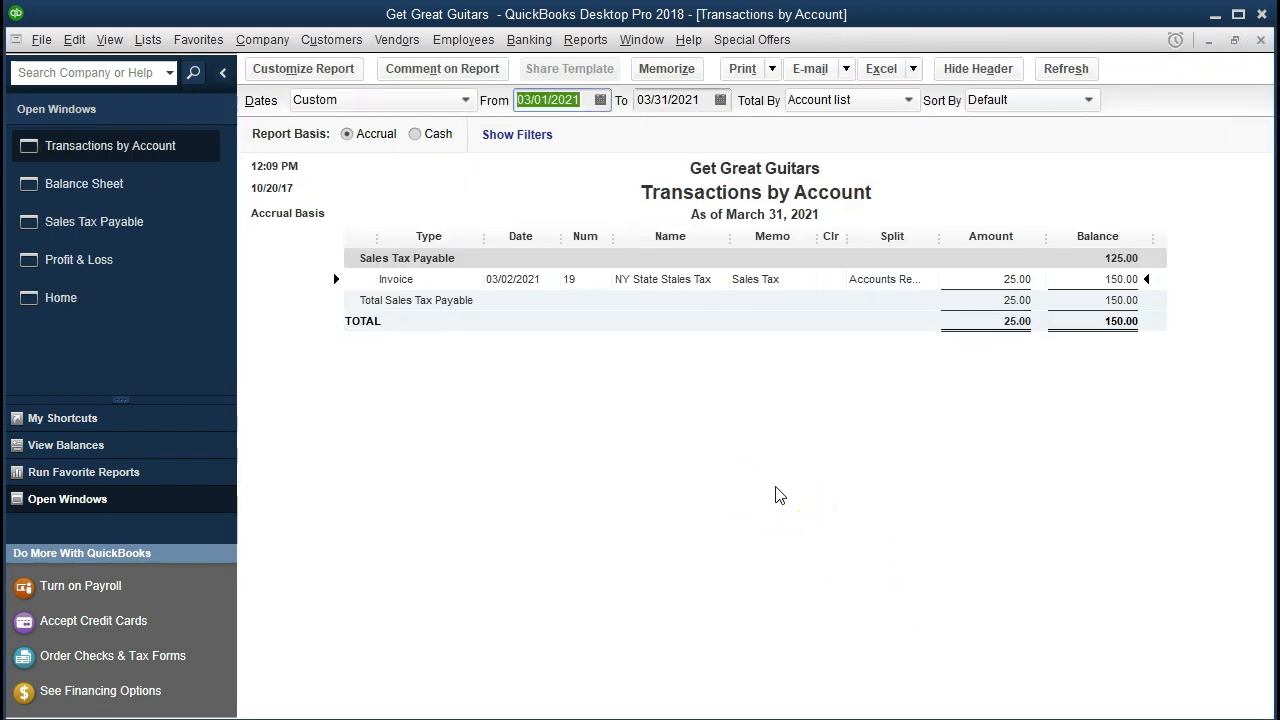
type("01")
key("Tab")
left_click(783, 401)
scroll(783, 401, "down", 3)
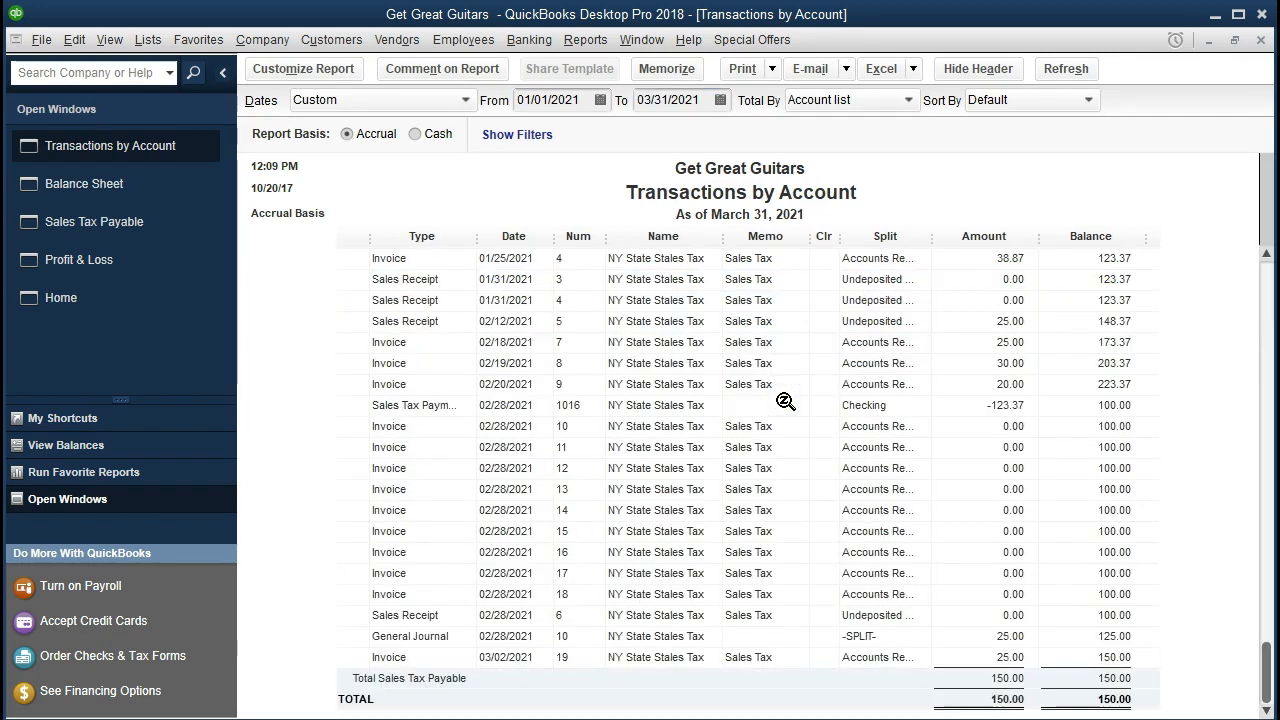
Compare the 02/28/2021 general journal entry with the 03/02/2021 invoice in the Sales Tax Payable detail, and close the report
left_click(956, 640)
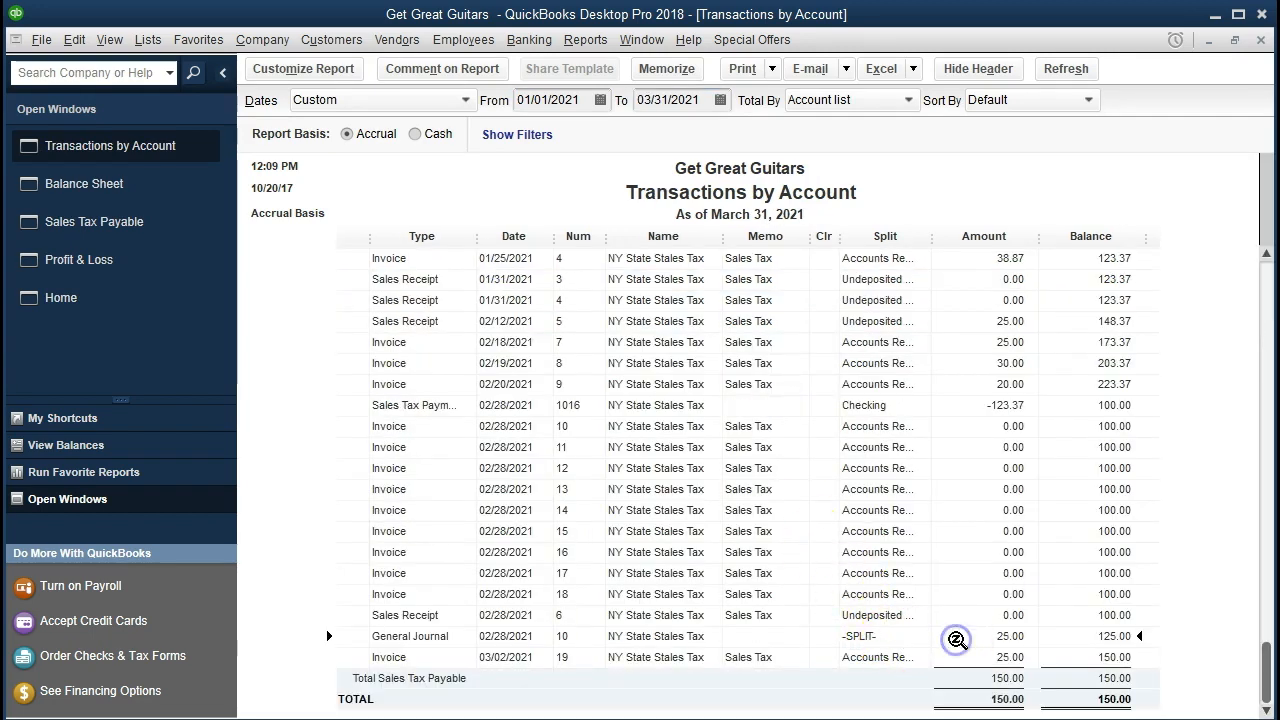
left_click(945, 658)
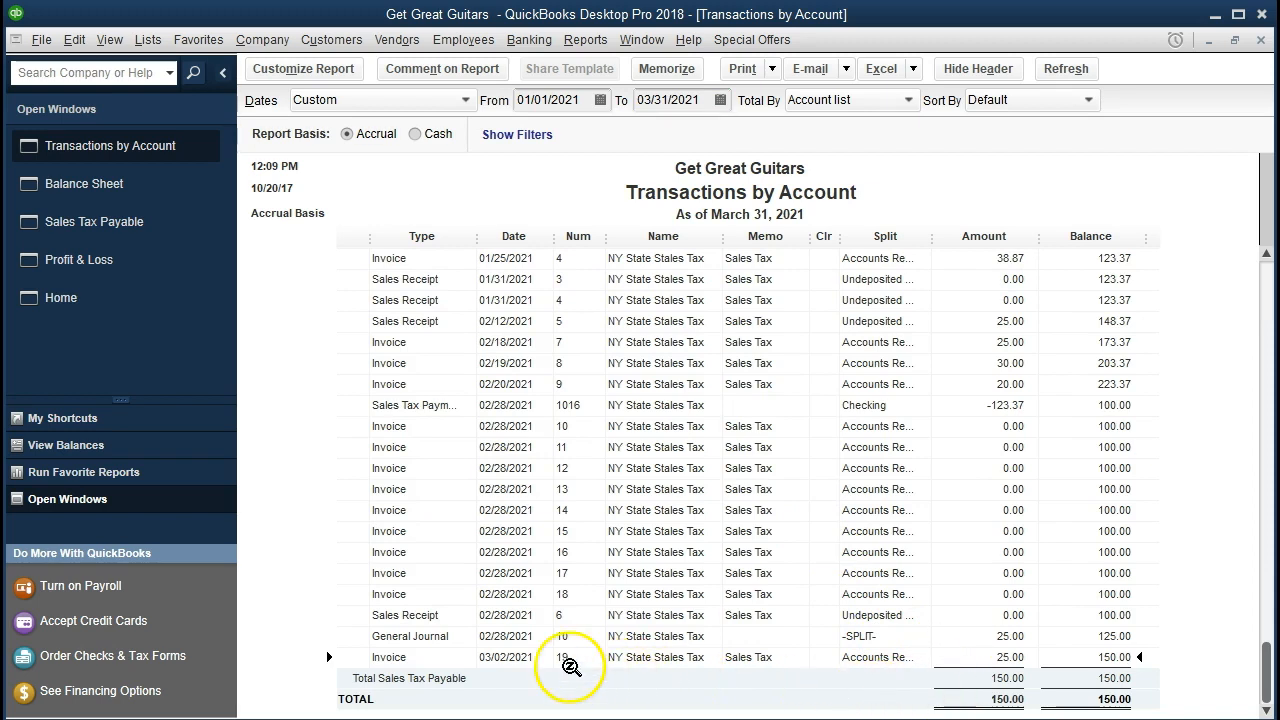
left_click(516, 637)
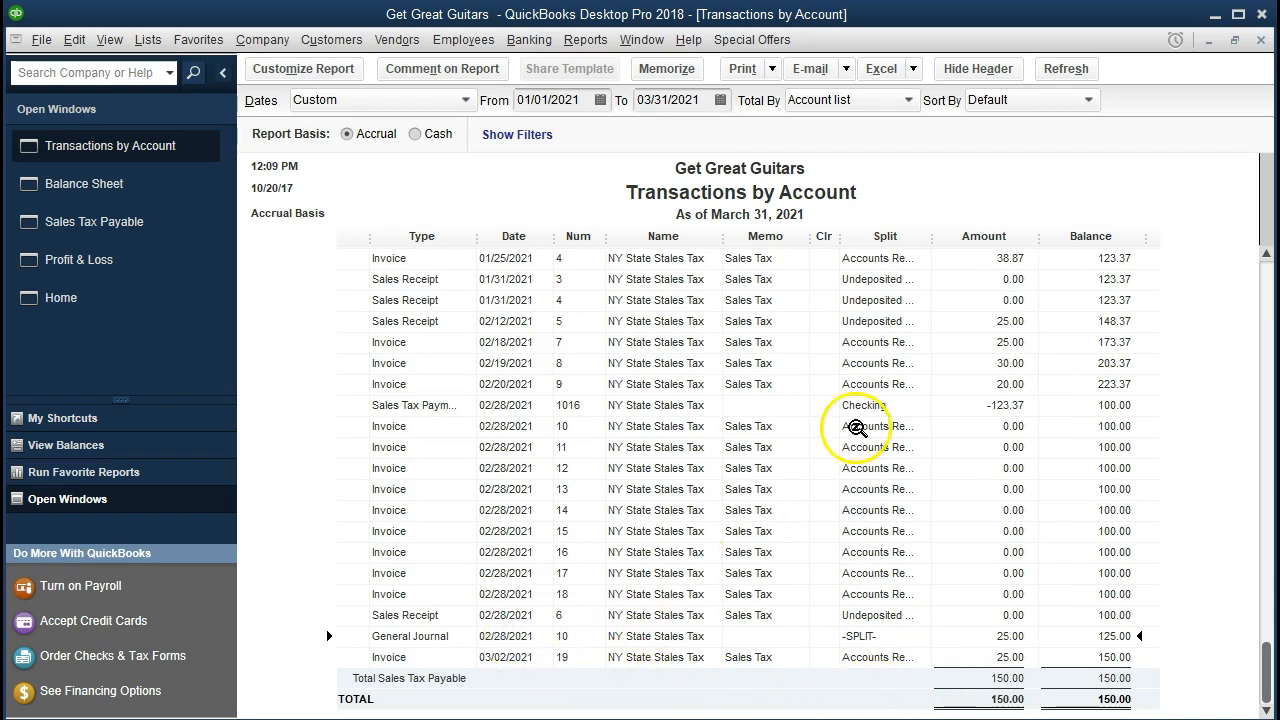
left_click(1261, 42)
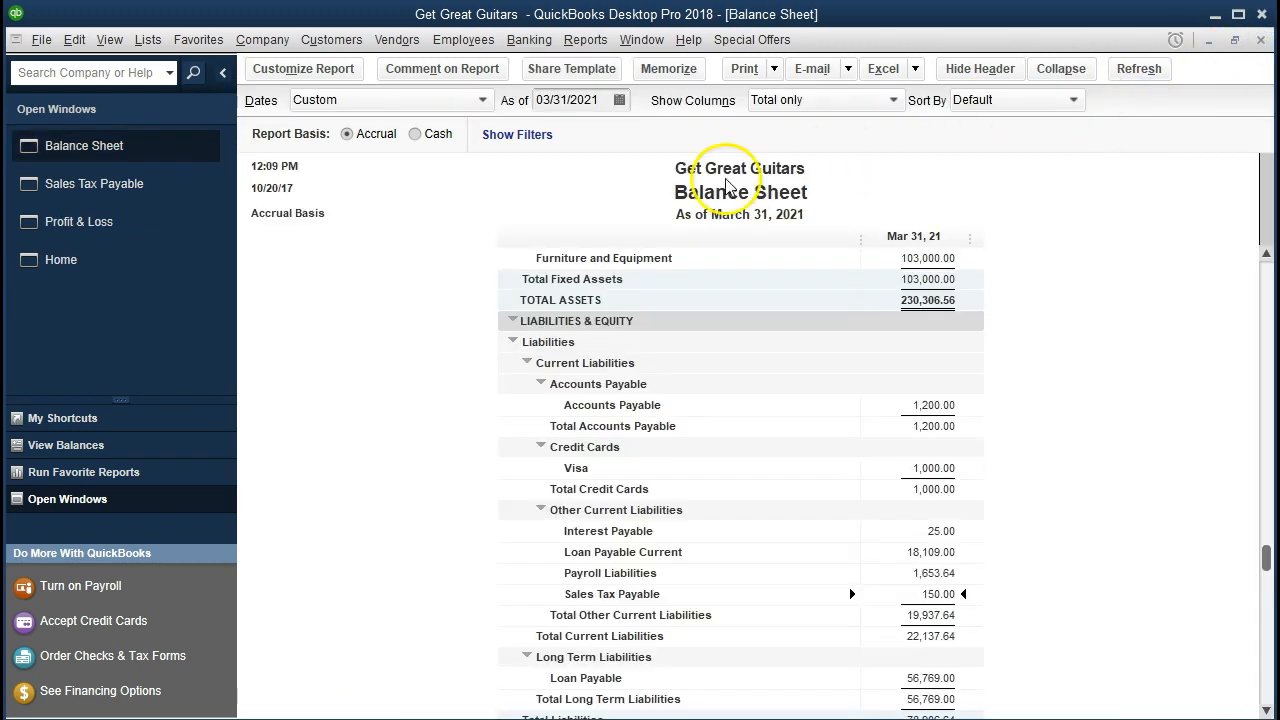
Open the Merchandise Sales detail from the Profit & Loss, start it from 01/01/2021, review the general journal entry, and close the detail
left_click(160, 235)
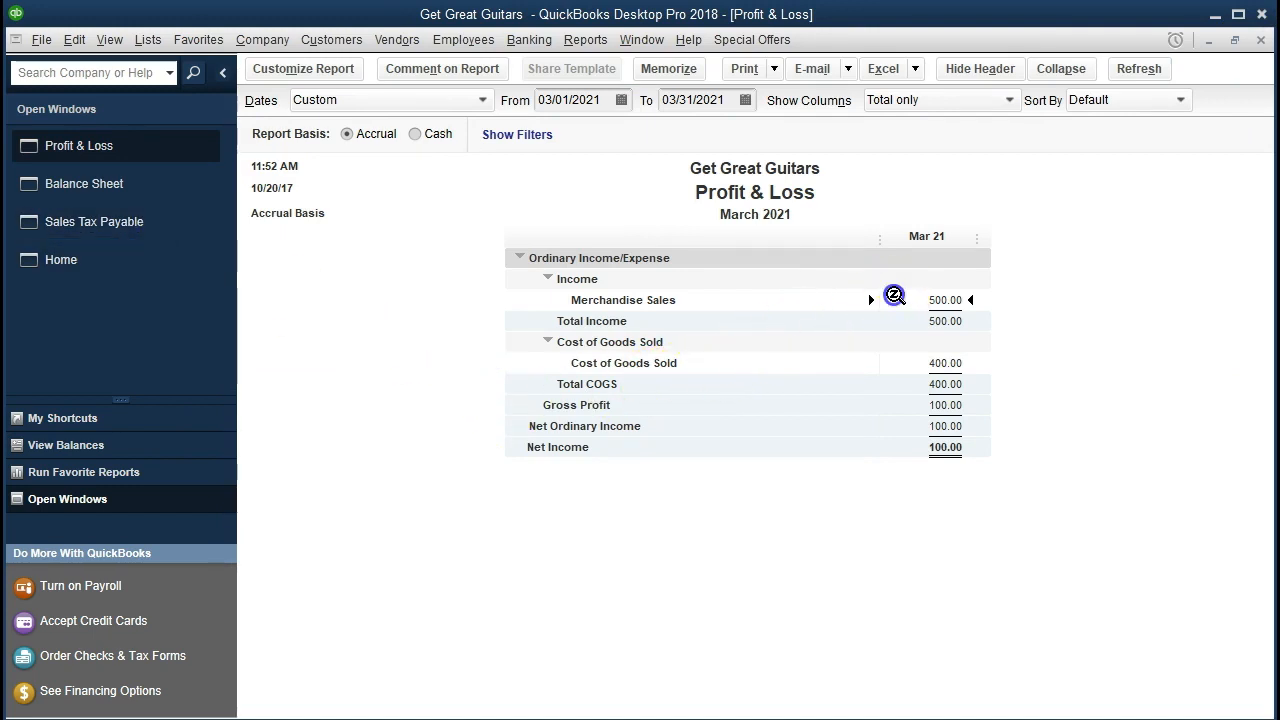
double_click(892, 296)
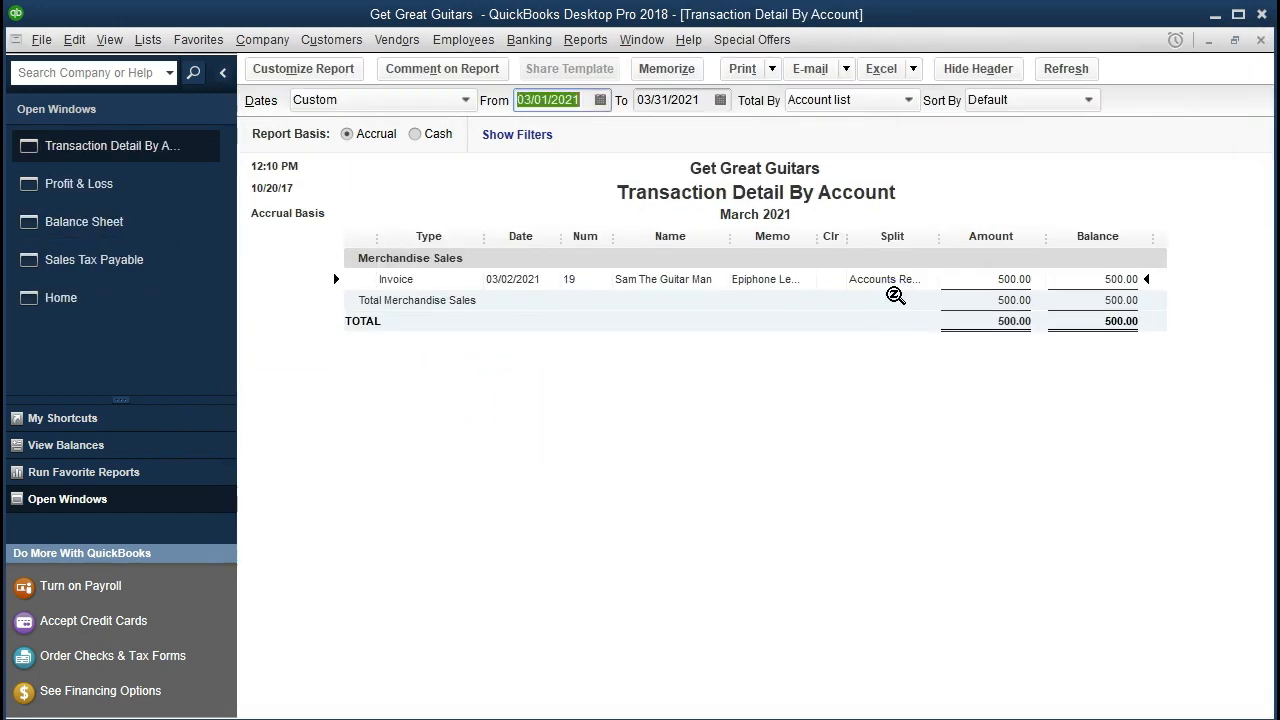
type("010")
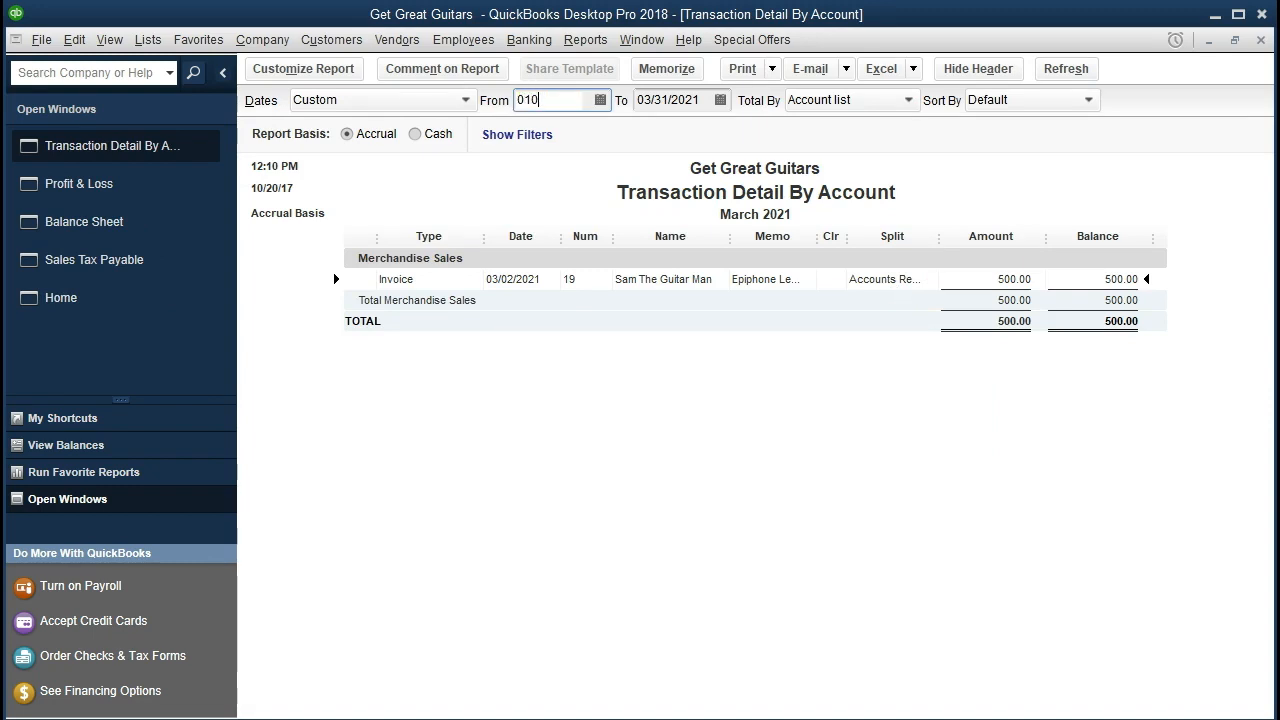
key("Tab")
key("Tab")
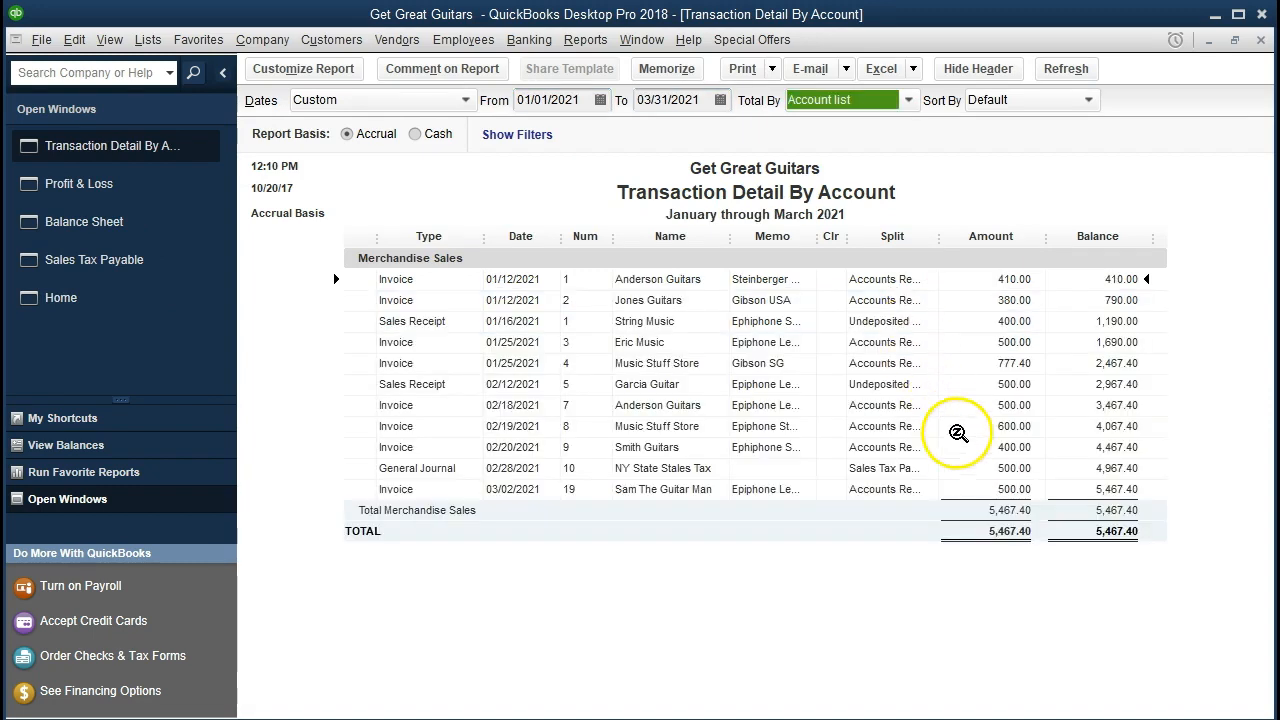
left_click(978, 468)
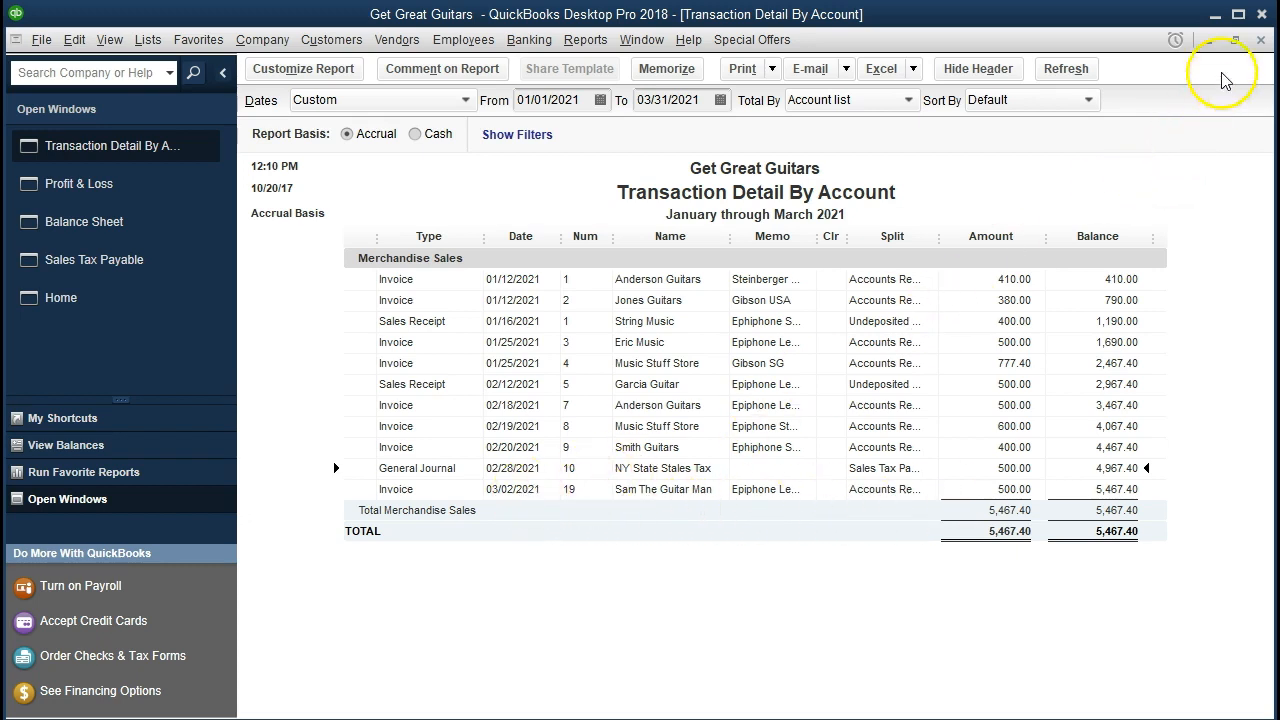
left_click(1258, 41)
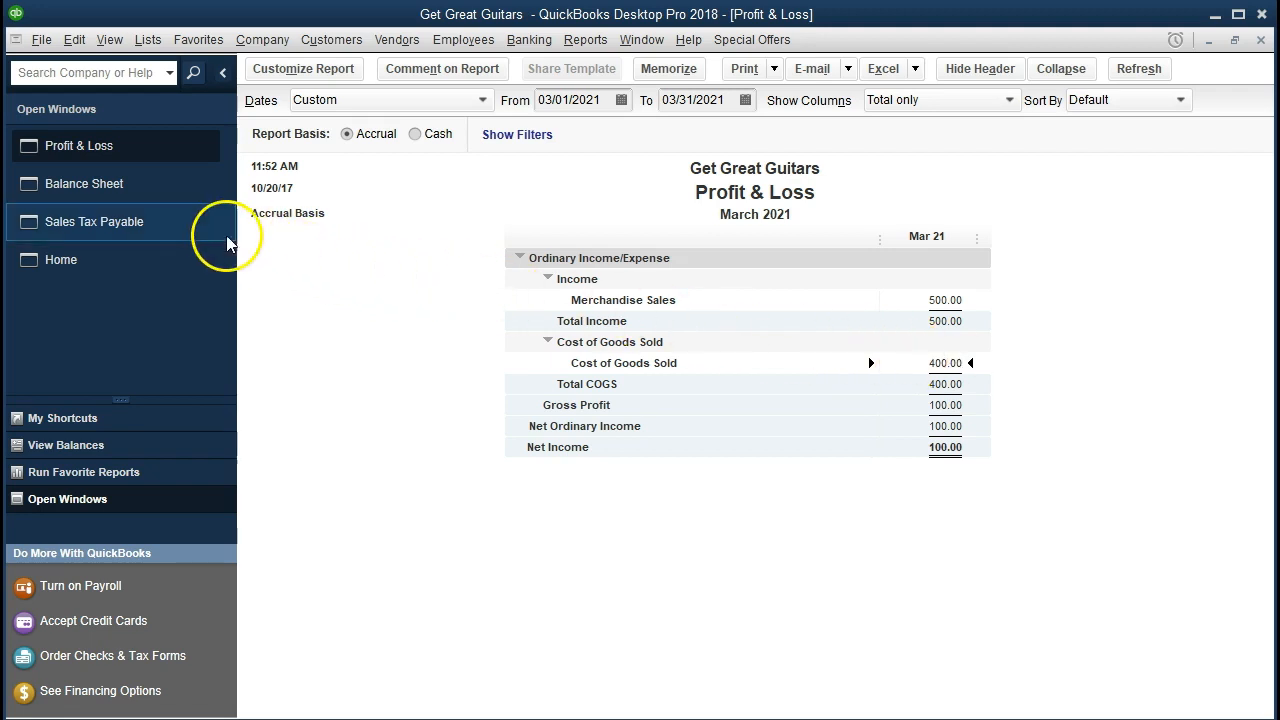
Review the March 2021 Inventory Asset detail from the balance sheet and its source invoice, and close both
left_click(151, 188)
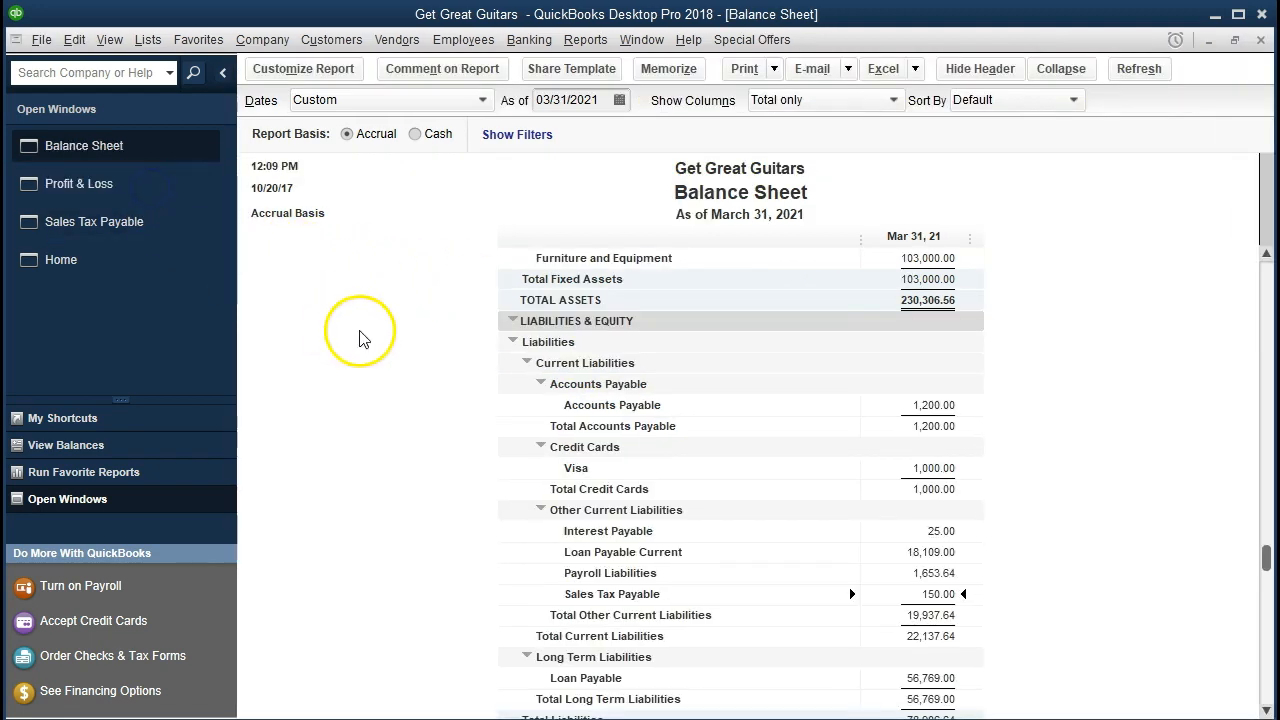
scroll(446, 415, "up", 5)
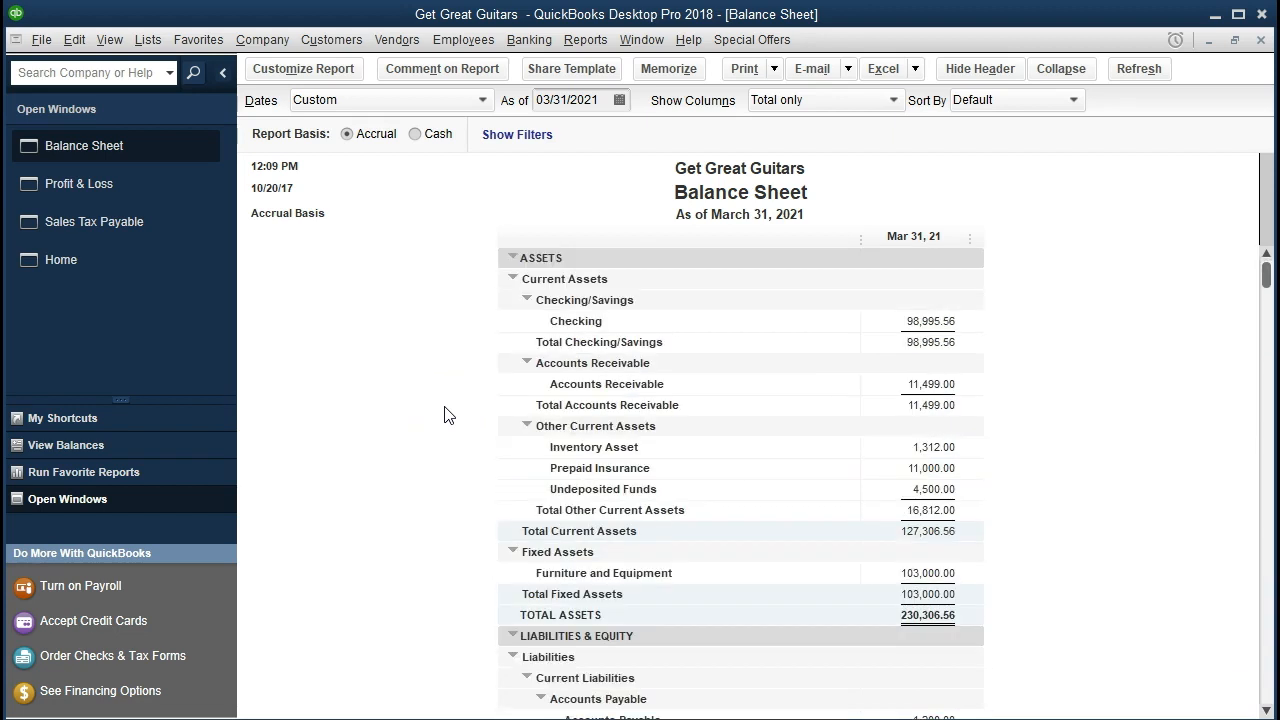
double_click(904, 447)
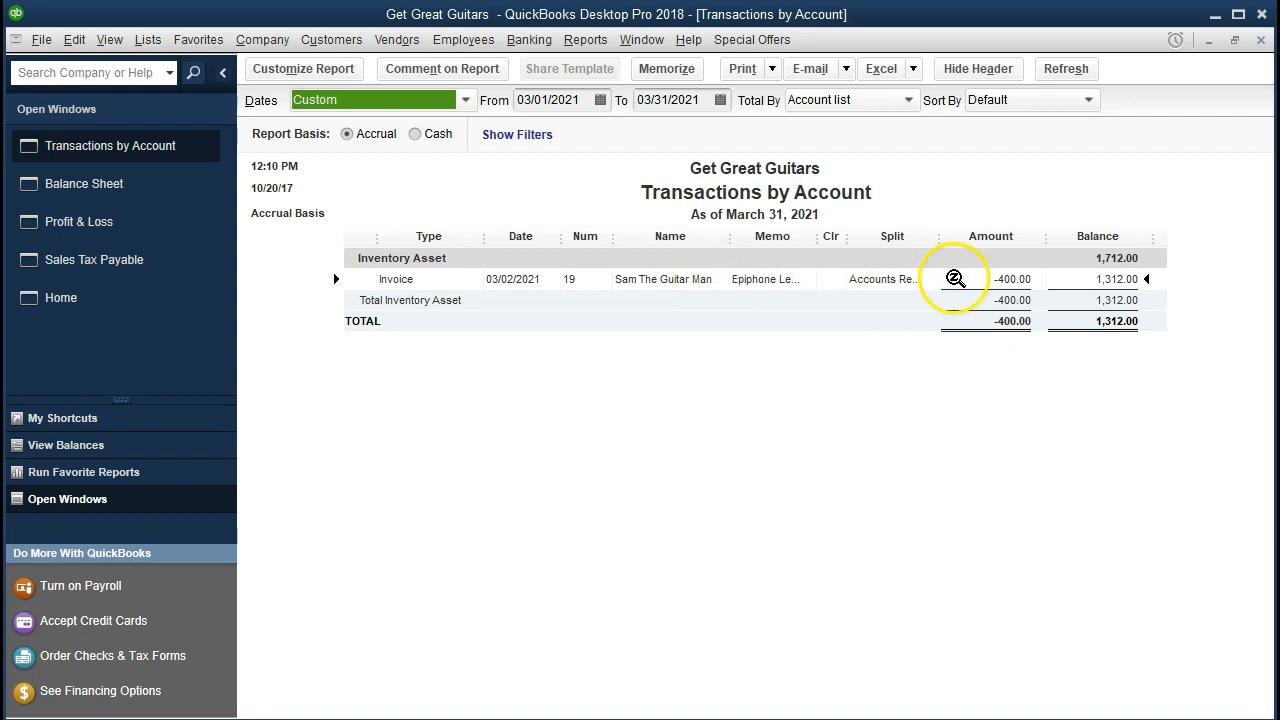
double_click(951, 281)
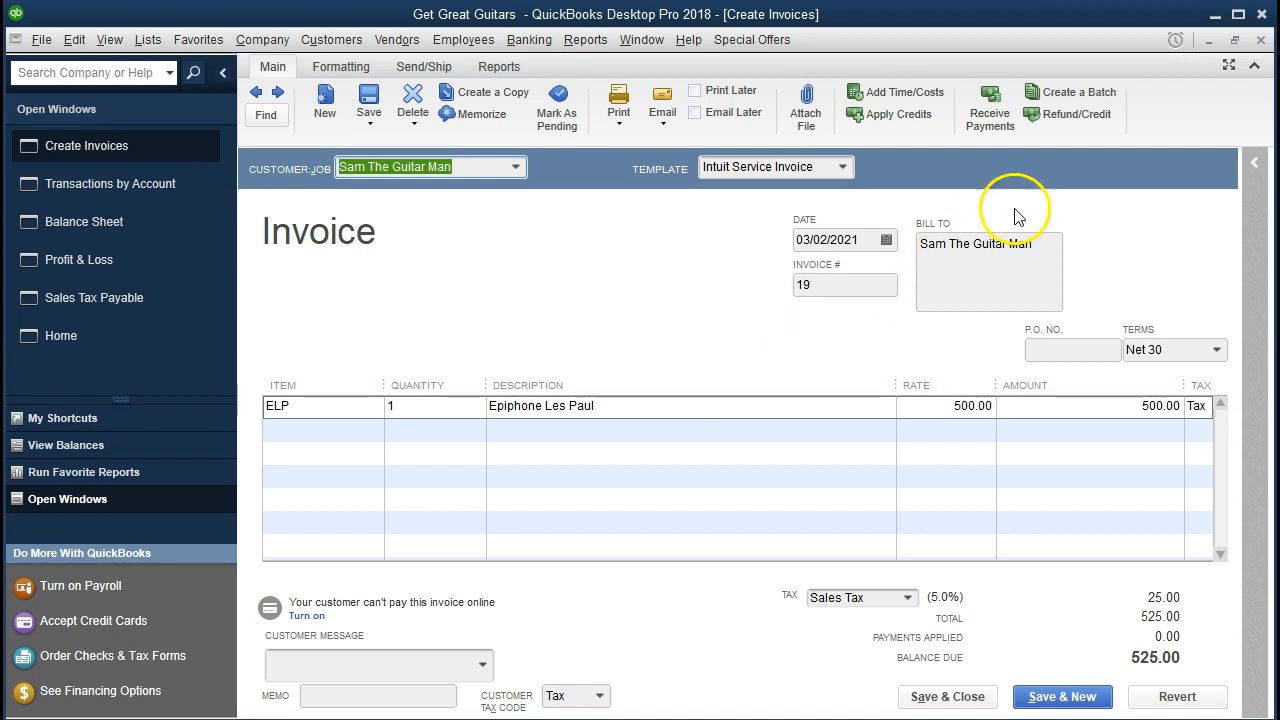
left_click(1260, 39)
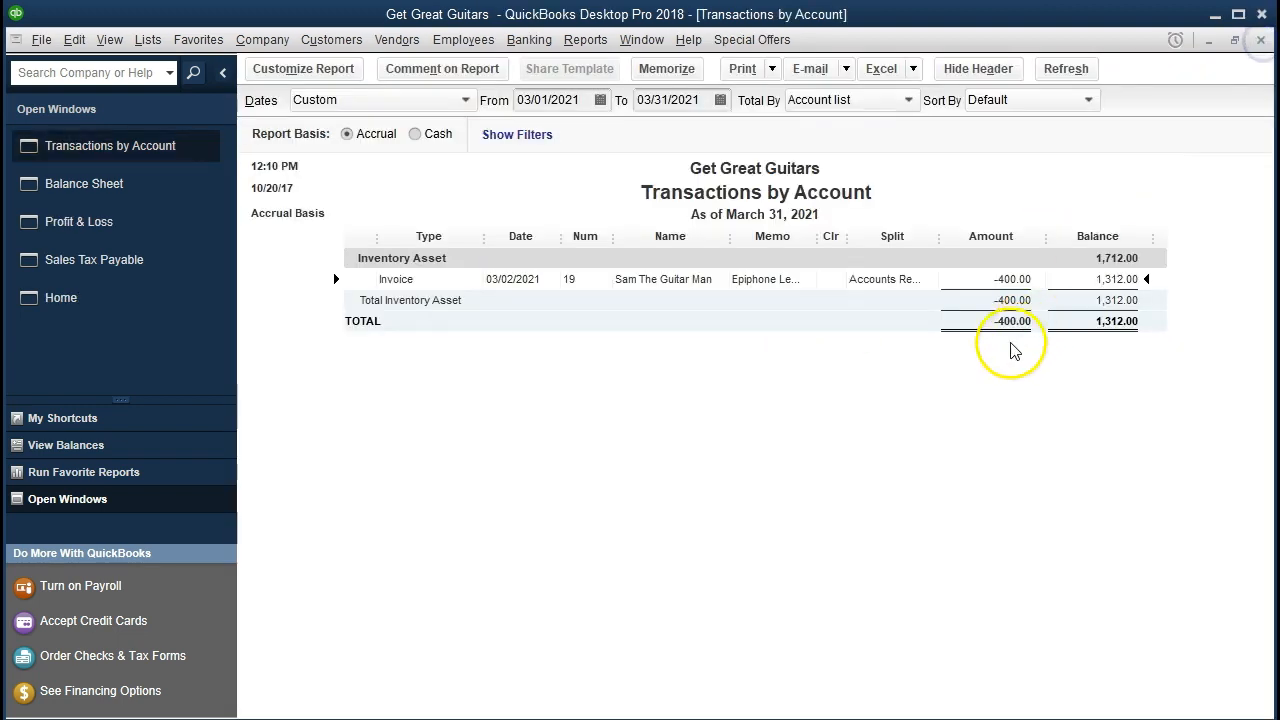
left_click(1260, 41)
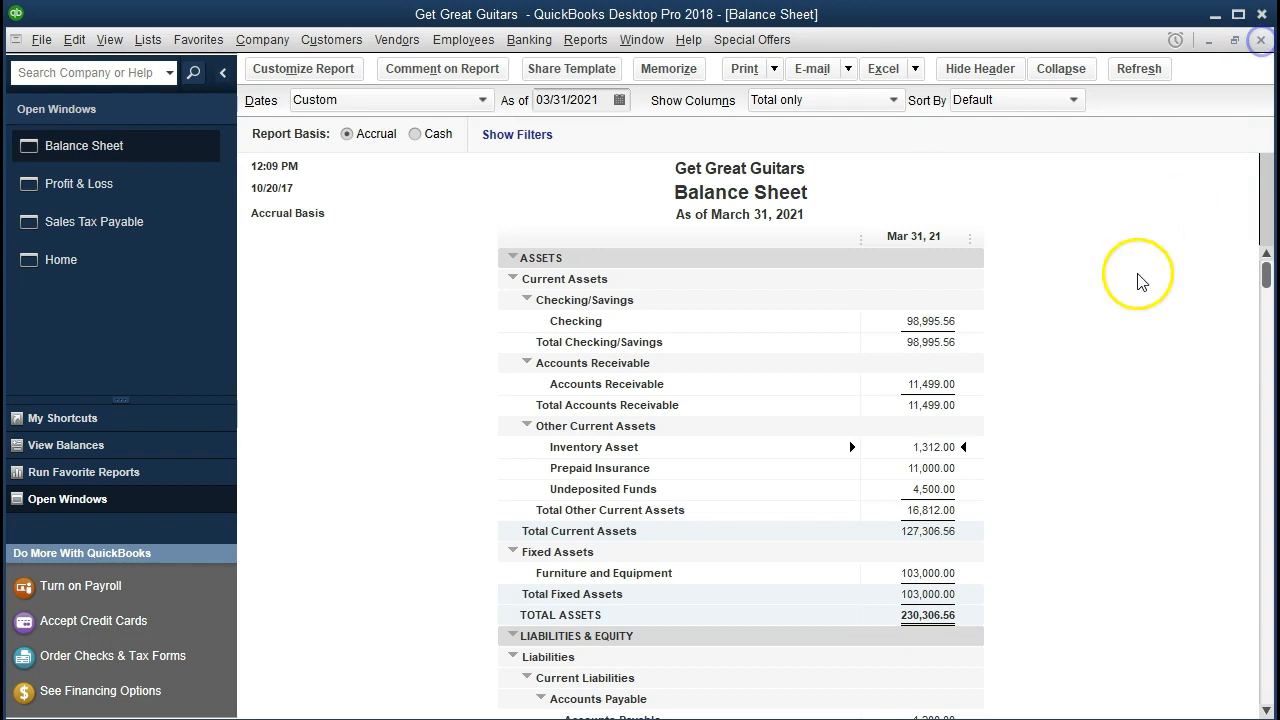
Open the account register for Inventory Asset
left_click(1028, 390)
left_click(1007, 390)
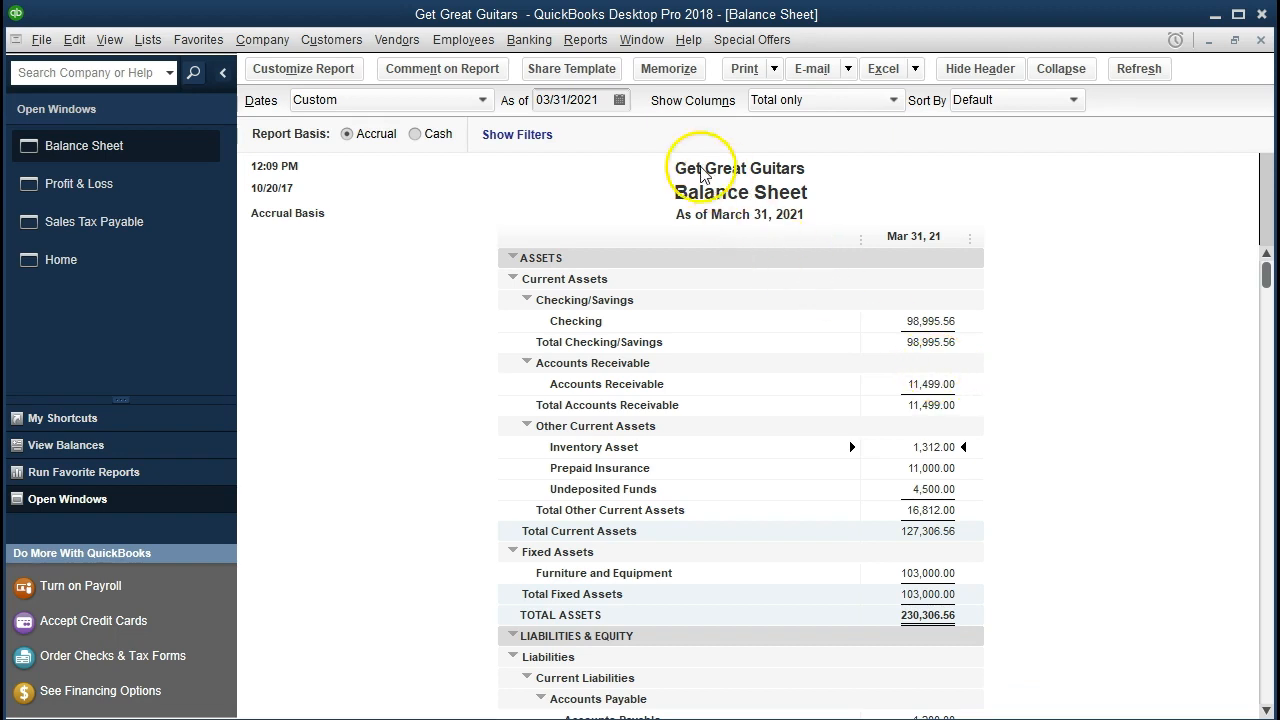
left_click(533, 41)
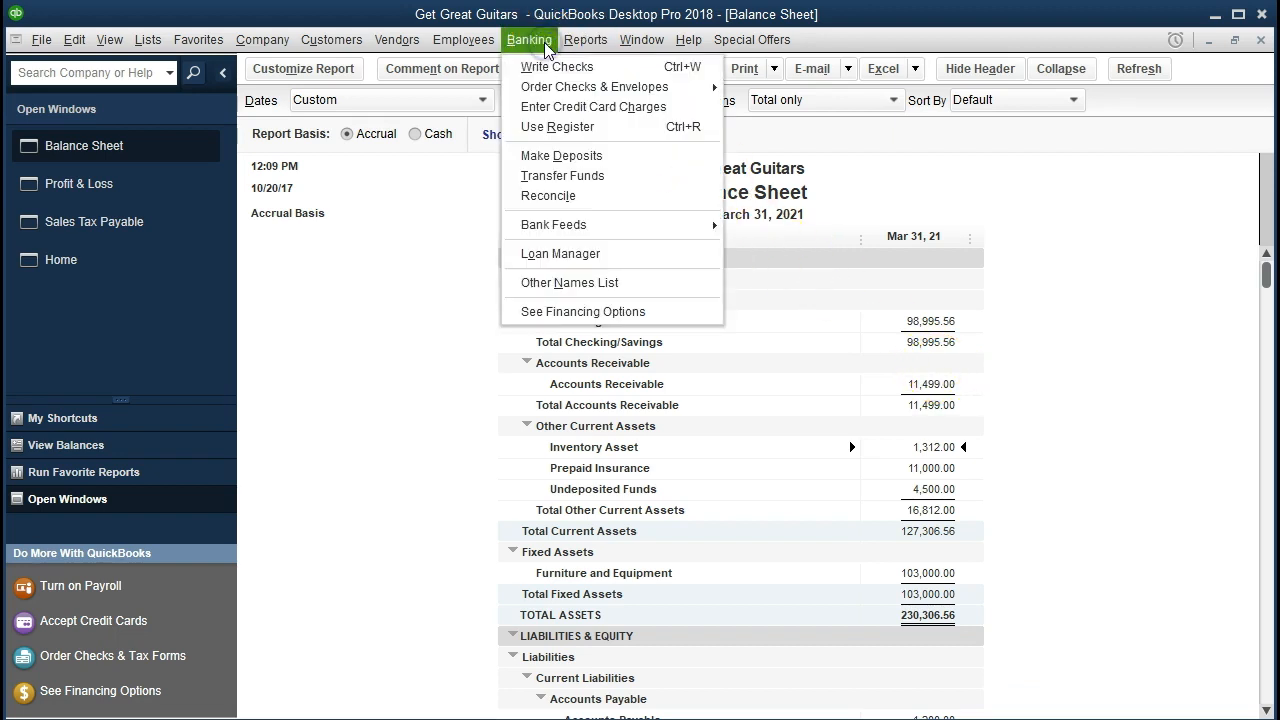
left_click(588, 127)
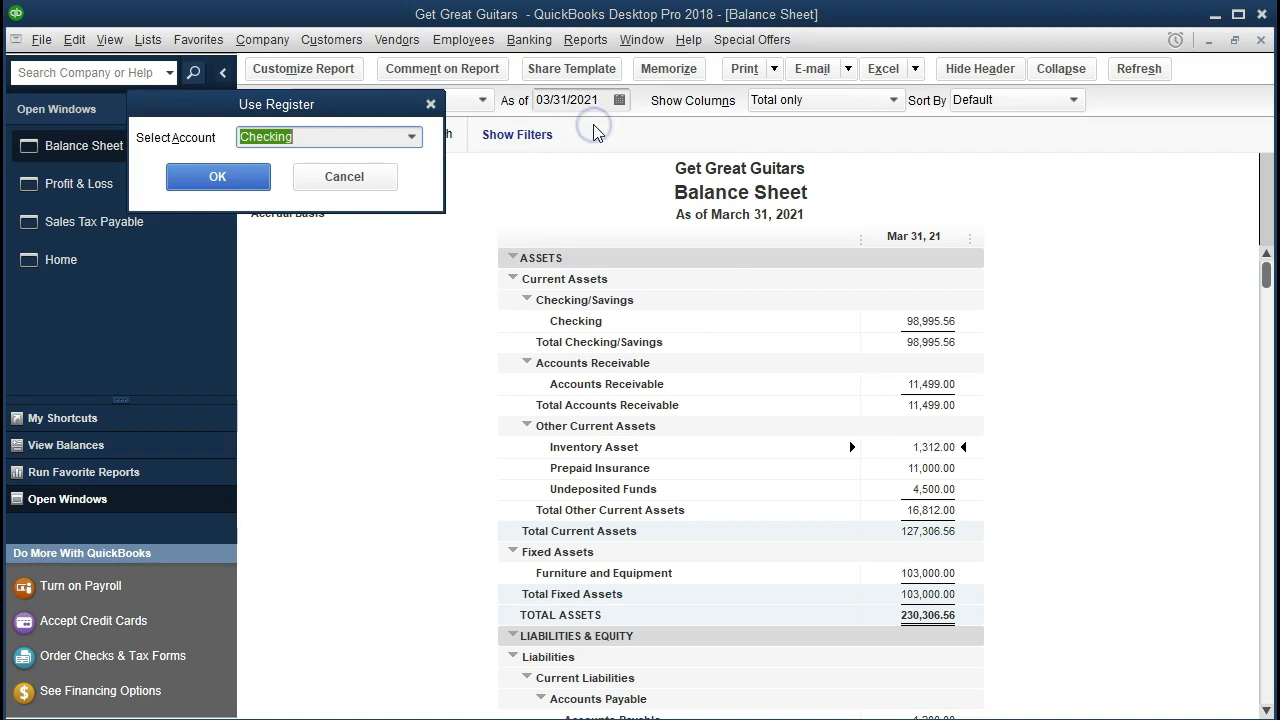
left_click(410, 137)
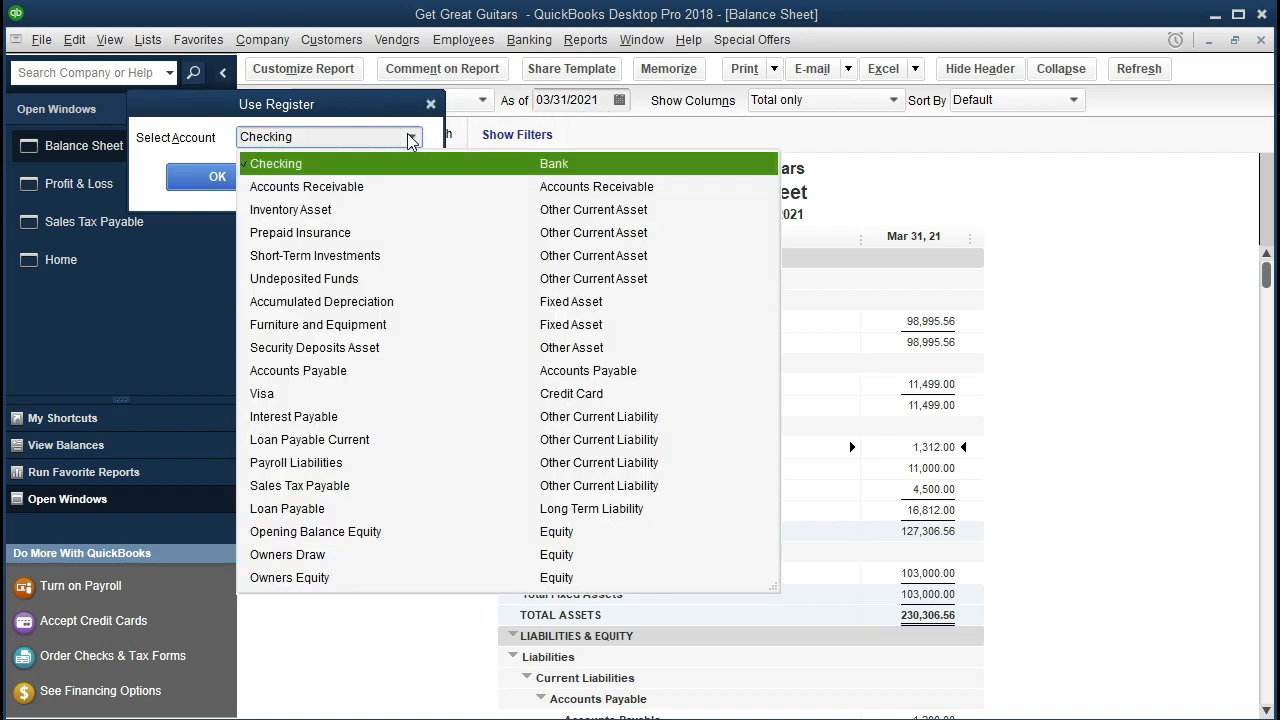
left_click(342, 210)
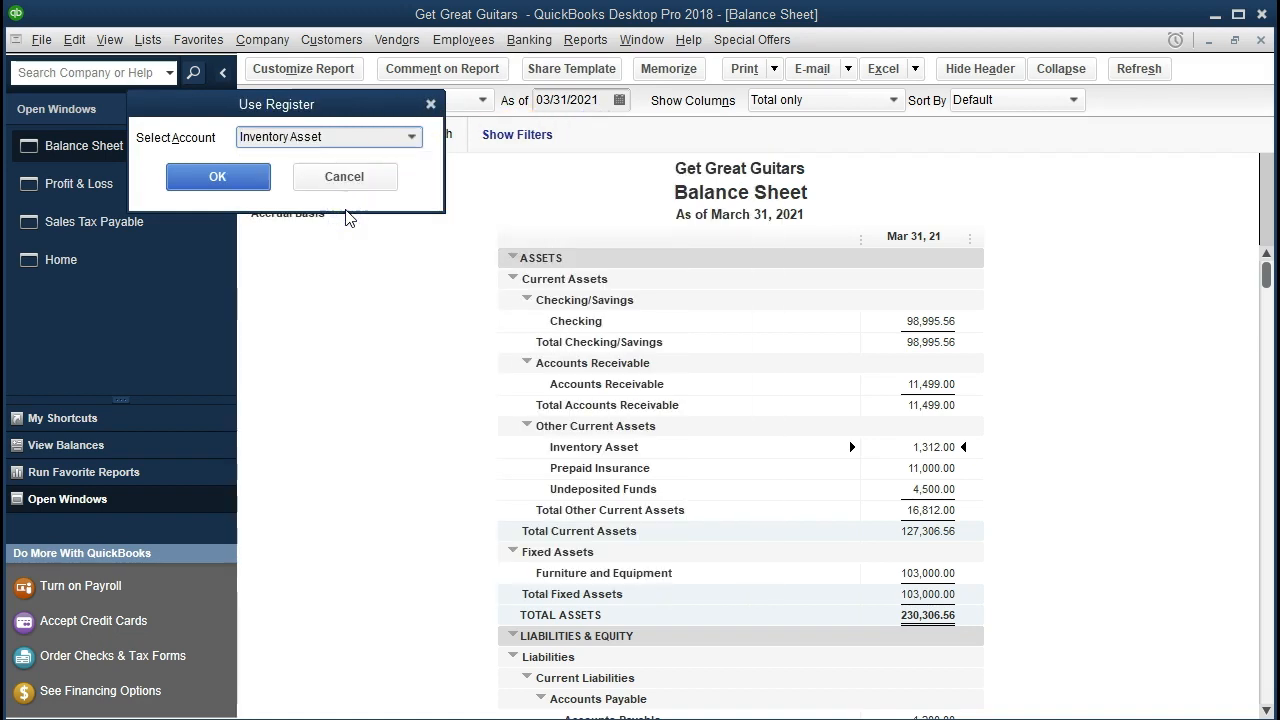
left_click(263, 183)
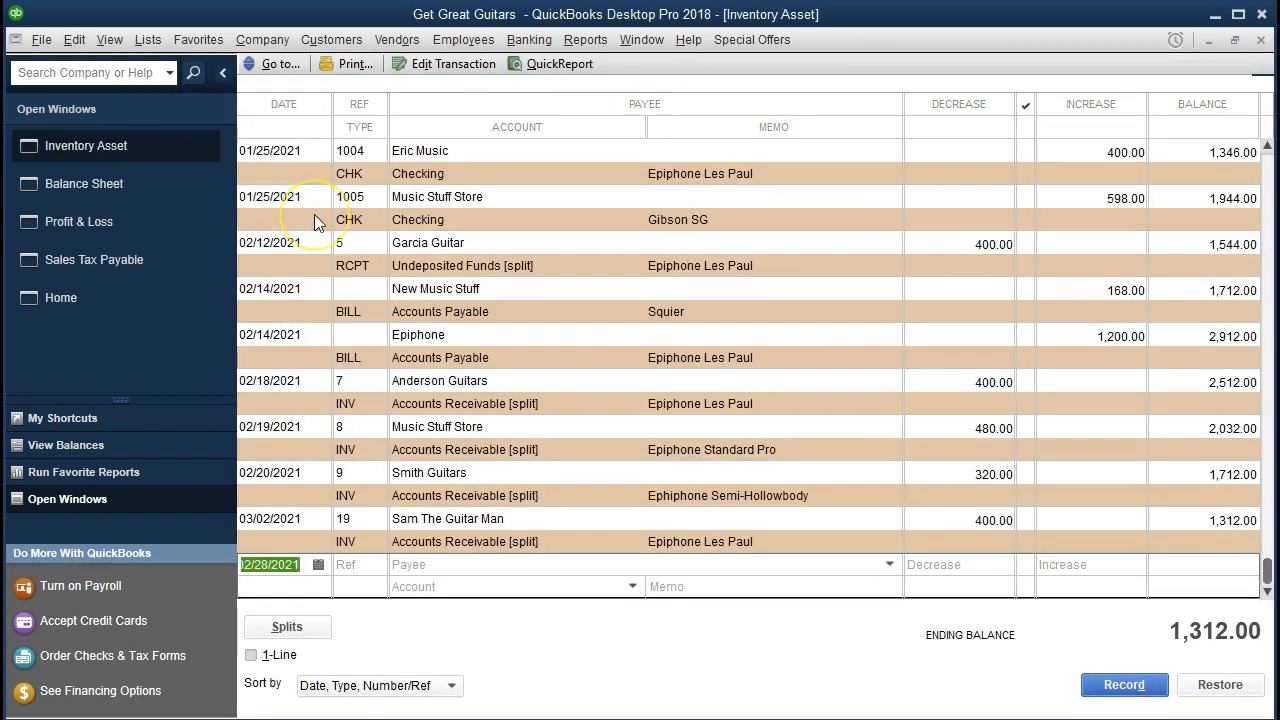
Fill in a new Inventory Asset register entry dated 02/28/2021 with a 400.00 decrease against Cost of Goods Sold
type("02")
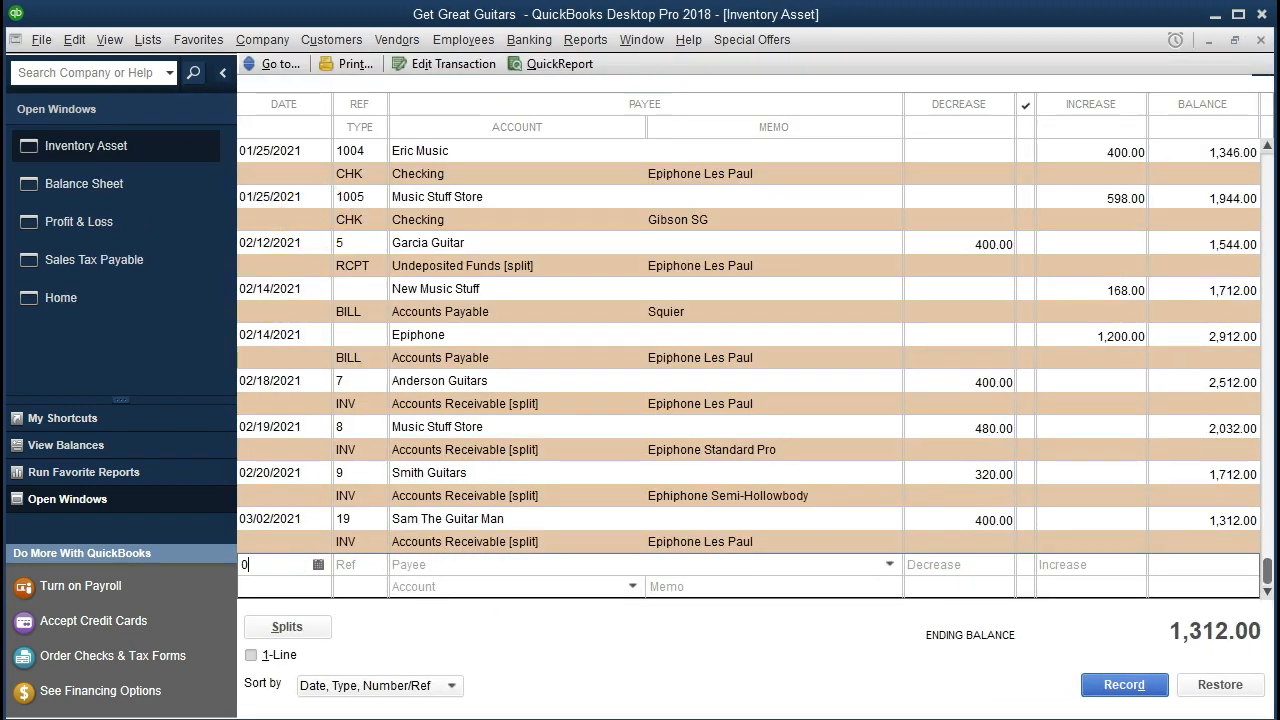
key("Tab")
key("Tab")
key("Tab")
left_click(415, 229)
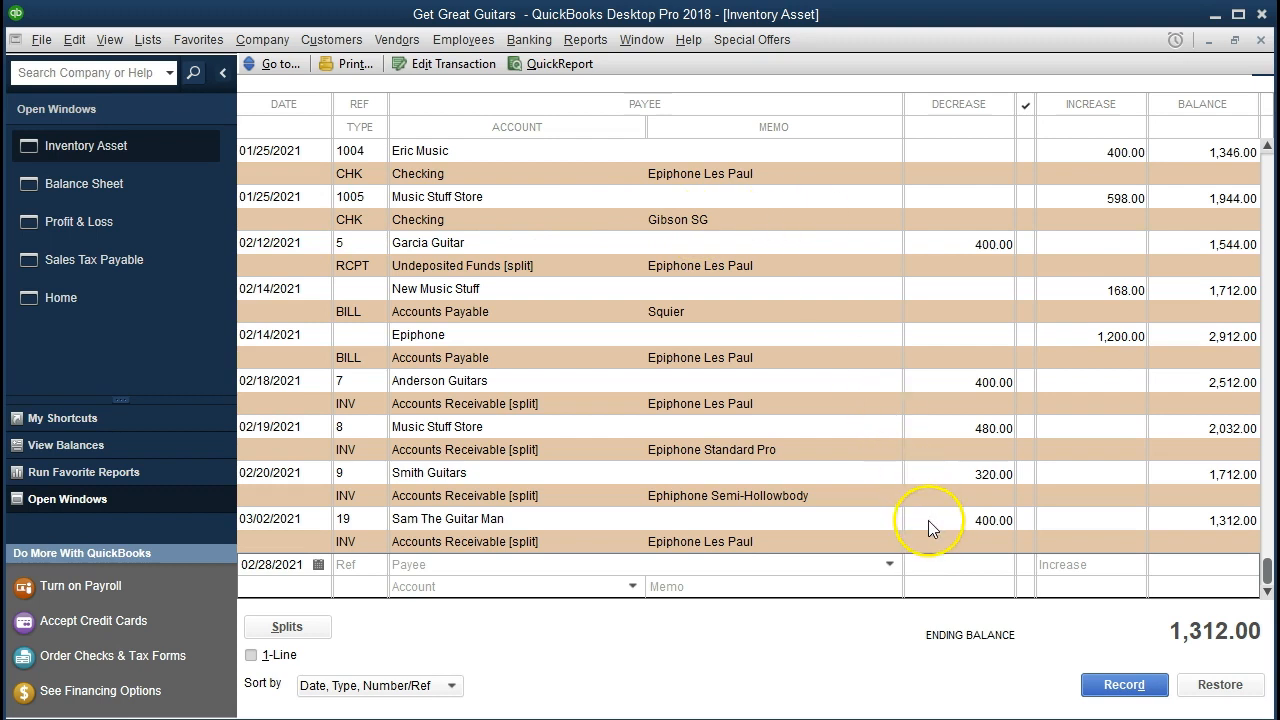
type("400")
key("Tab")
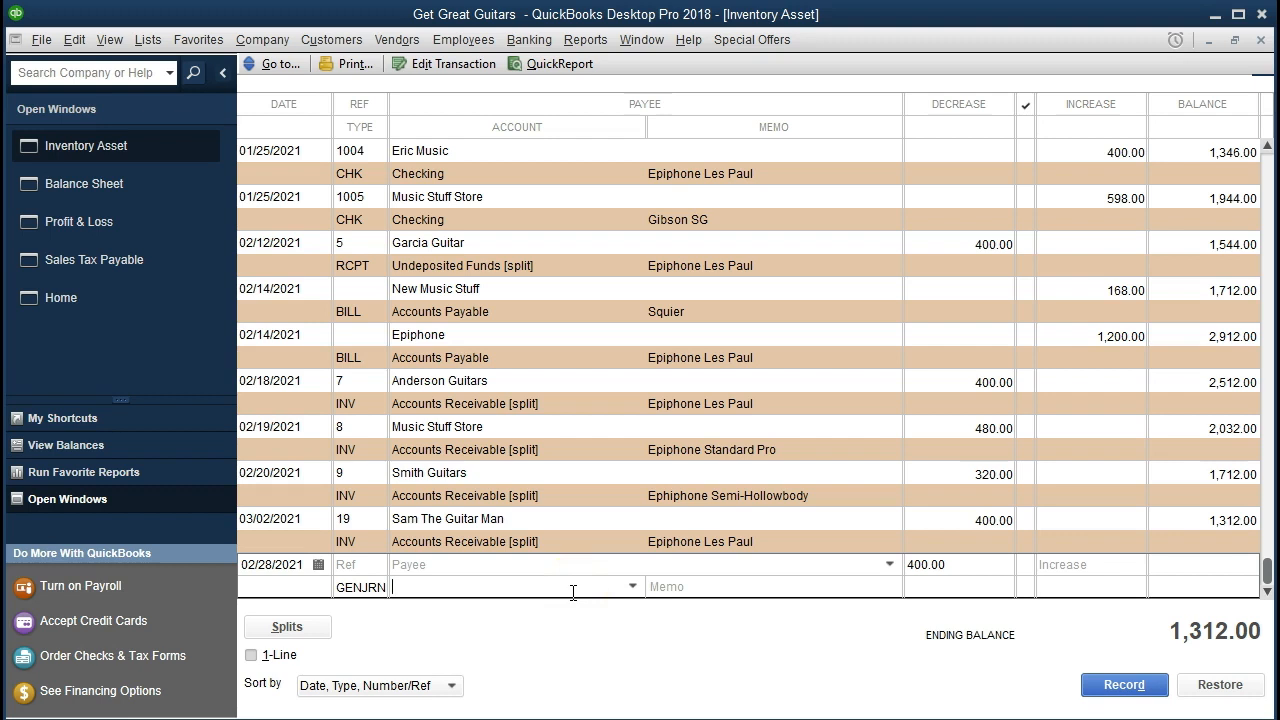
type("Cost of Goods Sold")
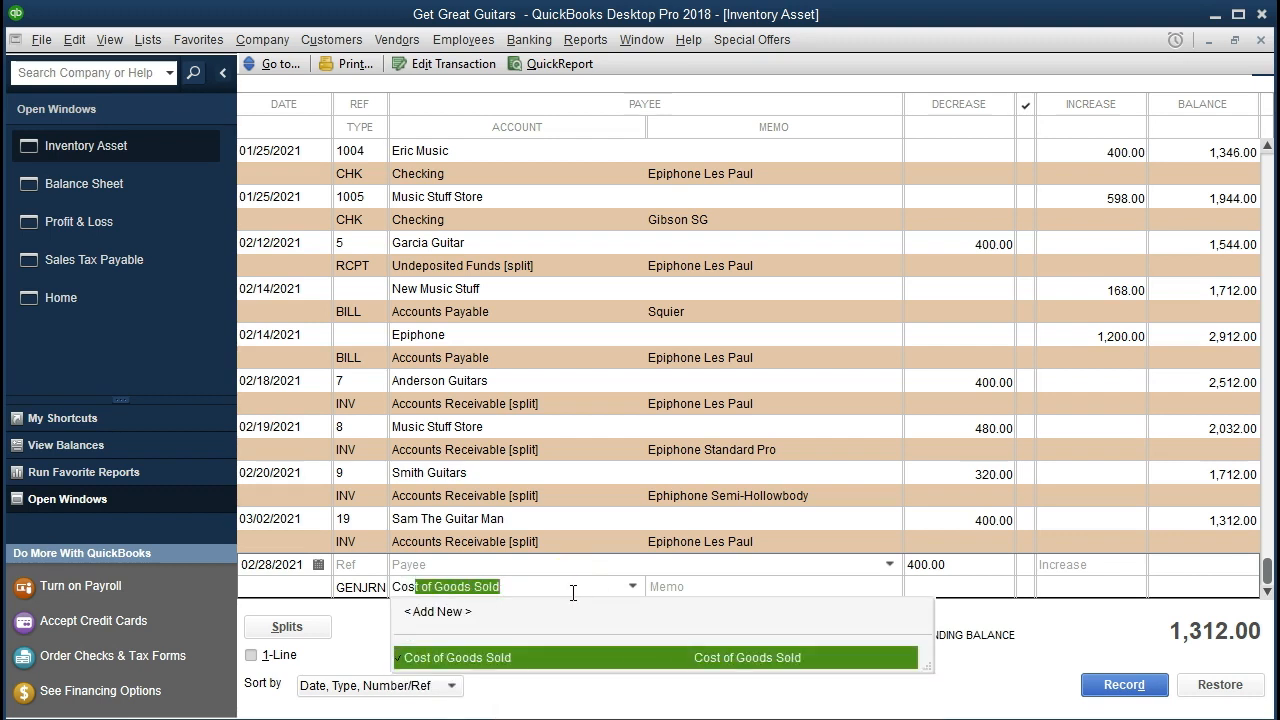
left_click(627, 586)
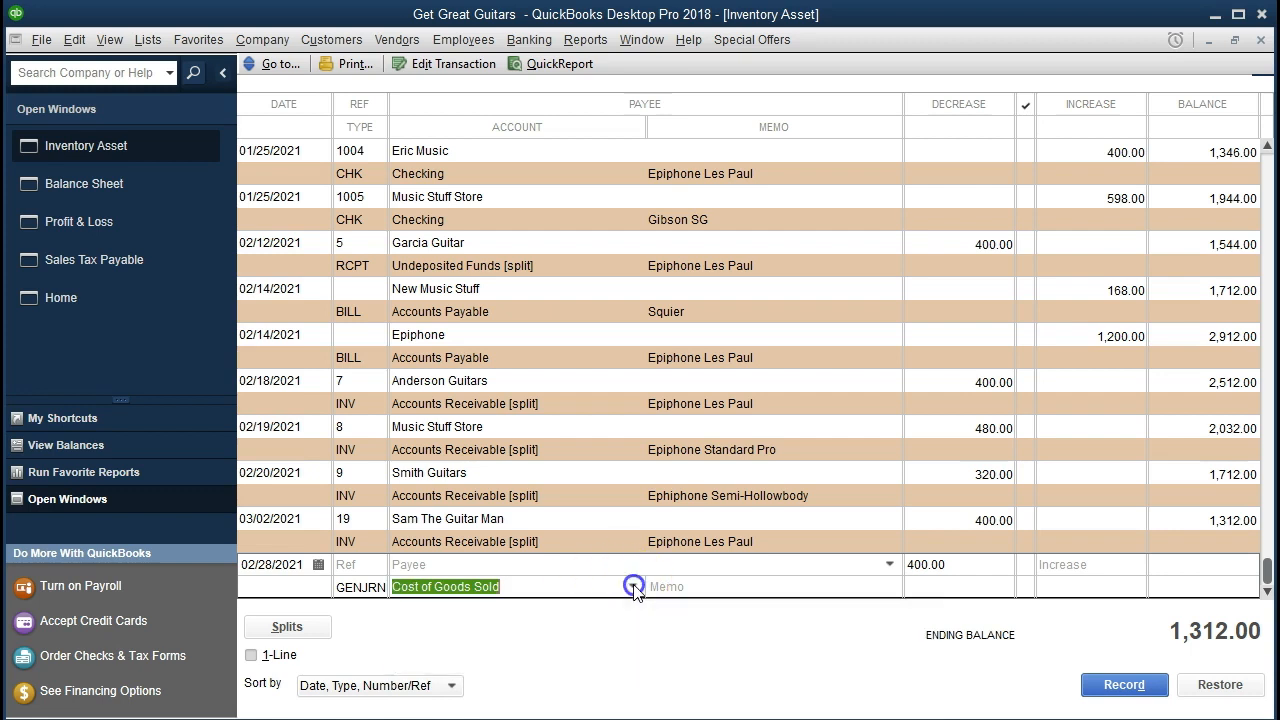
Open the 03/02/2021 invoice from the Inventory Asset register to review its source form, and close it
left_click(528, 550)
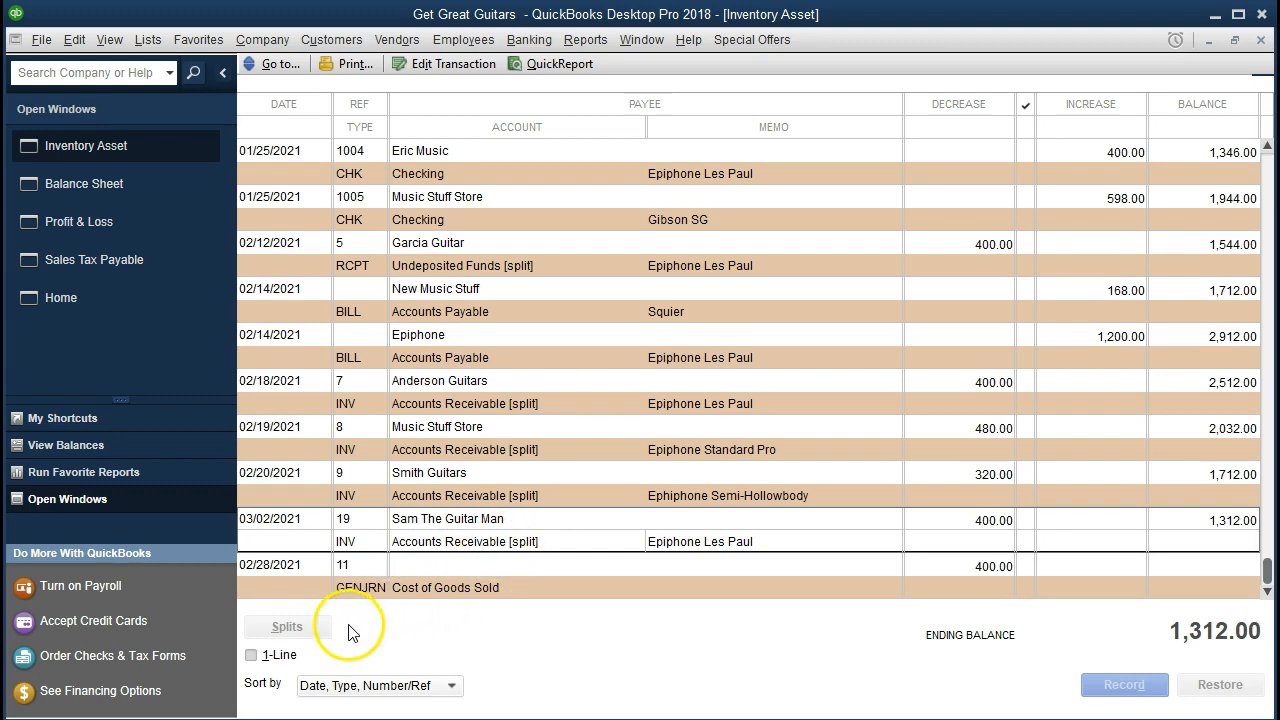
double_click(364, 541)
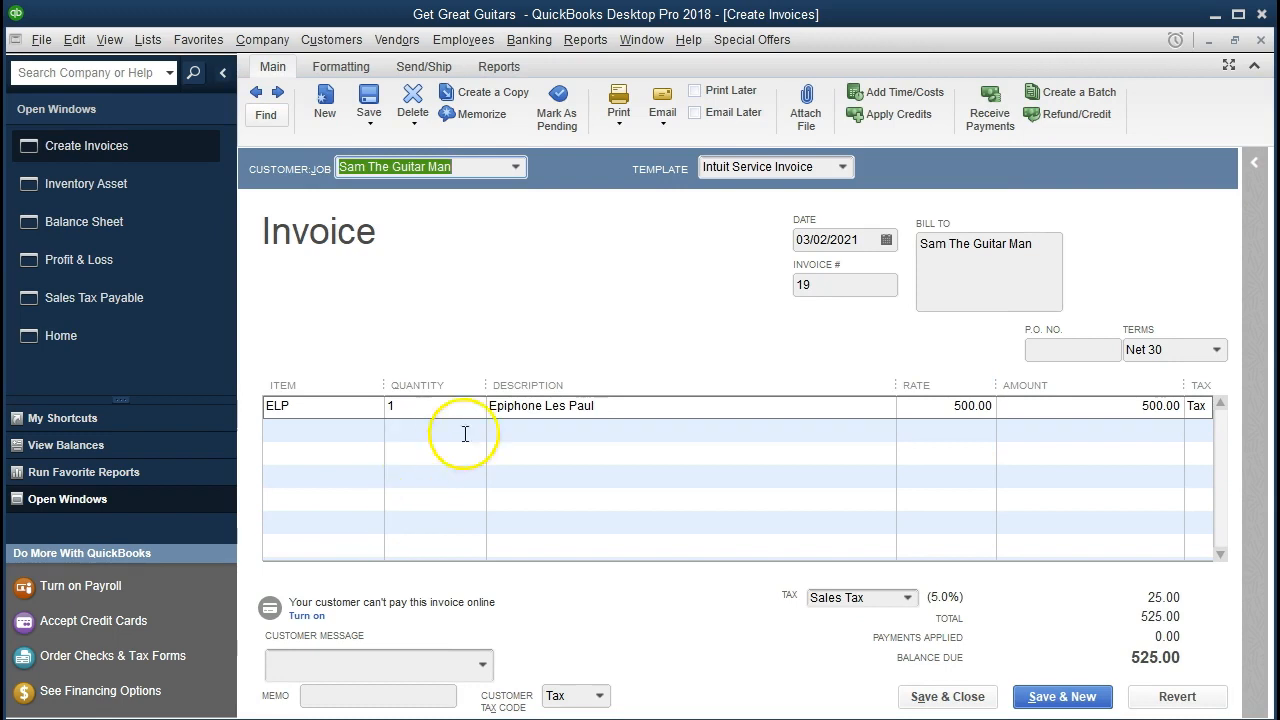
left_click(1260, 39)
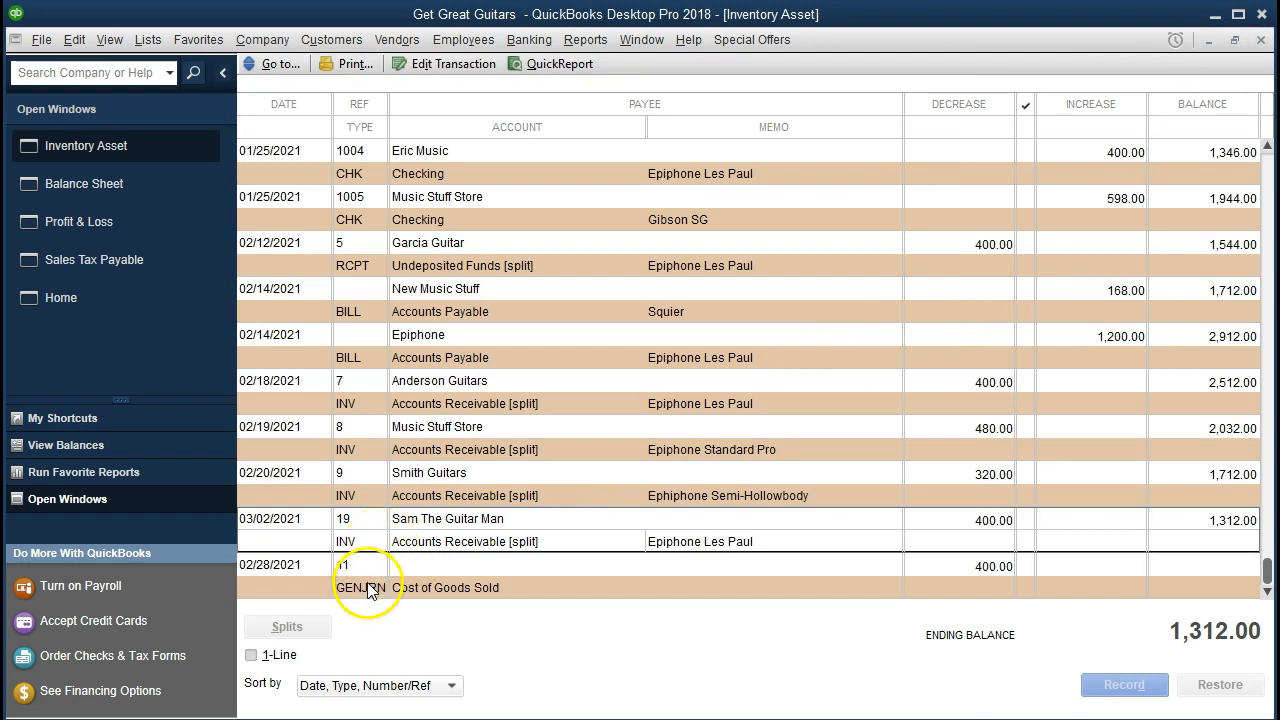
Record the 02/28/2021 journal entry decreasing Inventory Asset by 400.00 against Cost of Goods Sold in the register
left_click(368, 588)
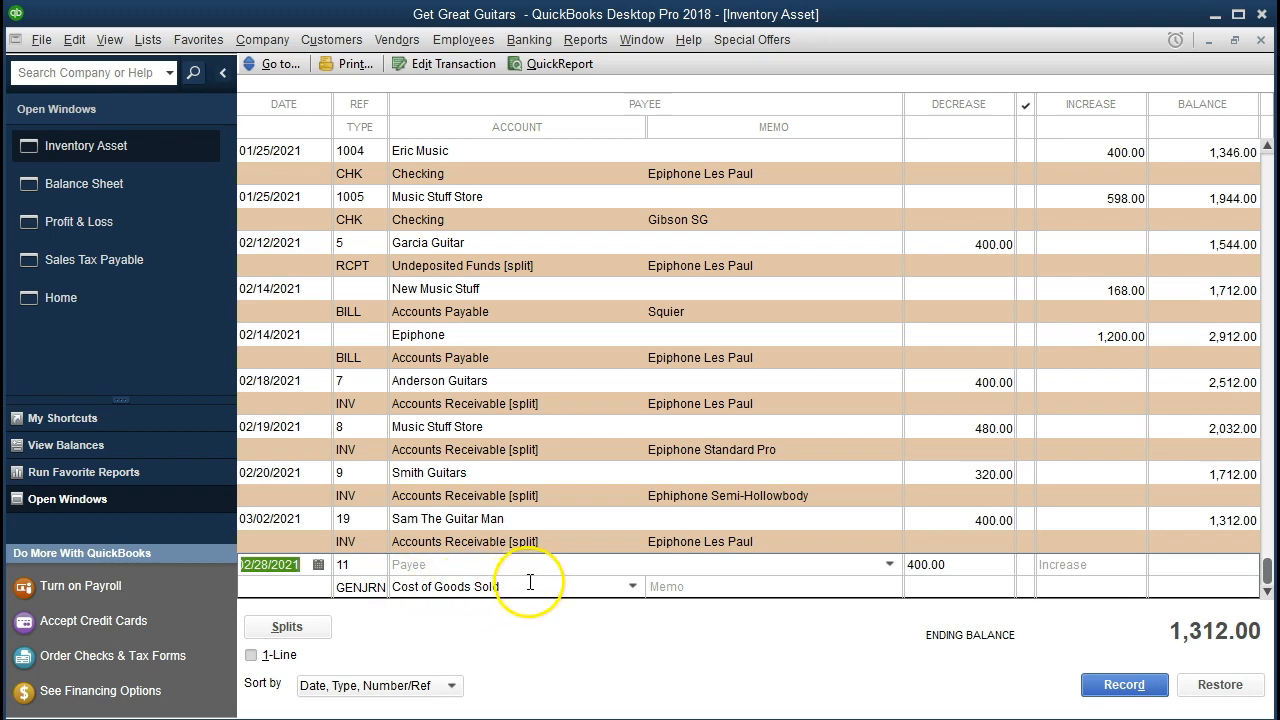
left_click(897, 594)
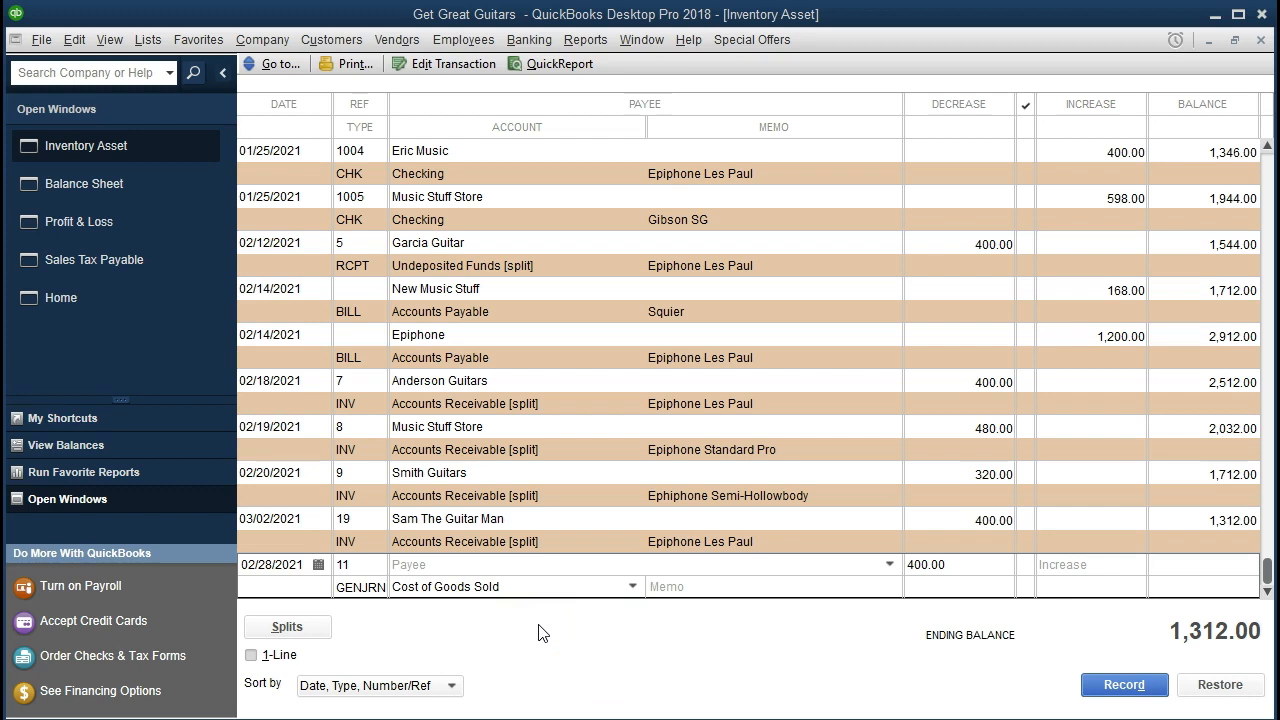
left_click(1110, 692)
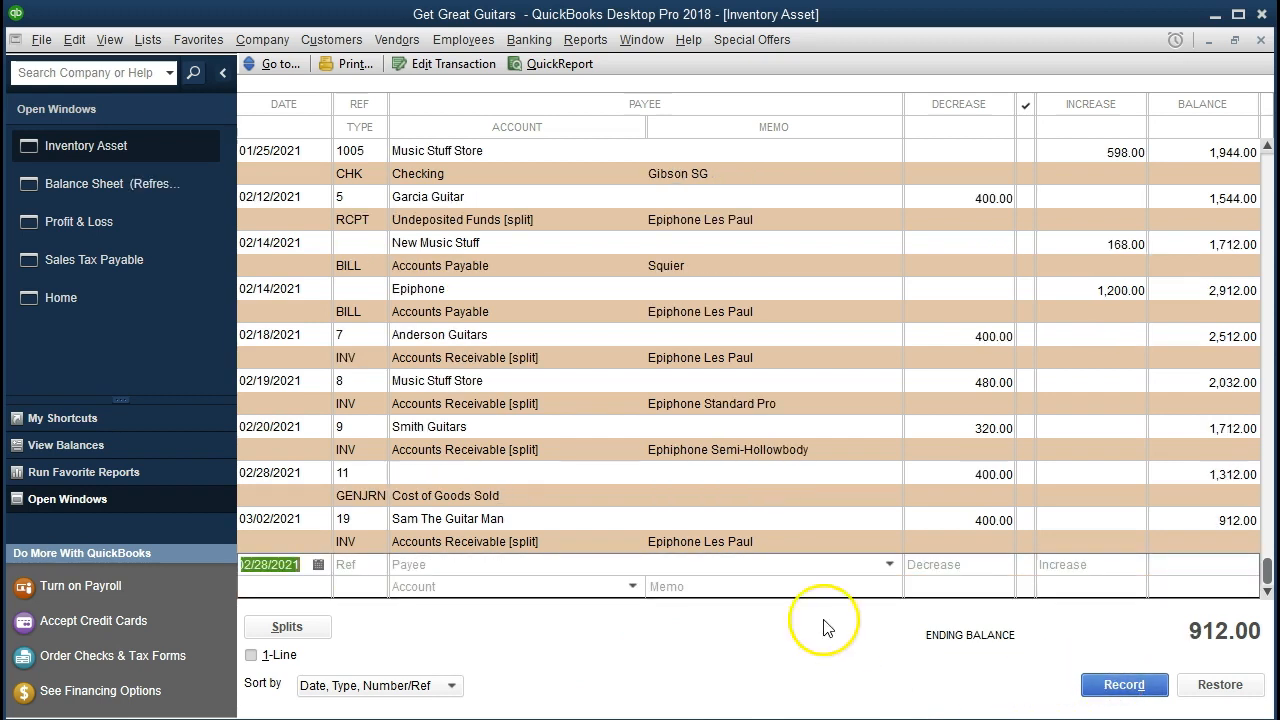
Review the Inventory Asset detail from the balance sheet for 01/01/2021 to 03/31/2021, checking the 02/28/2021 general journal entry, and close it
left_click(137, 189)
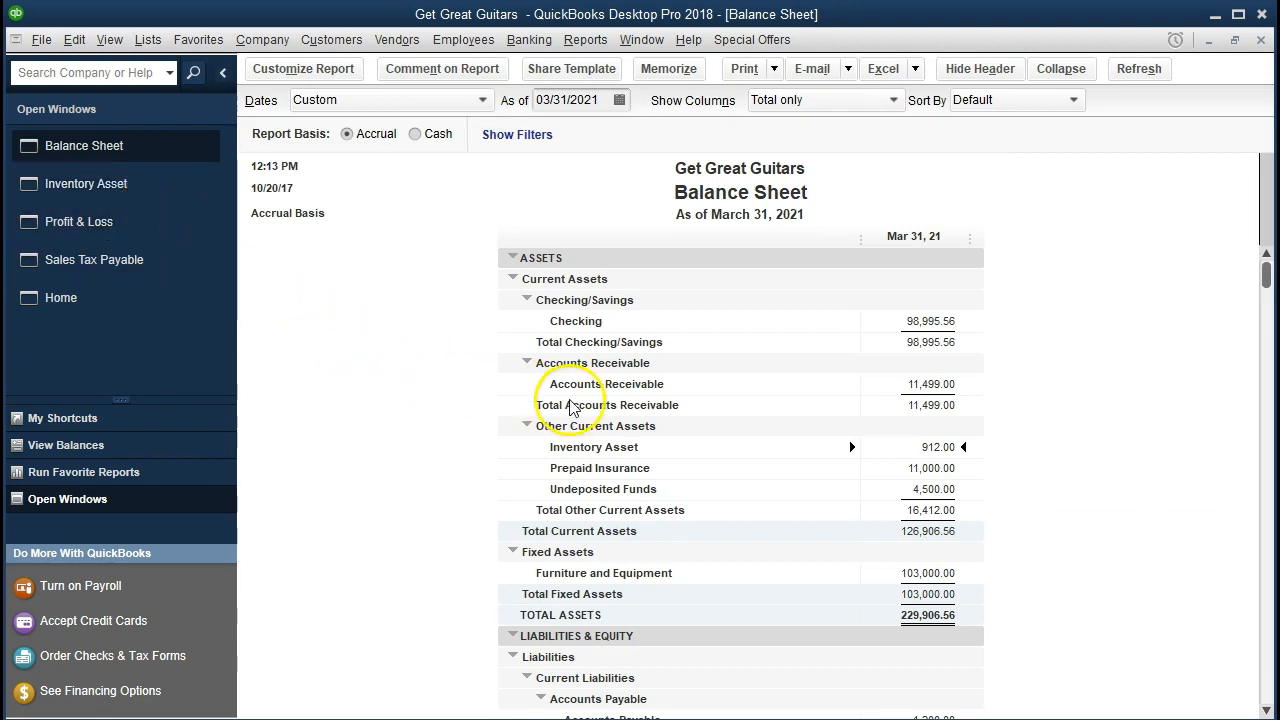
double_click(885, 446)
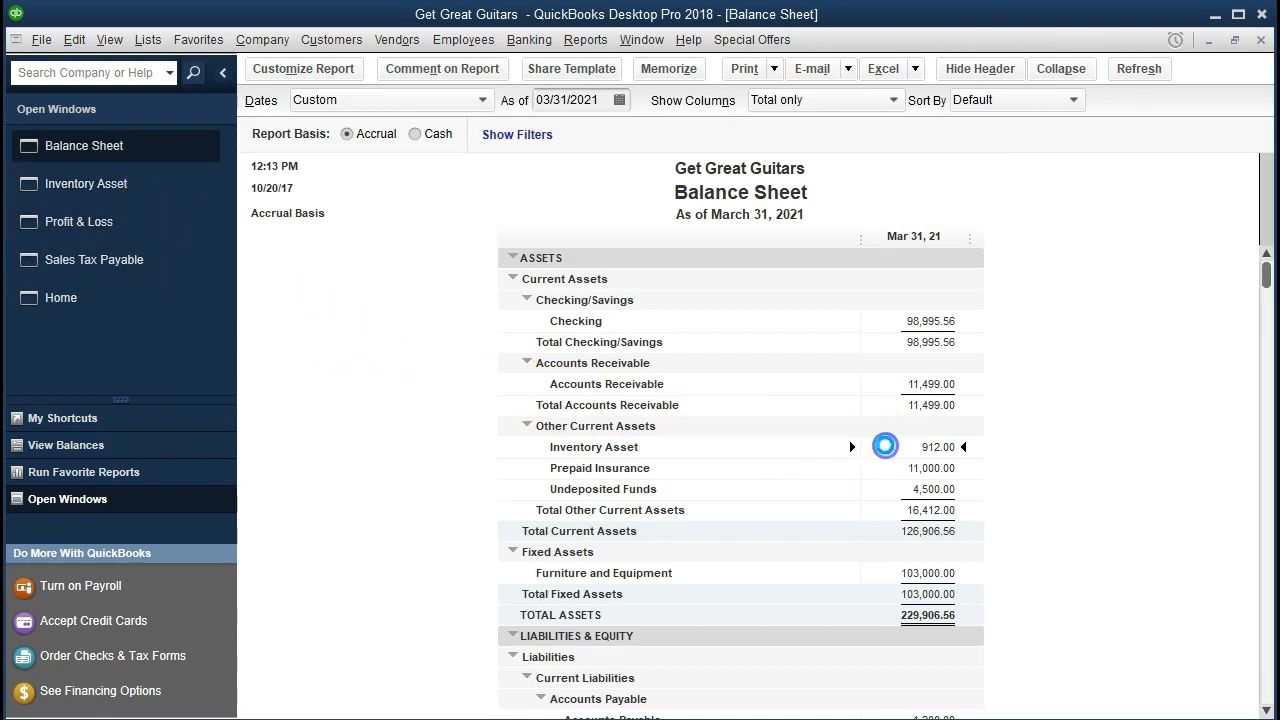
key("Tab")
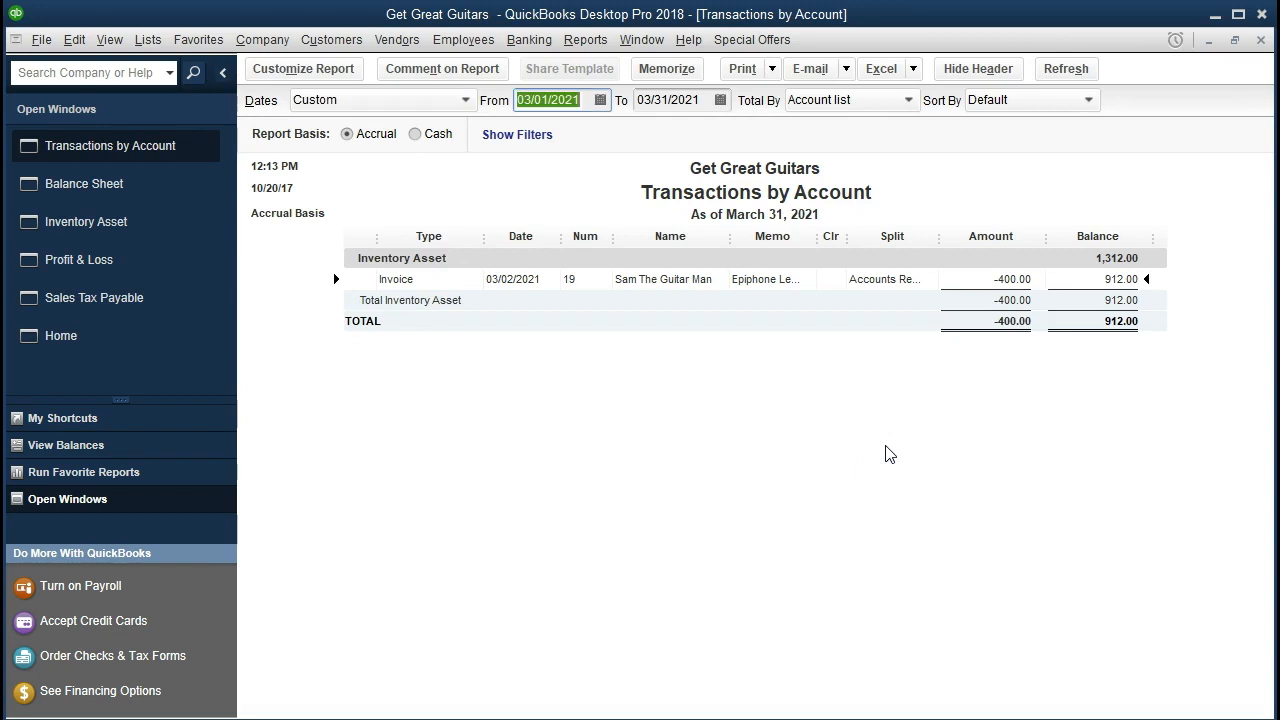
type("01012021")
key("Tab")
key("Tab")
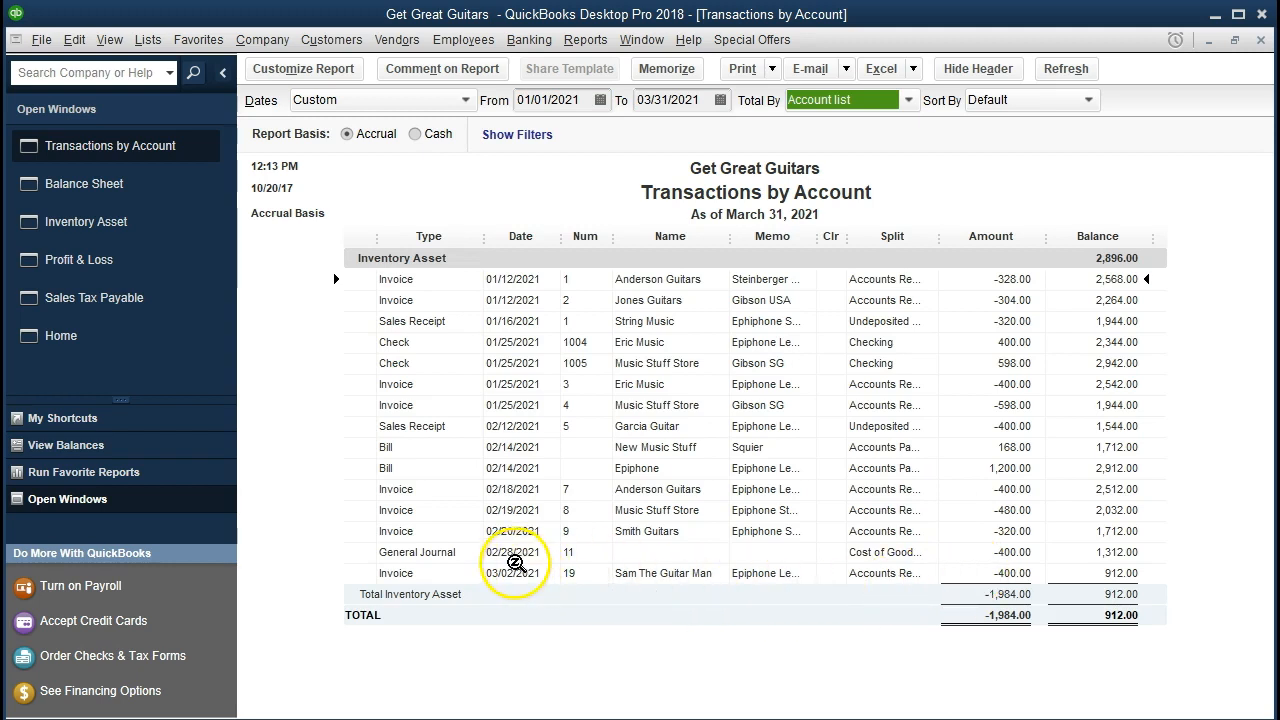
left_click(966, 552)
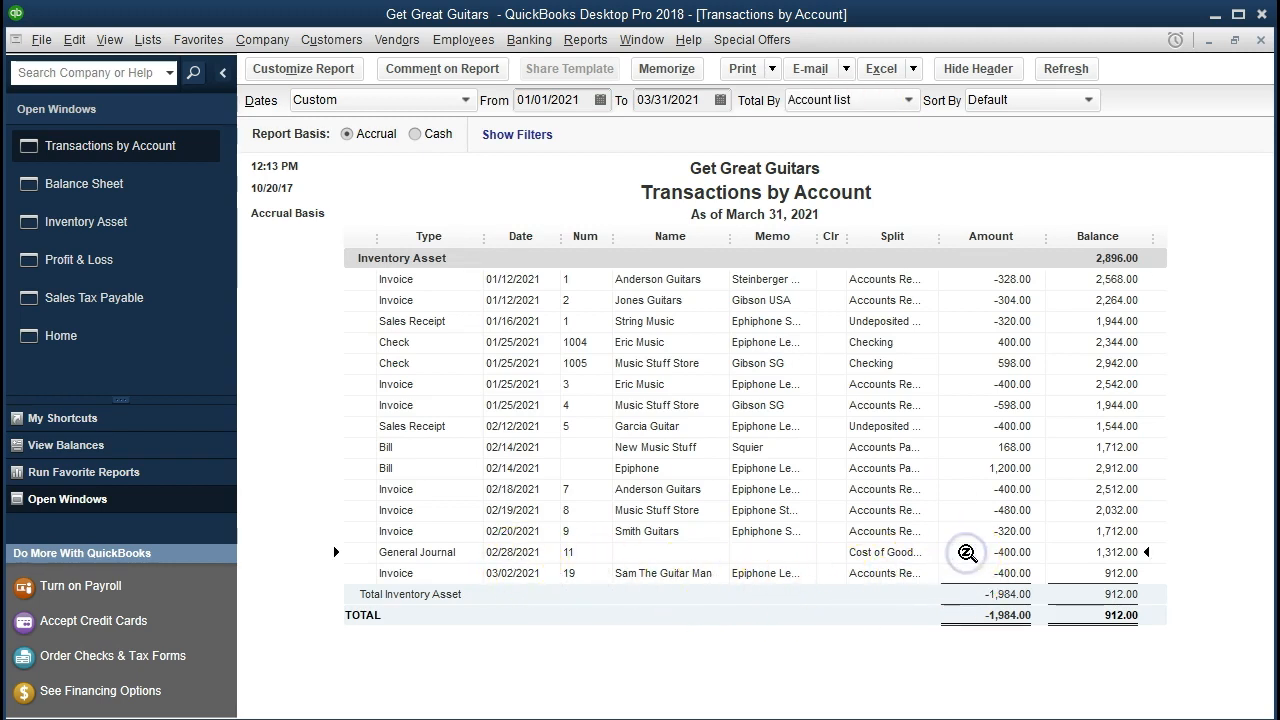
left_click(1261, 41)
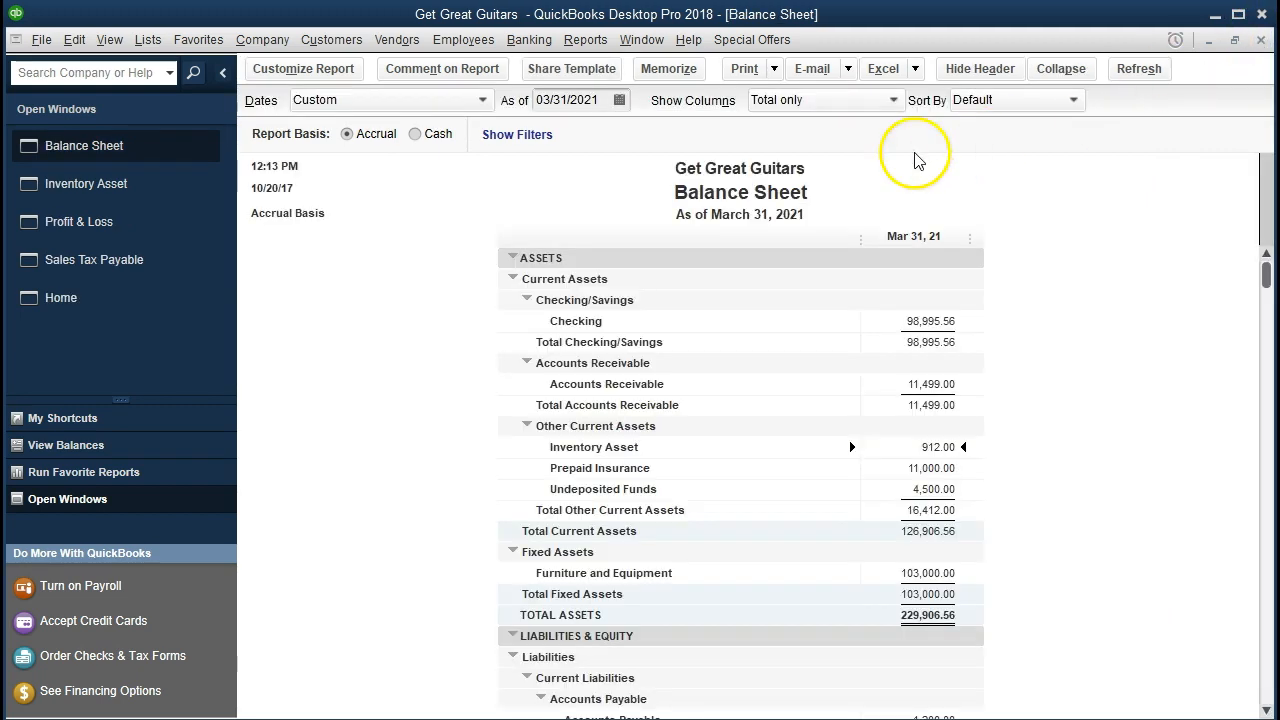
Review the Cost of Goods Sold detail from the Profit & Loss for 01/01/2021 to 03/31/2021, checking the general journal entry, and close it
left_click(178, 233)
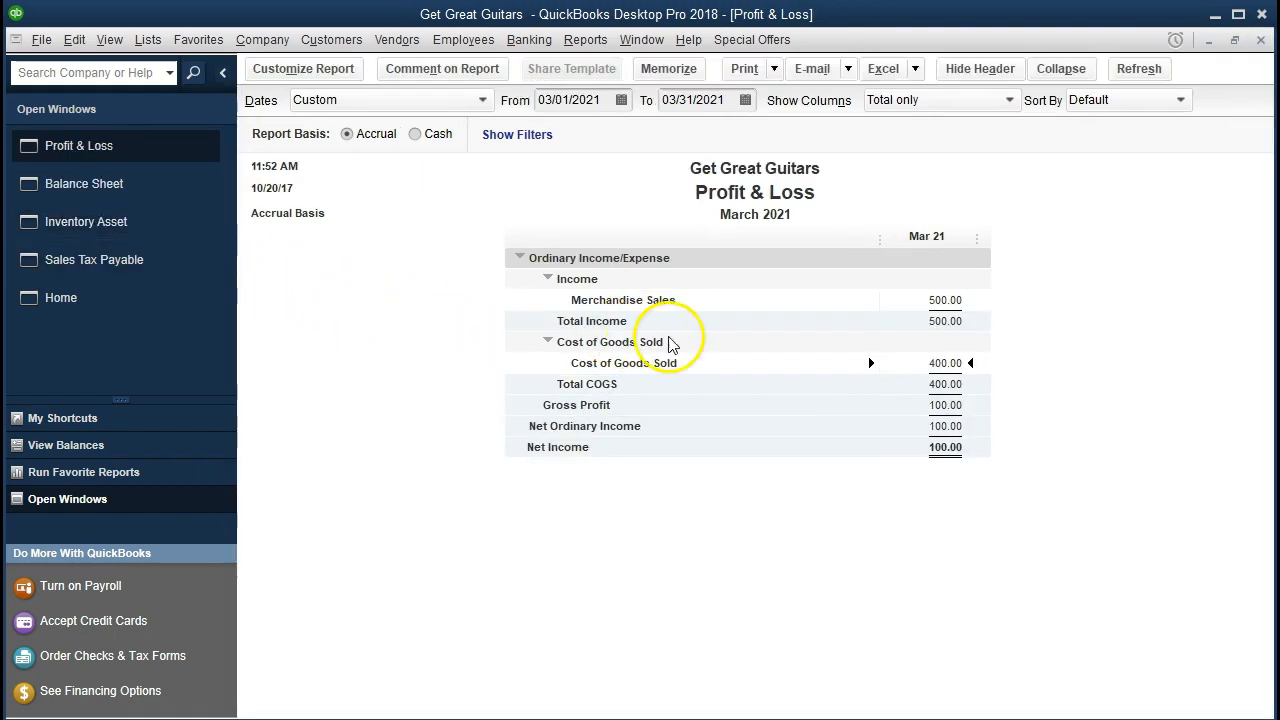
double_click(912, 362)
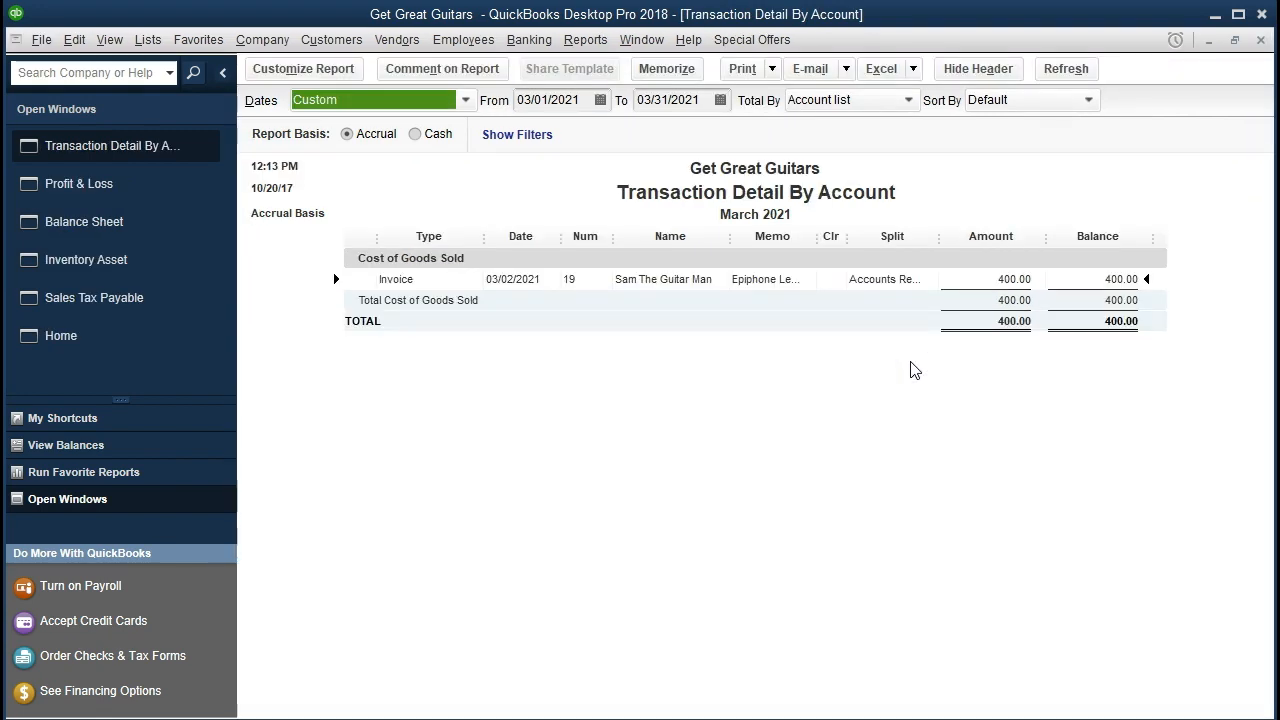
key("Tab")
type("0")
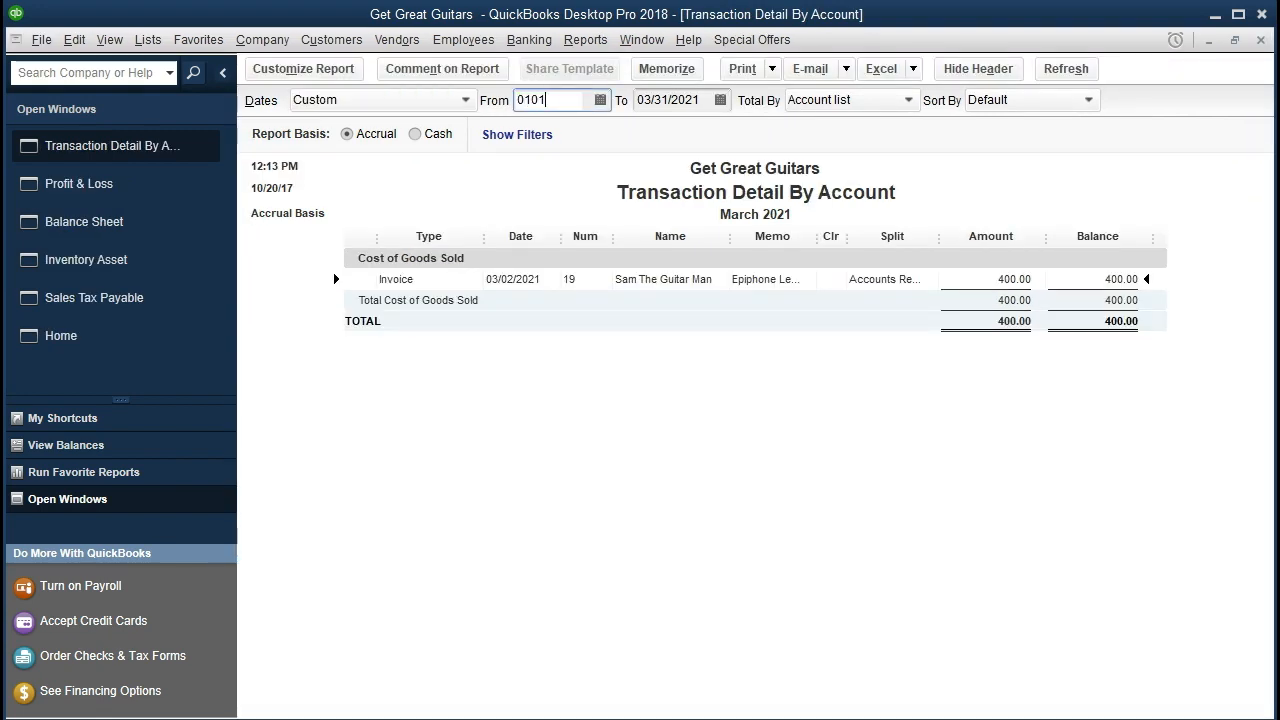
type("1/01")
key("Tab")
key("Tab")
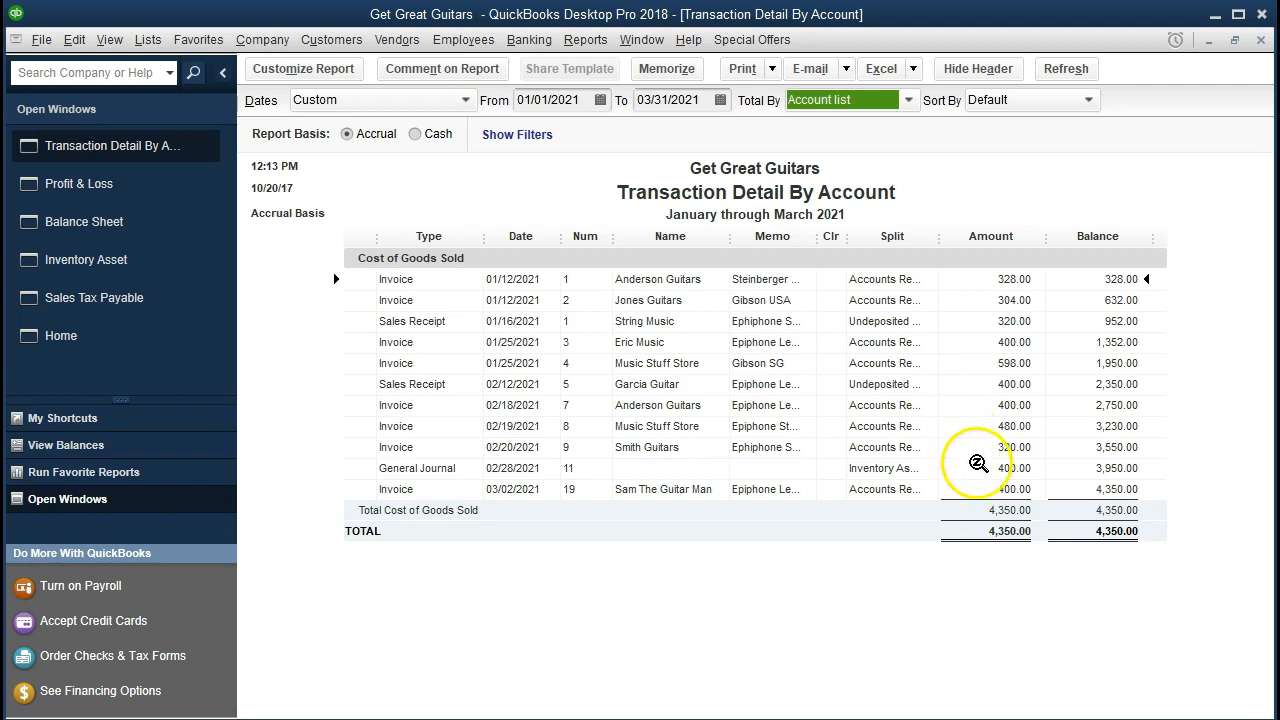
left_click(978, 465)
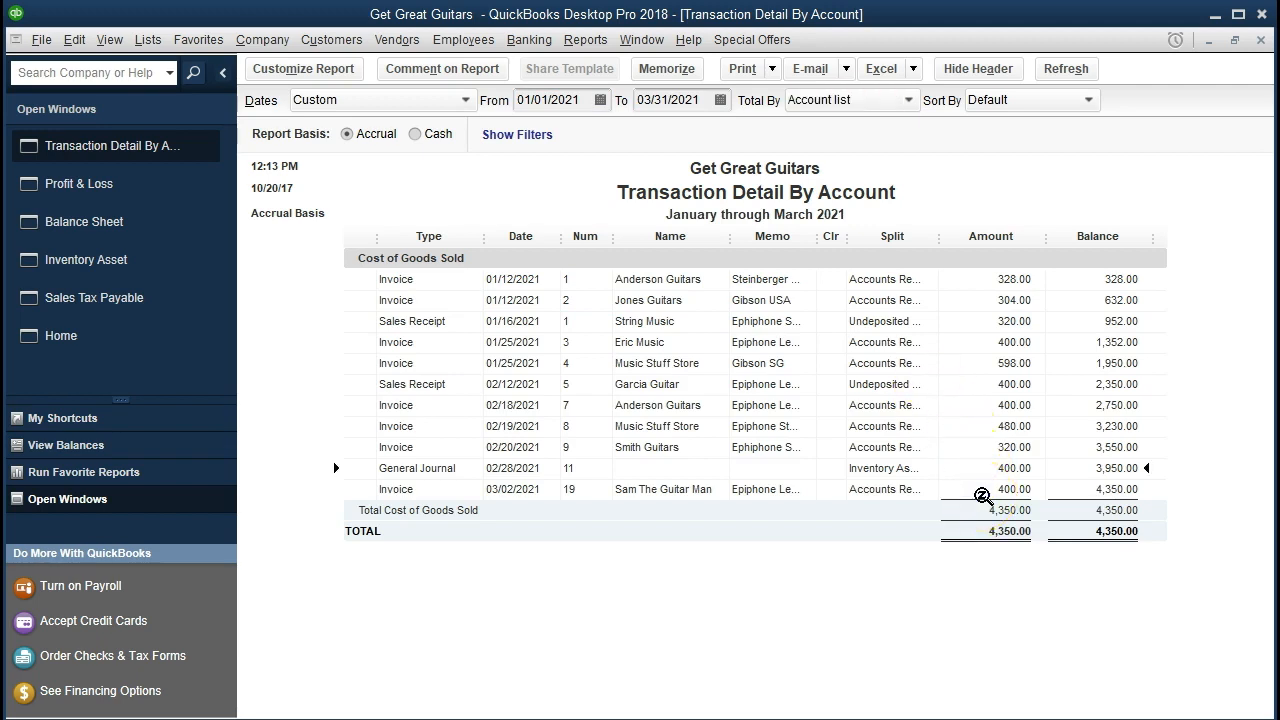
left_click(1260, 40)
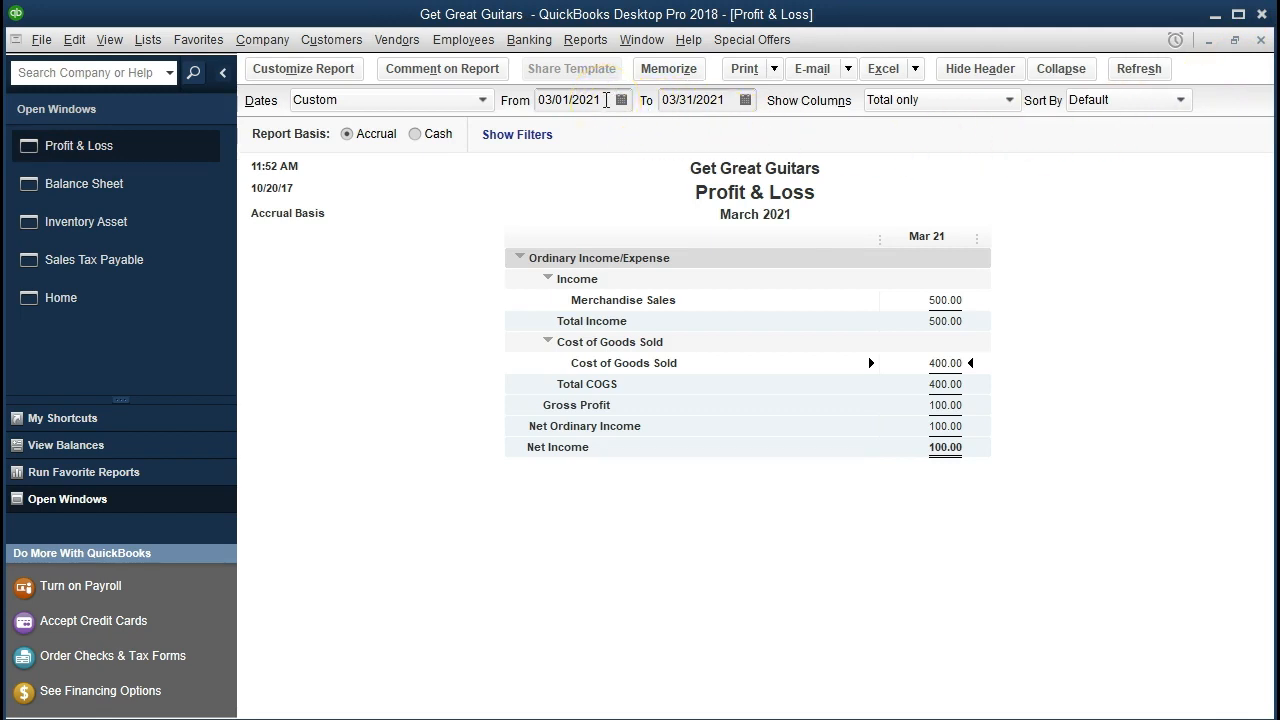
Set the Profit & Loss report's date range to 01/01/2021 through 02/28/2021
left_click_drag(606, 100, 480, 108)
type("010")
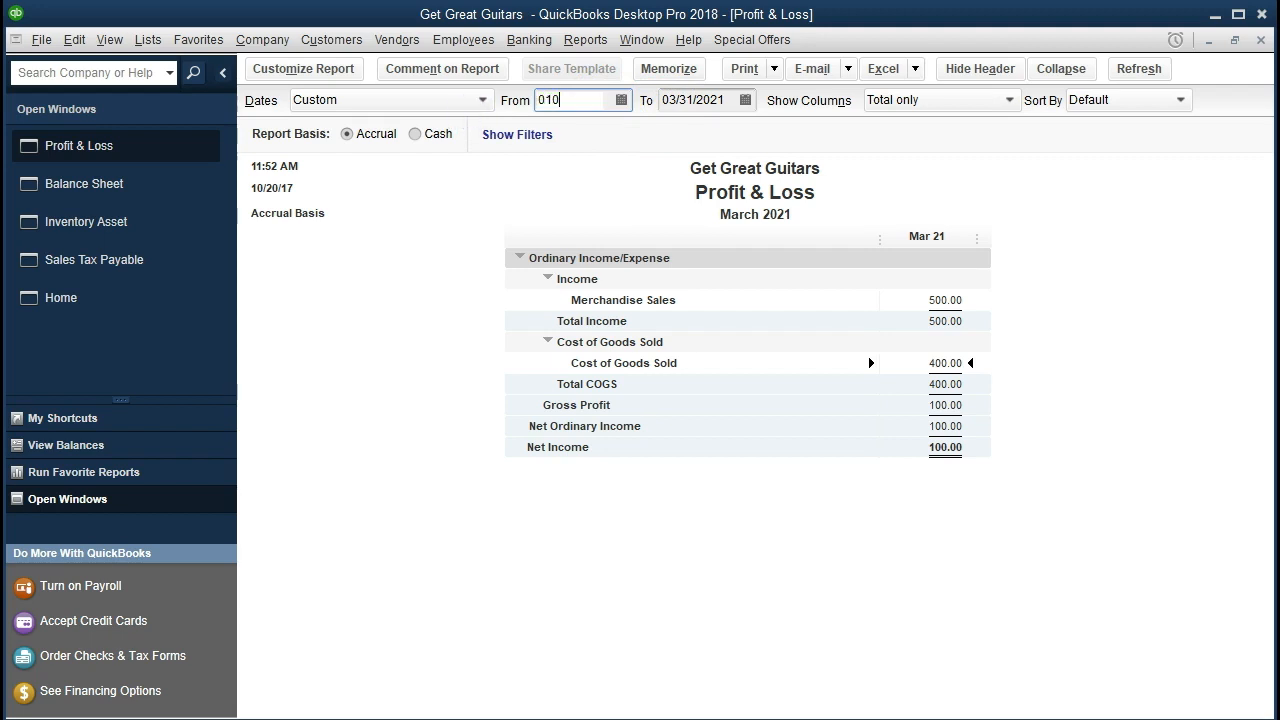
key("Tab")
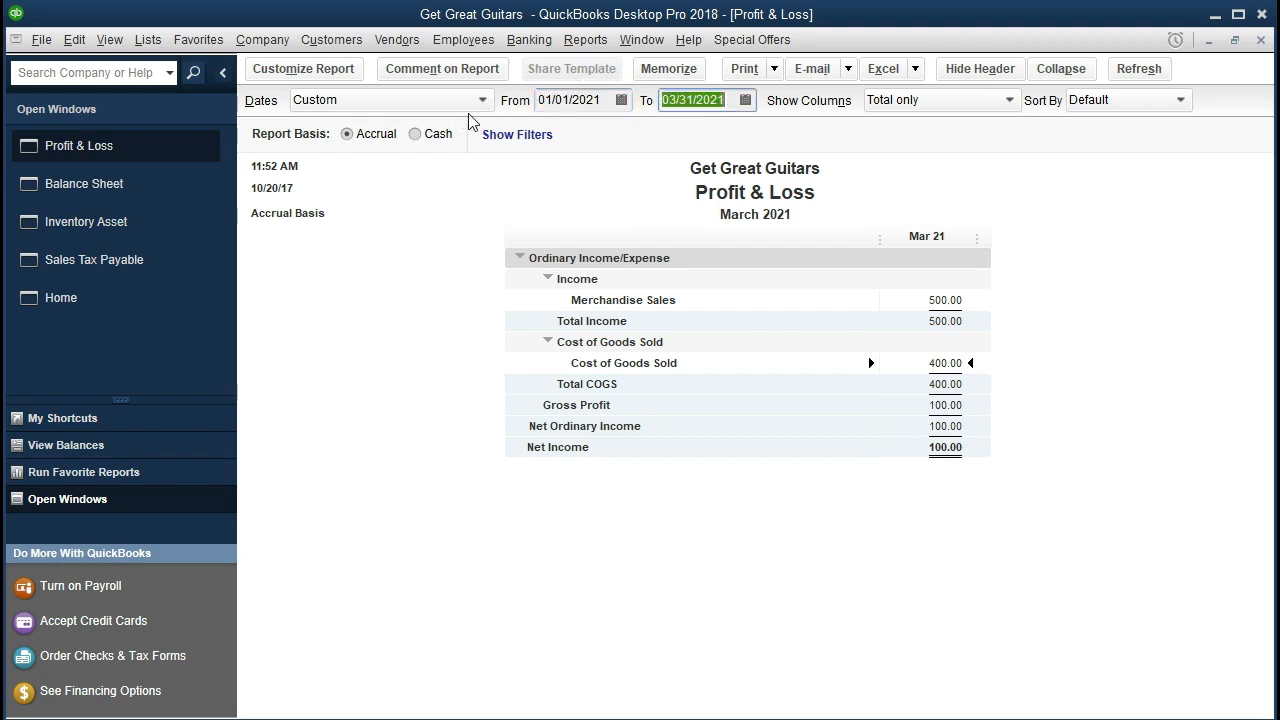
type("02/28/2021")
key("Tab")
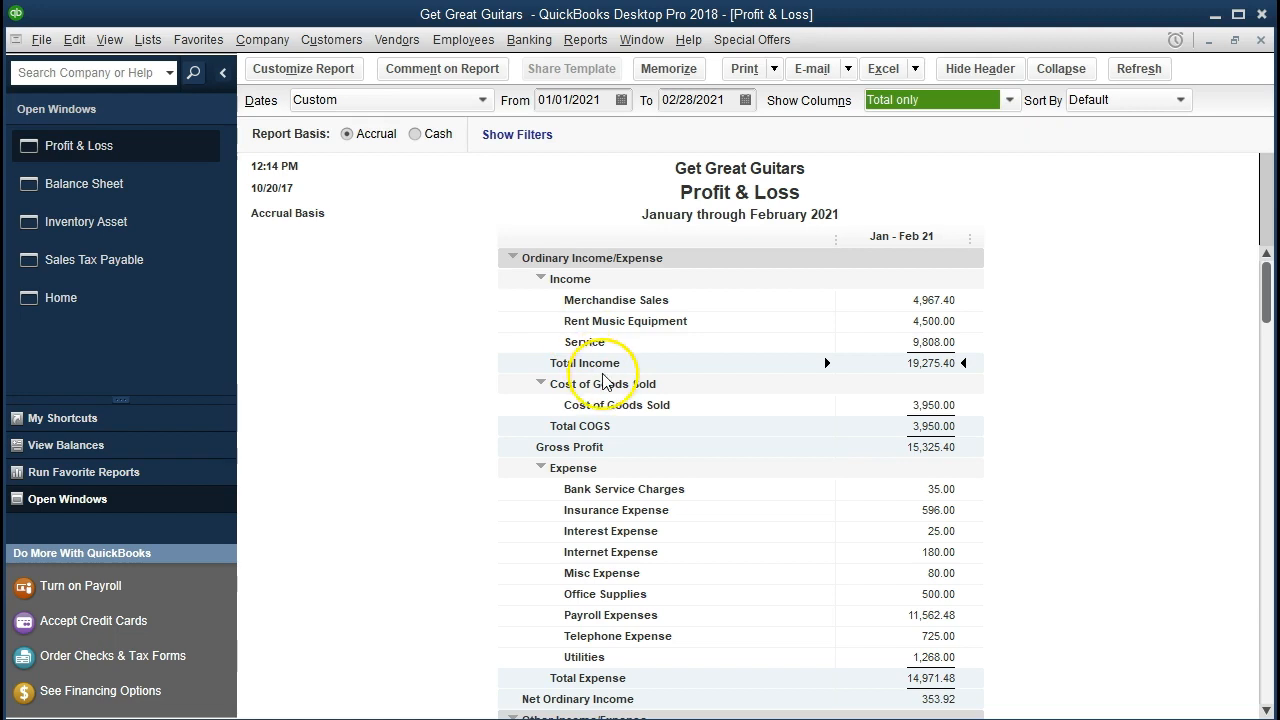
Review the January–February 2021 transaction details behind Merchandise Sales and Cost of Goods Sold on the Profit & Loss, closing each
double_click(912, 300)
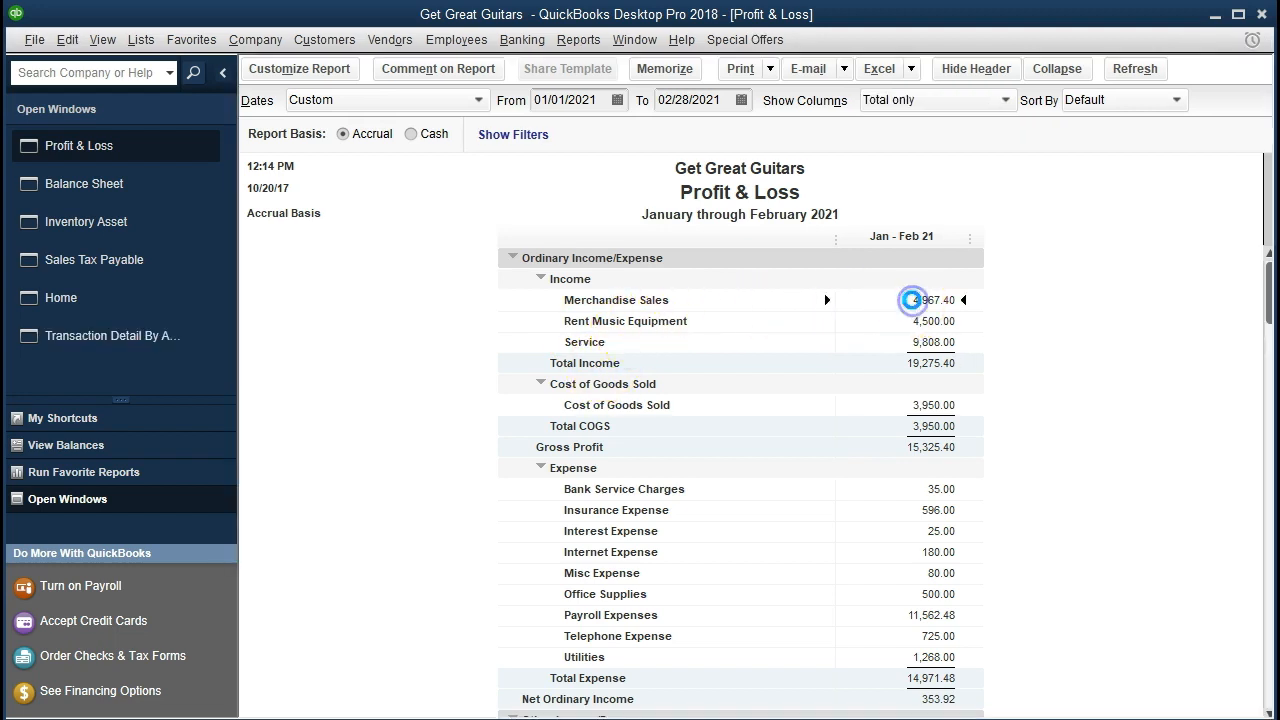
left_click(987, 467)
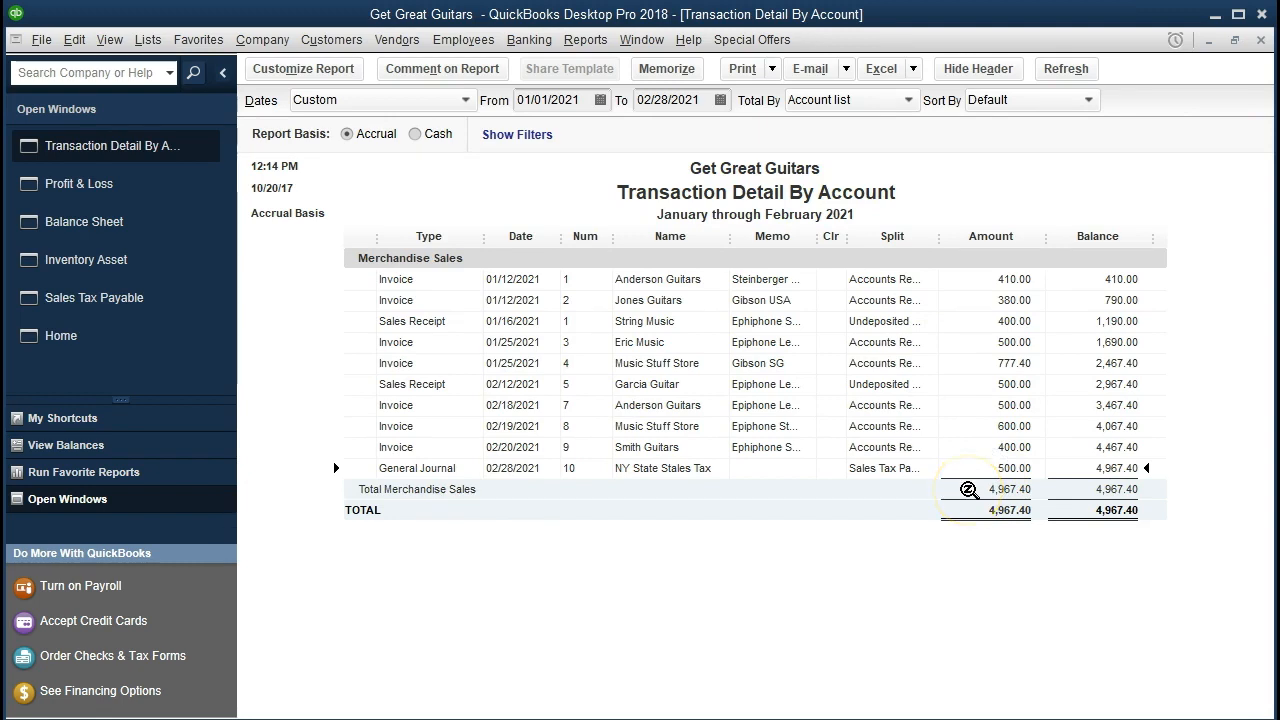
left_click(1259, 40)
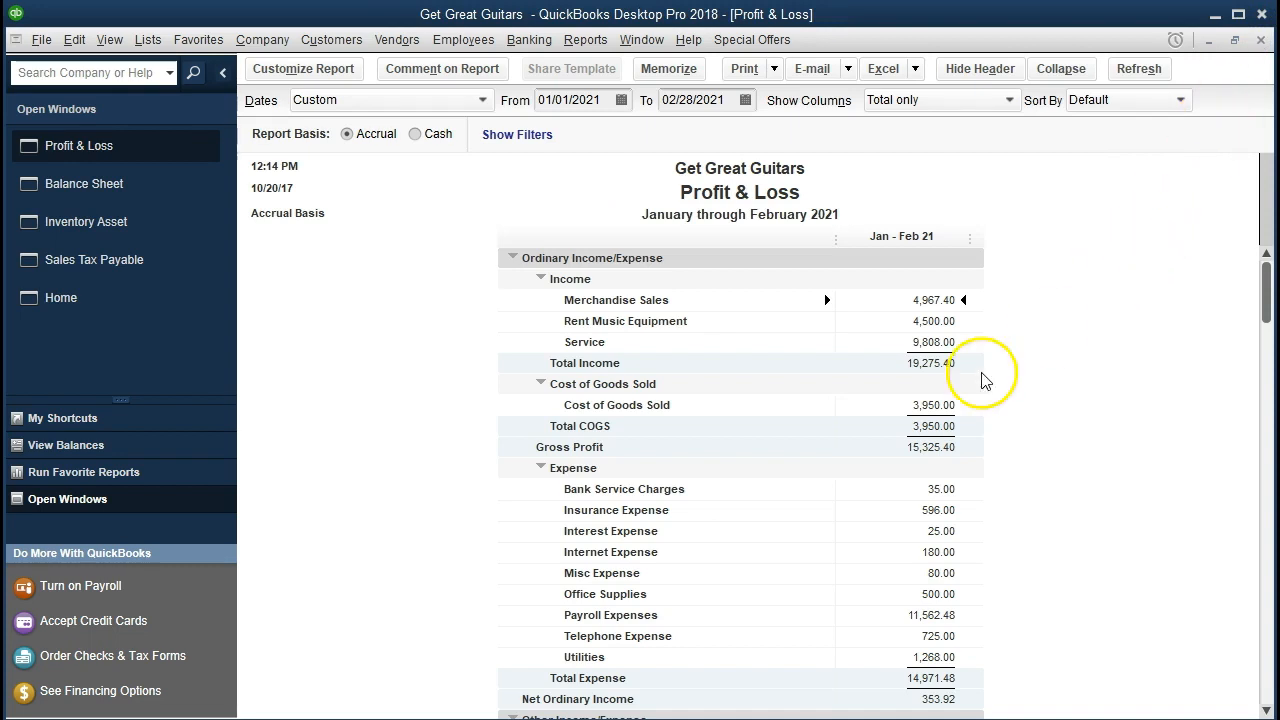
double_click(881, 408)
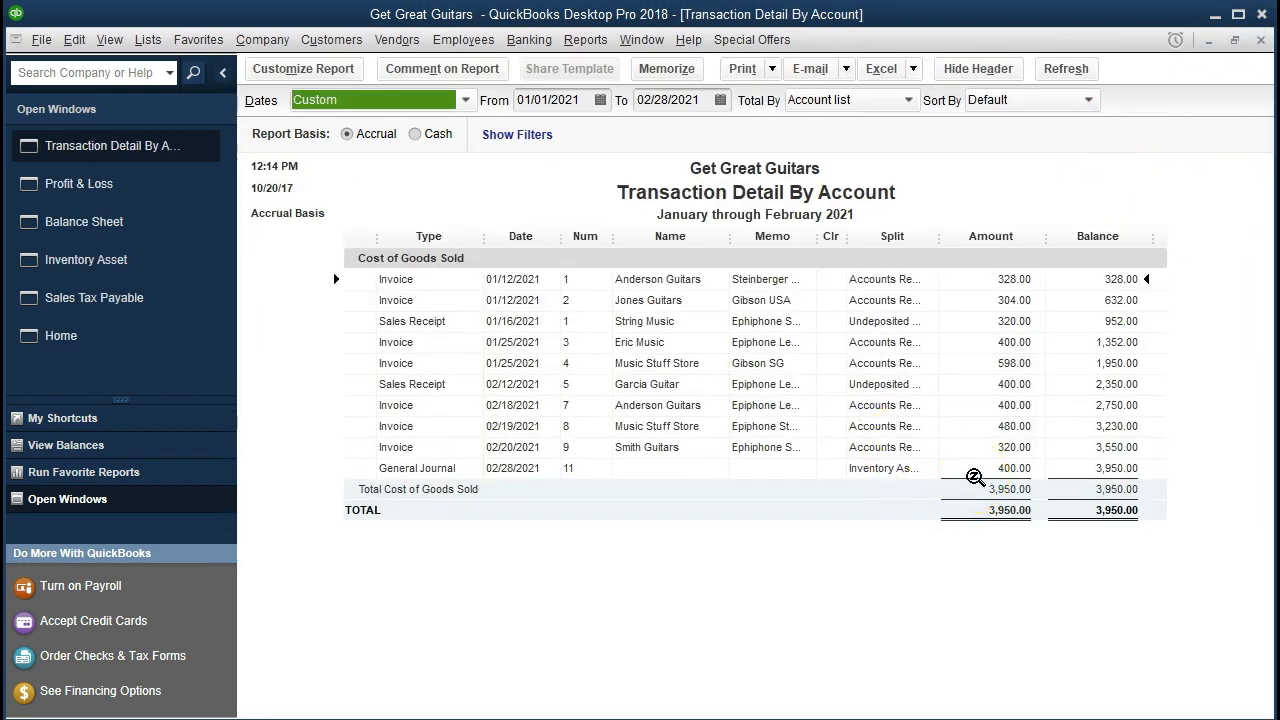
left_click(1259, 40)
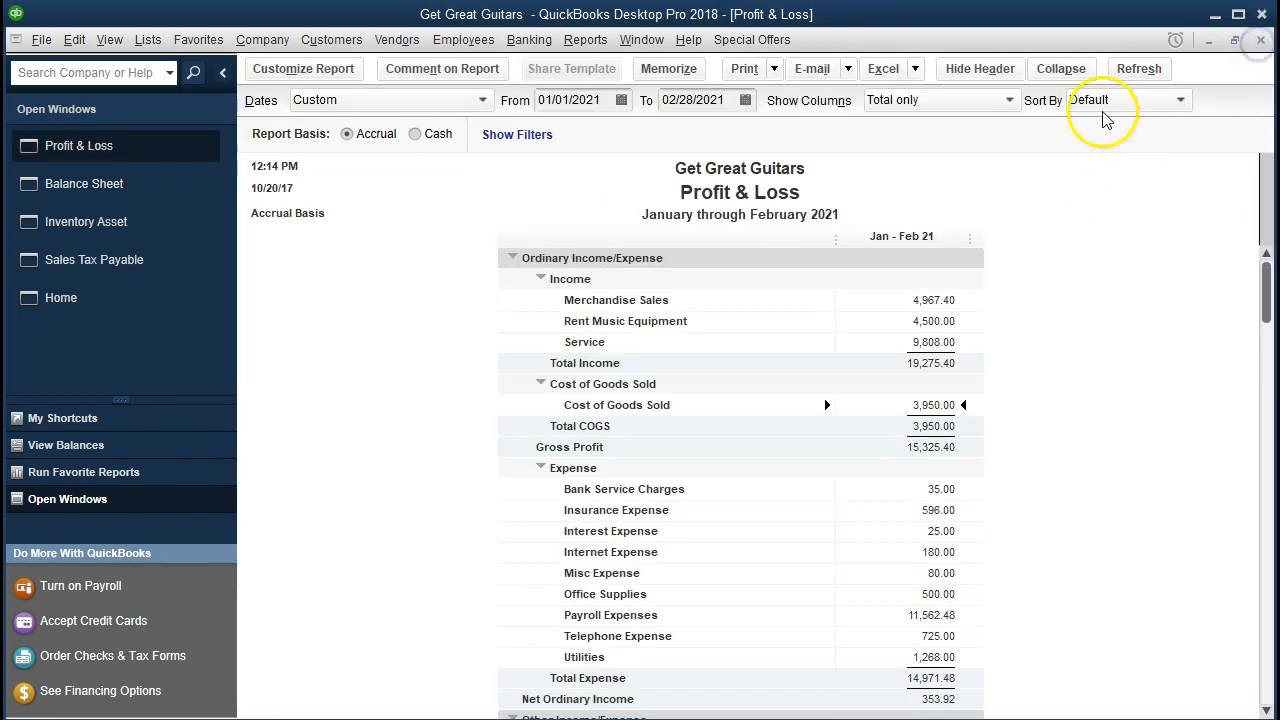
Customize the Balance Sheet report to cover 01/01/2021 through 02/28/2021
left_click(125, 186)
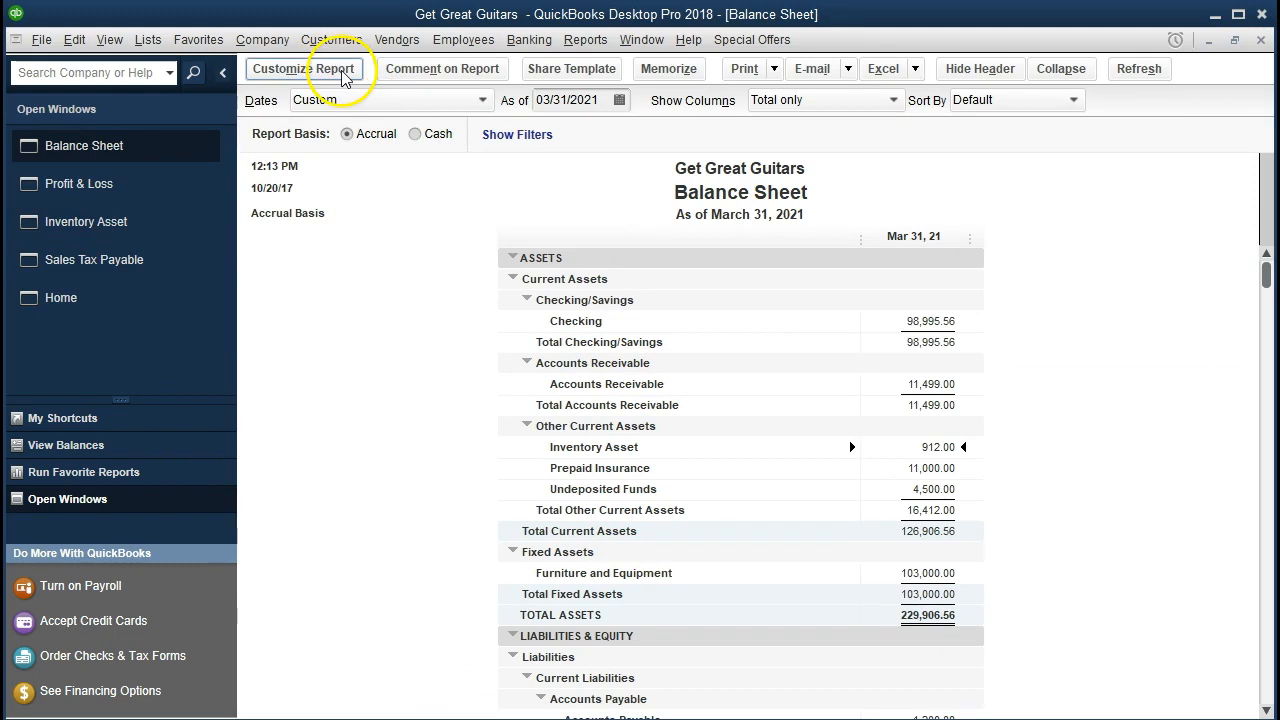
left_click(344, 76)
key("Tab")
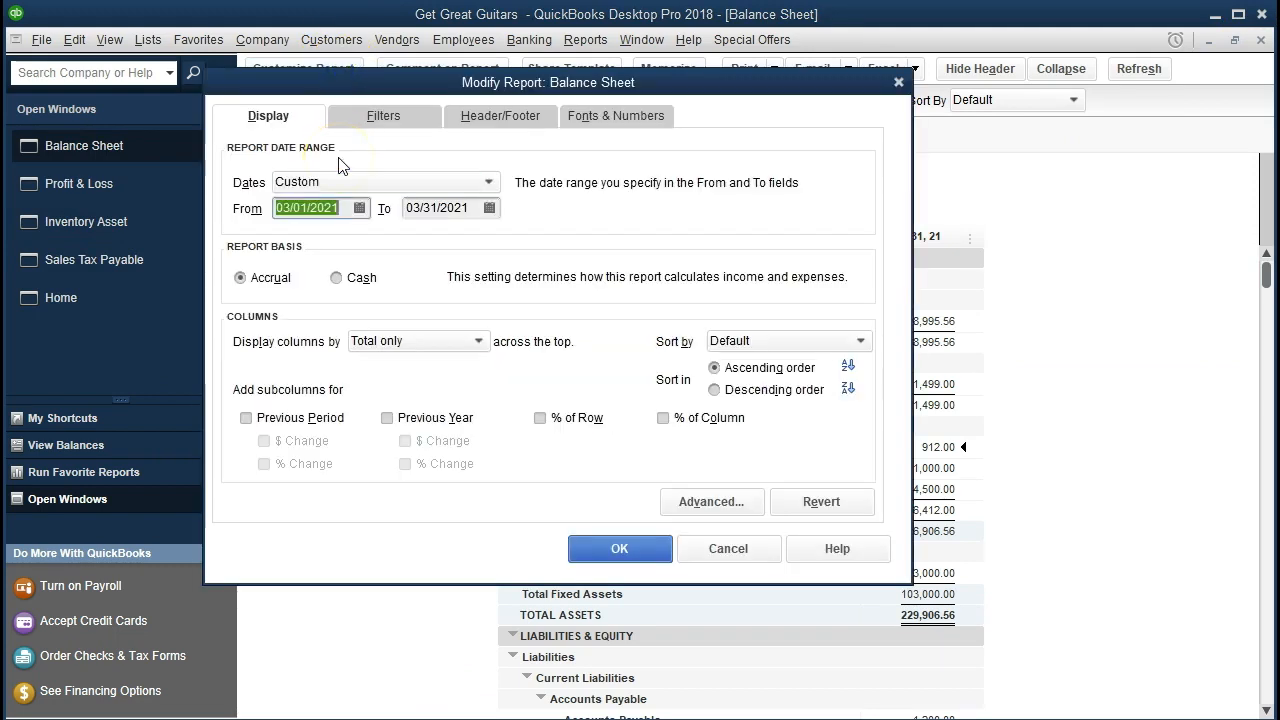
type("01")
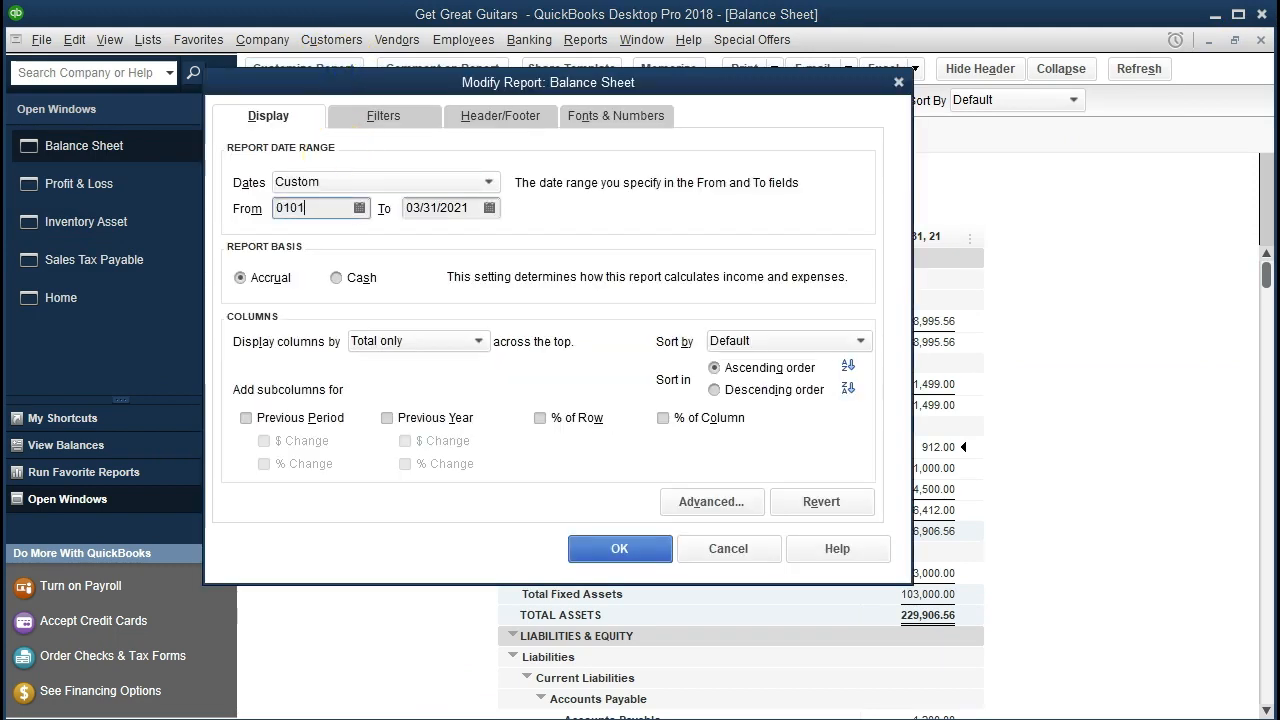
key("Tab")
type("1")
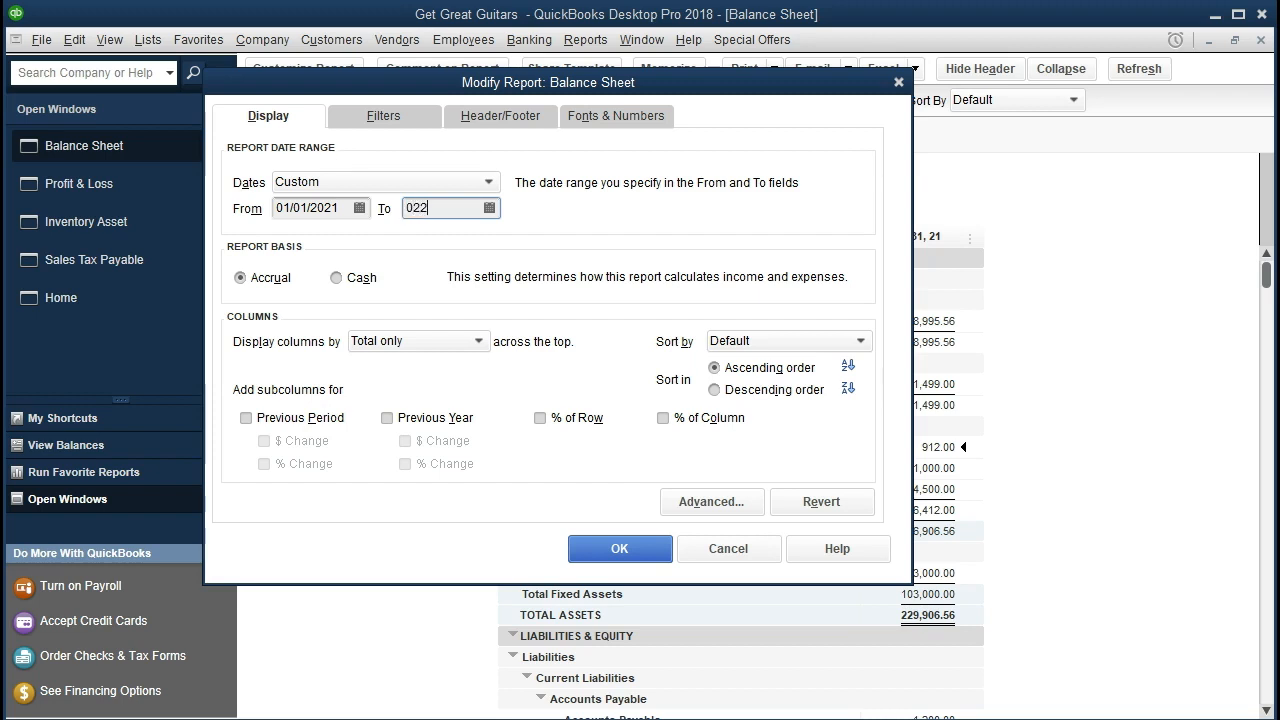
key("Tab")
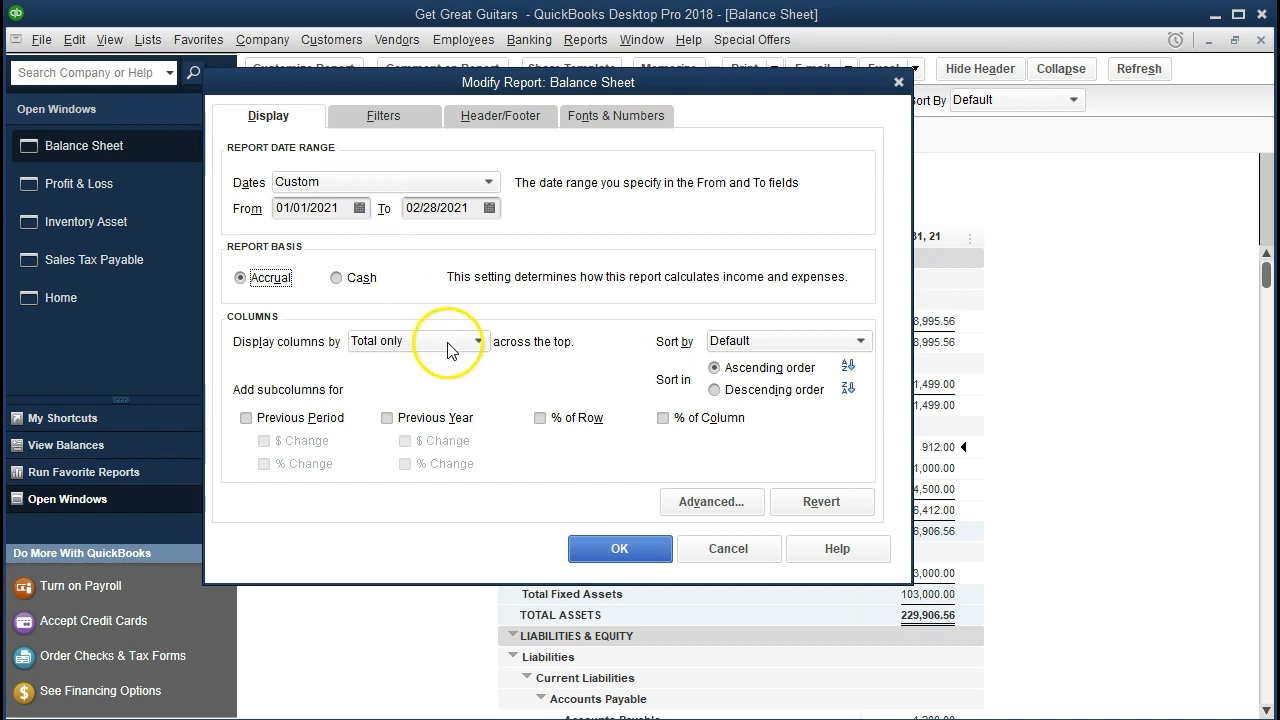
left_click(600, 547)
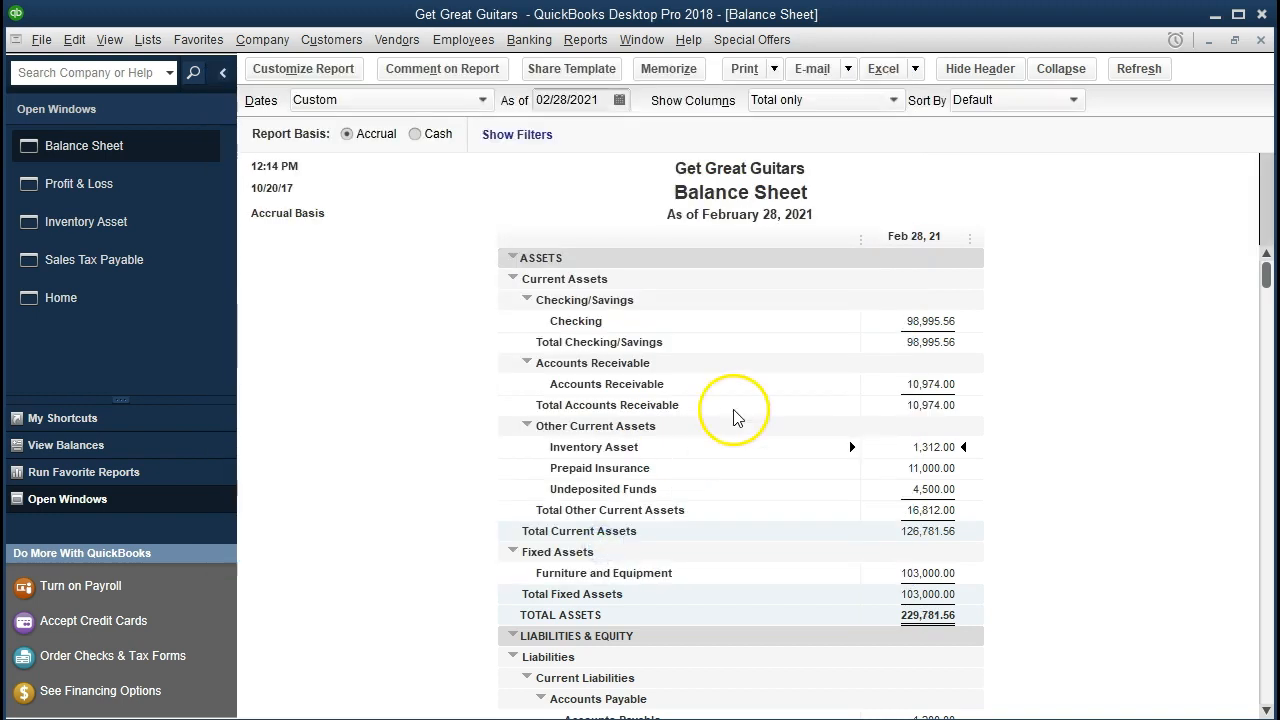
Review the Accounts Receivable detail from the balance sheet down to its last 02/28/2021 general journal entry, and close it
double_click(910, 378)
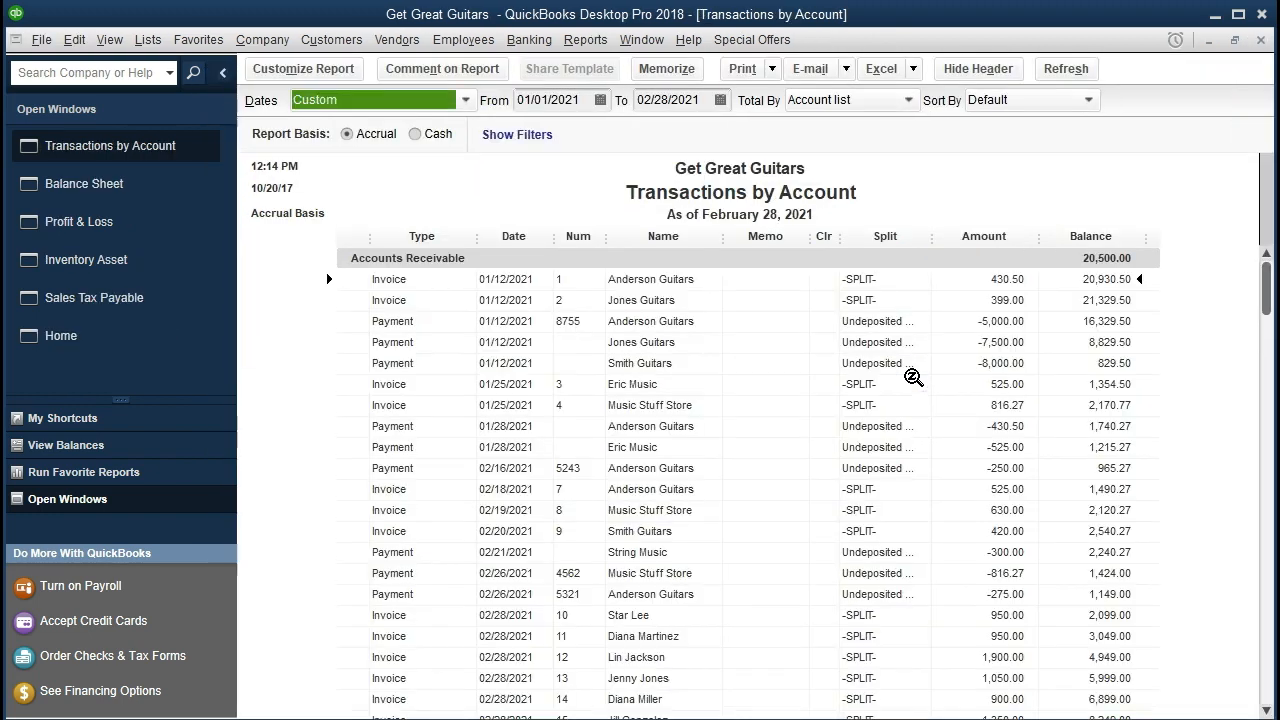
scroll(988, 374, "down", 5)
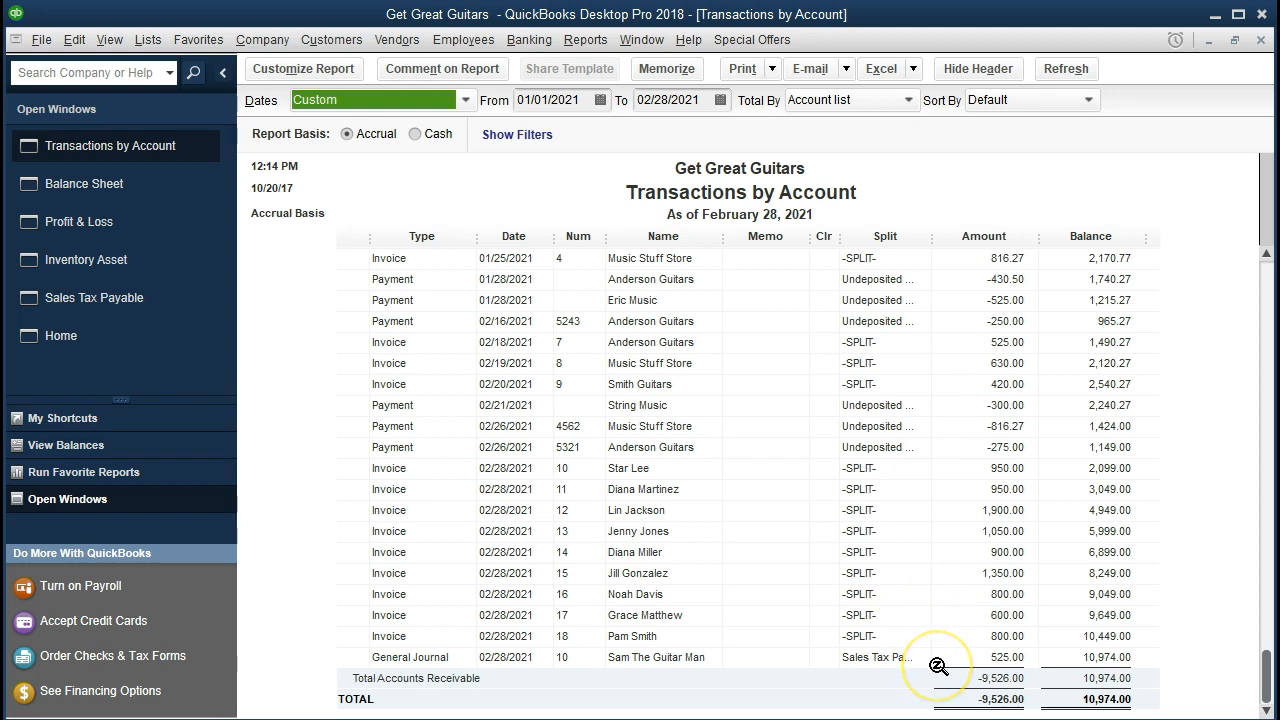
left_click(1261, 40)
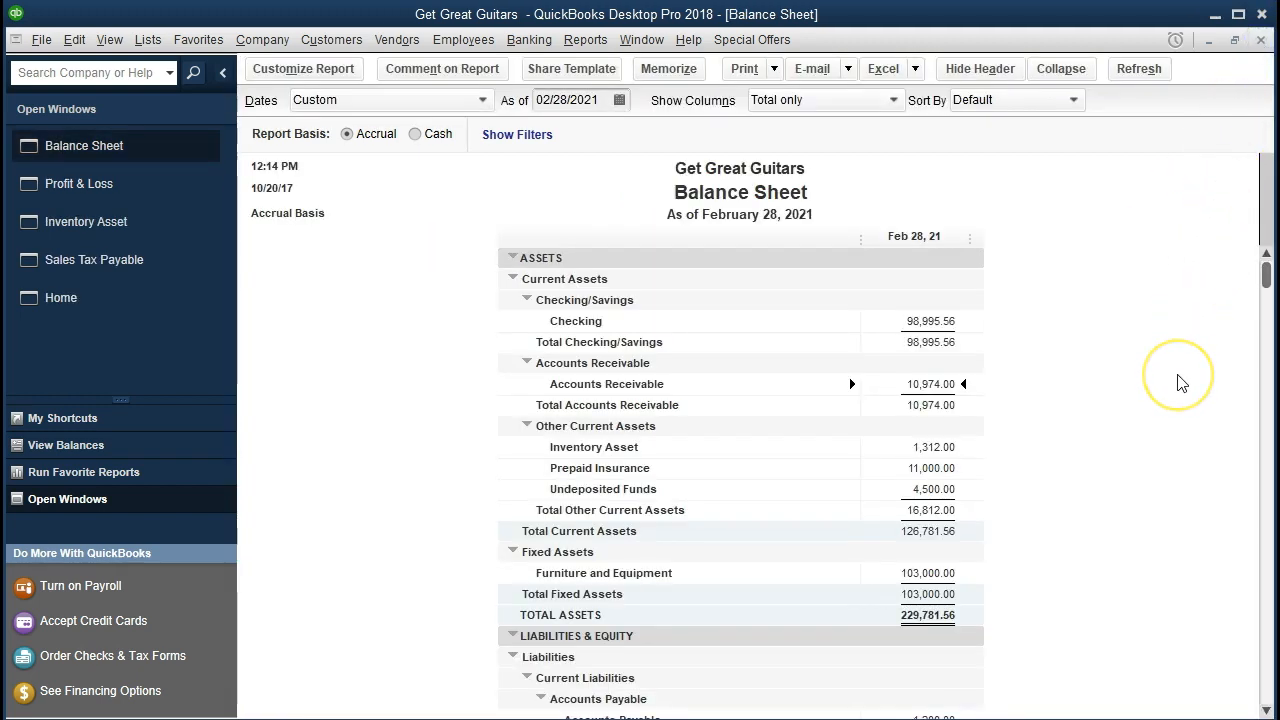
Review the Sales Tax Payable detail from the balance sheet down to its final general journal entry, and close it
scroll(1180, 380, "down", 3)
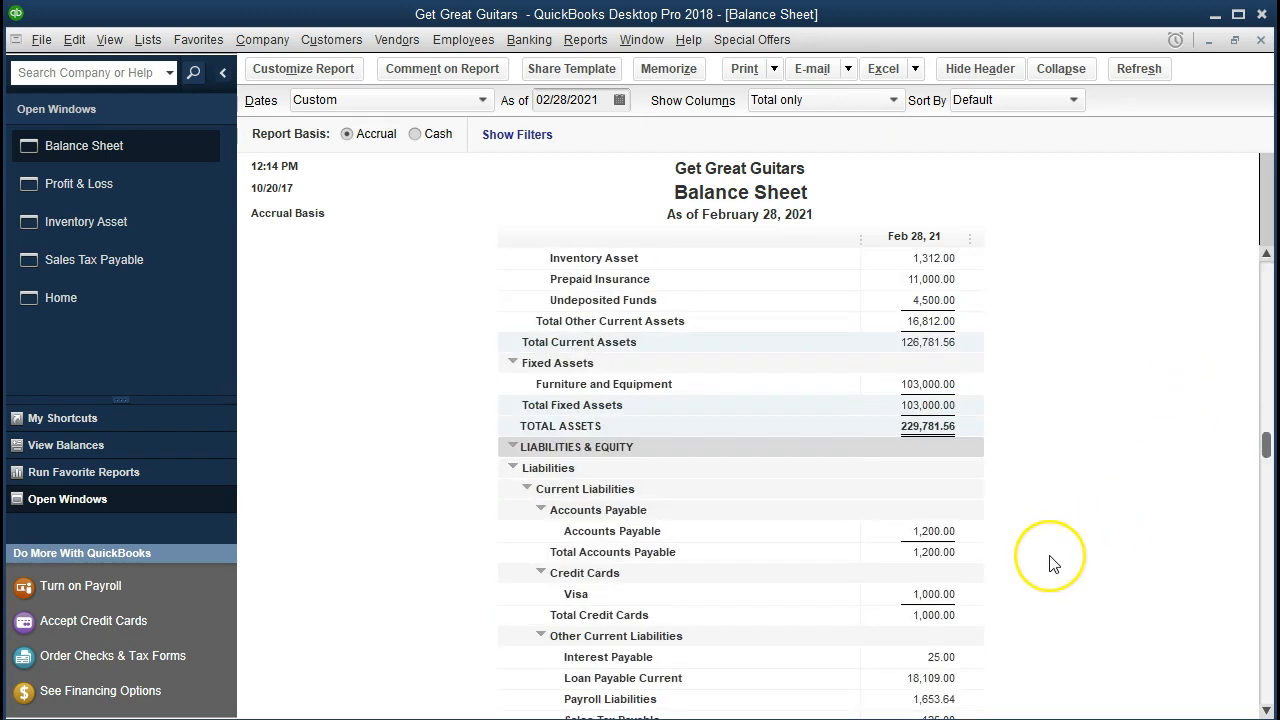
scroll(1057, 560, "down", 2)
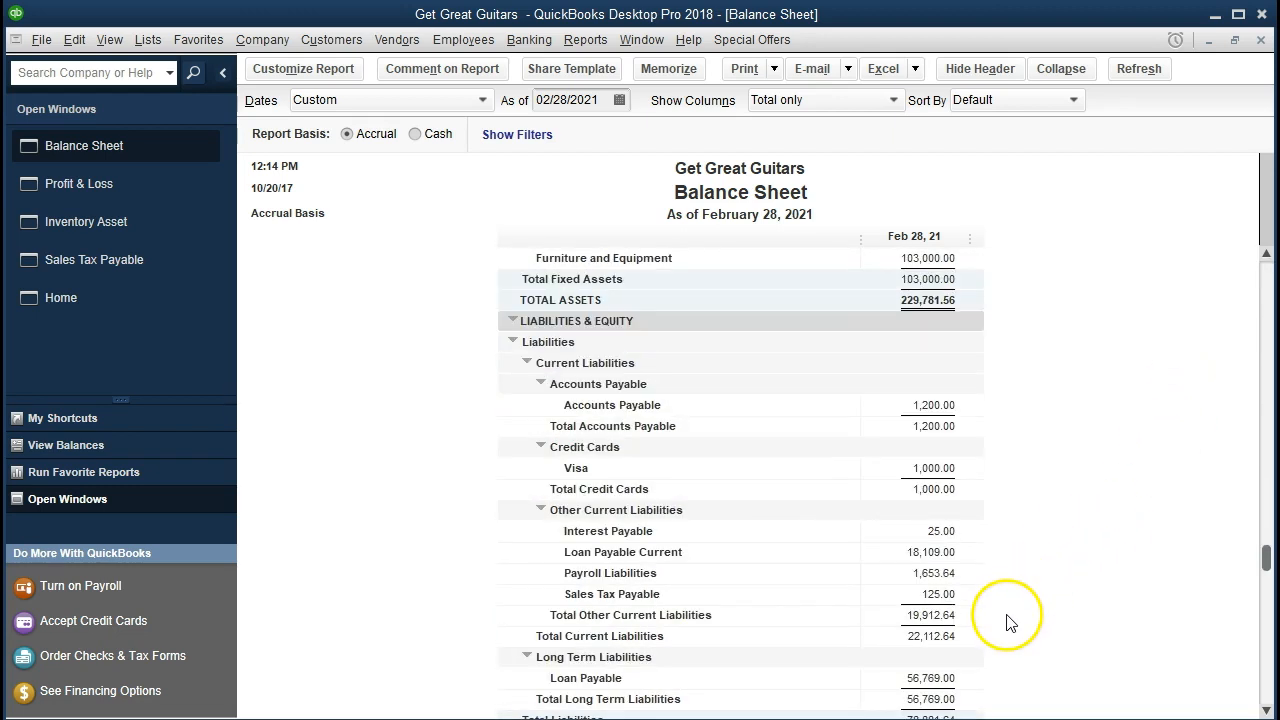
double_click(895, 597)
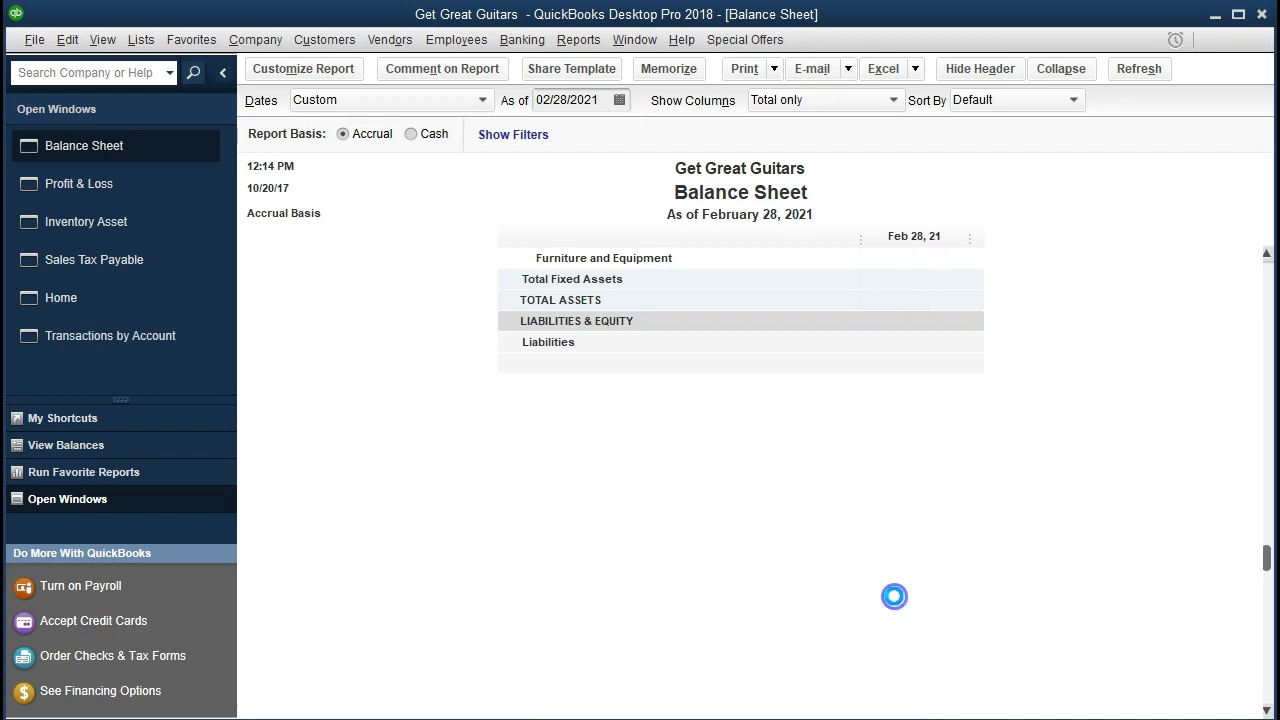
scroll(891, 594, "down", 2)
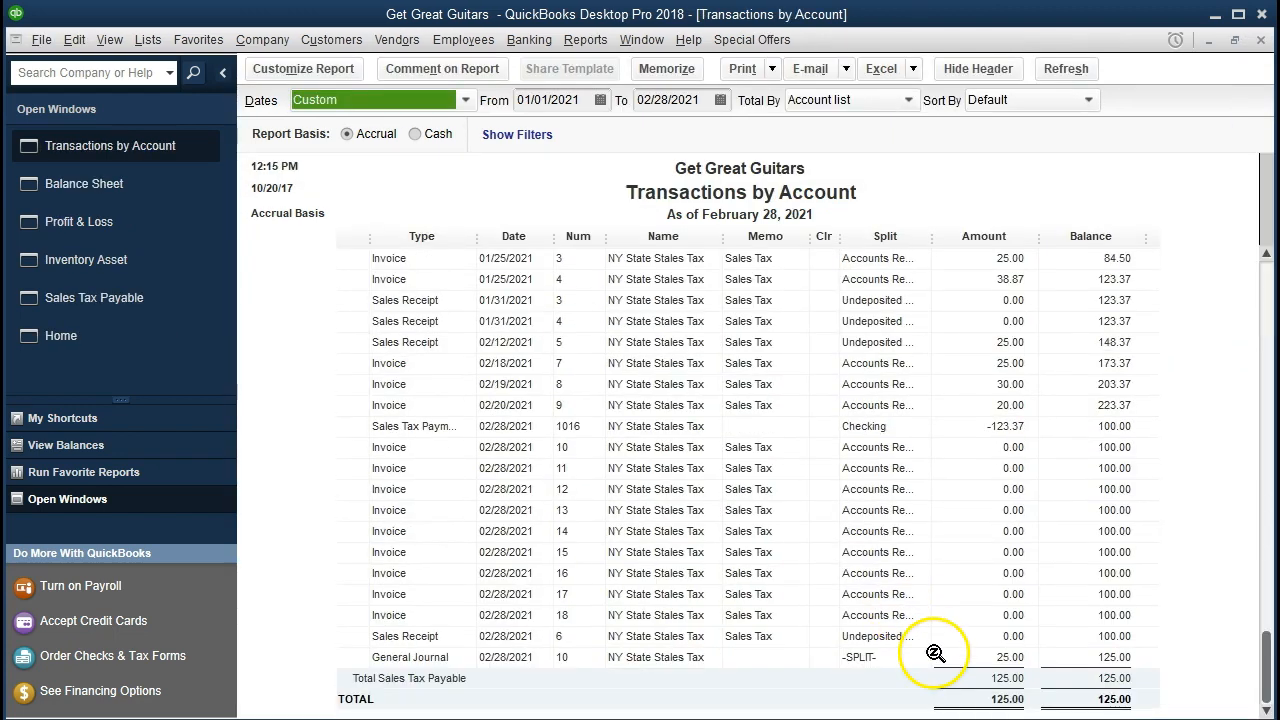
left_click(1261, 40)
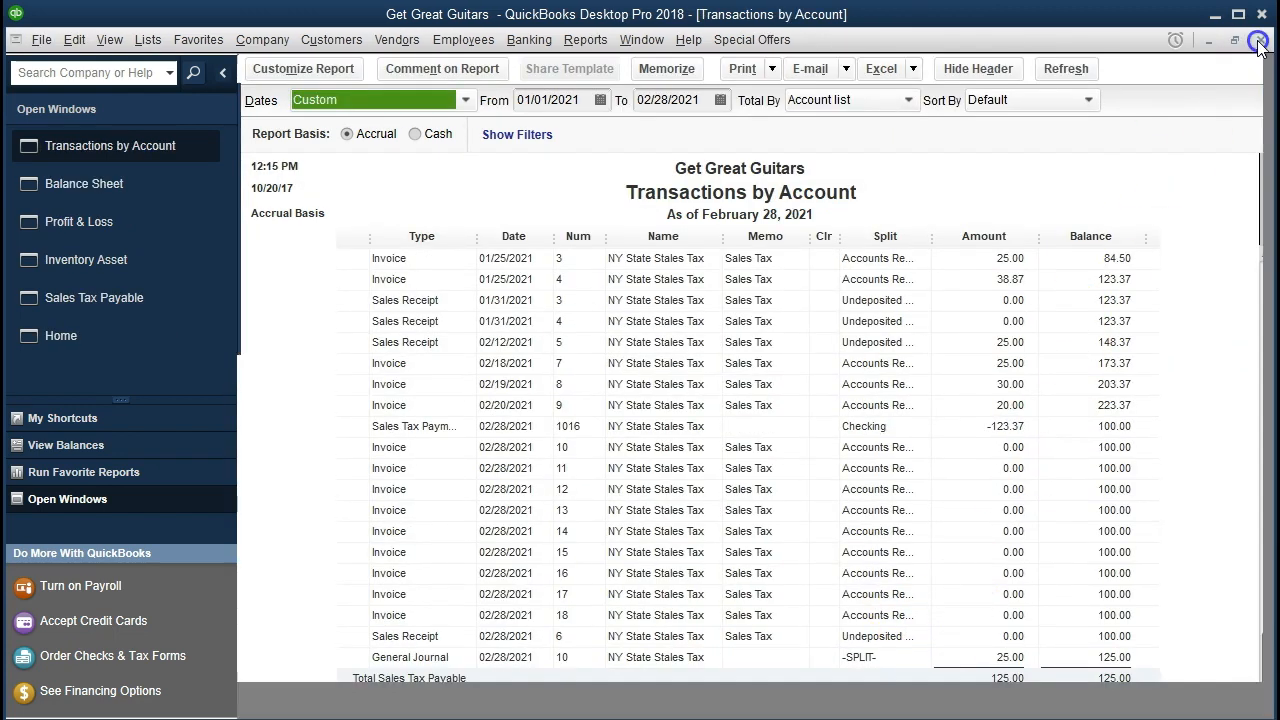
scroll(1043, 391, "up", 6)
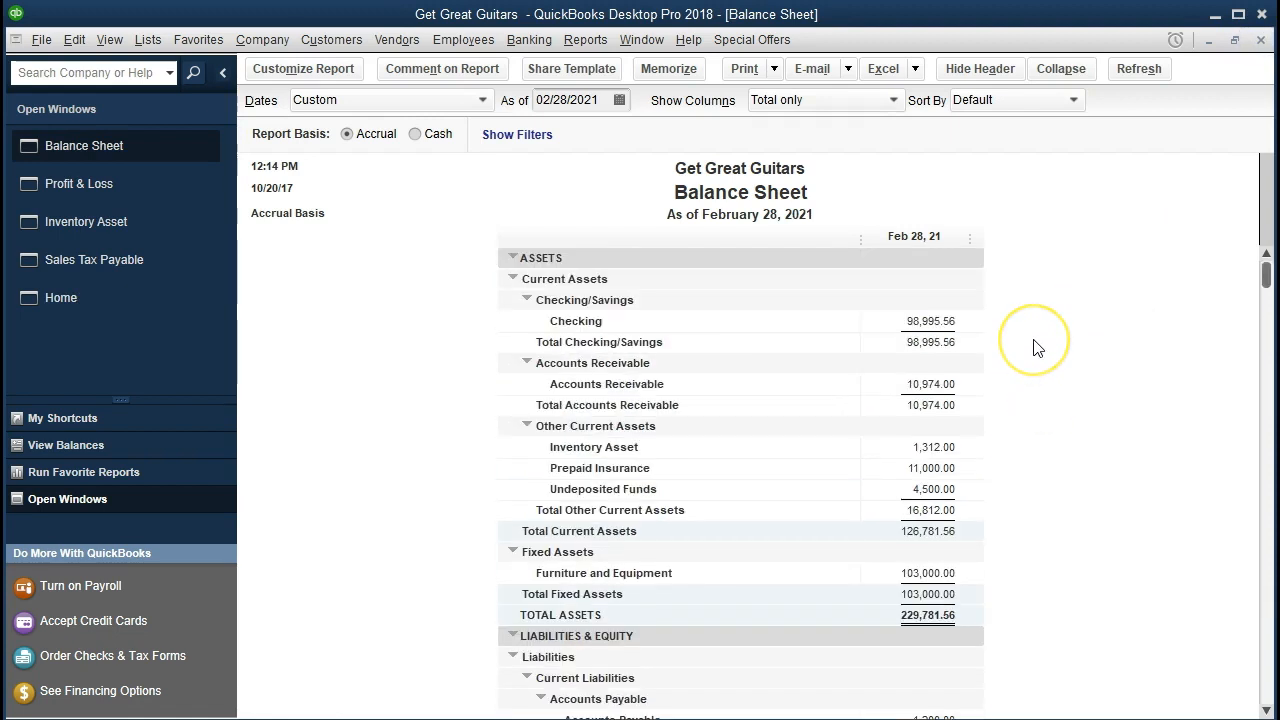